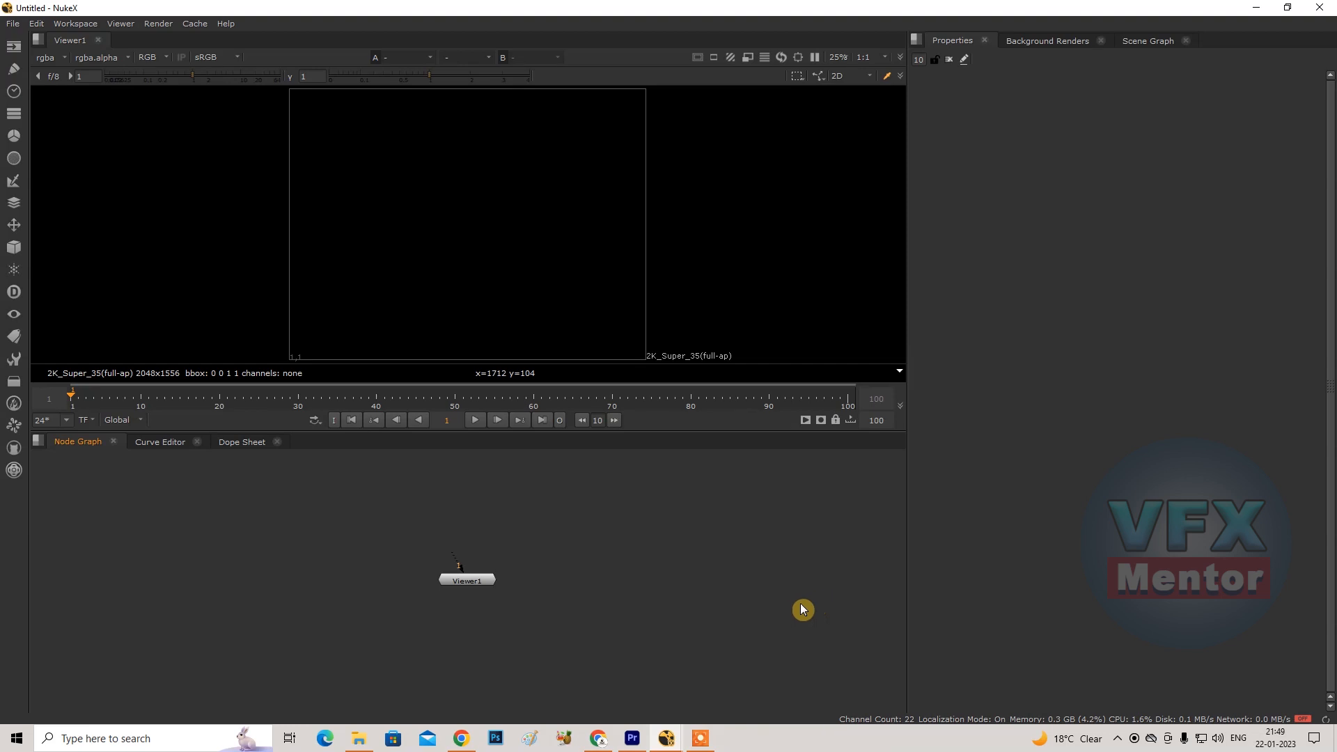
Import the "footage for tracking###.tga 0-423" image sequence from the tracking 6 folder into the node graph.
{"action": "left_click", "coordinate": [263, 531]}
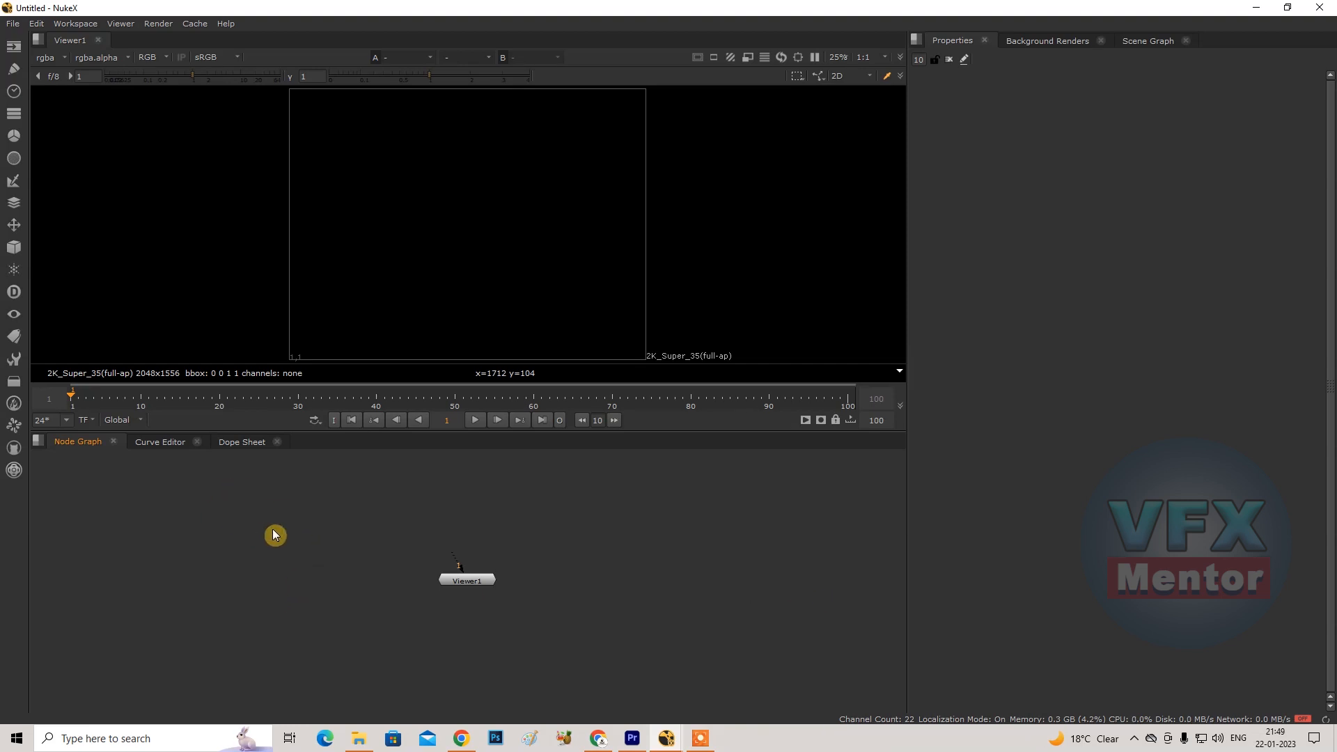
{"action": "key", "text": "r"}
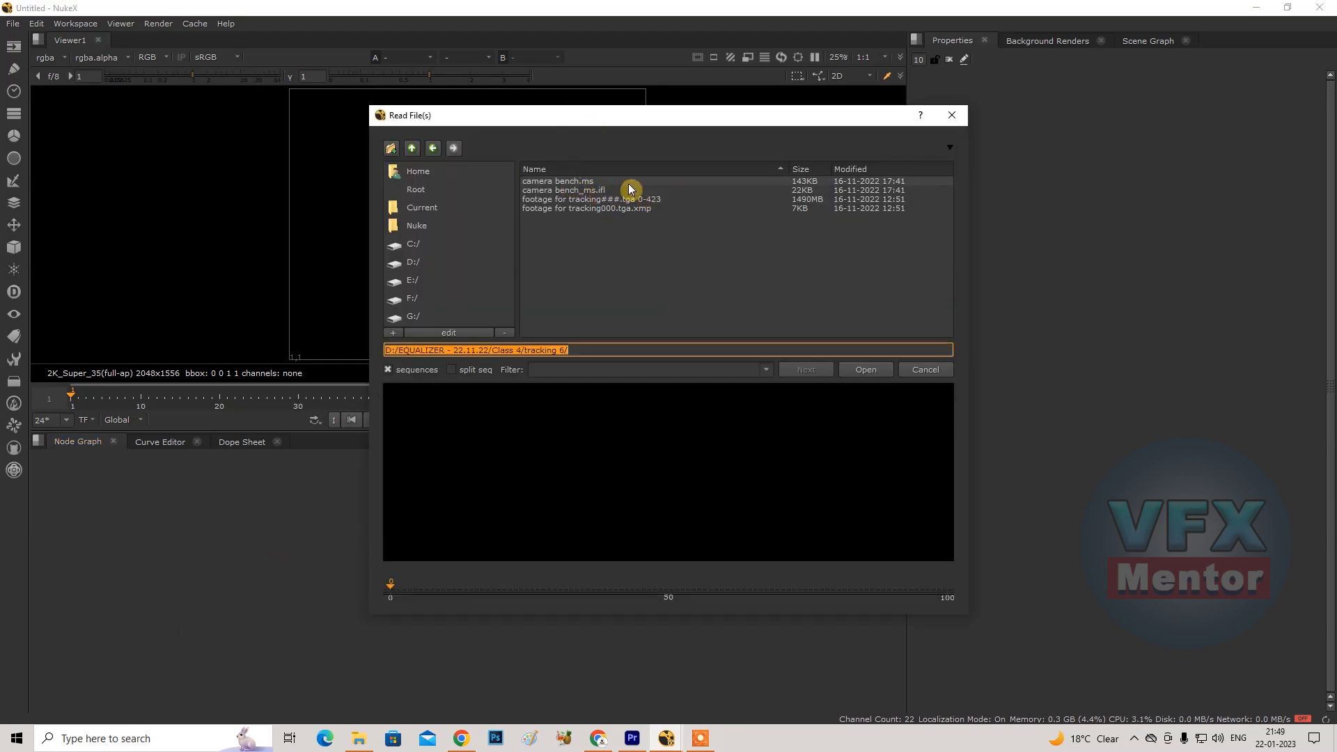
{"action": "left_click", "coordinate": [582, 199]}
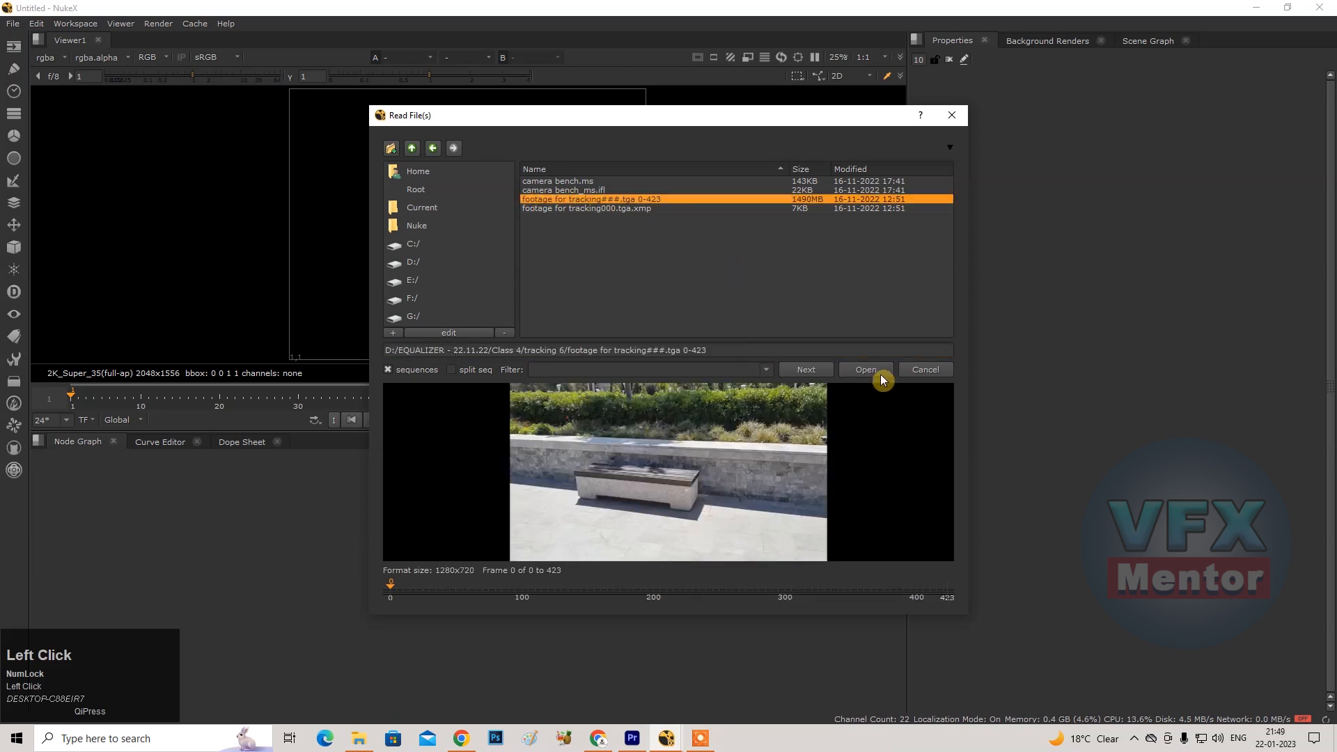
{"action": "left_click", "coordinate": [861, 372]}
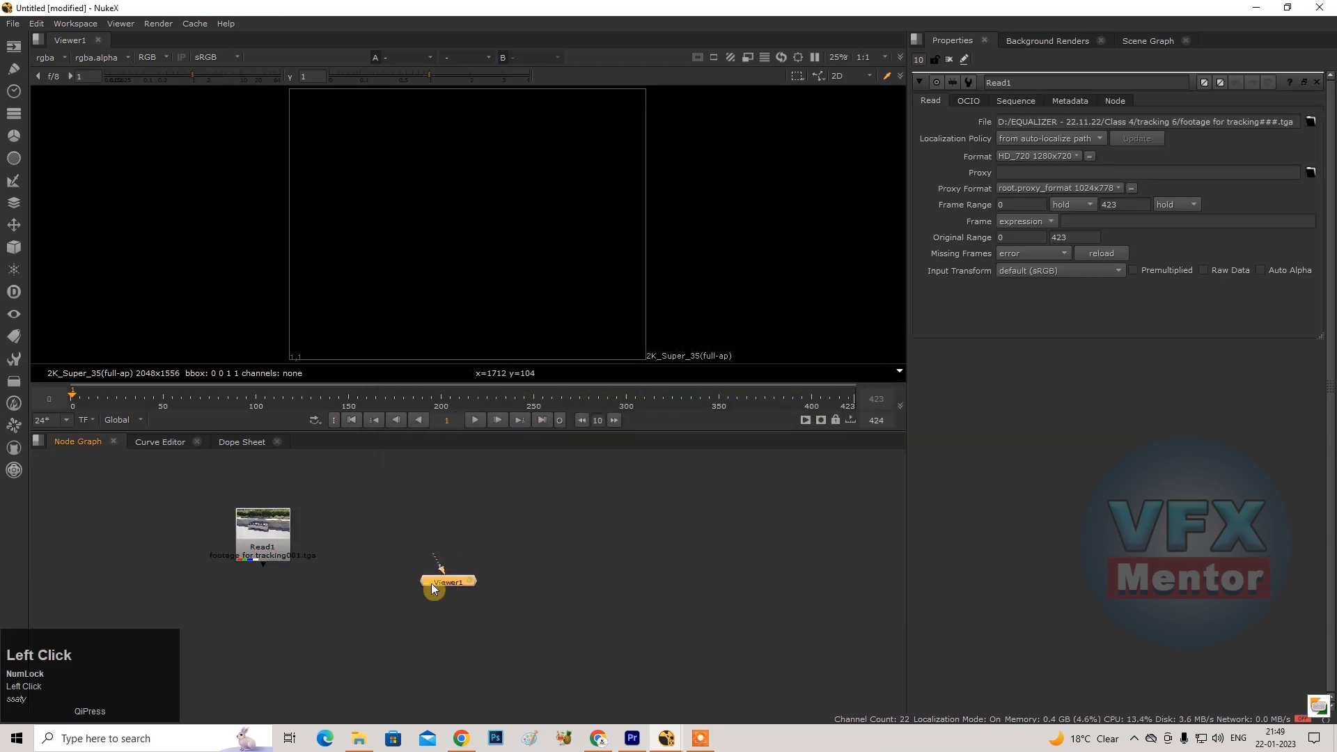
Show the imported bench footage in an enlarged viewer and play back its opening frames.
{"action": "left_click_drag", "start_coordinate": [271, 546], "coordinate": [295, 515]}
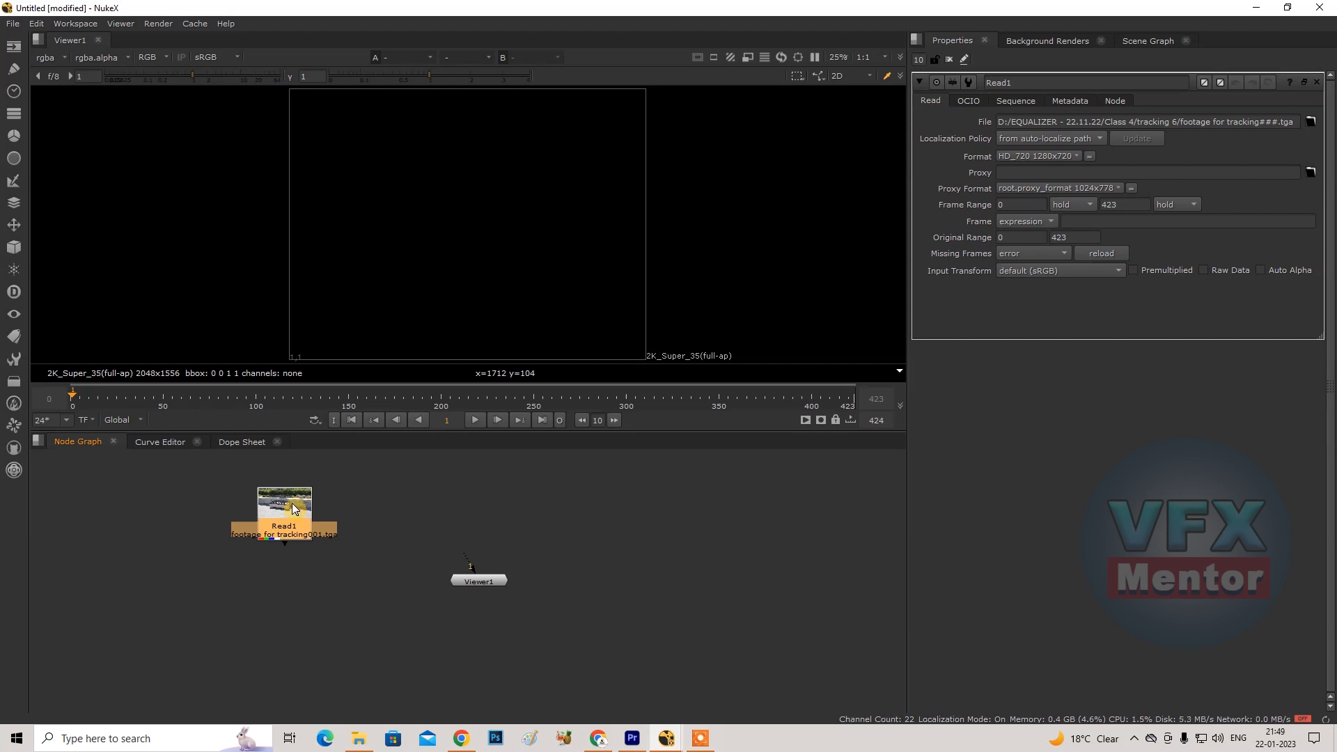
{"action": "key", "text": "1"}
{"action": "scroll", "coordinate": [450, 234], "scroll_direction": "up", "scroll_amount": 4}
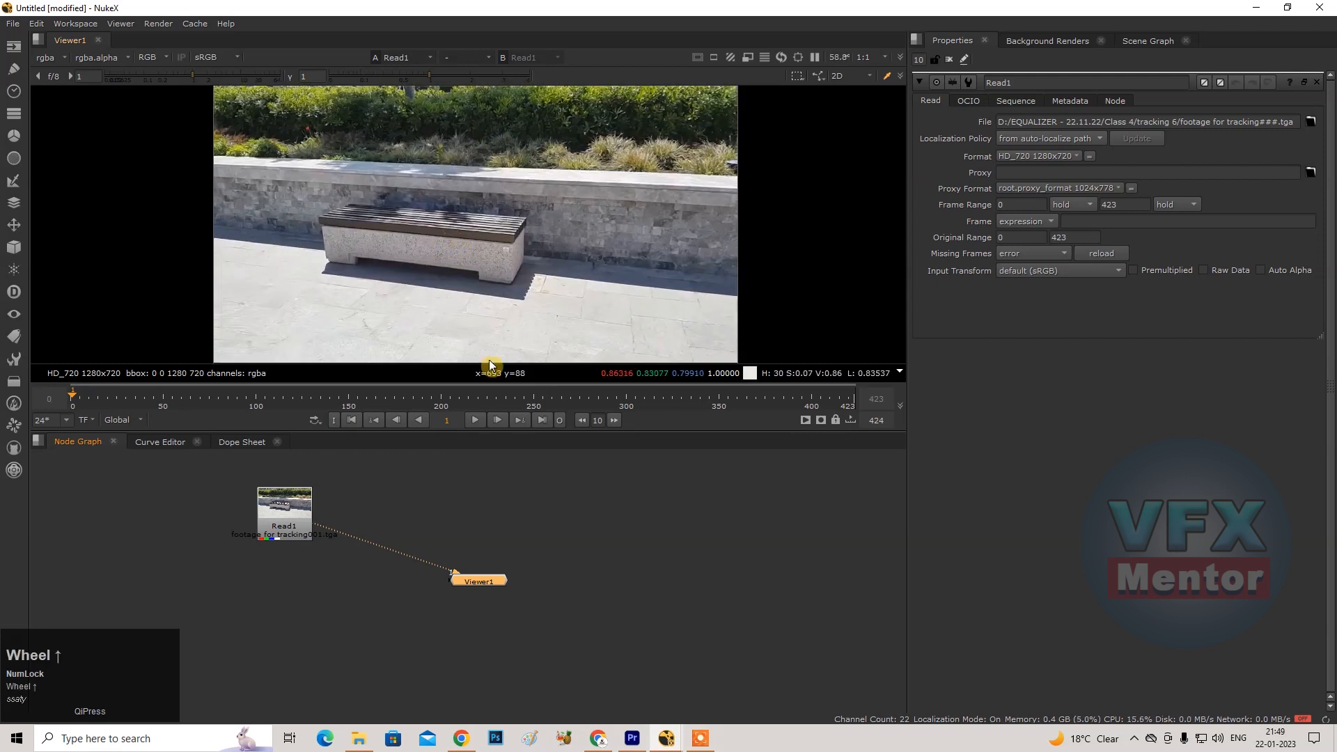
{"action": "left_click_drag", "start_coordinate": [450, 432], "coordinate": [450, 491]}
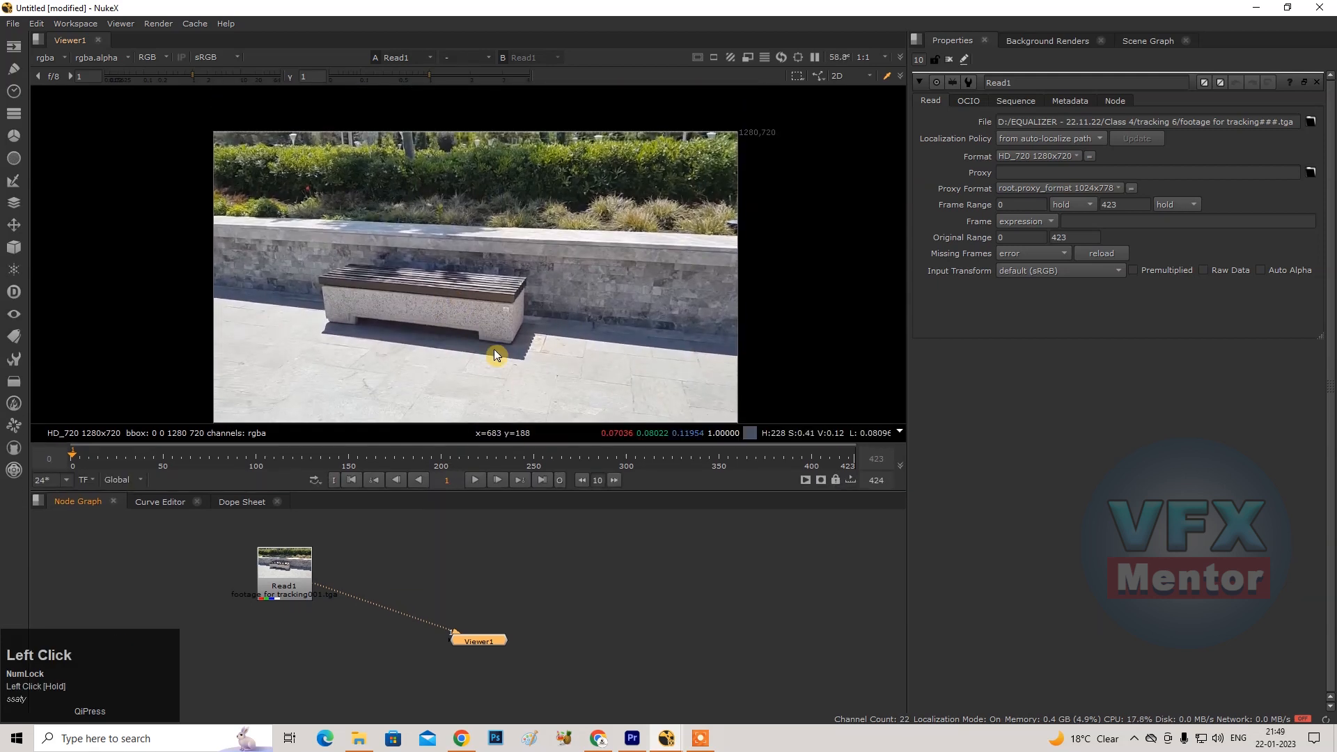
{"action": "middle_click_drag", "start_coordinate": [435, 299], "coordinate": [436, 281]}
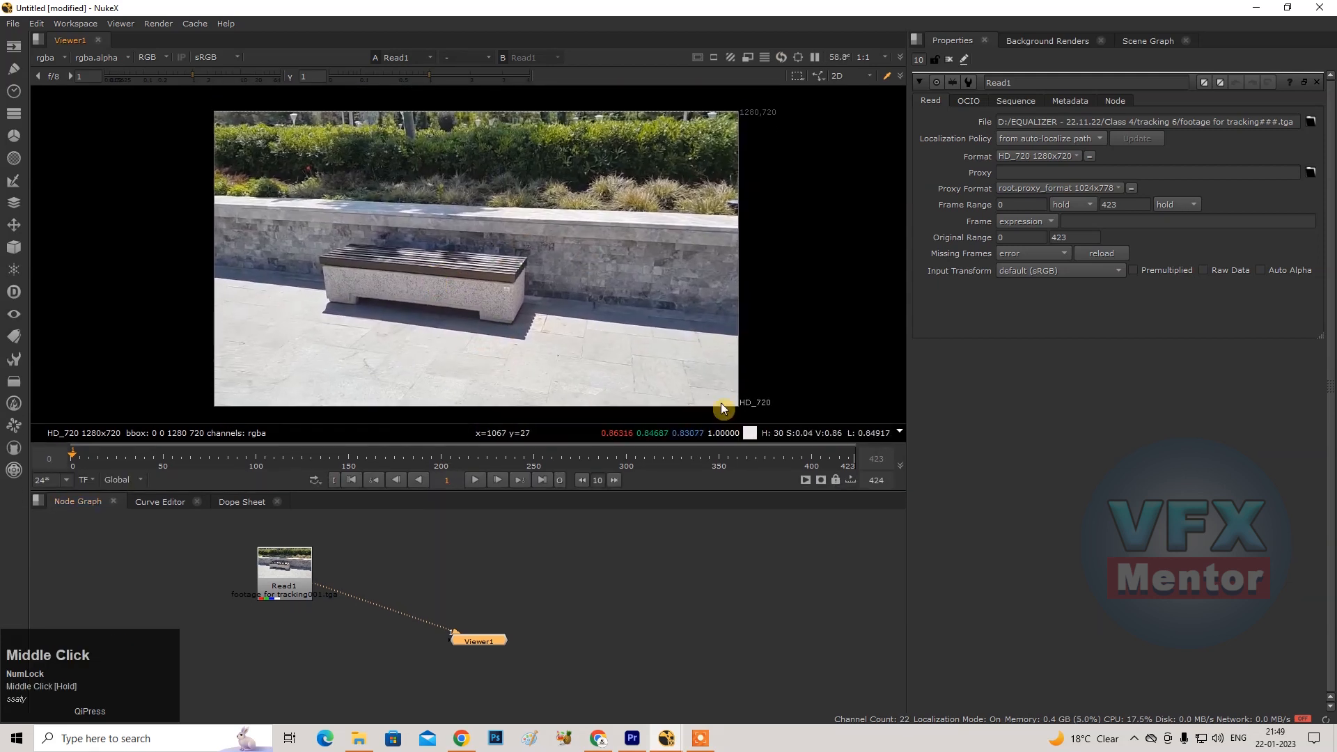
{"action": "left_click", "coordinate": [474, 482]}
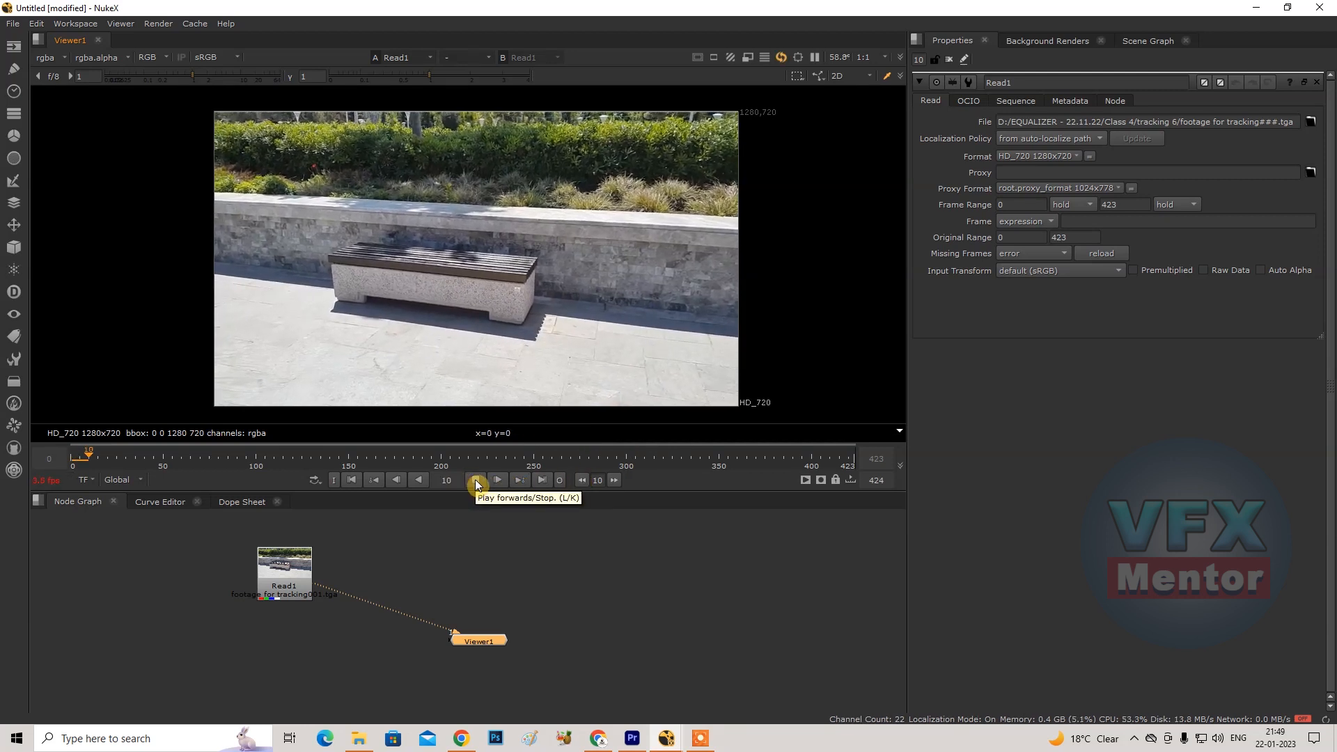
{"action": "left_click", "coordinate": [476, 482]}
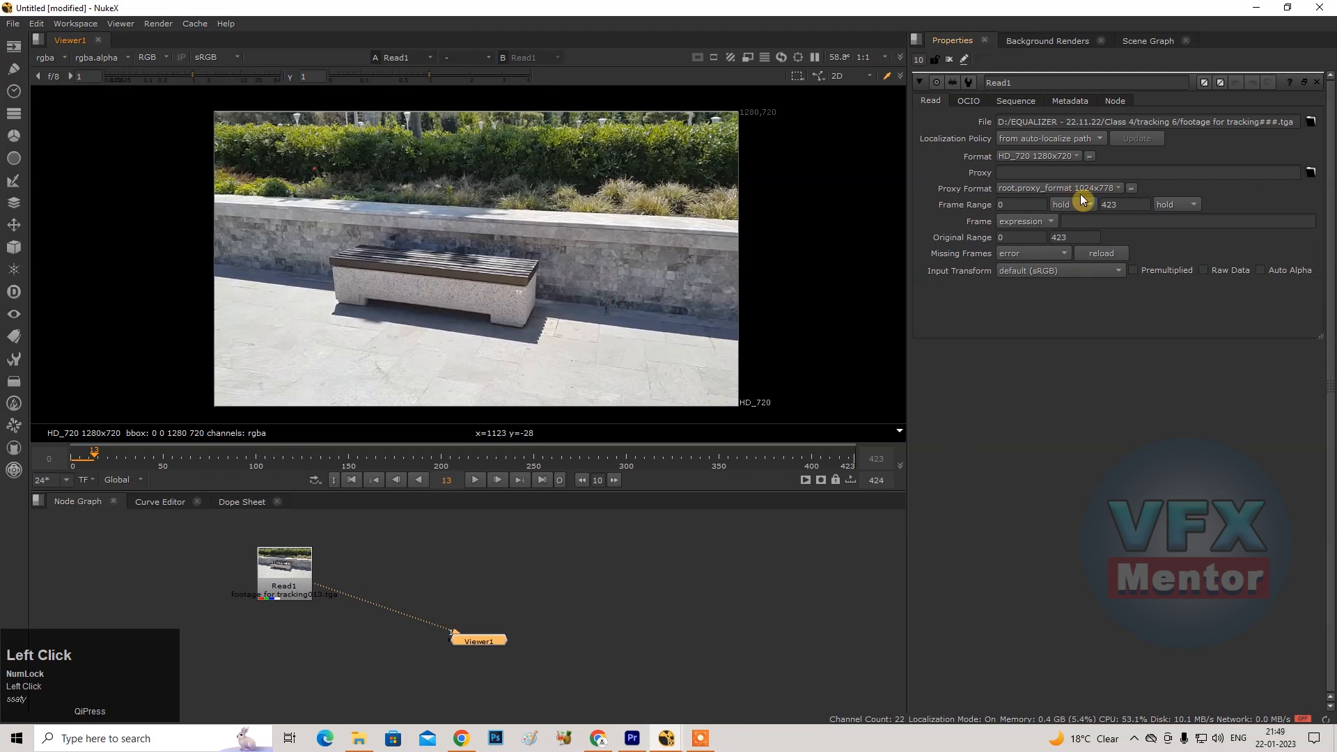
Set the last frame of the project's frame range to 100 in the Project Settings.
{"action": "left_click", "coordinate": [738, 574]}
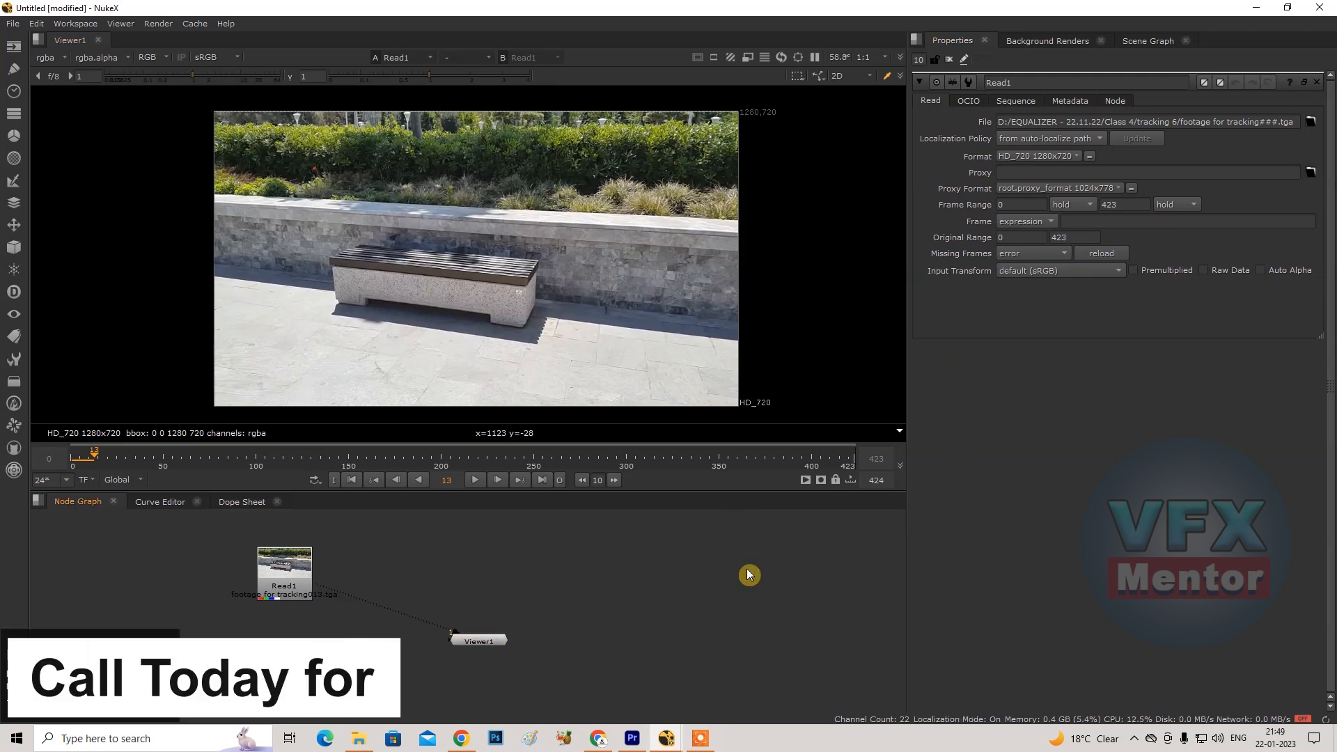
{"action": "key", "text": "s"}
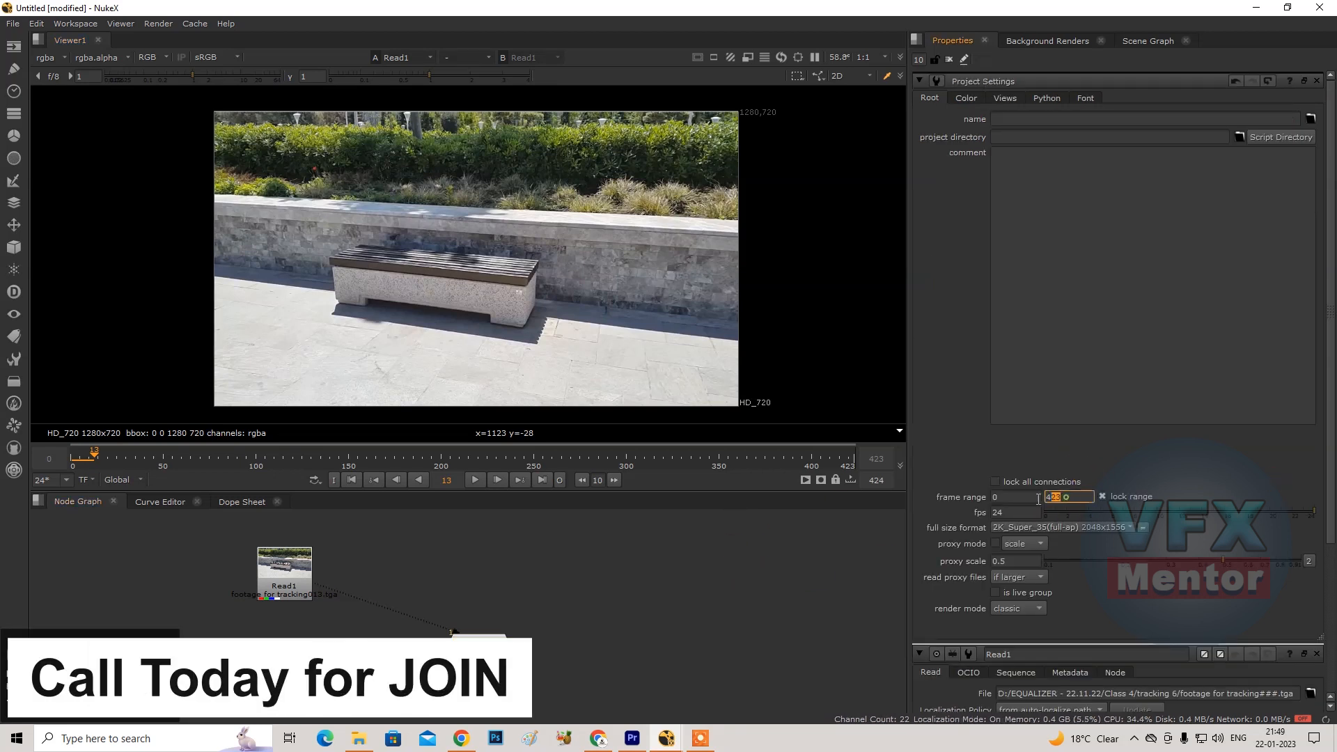
{"action": "type", "text": "100"}
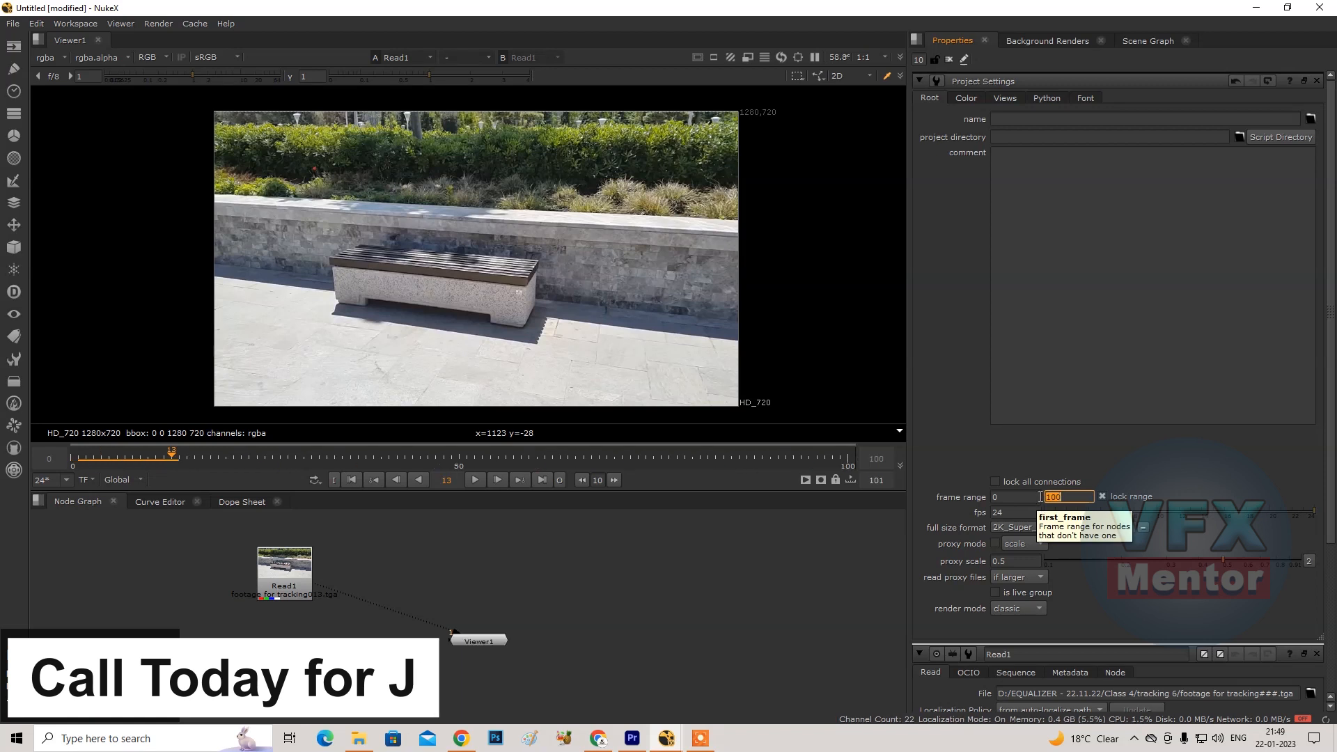
{"action": "left_click", "coordinate": [677, 599]}
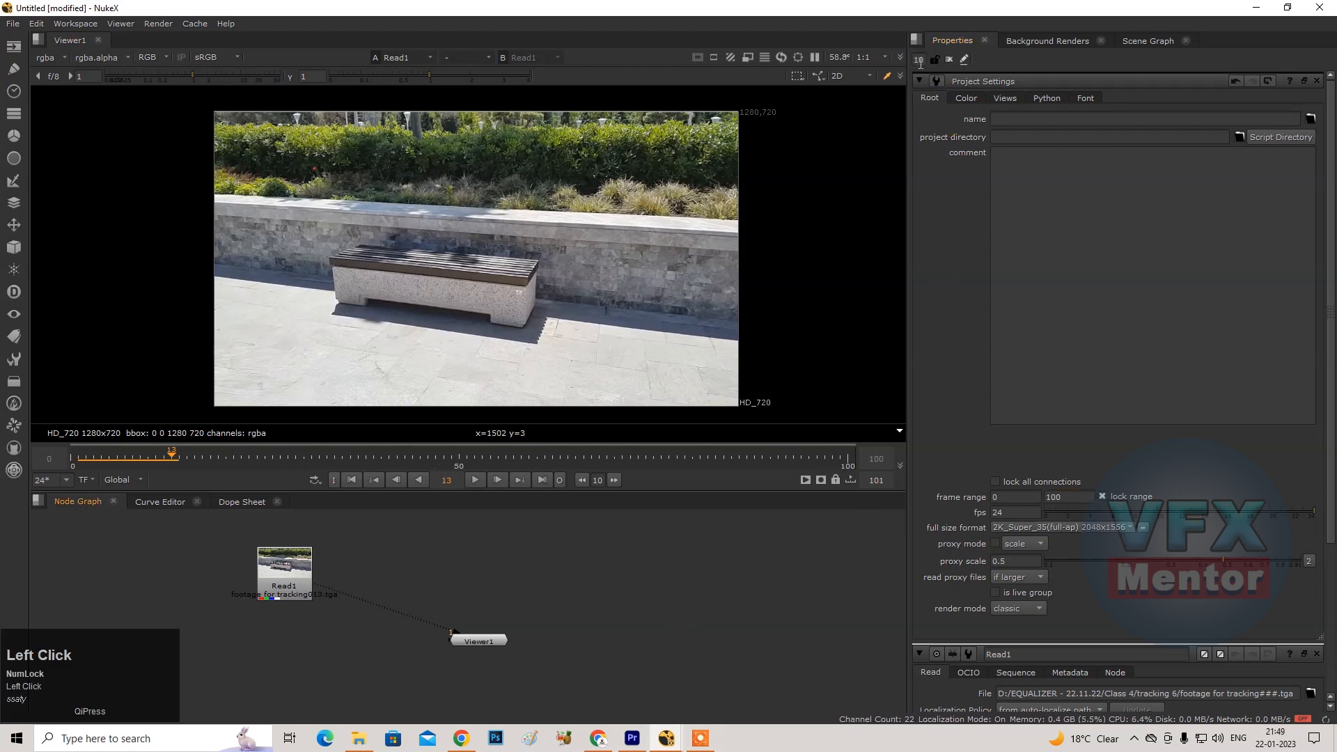
Limit the number of open node property panels to 1 and move the footage Read node closer to the Viewer node.
{"action": "type", "text": "1"}
{"action": "key", "text": "Return"}
{"action": "left_click", "coordinate": [777, 505]}
{"action": "left_click_drag", "start_coordinate": [329, 581], "coordinate": [404, 568]}
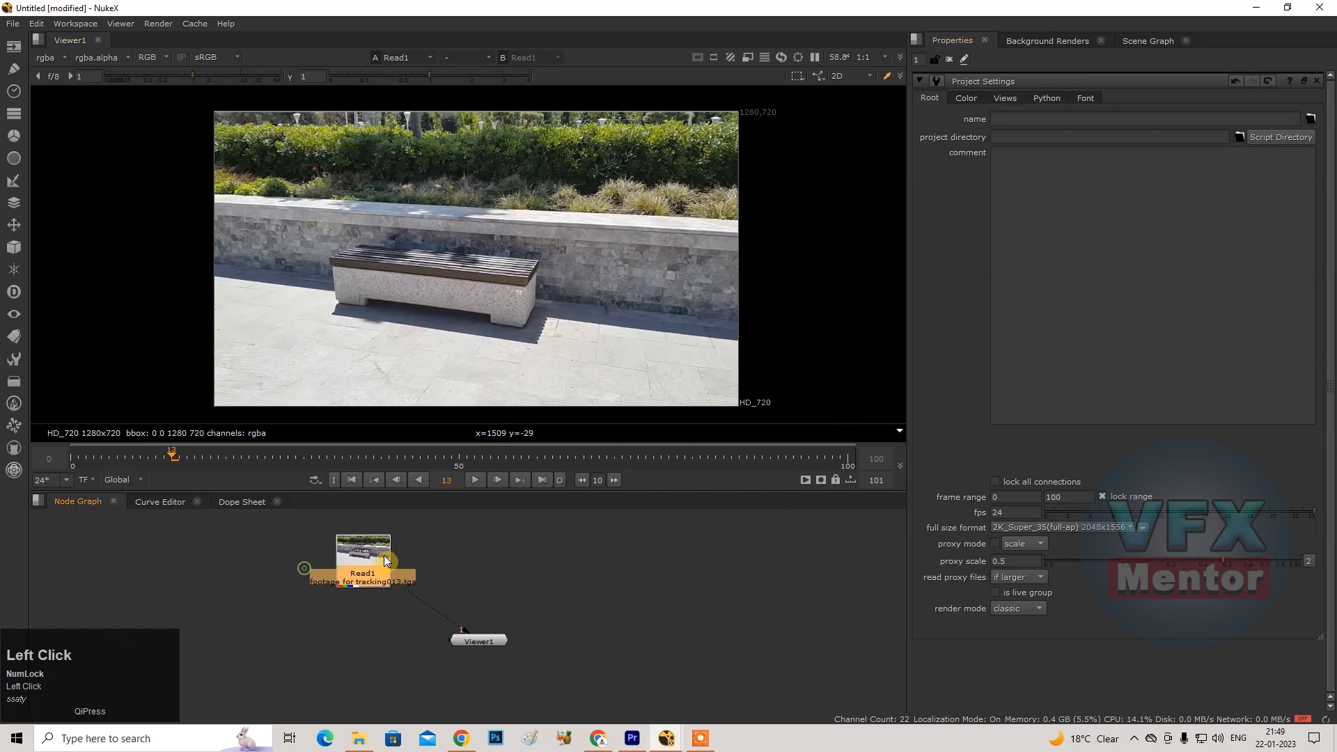
{"action": "left_click", "coordinate": [512, 575]}
Play the footage through the shortened range, stop it, and line up the Viewer node beneath the footage Read node.
{"action": "left_click", "coordinate": [476, 479]}
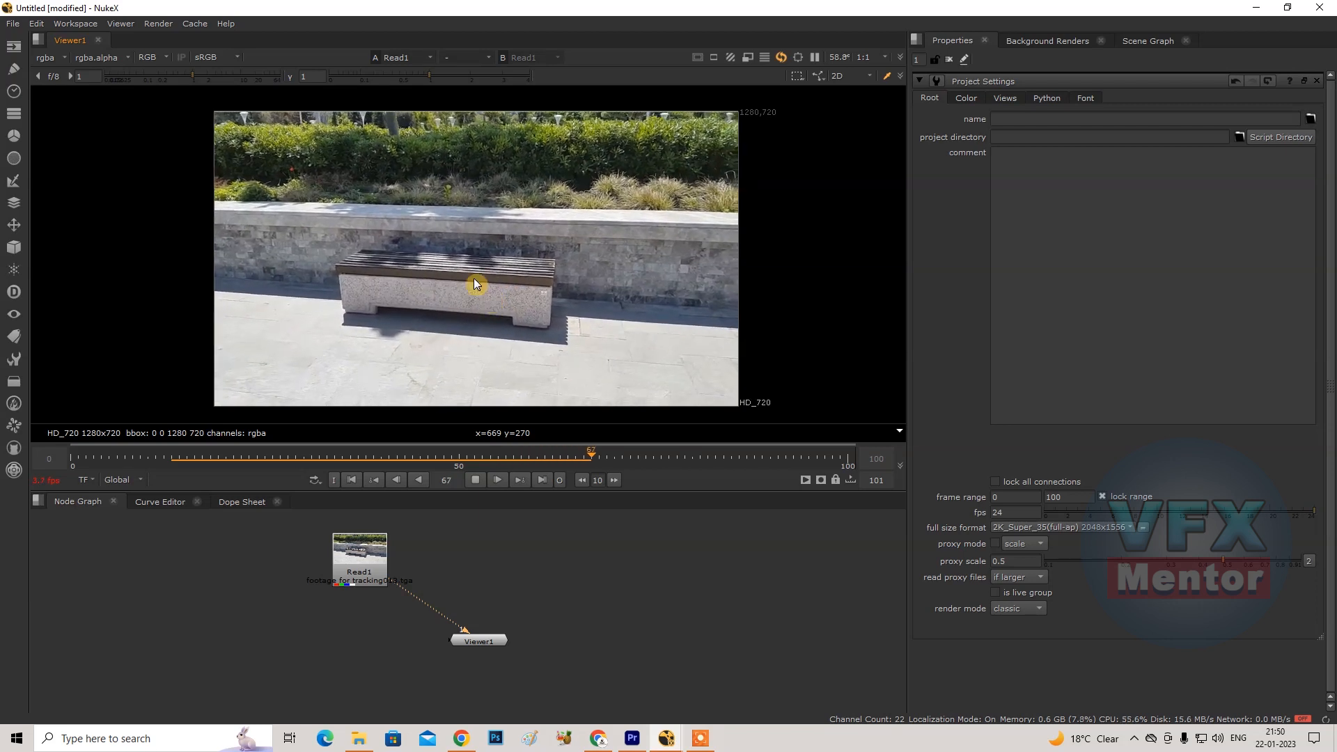
{"action": "left_click", "coordinate": [598, 609]}
{"action": "left_click_drag", "start_coordinate": [480, 641], "coordinate": [378, 664]}
{"action": "left_click", "coordinate": [501, 595]}
{"action": "left_click", "coordinate": [475, 480]}
{"action": "left_click_drag", "start_coordinate": [365, 556], "coordinate": [382, 554]}
{"action": "left_click", "coordinate": [631, 560]}
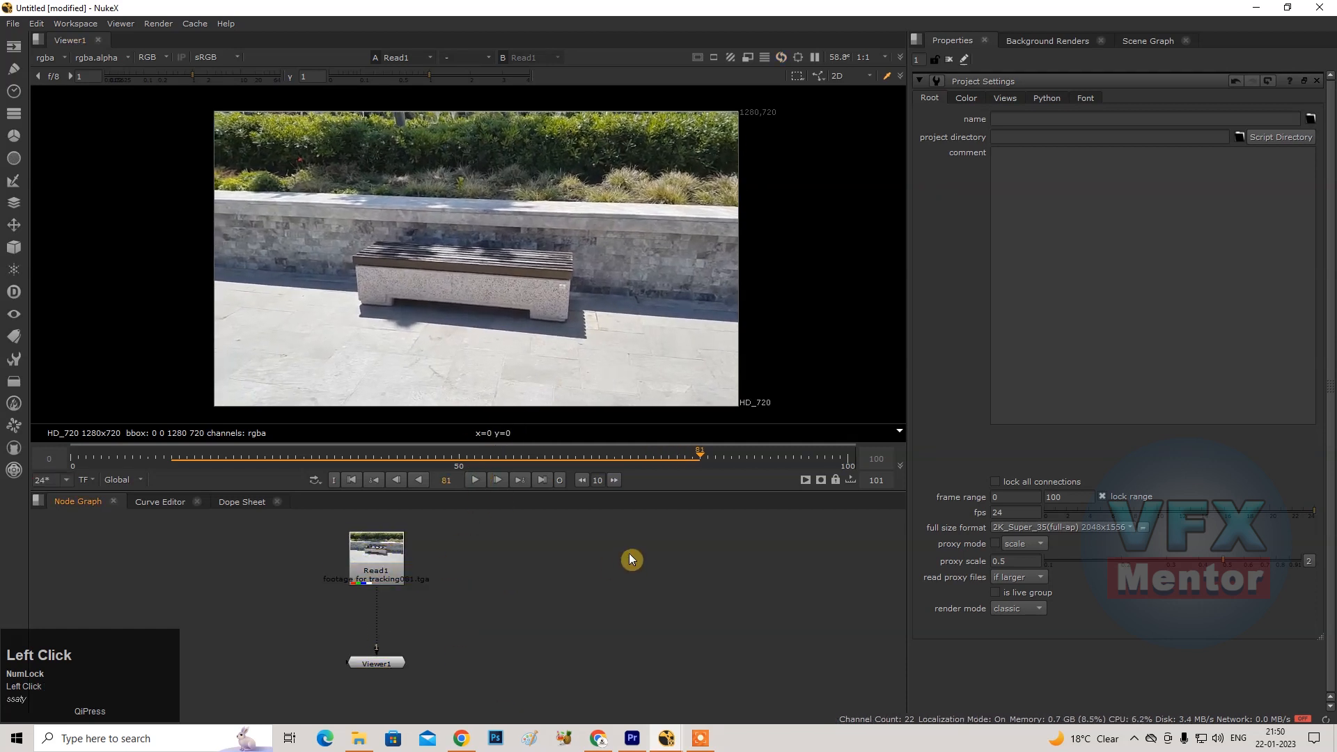
Import the 100 job.png logo image from the D:/AD VIDEO MAKING BTS folder.
{"action": "key", "text": "r"}
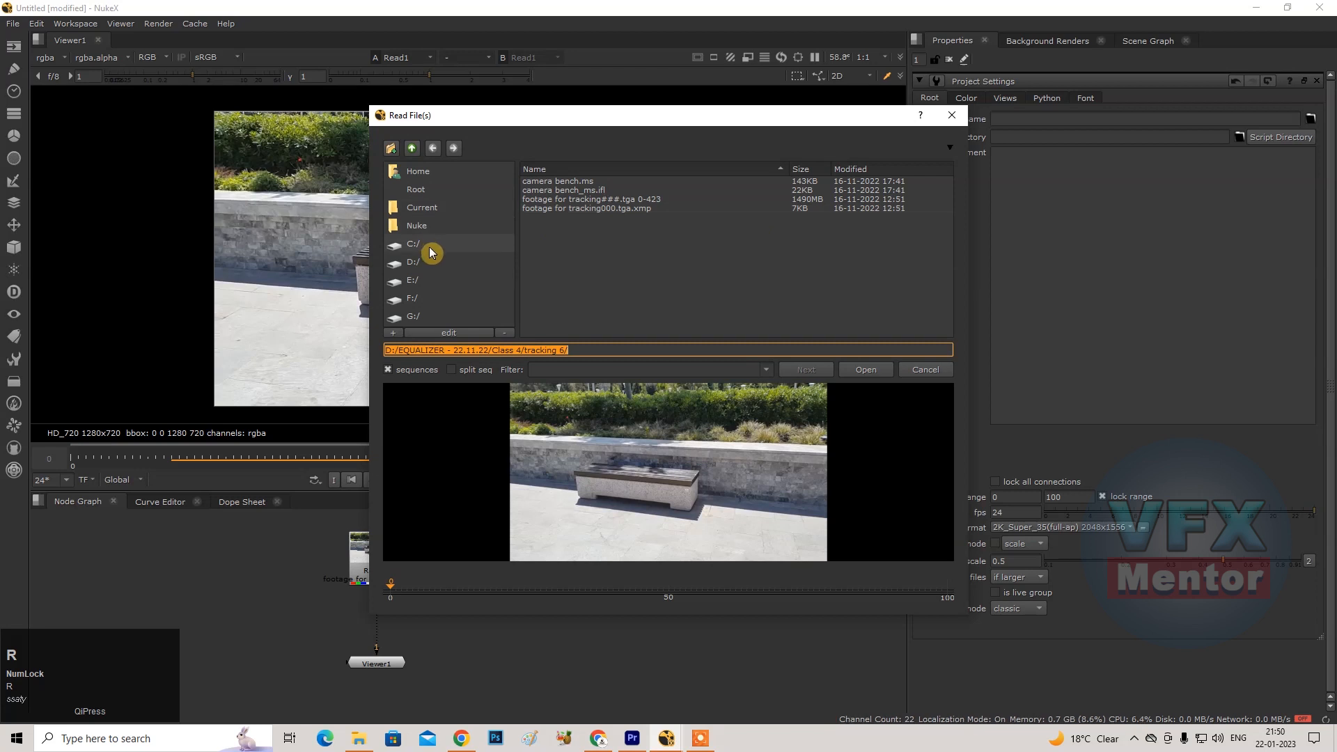
{"action": "left_click", "coordinate": [412, 264]}
{"action": "double_click", "coordinate": [582, 219]}
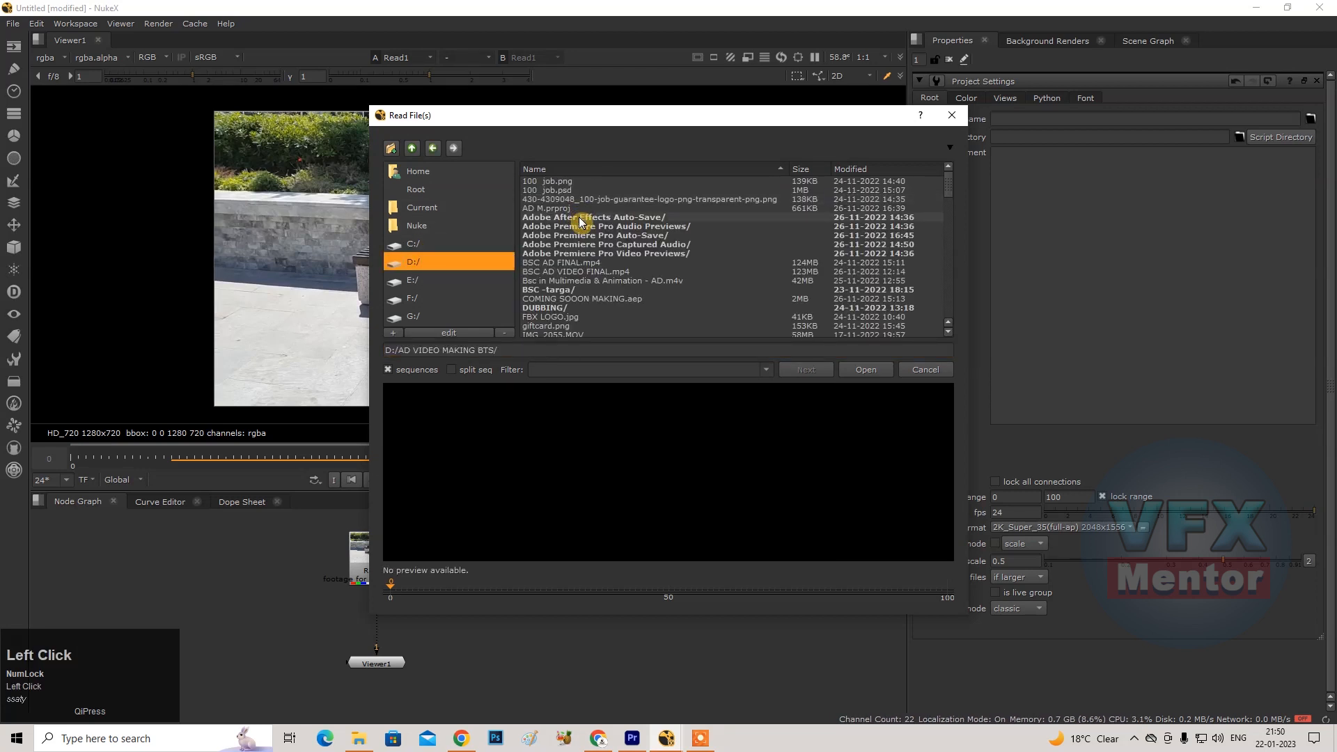
{"action": "left_click", "coordinate": [569, 183]}
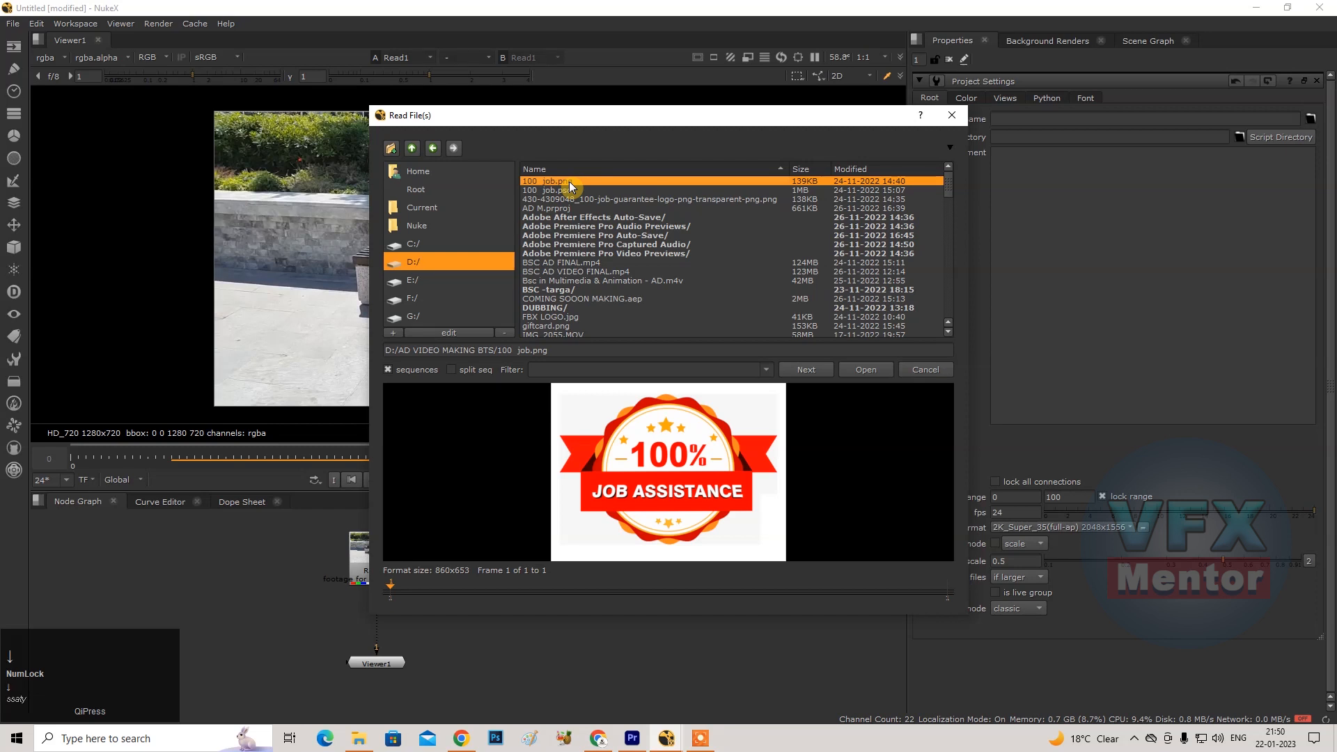
{"action": "left_click", "coordinate": [570, 190]}
{"action": "left_click", "coordinate": [565, 181]}
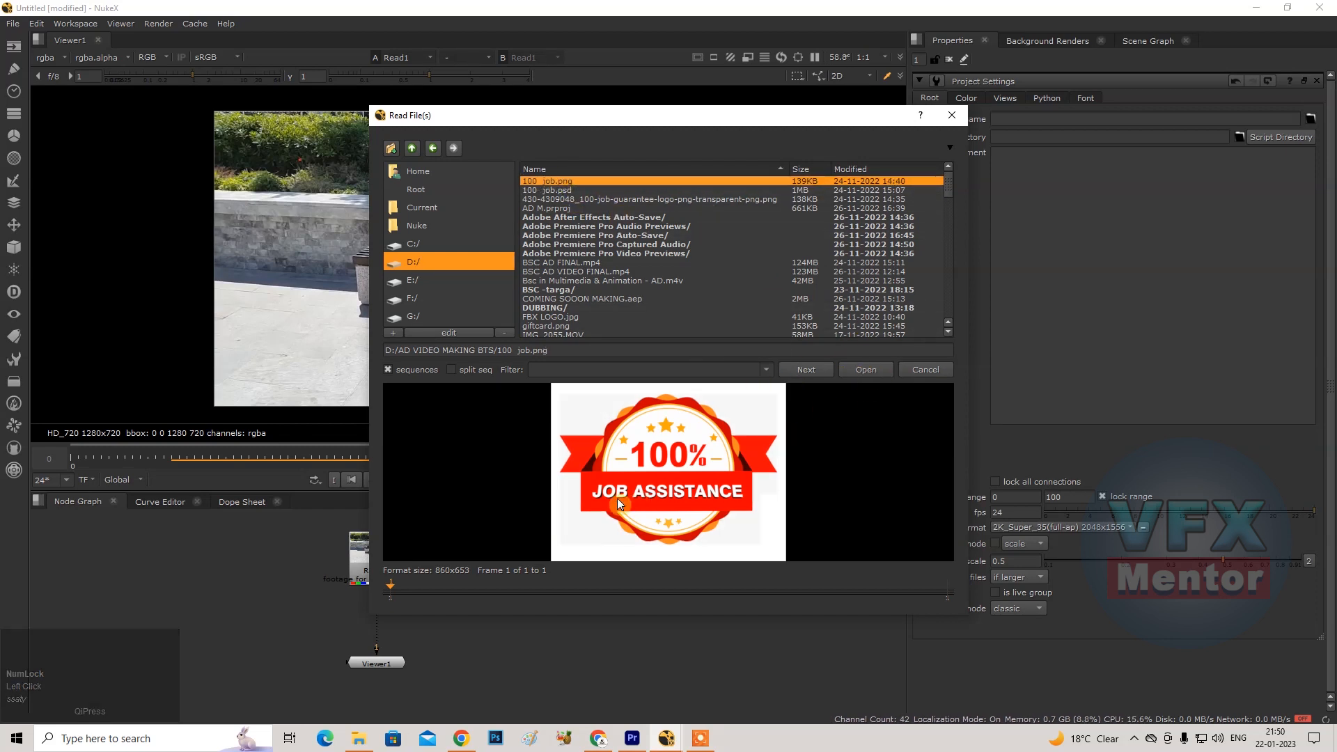
{"action": "left_click", "coordinate": [865, 369]}
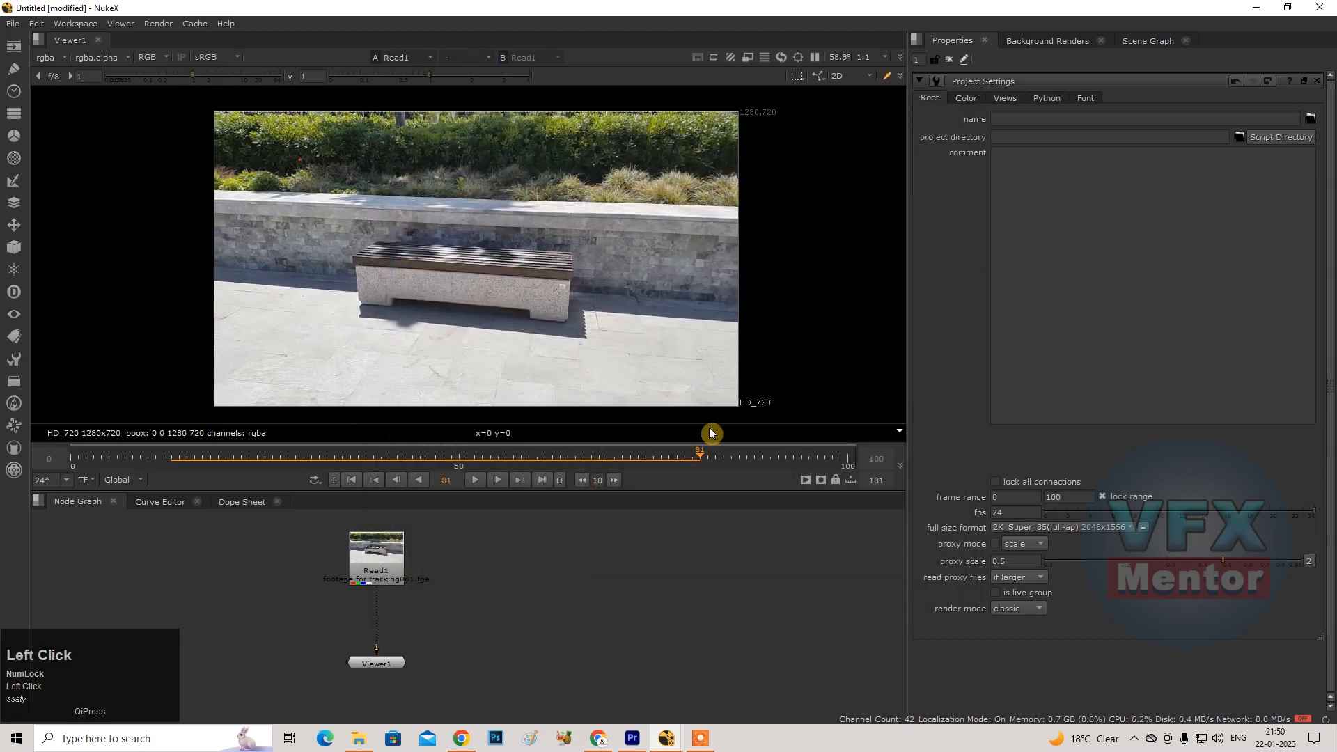
Arrange the footage and logo Read nodes side by side in the node graph.
{"action": "left_click_drag", "start_coordinate": [625, 554], "coordinate": [527, 552]}
{"action": "left_click_drag", "start_coordinate": [375, 559], "coordinate": [342, 557]}
{"action": "left_click_drag", "start_coordinate": [531, 566], "coordinate": [529, 582]}
{"action": "left_click", "coordinate": [346, 563]}
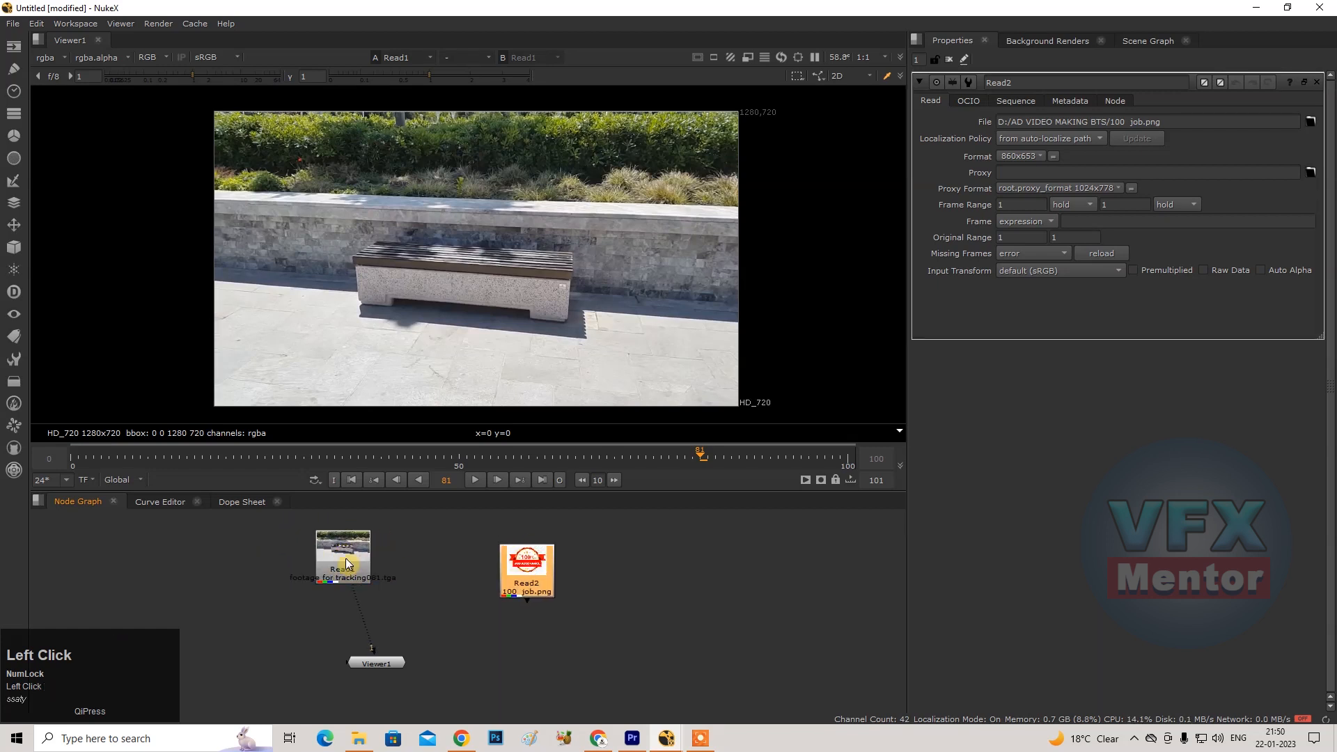
{"action": "left_click_drag", "start_coordinate": [347, 562], "coordinate": [372, 572]}
{"action": "left_click_drag", "start_coordinate": [524, 581], "coordinate": [531, 557]}
{"action": "left_click", "coordinate": [491, 633]}
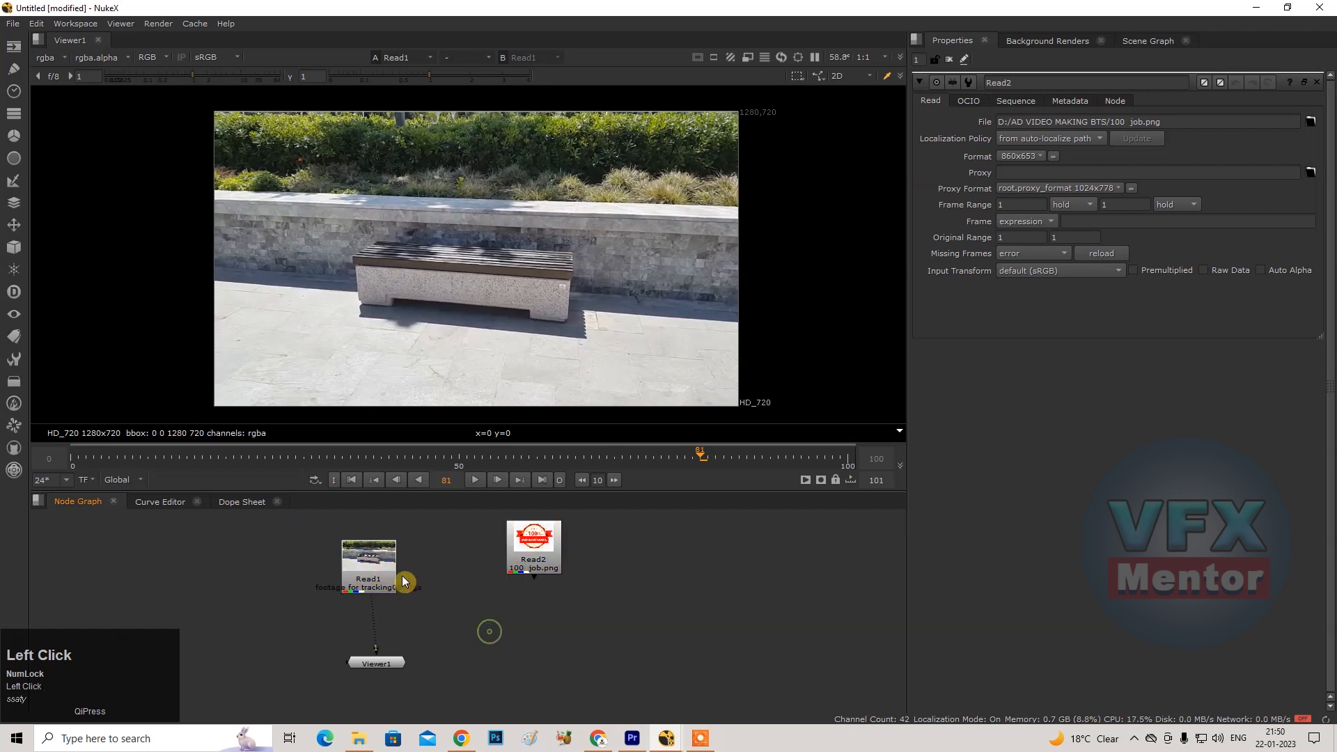
{"action": "left_click_drag", "start_coordinate": [394, 572], "coordinate": [396, 555]}
{"action": "left_click_drag", "start_coordinate": [532, 550], "coordinate": [531, 559]}
Add a Merge node with the logo as input A and the footage as input B, and view its output.
{"action": "middle_click_drag", "start_coordinate": [497, 645], "coordinate": [476, 660]}
{"action": "left_click", "coordinate": [476, 664]}
{"action": "key", "text": "m"}
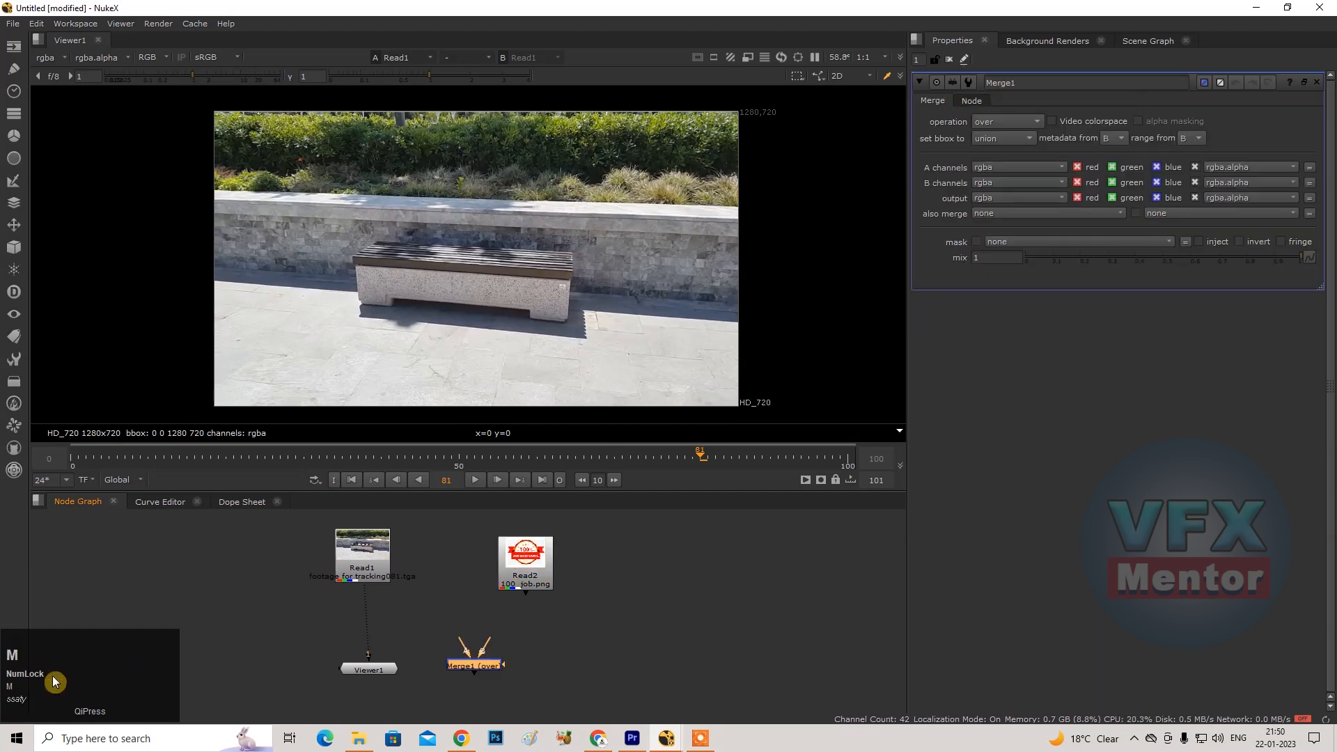
{"action": "left_click_drag", "start_coordinate": [471, 663], "coordinate": [525, 565]}
{"action": "left_click_drag", "start_coordinate": [474, 635], "coordinate": [360, 557]}
{"action": "left_click", "coordinate": [465, 664]}
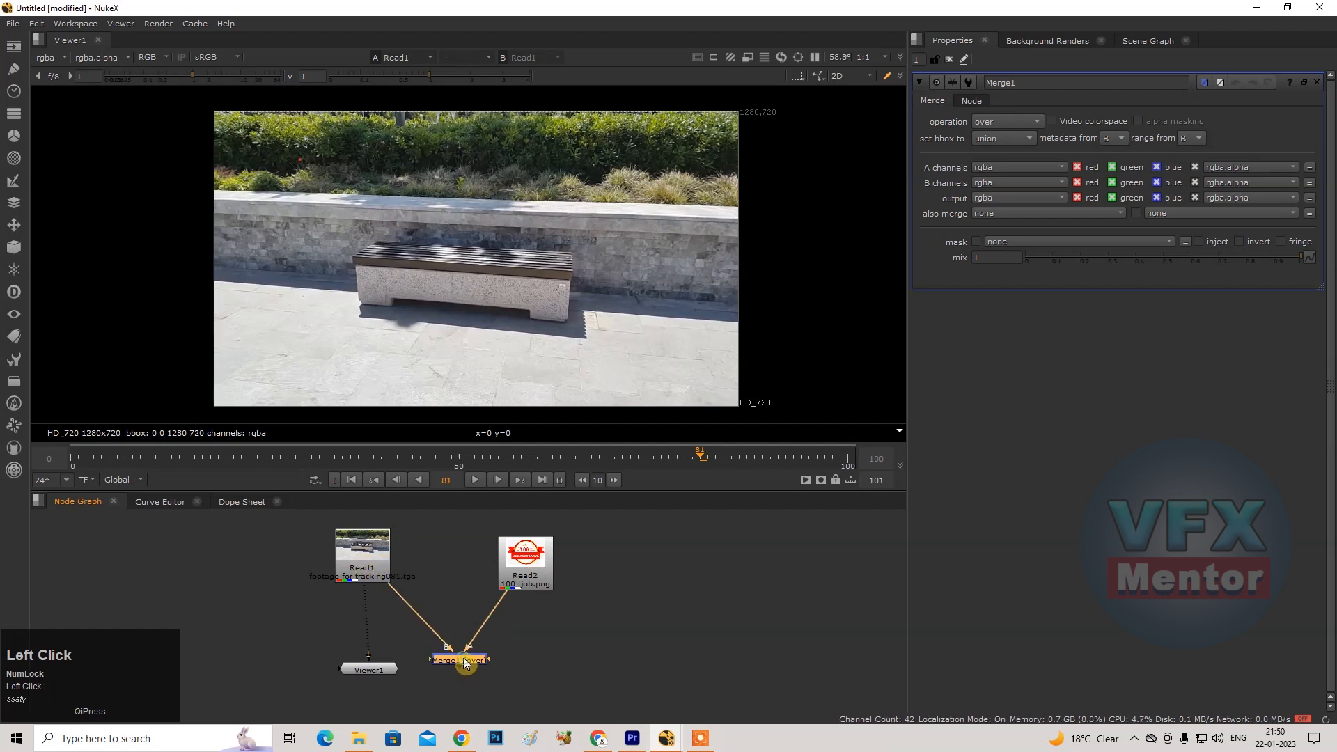
{"action": "key", "text": "1"}
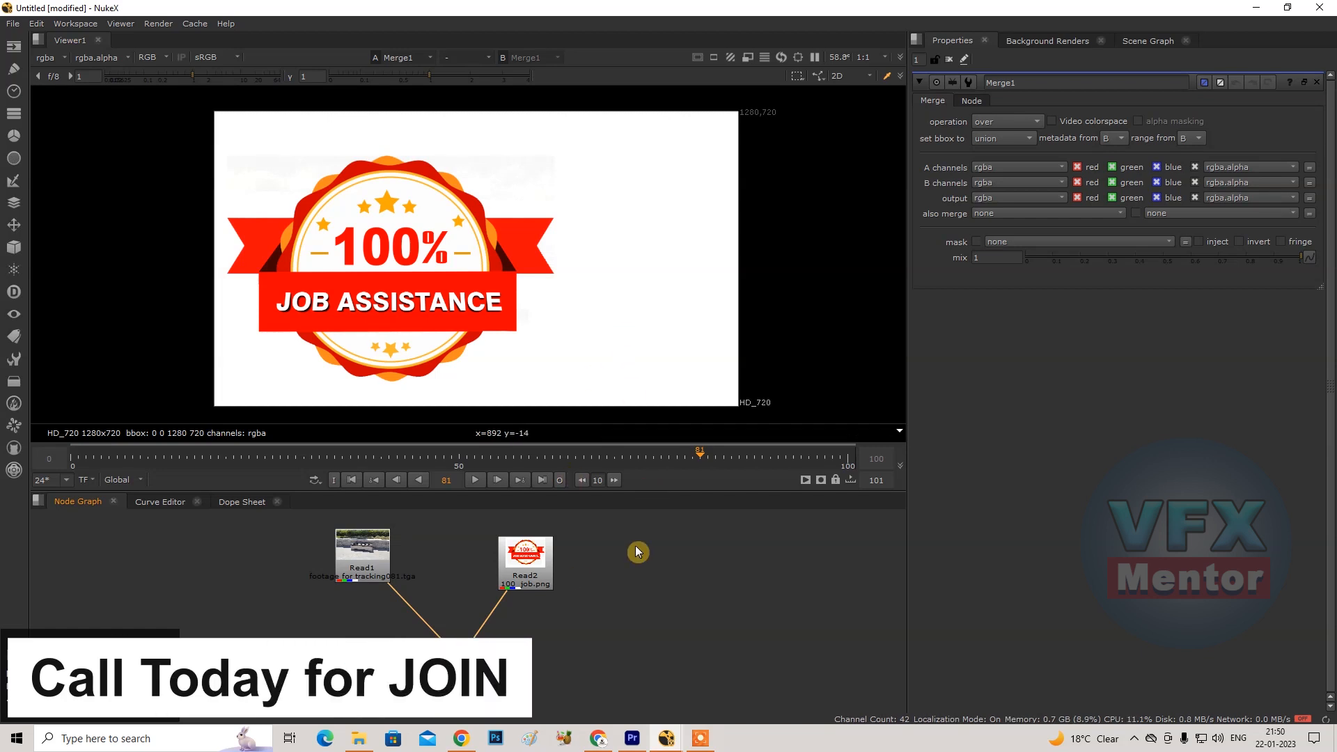
View the logo image on its own in the viewer to examine its format size.
{"action": "left_click", "coordinate": [534, 554]}
{"action": "scroll", "coordinate": [534, 561], "scroll_direction": "up", "scroll_amount": 2}
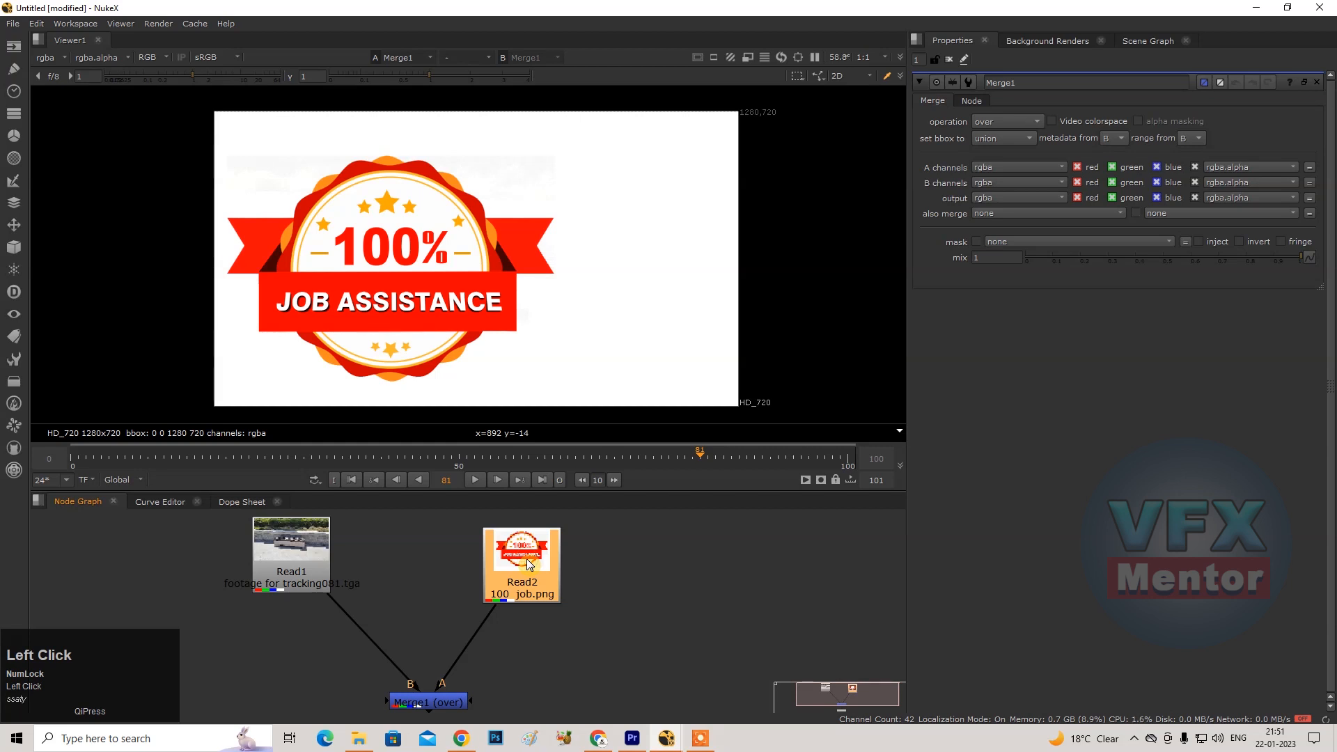
{"action": "key", "text": "1"}
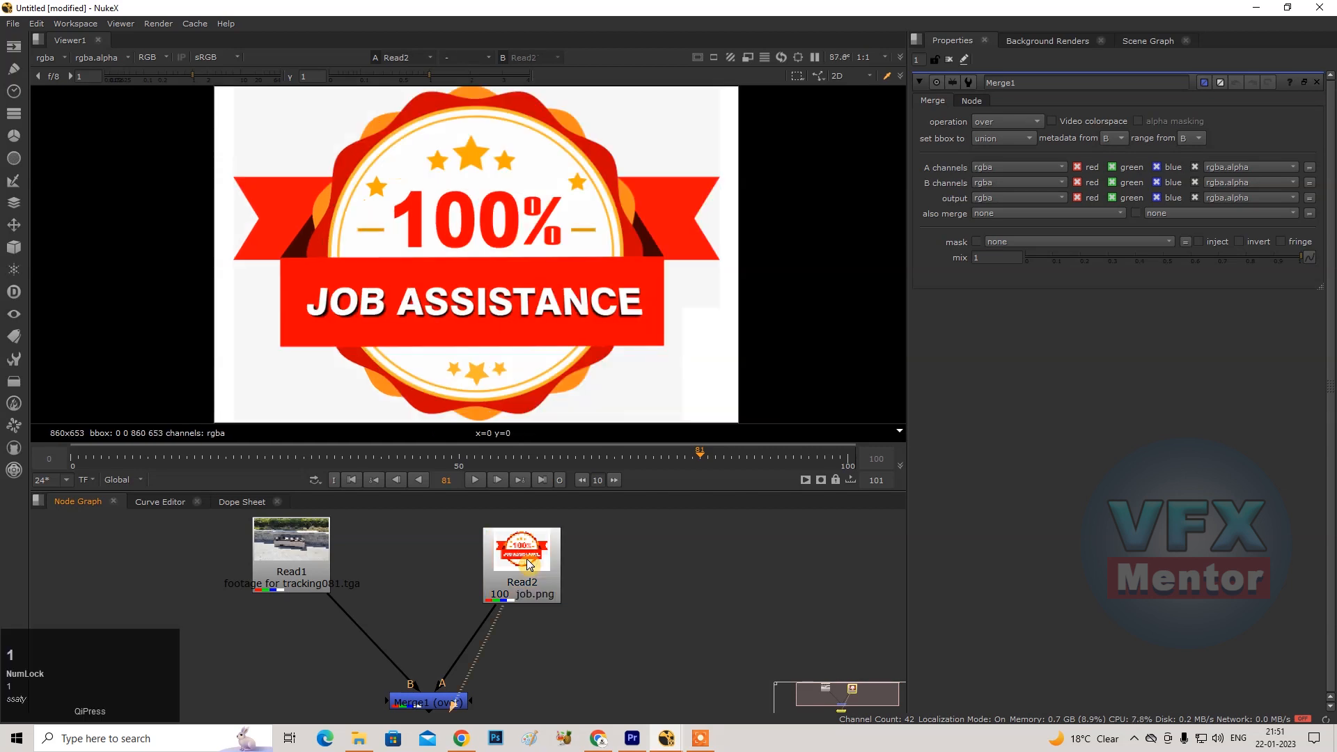
{"action": "middle_click_drag", "start_coordinate": [783, 119], "coordinate": [729, 156]}
{"action": "scroll", "coordinate": [729, 156], "scroll_direction": "down", "scroll_amount": 2}
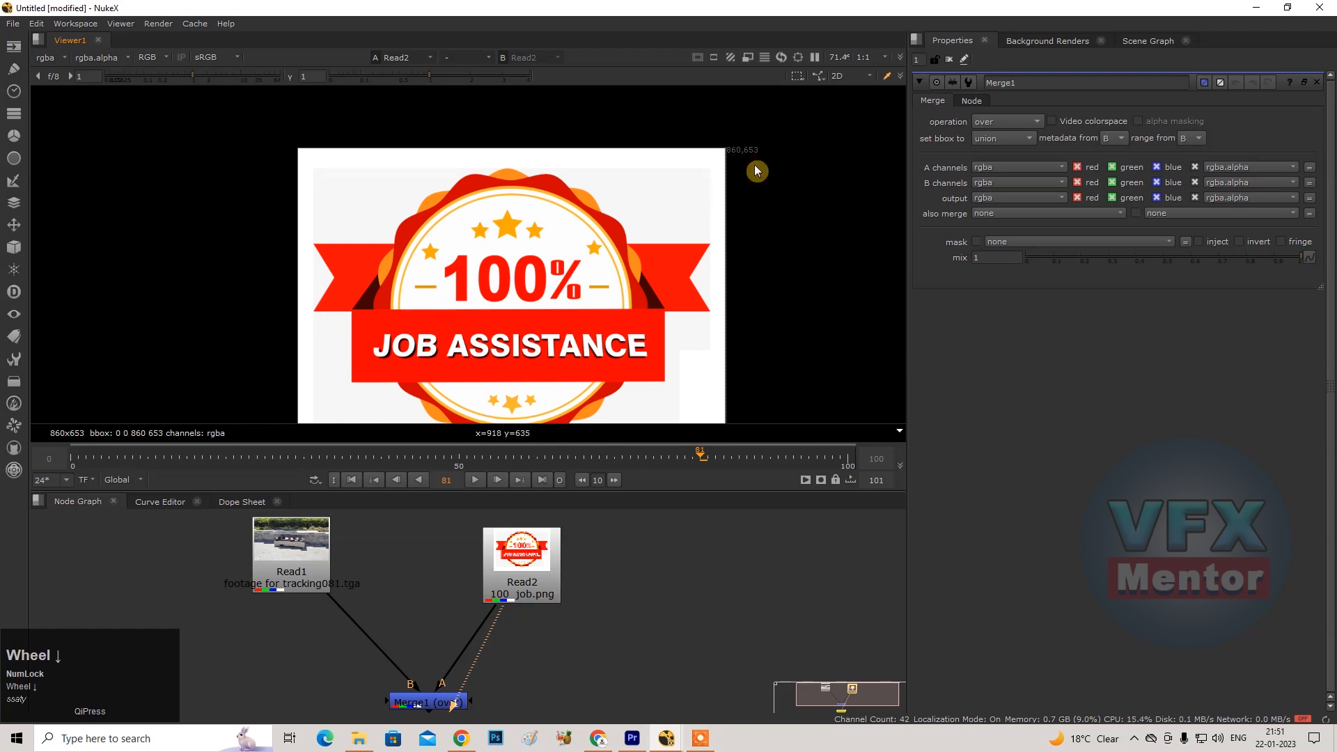
View the bench footage on its own in the viewer to compare its format size with the logo's.
{"action": "left_click", "coordinate": [308, 544]}
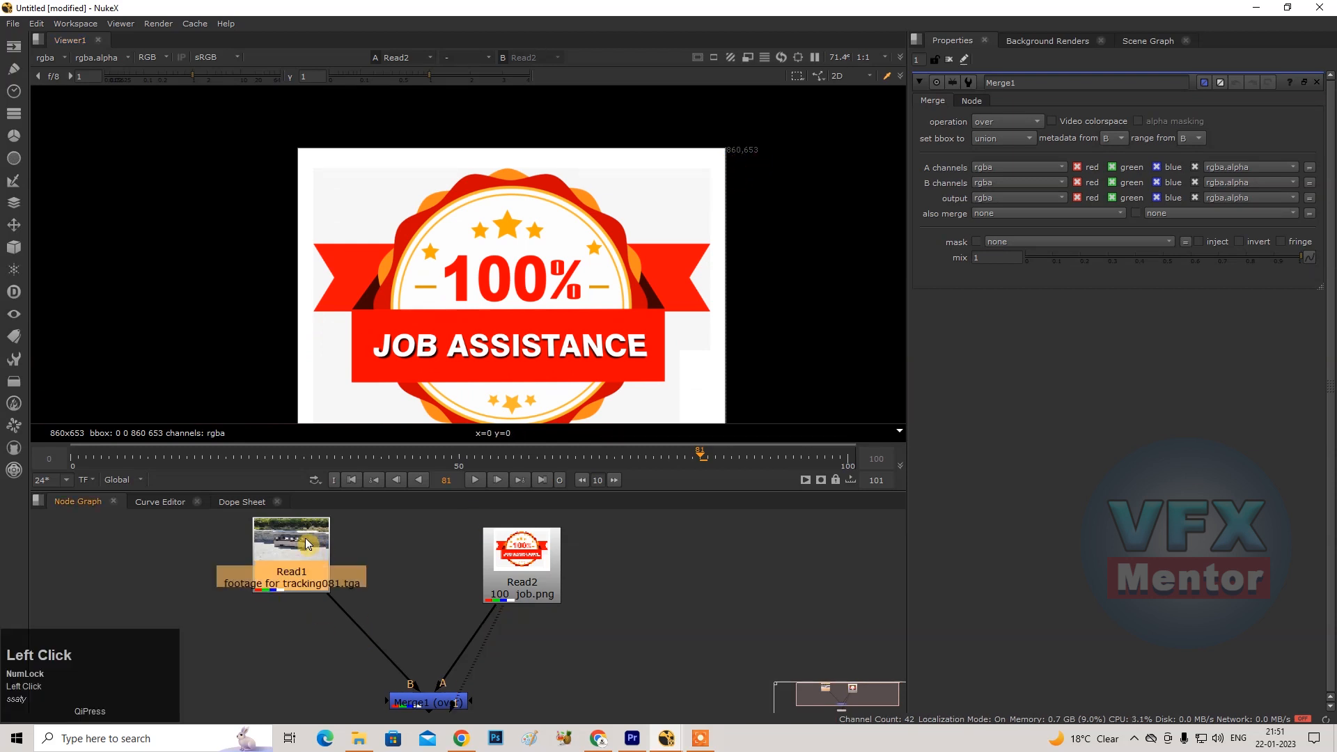
{"action": "key", "text": "1"}
{"action": "scroll", "coordinate": [755, 200], "scroll_direction": "down", "scroll_amount": 2}
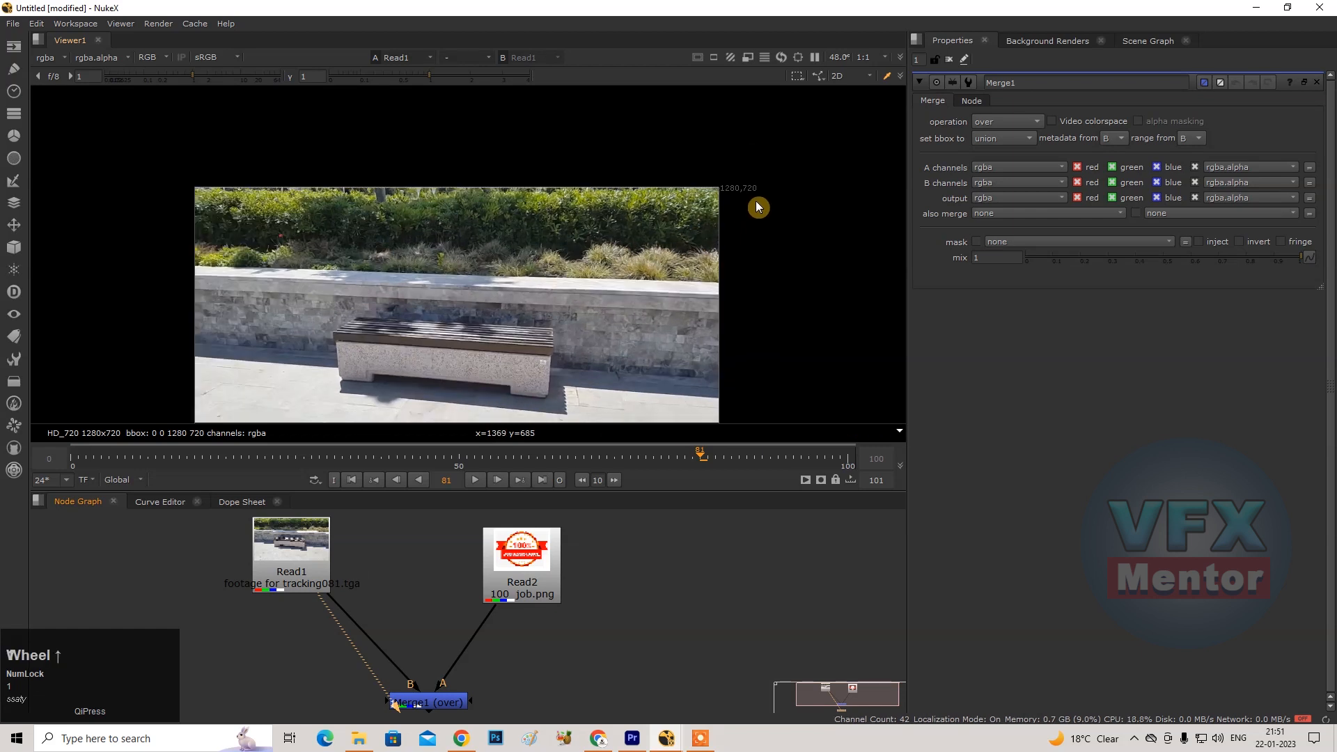
{"action": "scroll", "coordinate": [584, 263], "scroll_direction": "down", "scroll_amount": 3}
{"action": "middle_click_drag", "start_coordinate": [487, 333], "coordinate": [534, 322]}
Nudge the logo Read node aside and show the Merge node's output in the viewer again.
{"action": "left_click", "coordinate": [516, 561]}
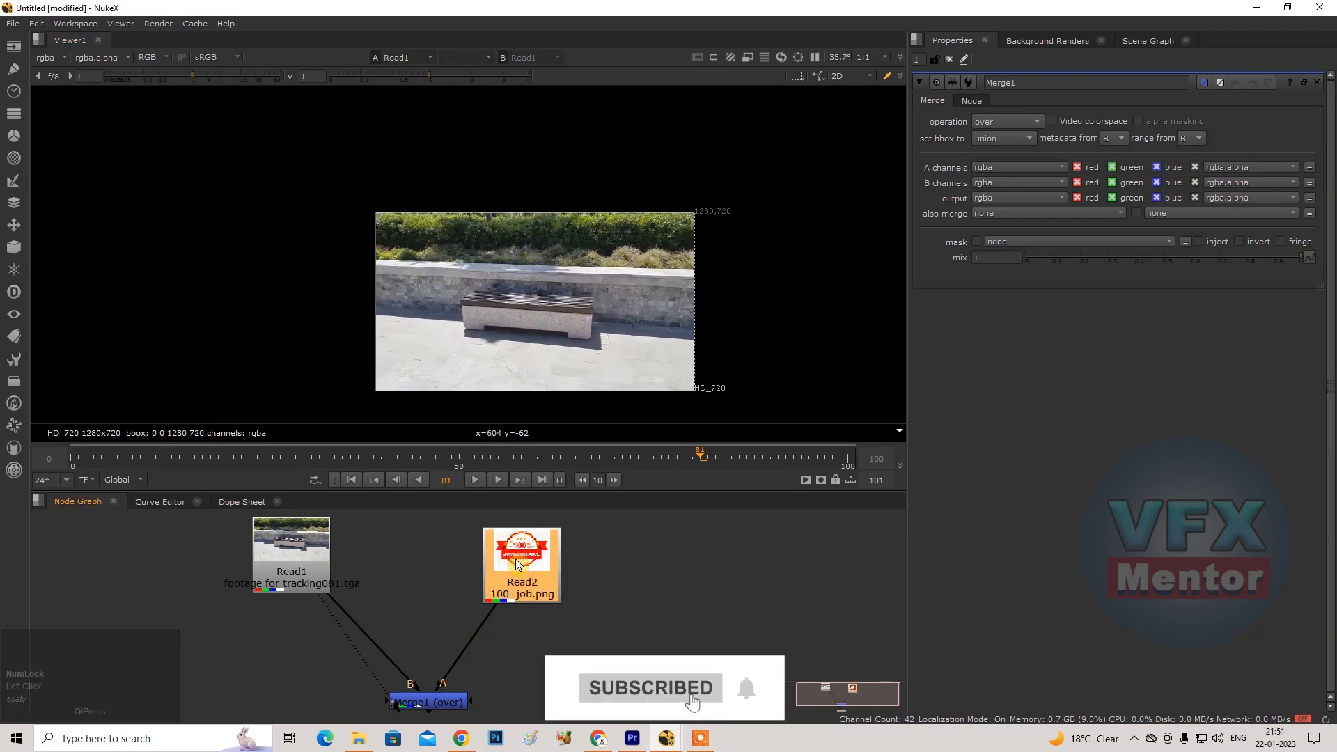
{"action": "left_click_drag", "start_coordinate": [516, 561], "coordinate": [529, 550]}
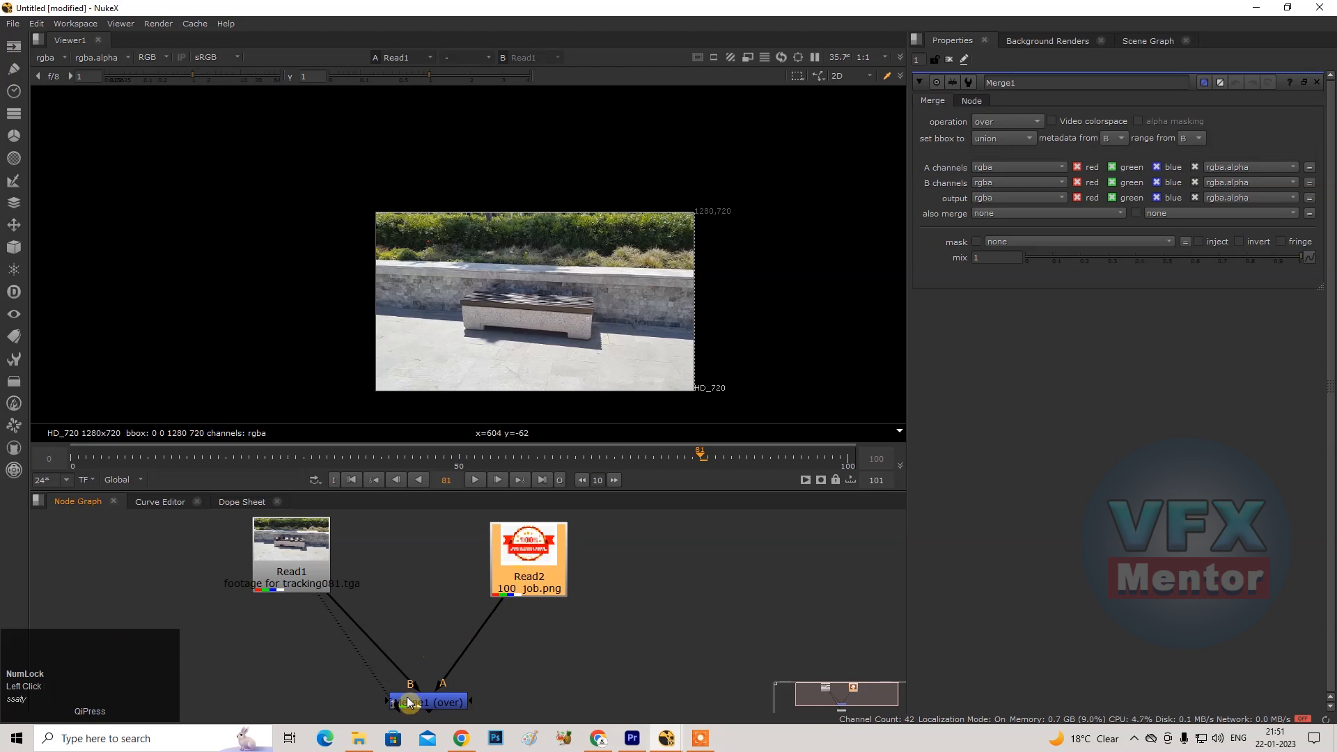
{"action": "left_click", "coordinate": [428, 702]}
{"action": "key", "text": "1"}
{"action": "middle_click_drag", "start_coordinate": [529, 386], "coordinate": [524, 339]}
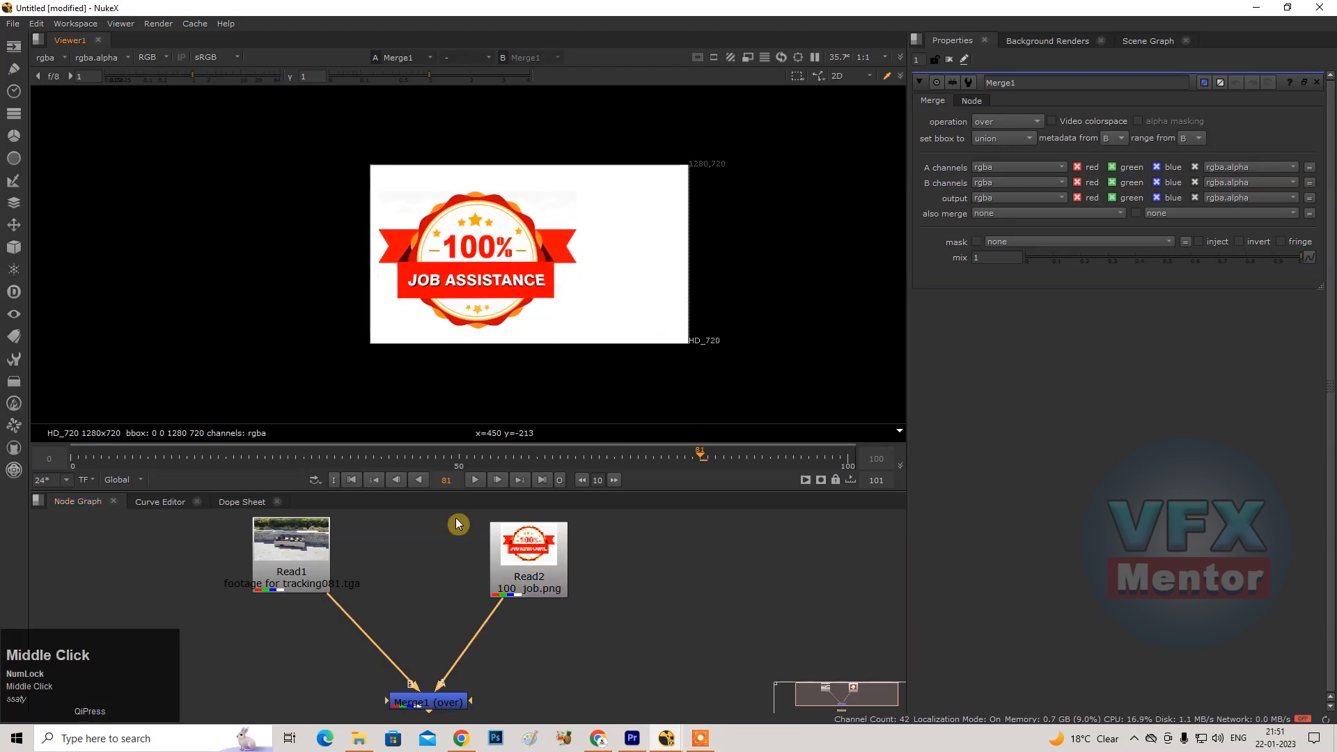
Insert a Transform node between the logo Read node and the Merge node's A input.
{"action": "left_click_drag", "start_coordinate": [538, 559], "coordinate": [536, 560]}
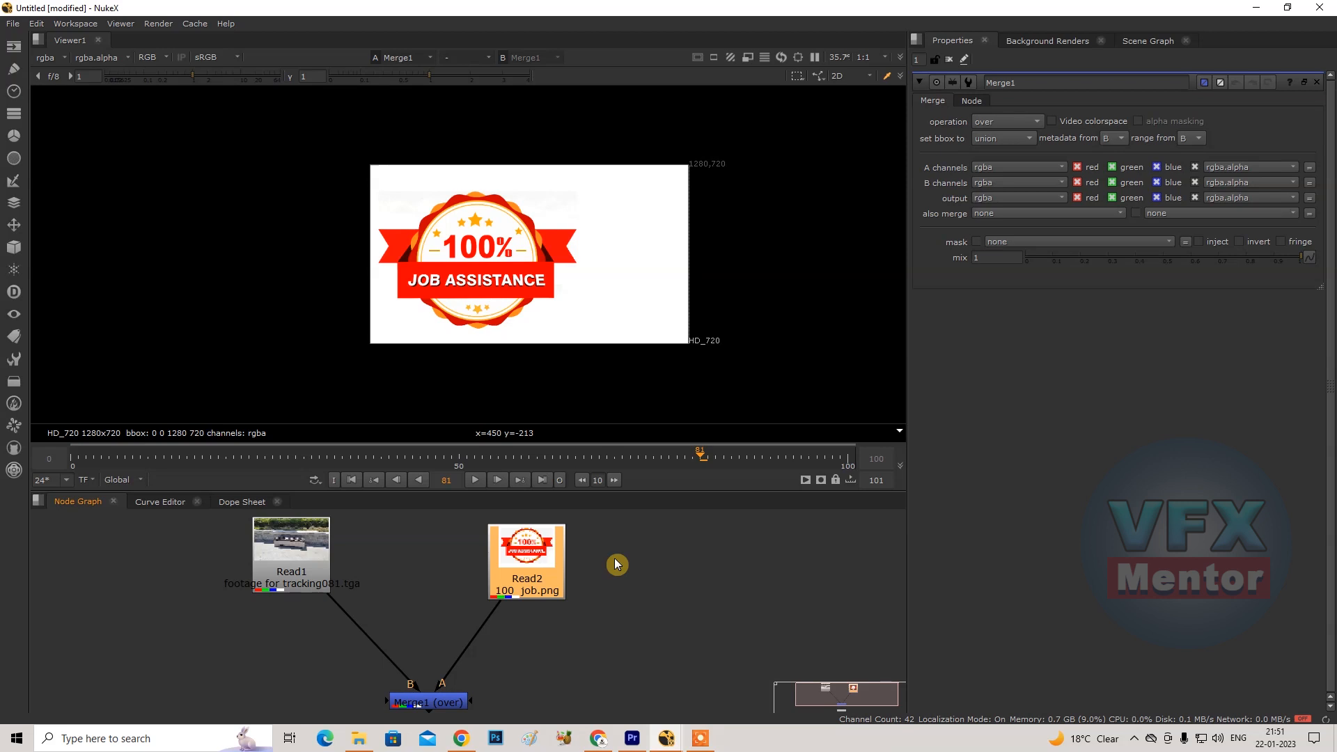
{"action": "scroll", "coordinate": [609, 608], "scroll_direction": "down", "scroll_amount": 2}
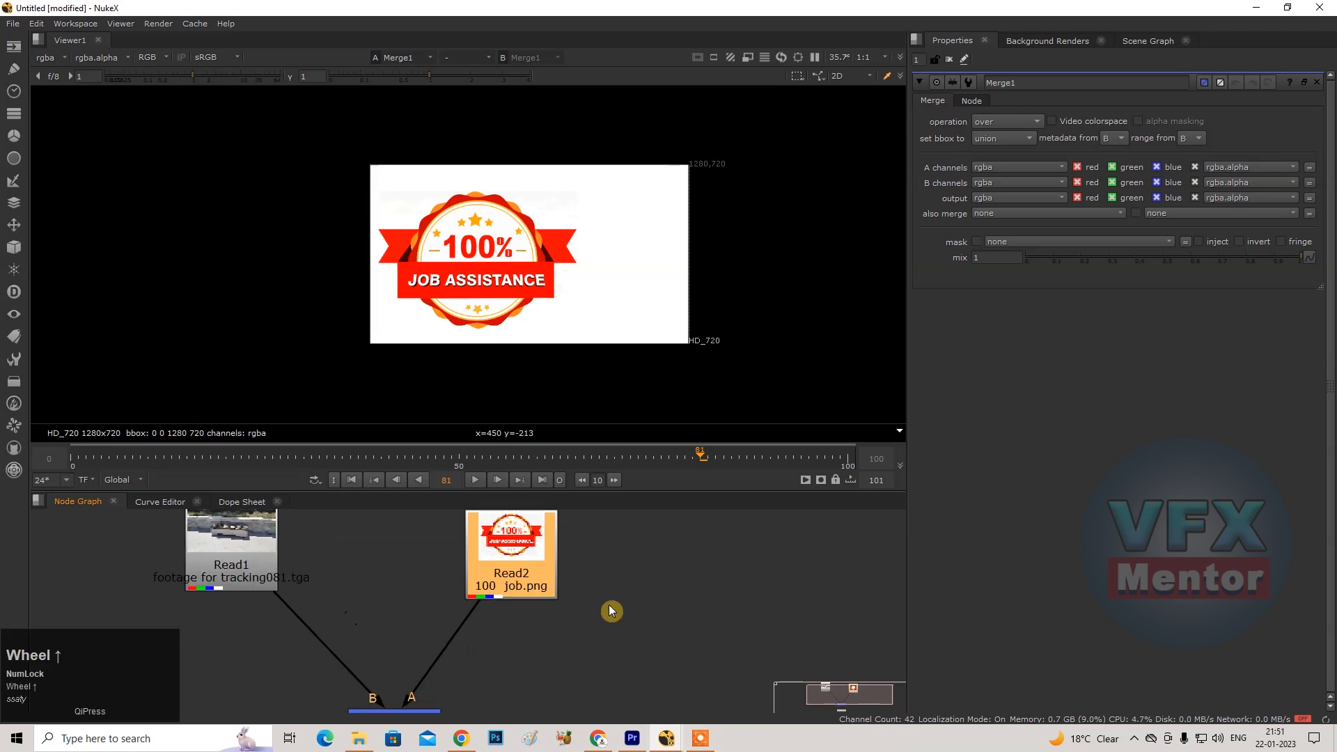
{"action": "left_click", "coordinate": [515, 555]}
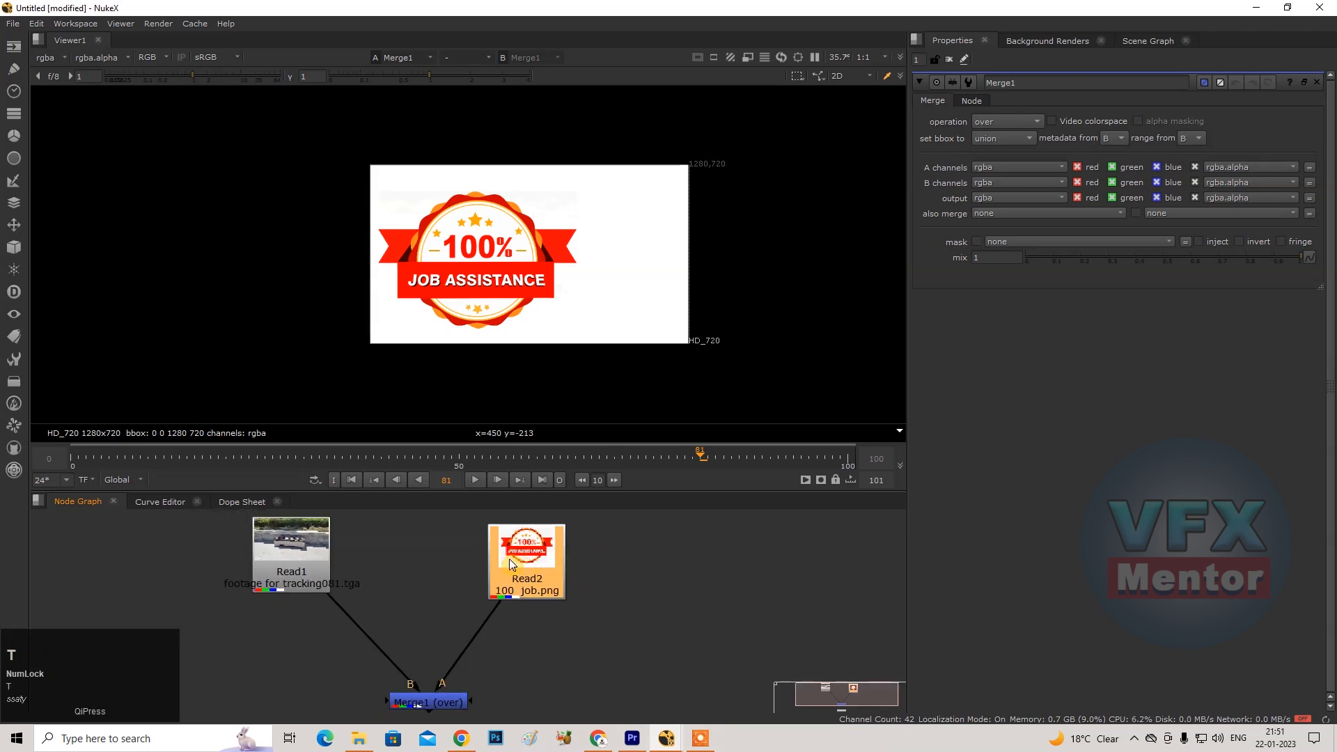
{"action": "key", "text": "t"}
{"action": "left_click_drag", "start_coordinate": [524, 633], "coordinate": [527, 642]}
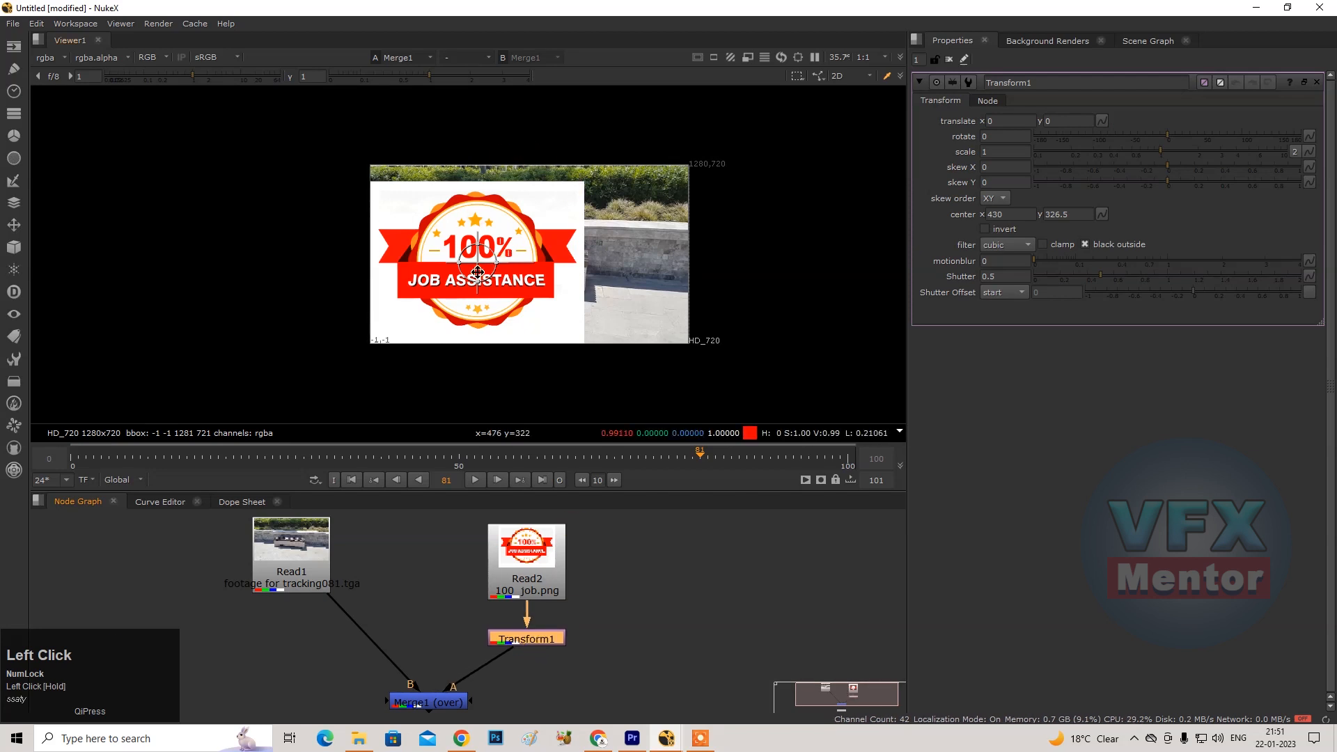
Move the logo with the Transform handle to about x 20.4, y -7.4 and enlarge it to a scale of about 1.145.
{"action": "scroll", "coordinate": [478, 272], "scroll_direction": "up", "scroll_amount": 3}
{"action": "scroll", "coordinate": [592, 275], "scroll_direction": "down", "scroll_amount": 1}
{"action": "middle_click_drag", "start_coordinate": [591, 275], "coordinate": [465, 268]}
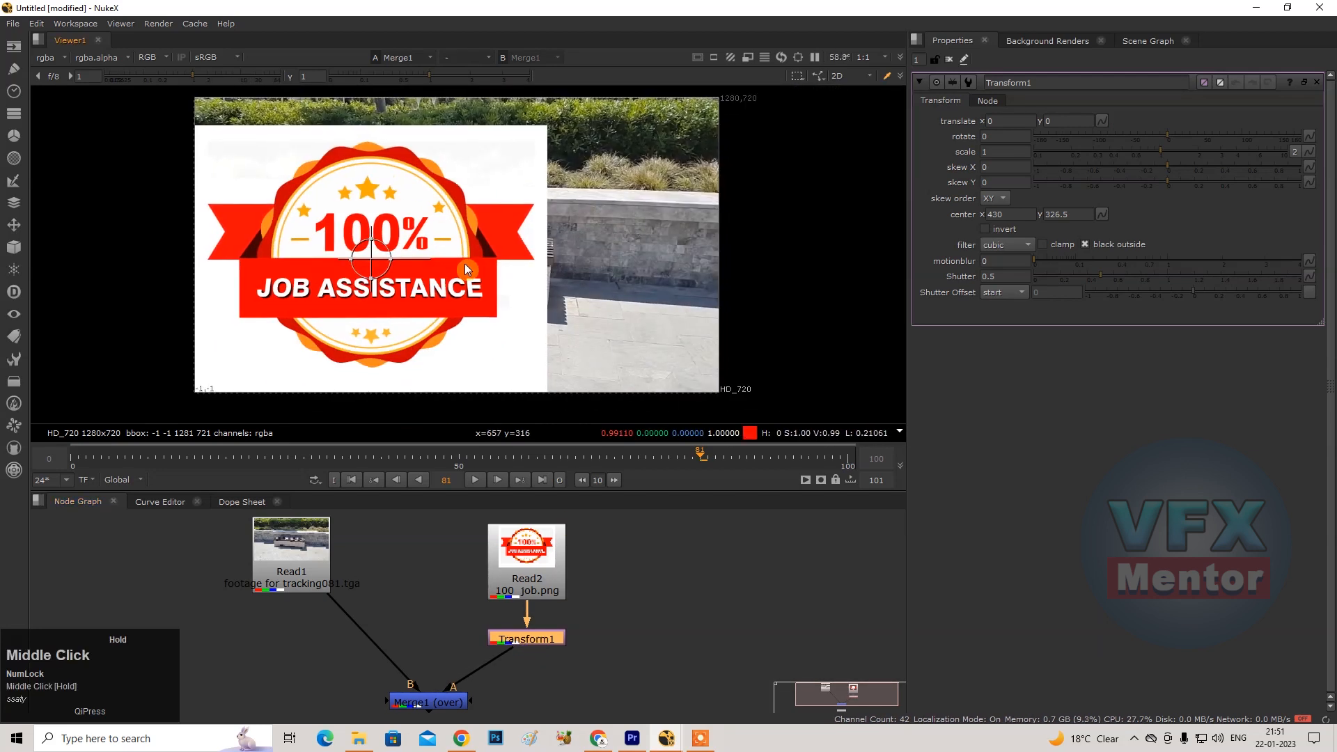
{"action": "scroll", "coordinate": [466, 268], "scroll_direction": "up", "scroll_amount": 4}
{"action": "scroll", "coordinate": [383, 264], "scroll_direction": "down", "scroll_amount": 2}
{"action": "scroll", "coordinate": [381, 267], "scroll_direction": "up", "scroll_amount": 3}
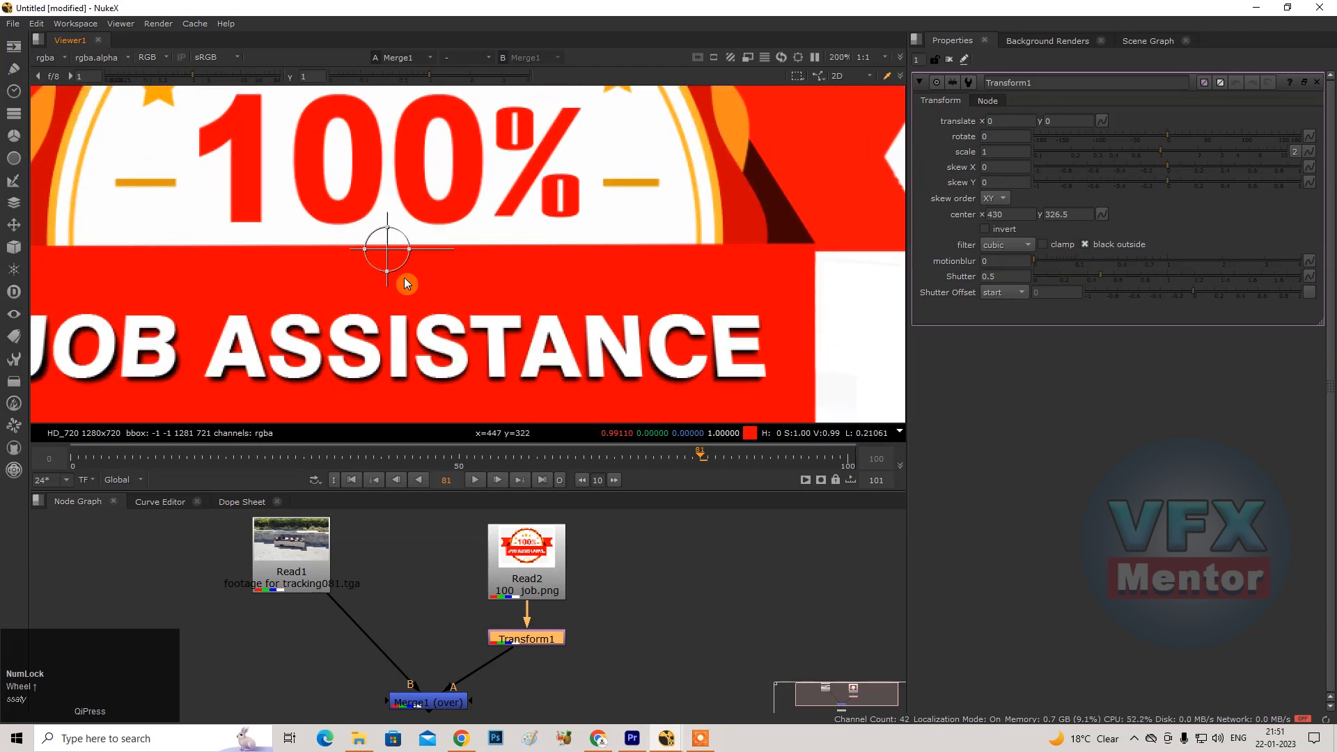
{"action": "scroll", "coordinate": [413, 258], "scroll_direction": "up", "scroll_amount": 1}
{"action": "scroll", "coordinate": [412, 258], "scroll_direction": "up", "scroll_amount": 3}
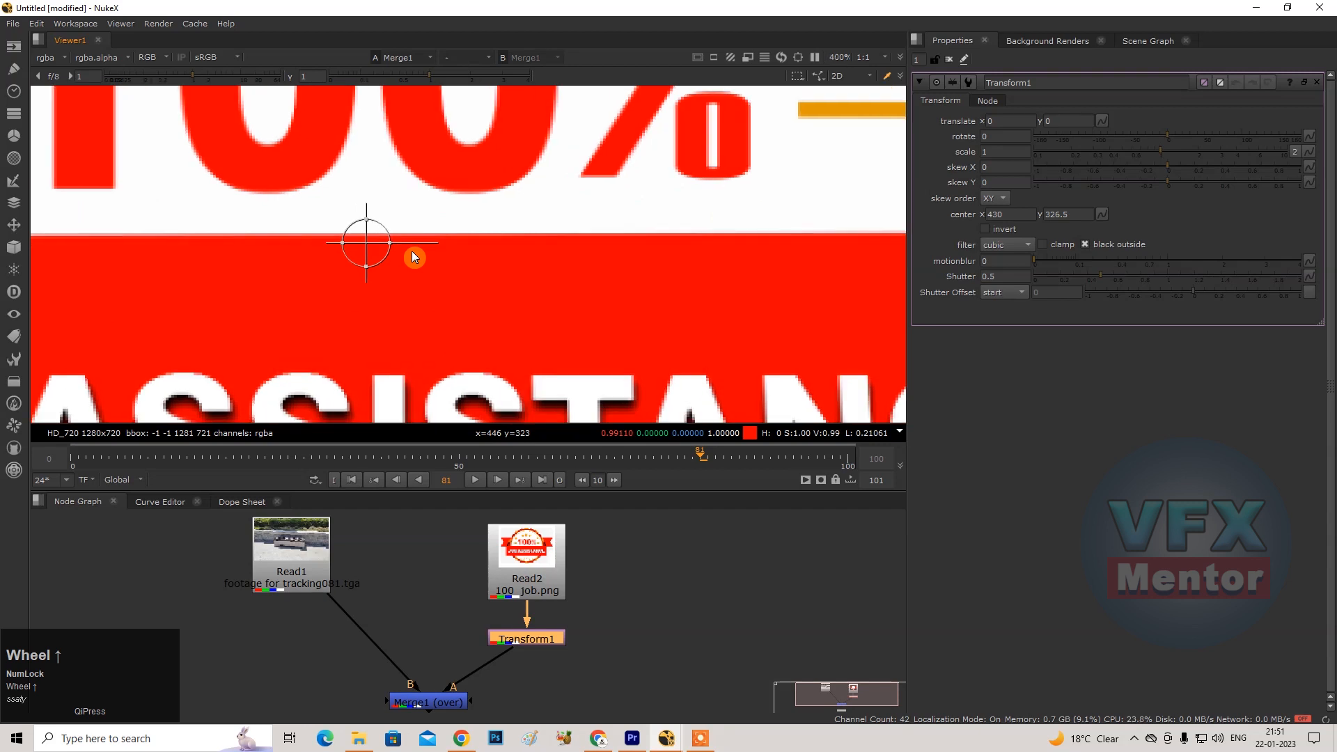
{"action": "scroll", "coordinate": [369, 229], "scroll_direction": "down", "scroll_amount": 3}
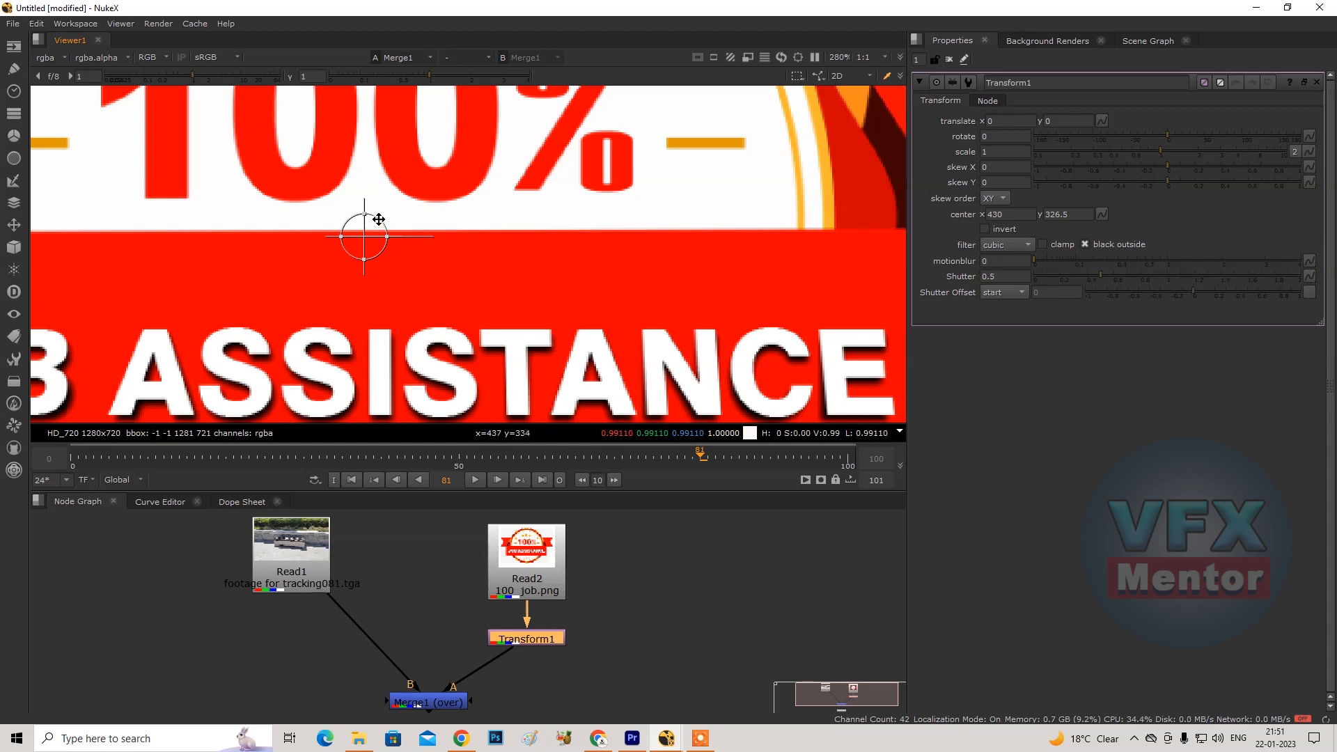
{"action": "left_click_drag", "start_coordinate": [364, 238], "coordinate": [422, 234]}
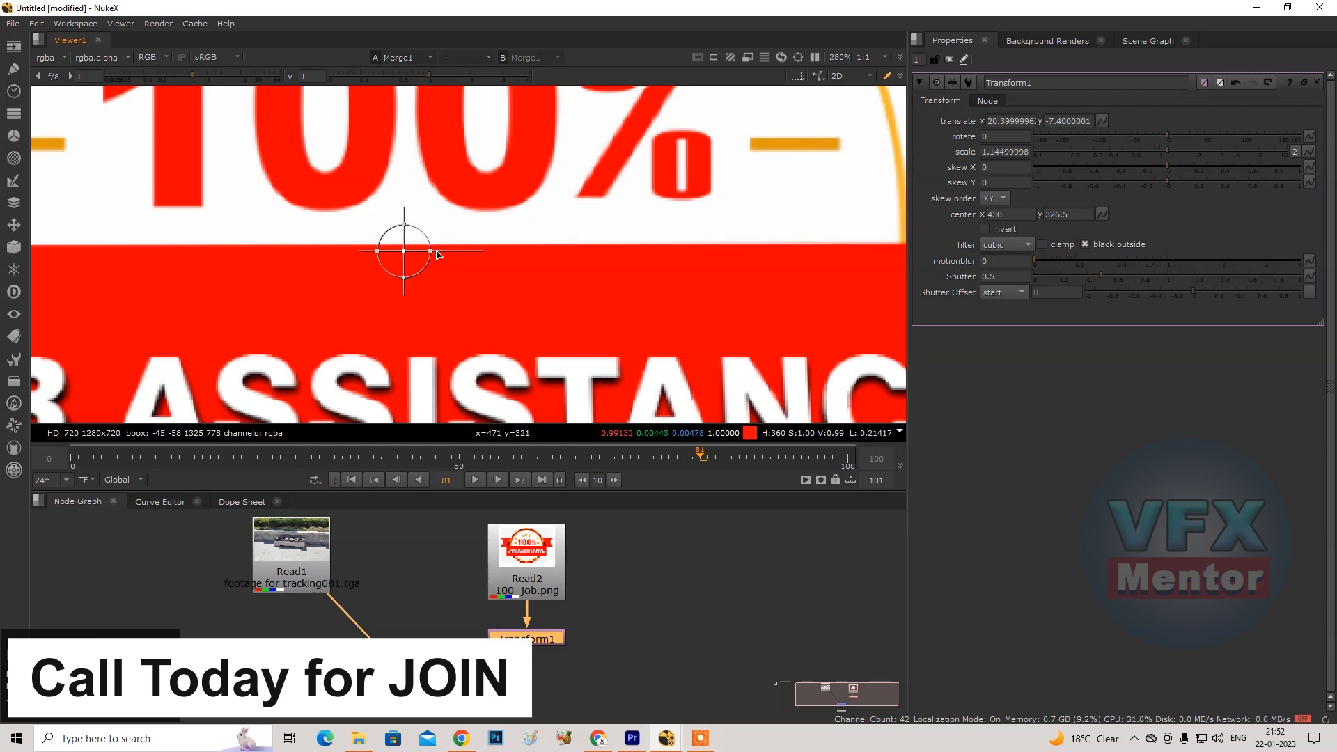
Try stretching the logo's width and height separately to about 3.57 by 3.16, and undo the handle changes.
{"action": "left_click_drag", "start_coordinate": [432, 250], "coordinate": [486, 251]}
{"action": "left_click_drag", "start_coordinate": [405, 225], "coordinate": [403, 178]}
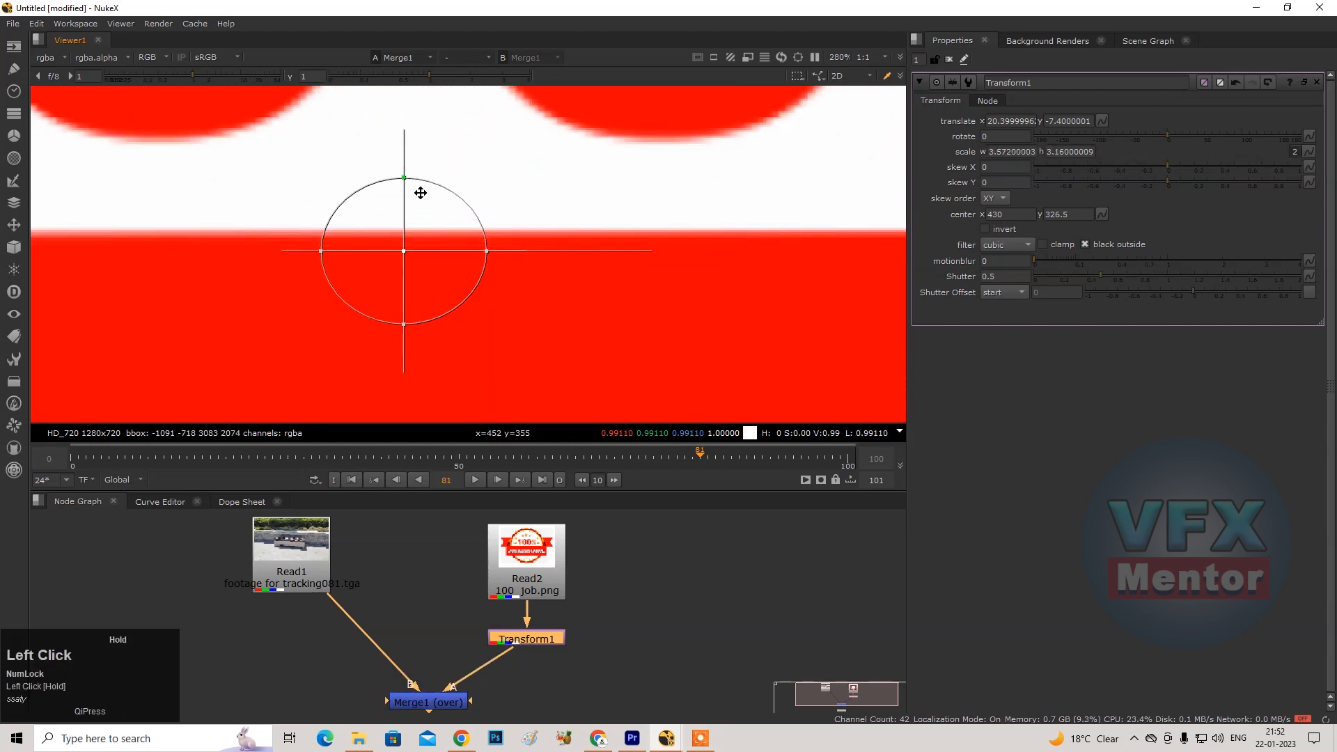
{"action": "key", "text": "ctrl+z"}
{"action": "key", "text": "ctrl+z"}
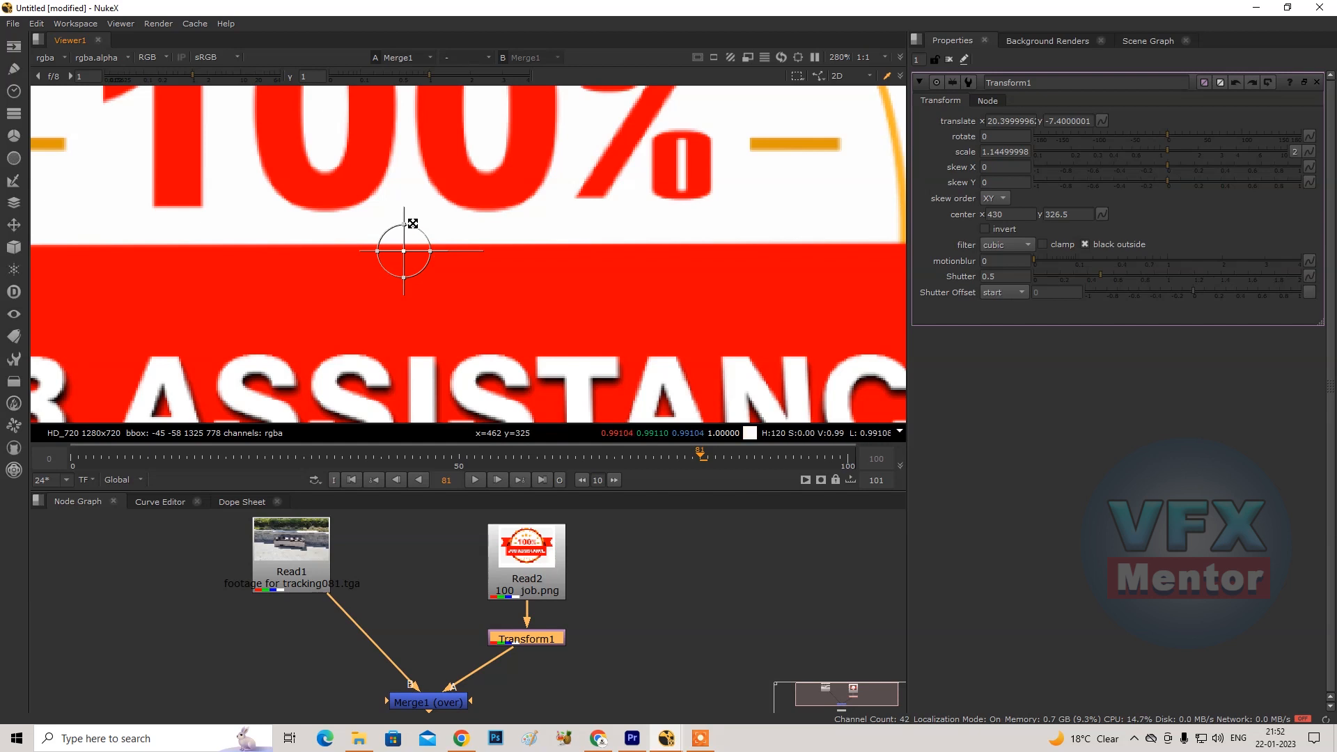
{"action": "left_click_drag", "start_coordinate": [454, 252], "coordinate": [474, 291]}
{"action": "key", "text": "ctrl+z"}
Scrub the Transform's horizontal translate value up to about 23.3.
{"action": "scroll", "coordinate": [540, 273], "scroll_direction": "down", "scroll_amount": 2}
{"action": "scroll", "coordinate": [540, 269], "scroll_direction": "down", "scroll_amount": 8}
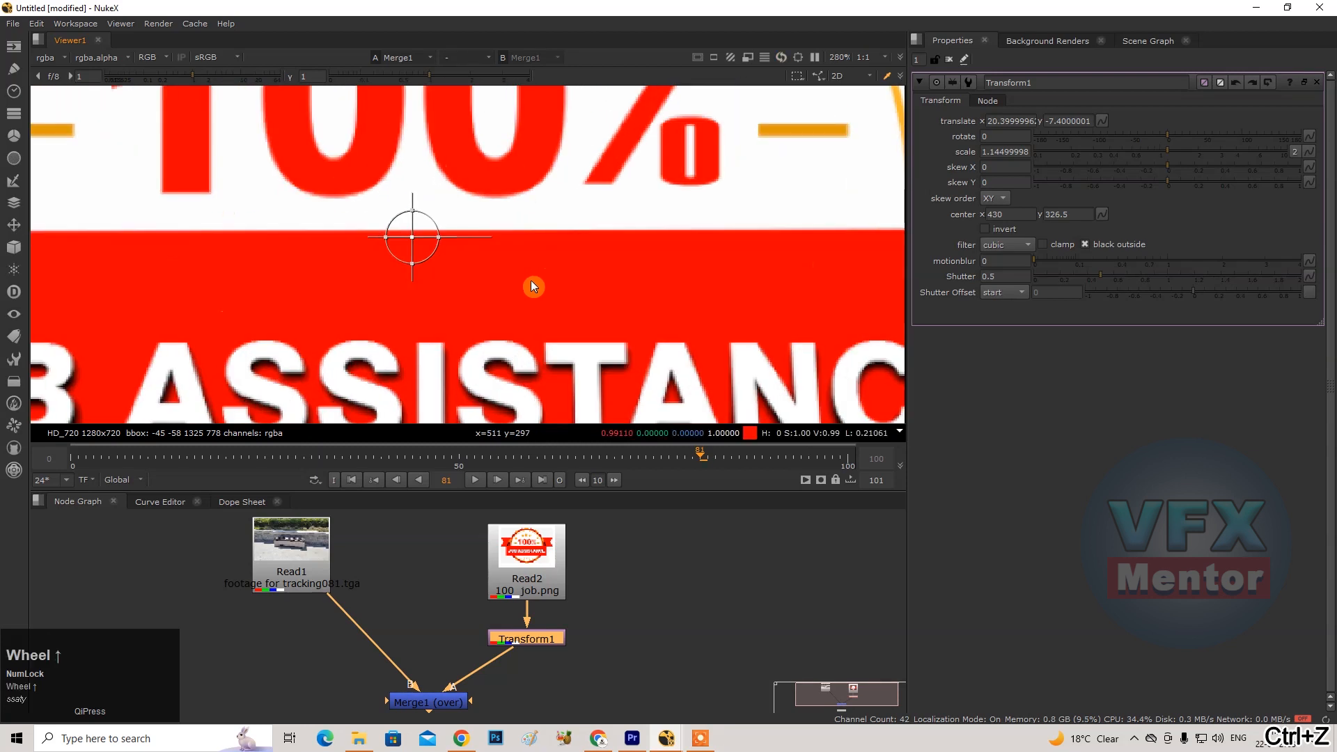
{"action": "middle_click_drag", "start_coordinate": [572, 324], "coordinate": [478, 232]}
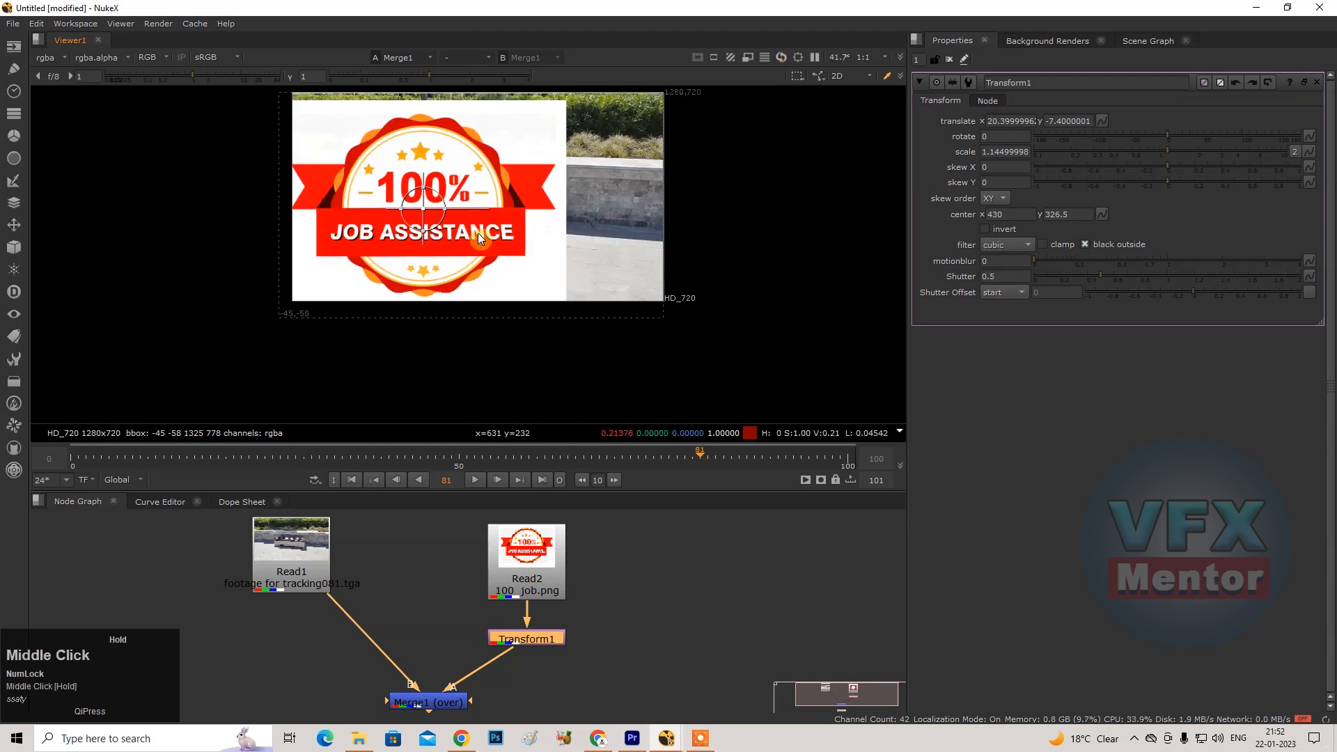
{"action": "scroll", "coordinate": [452, 224], "scroll_direction": "up", "scroll_amount": 4}
{"action": "middle_click_drag", "start_coordinate": [404, 193], "coordinate": [445, 253]}
{"action": "scroll", "coordinate": [445, 254], "scroll_direction": "up", "scroll_amount": 1}
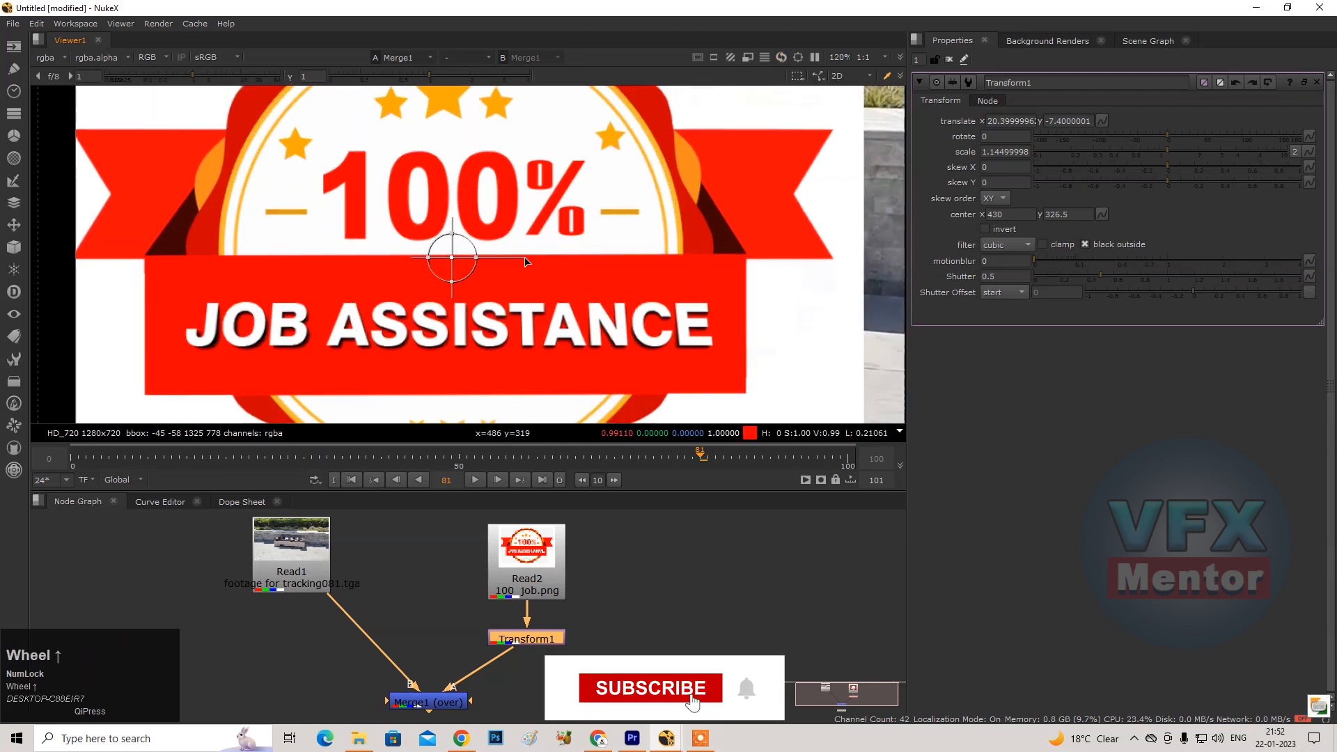
{"action": "scroll", "coordinate": [569, 268], "scroll_direction": "down", "scroll_amount": 2}
{"action": "middle_click_drag", "start_coordinate": [569, 268], "coordinate": [546, 286]}
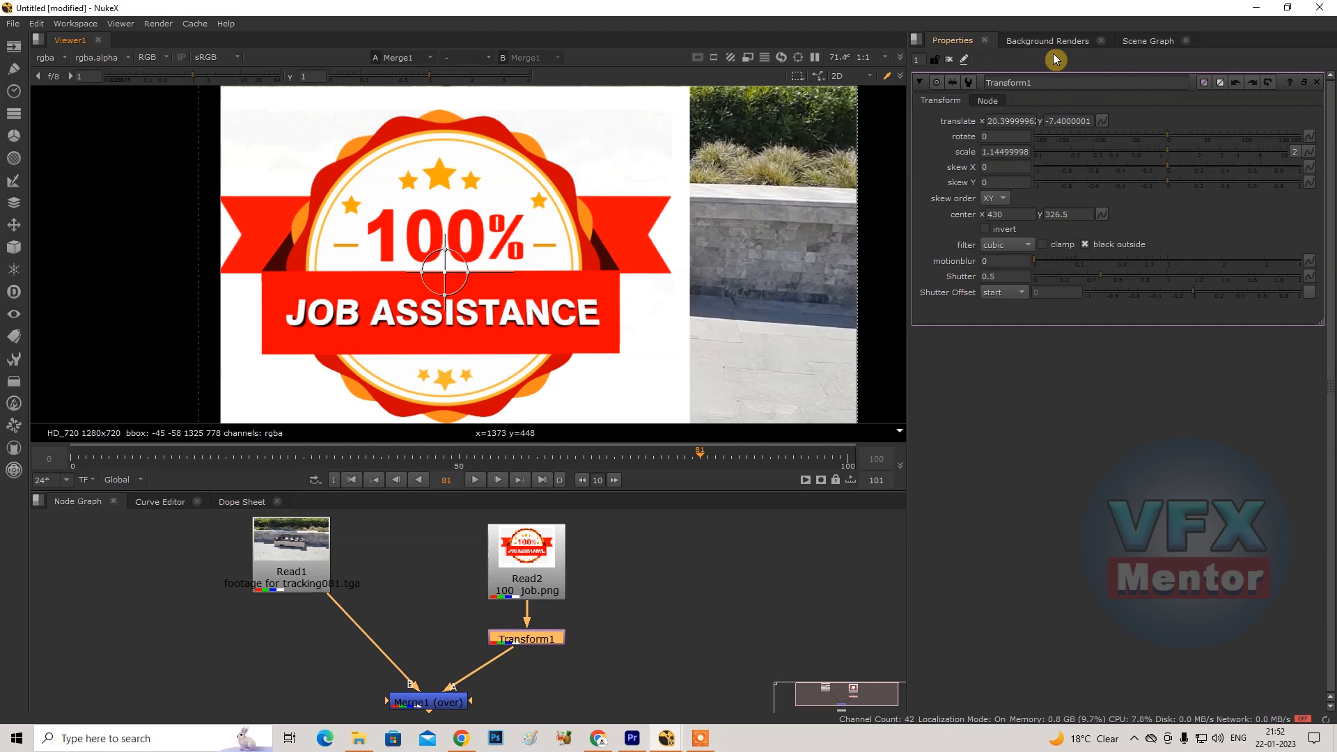
{"action": "left_click", "coordinate": [1009, 123]}
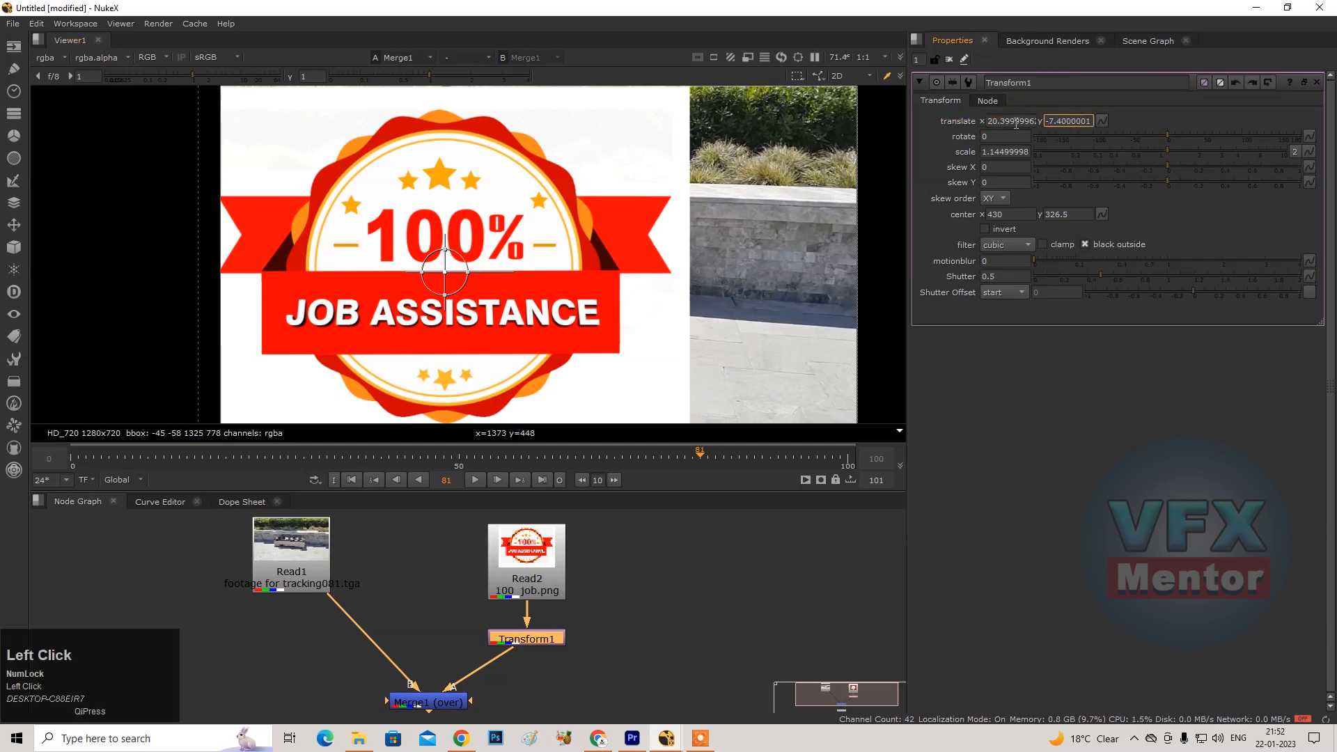
{"action": "mouse_move", "coordinate": [1022, 123]}
{"action": "middle_mouse_down"}
{"action": "mouse_move", "coordinate": [754, 87]}
{"action": "mouse_move", "coordinate": [1182, 99]}
{"action": "mouse_move", "coordinate": [1000, 121]}
{"action": "middle_mouse_up"}
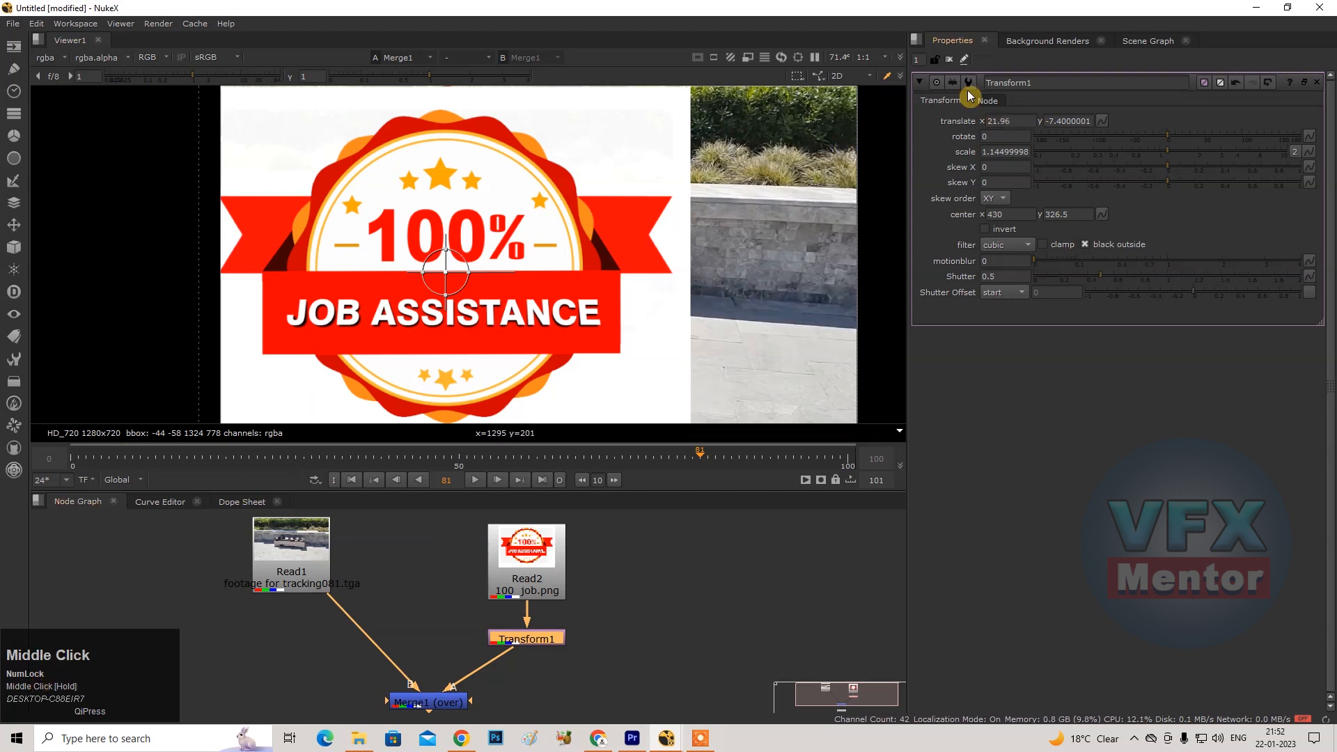
{"action": "middle_click", "coordinate": [1019, 123]}
{"action": "middle_click_drag", "start_coordinate": [1019, 123], "coordinate": [1331, 91]}
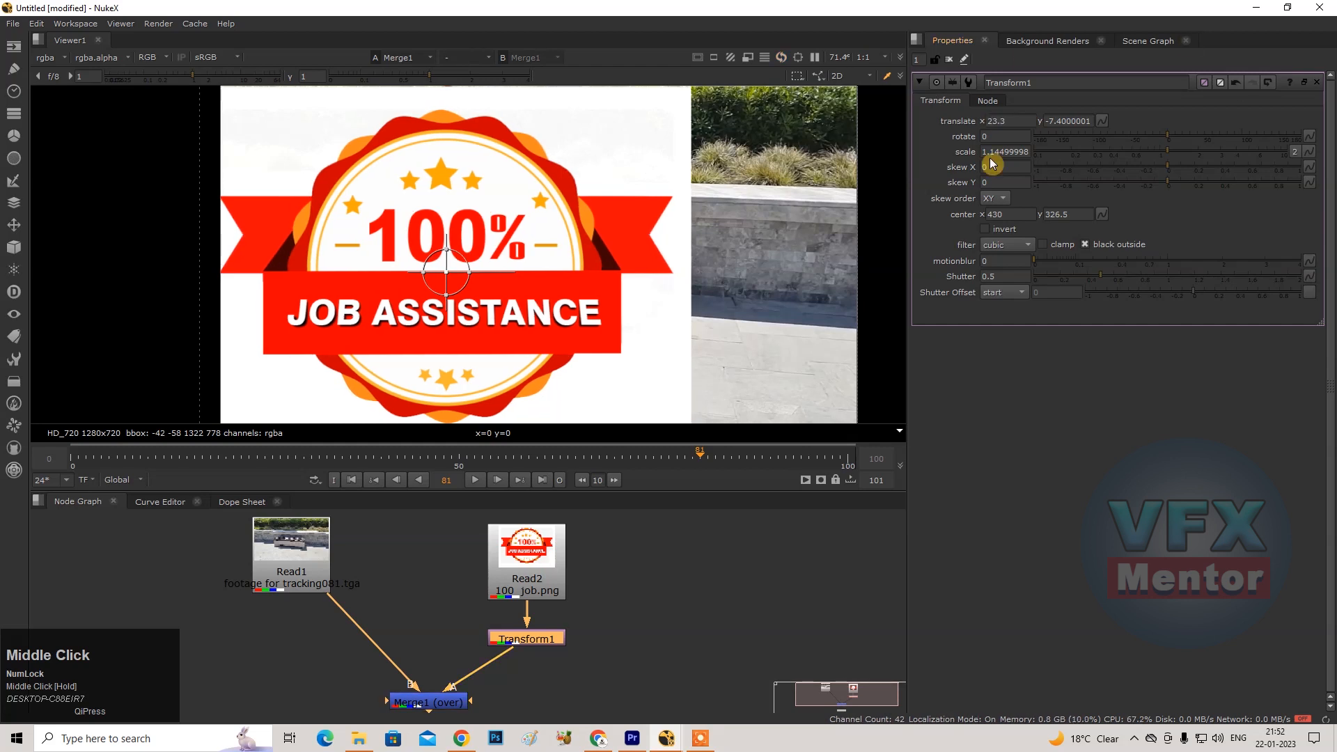
Set the Transform's horizontal translate value first to 30 and finally to 400.
{"action": "left_click_drag", "start_coordinate": [1016, 122], "coordinate": [966, 132]}
{"action": "type", "text": "30"}
{"action": "key", "text": "Return"}
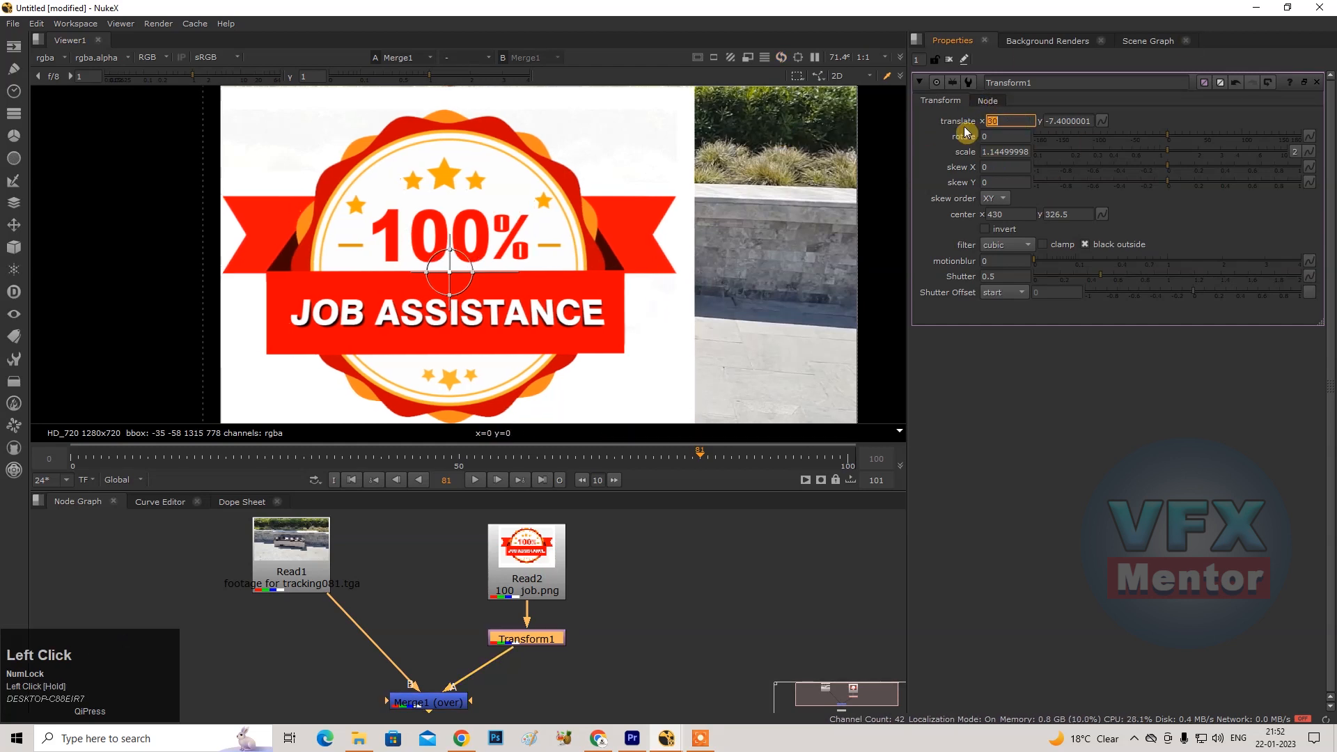
{"action": "left_click_drag", "start_coordinate": [1016, 123], "coordinate": [954, 134]}
{"action": "type", "text": "400"}
{"action": "key", "text": "Return"}
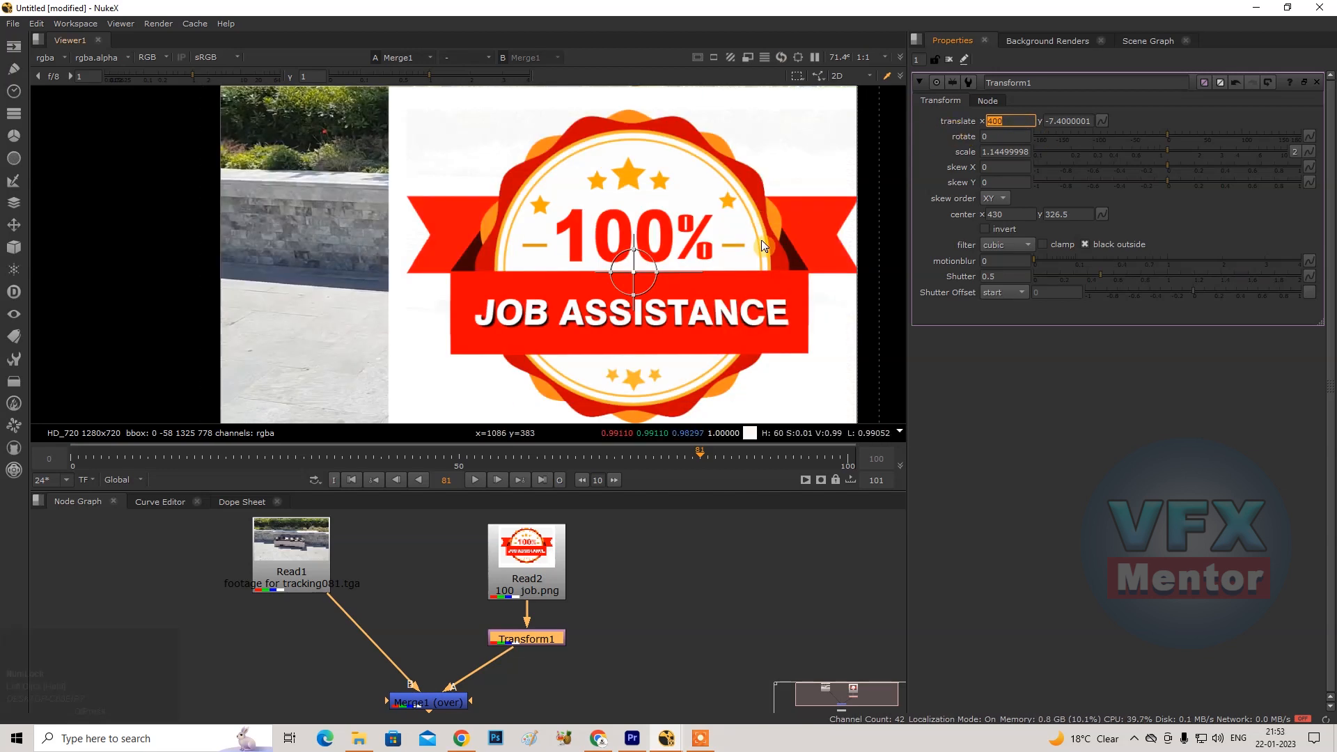
{"action": "left_click", "coordinate": [1028, 120]}
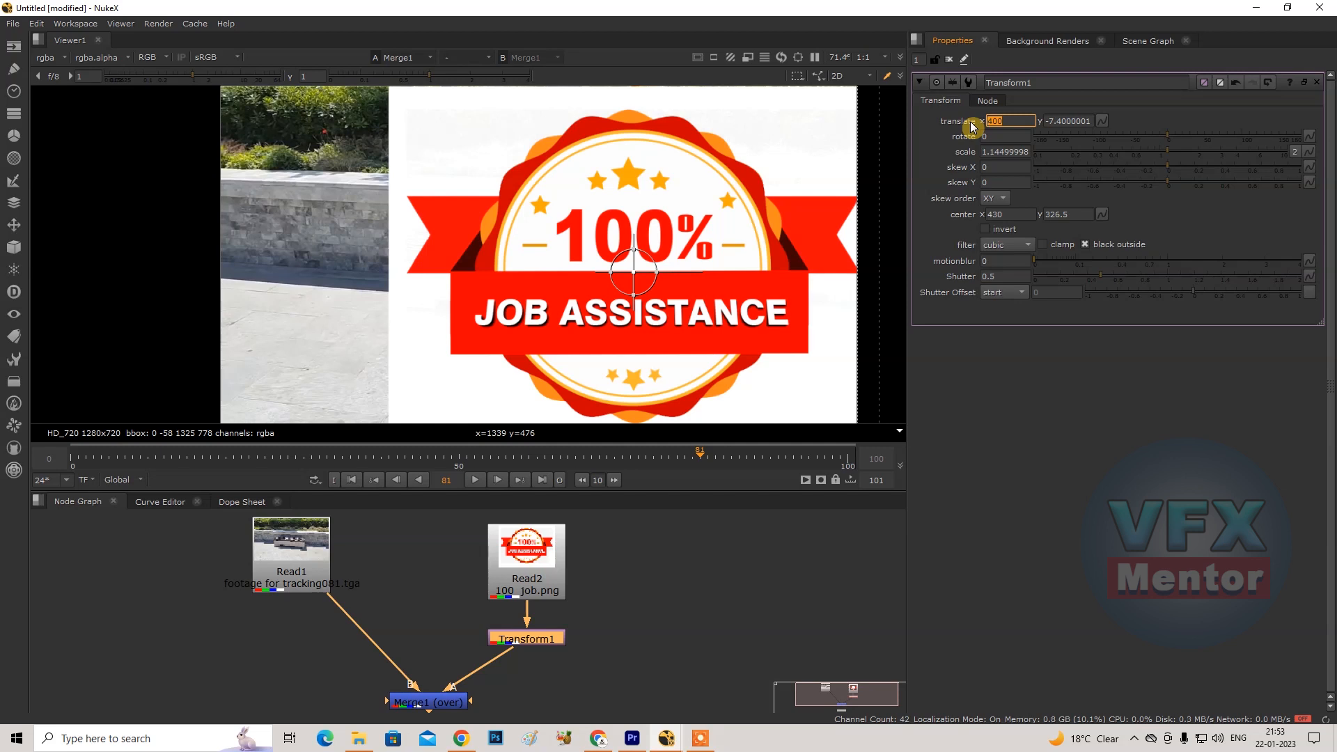
Rotate the logo to 39 degrees with the Transform node.
{"action": "left_click_drag", "start_coordinate": [1168, 133], "coordinate": [1196, 134]}
{"action": "scroll", "coordinate": [639, 216], "scroll_direction": "down", "scroll_amount": 2}
{"action": "scroll", "coordinate": [630, 228], "scroll_direction": "up", "scroll_amount": 2}
{"action": "scroll", "coordinate": [629, 229], "scroll_direction": "down", "scroll_amount": 1}
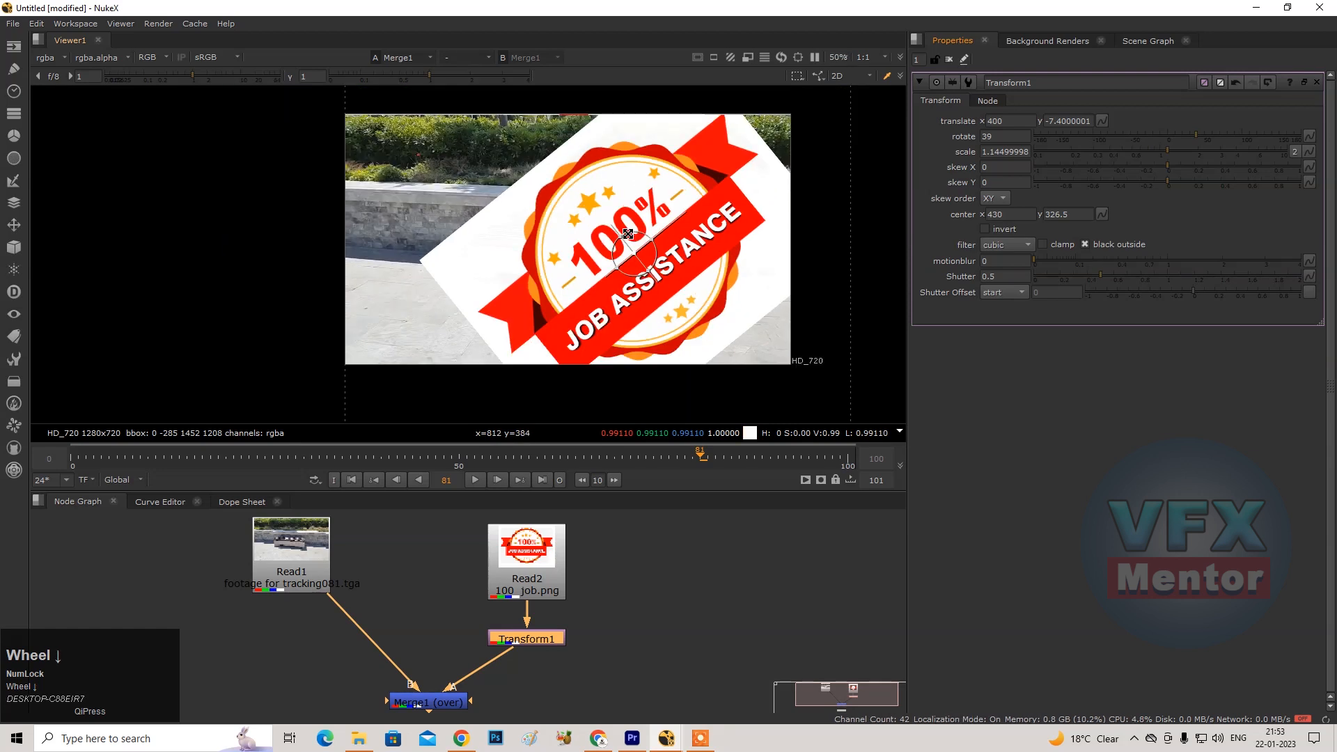
{"action": "middle_click_drag", "start_coordinate": [629, 223], "coordinate": [547, 250]}
{"action": "scroll", "coordinate": [548, 251], "scroll_direction": "up", "scroll_amount": 1}
{"action": "scroll", "coordinate": [549, 252], "scroll_direction": "up", "scroll_amount": 1}
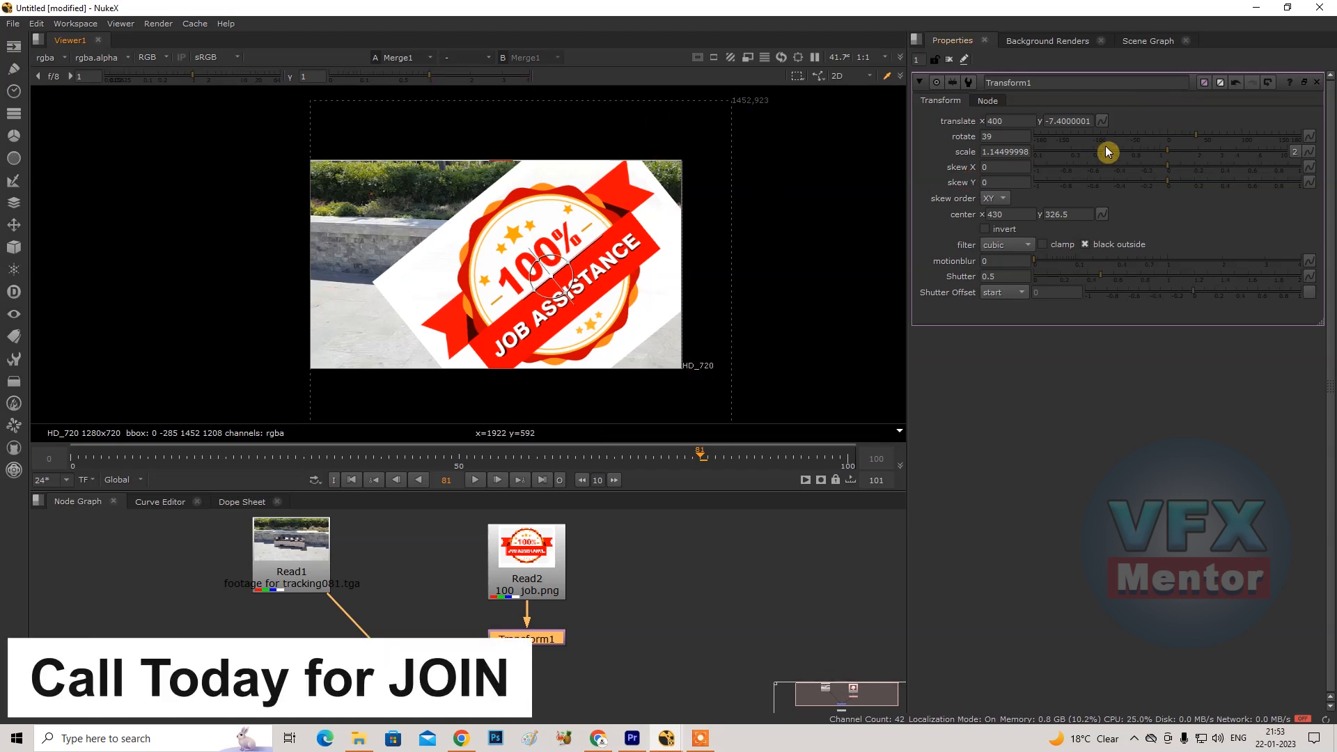
Reset the logo's rotation to 0.
{"action": "double_click", "coordinate": [1006, 136]}
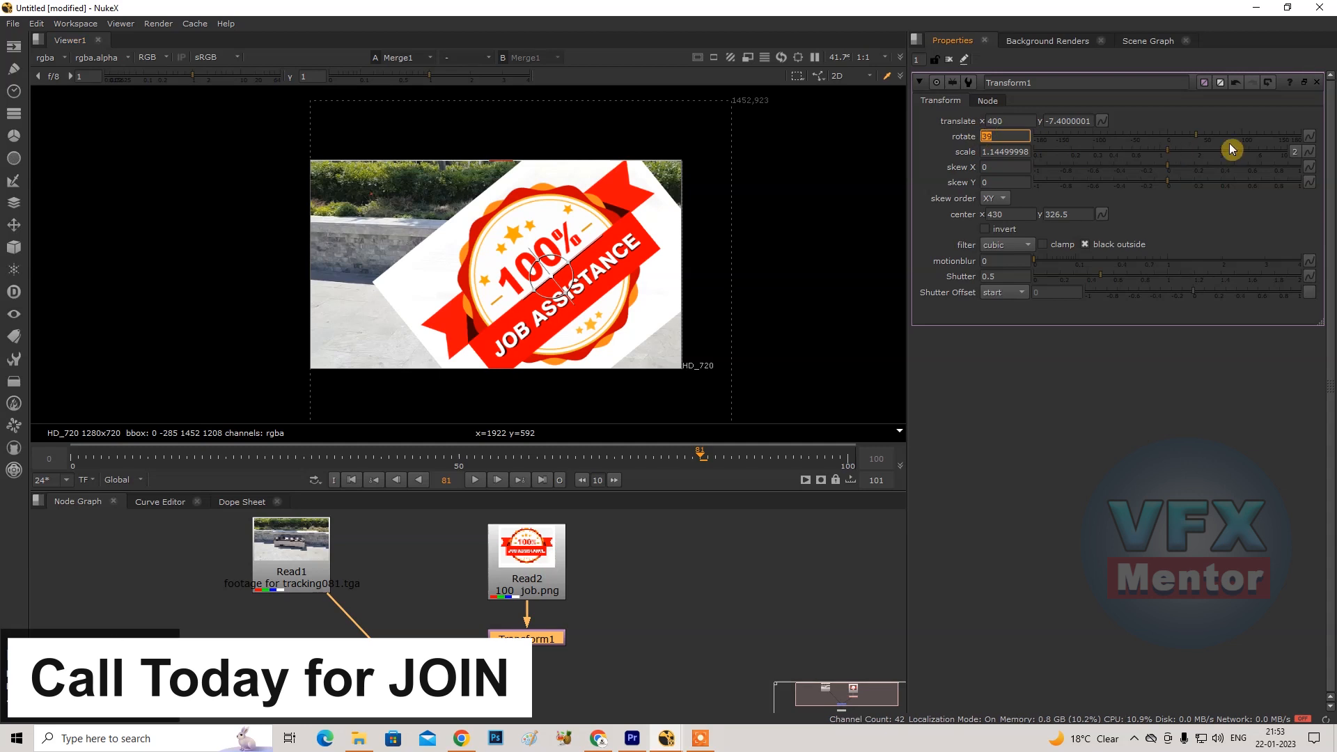
{"action": "right_click", "coordinate": [1171, 134]}
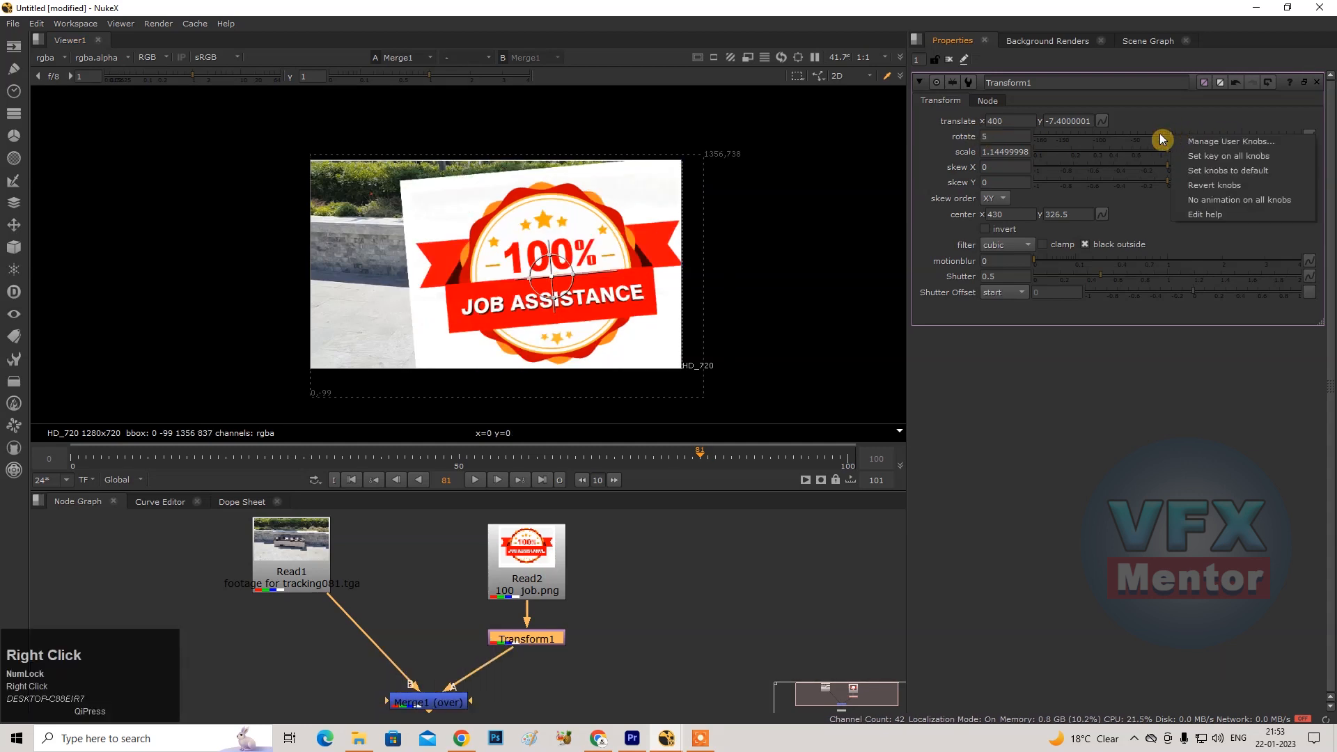
{"action": "left_click", "coordinate": [1159, 133]}
{"action": "left_click", "coordinate": [1169, 136]}
{"action": "right_click", "coordinate": [1169, 136]}
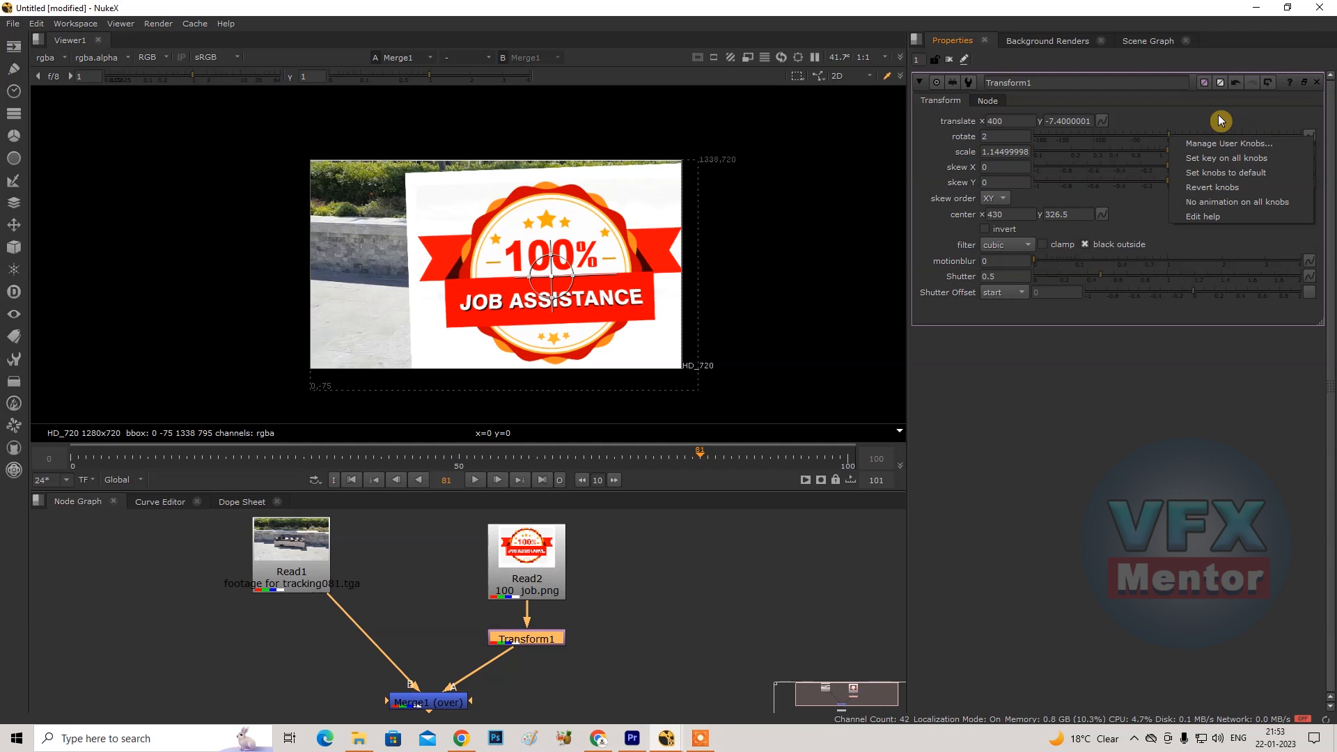
{"action": "left_click", "coordinate": [1109, 140]}
{"action": "middle_click", "coordinate": [1170, 140]}
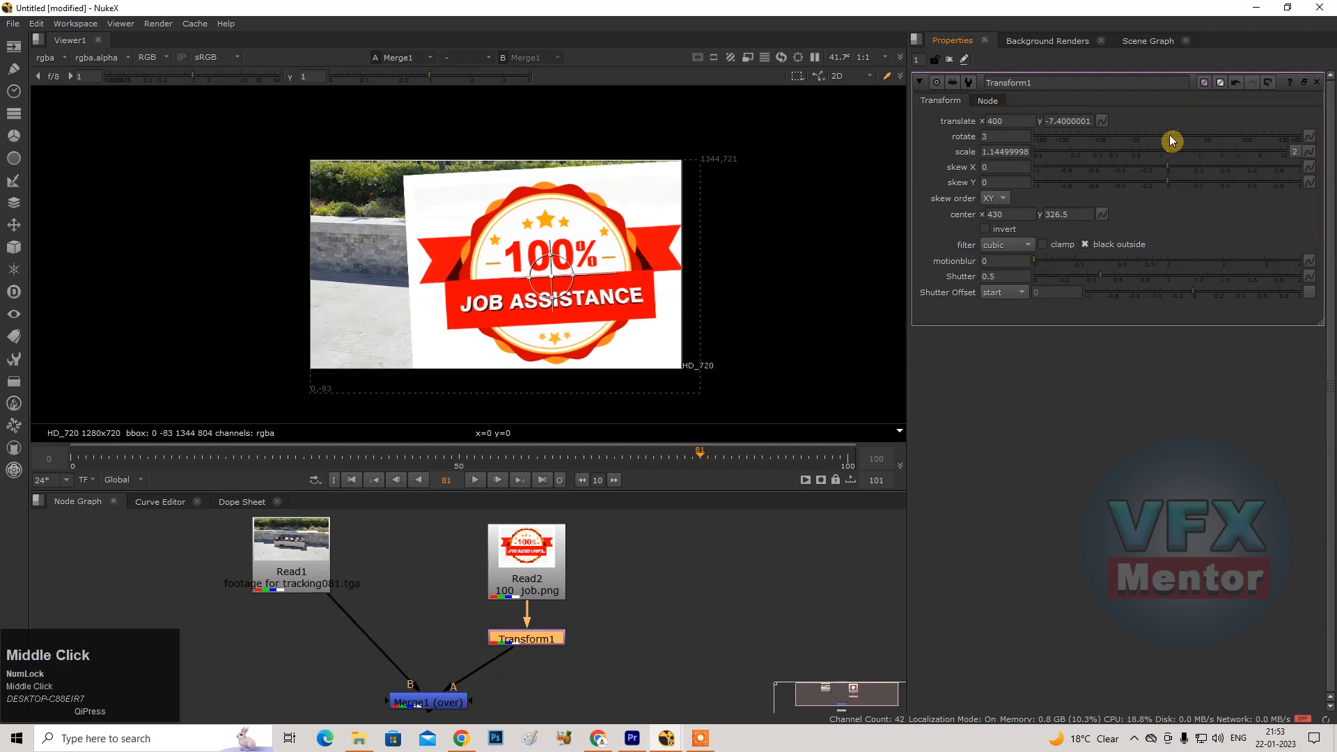
{"action": "left_click", "coordinate": [1166, 135]}
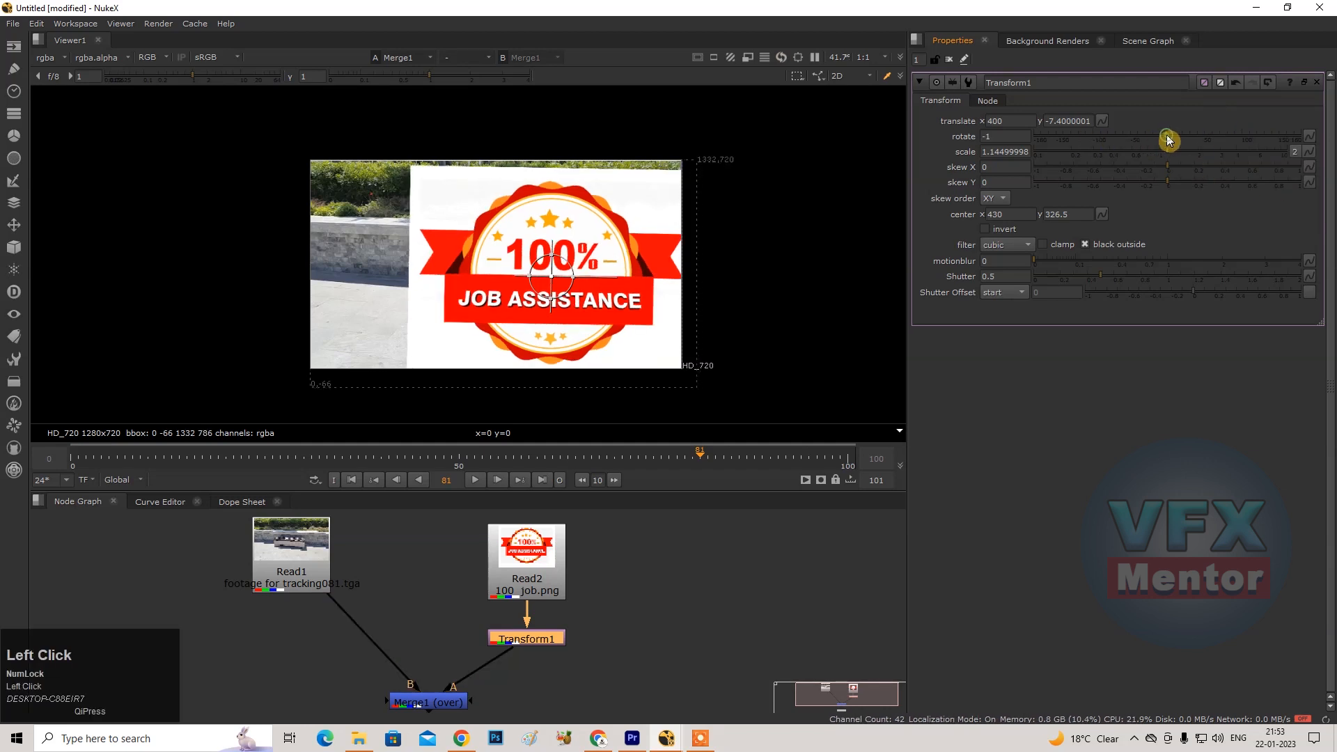
{"action": "left_click_drag", "start_coordinate": [1010, 139], "coordinate": [938, 148]}
{"action": "type", "text": "0"}
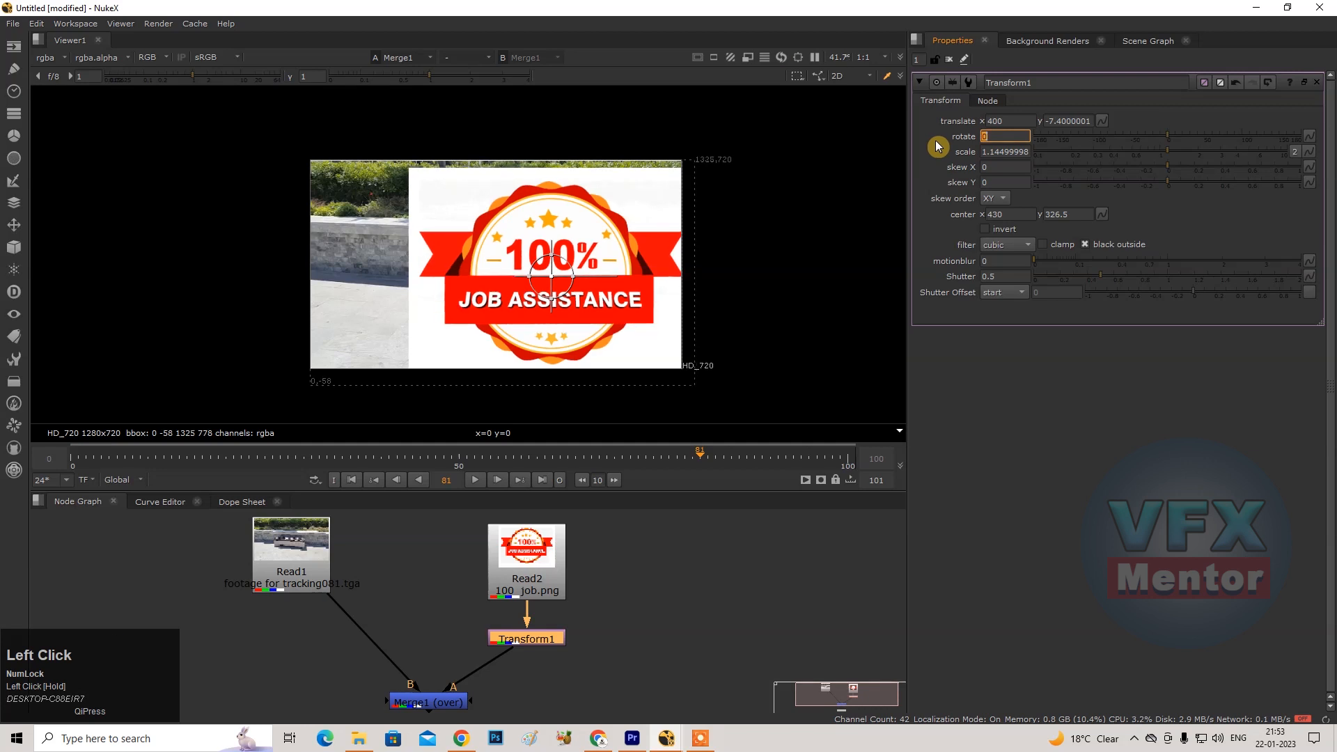
Scale the logo down to 0.94 and reposition it in the viewer at about x 346, y 52.
{"action": "scroll", "coordinate": [529, 242], "scroll_direction": "up", "scroll_amount": 1}
{"action": "scroll", "coordinate": [538, 259], "scroll_direction": "down", "scroll_amount": 1}
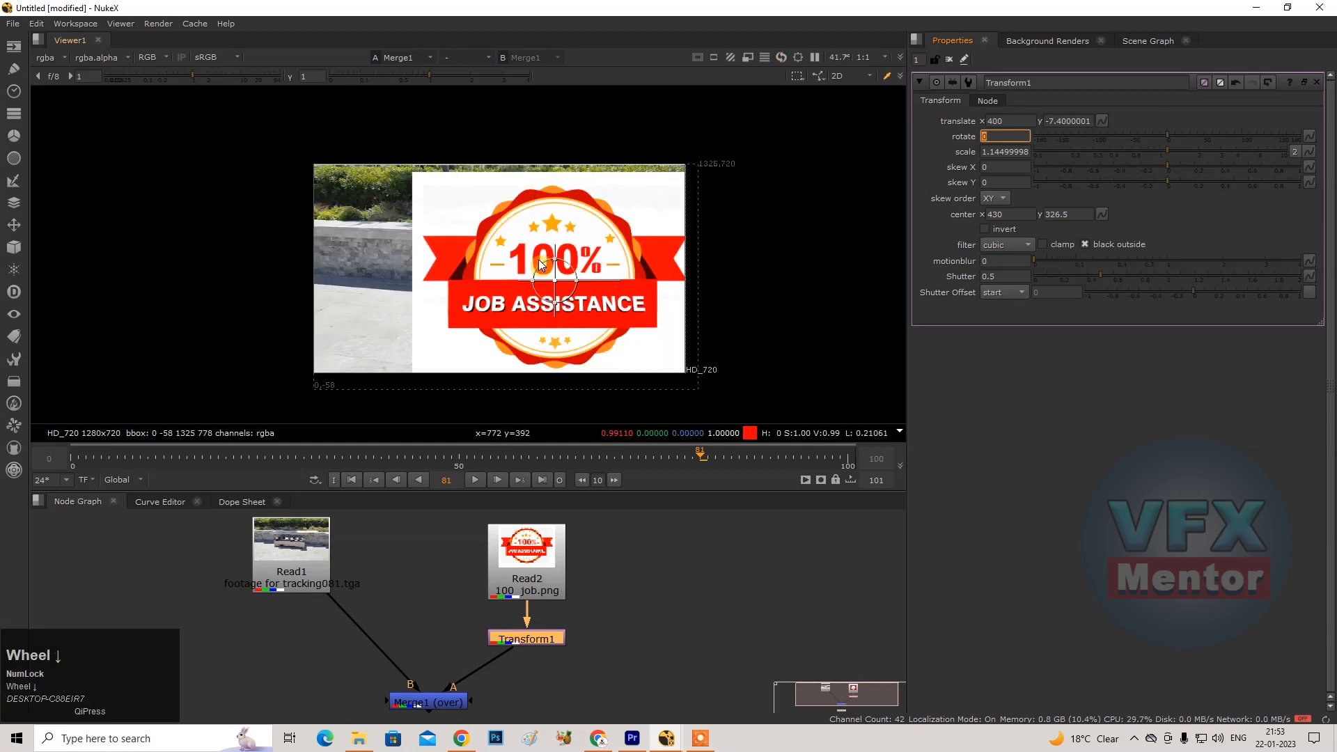
{"action": "scroll", "coordinate": [557, 282], "scroll_direction": "up", "scroll_amount": 1}
{"action": "scroll", "coordinate": [559, 286], "scroll_direction": "down", "scroll_amount": 1}
{"action": "mouse_move", "coordinate": [559, 286]}
{"action": "left_mouse_down"}
{"action": "mouse_move", "coordinate": [546, 278]}
{"action": "mouse_move", "coordinate": [561, 279]}
{"action": "left_mouse_up"}
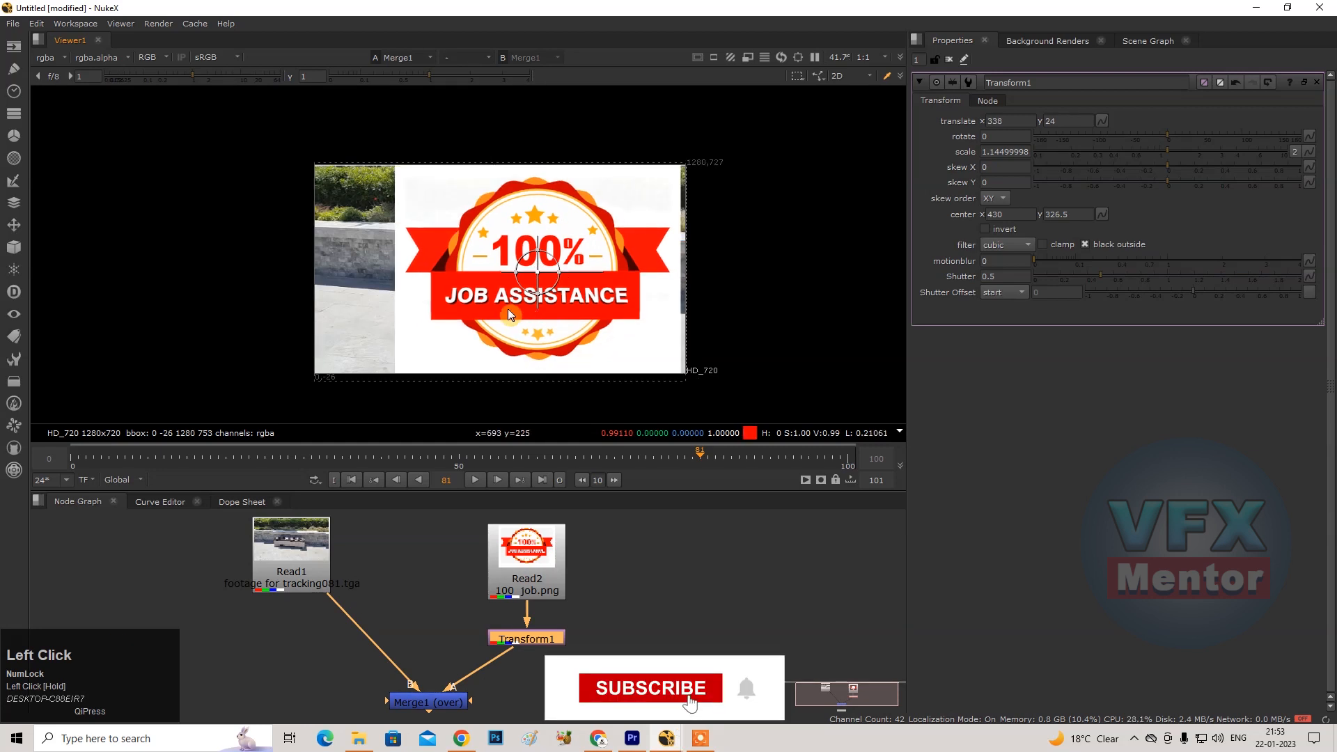
{"action": "middle_click_drag", "start_coordinate": [506, 314], "coordinate": [509, 330]}
{"action": "left_click_drag", "start_coordinate": [1185, 155], "coordinate": [1152, 154]}
{"action": "left_click_drag", "start_coordinate": [548, 288], "coordinate": [550, 279]}
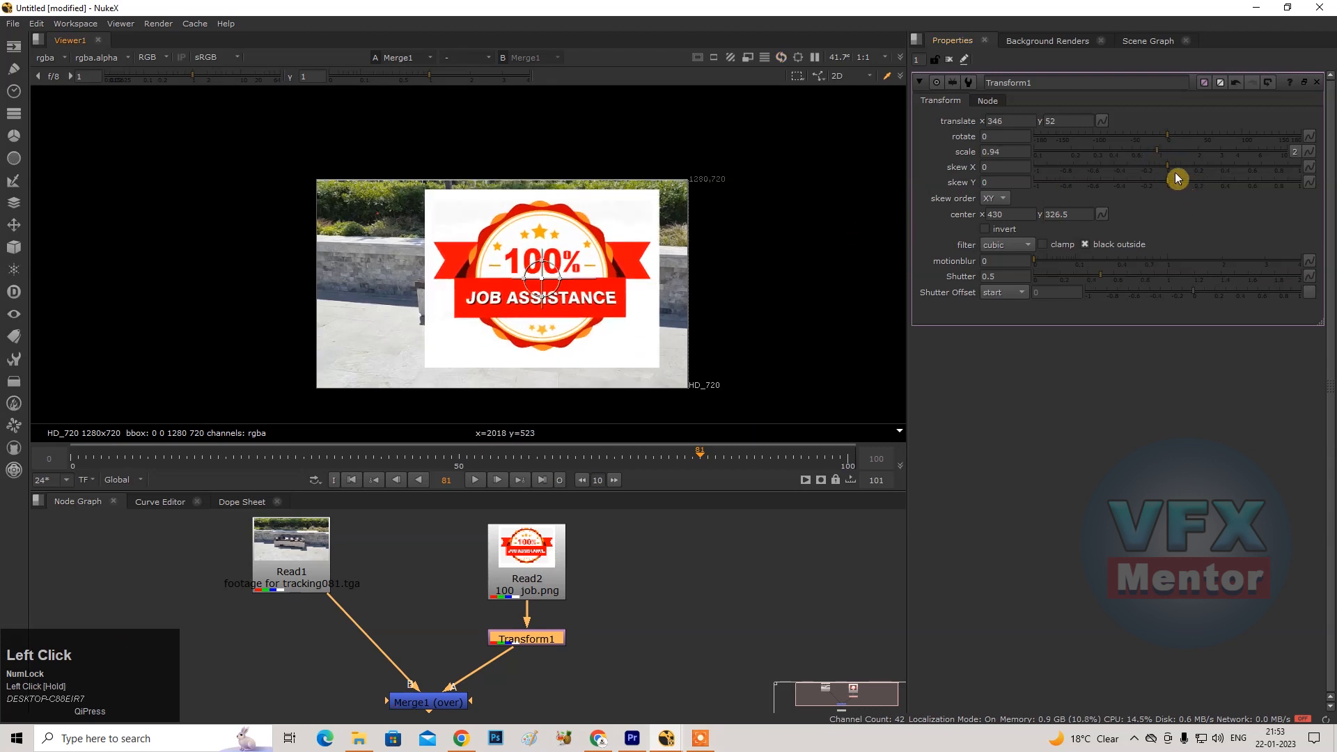
Try a slight skew X of -0.04 on the logo and undo it.
{"action": "mouse_move", "coordinate": [1171, 172]}
{"action": "left_mouse_down"}
{"action": "mouse_move", "coordinate": [1187, 173]}
{"action": "mouse_move", "coordinate": [1165, 173]}
{"action": "left_mouse_up"}
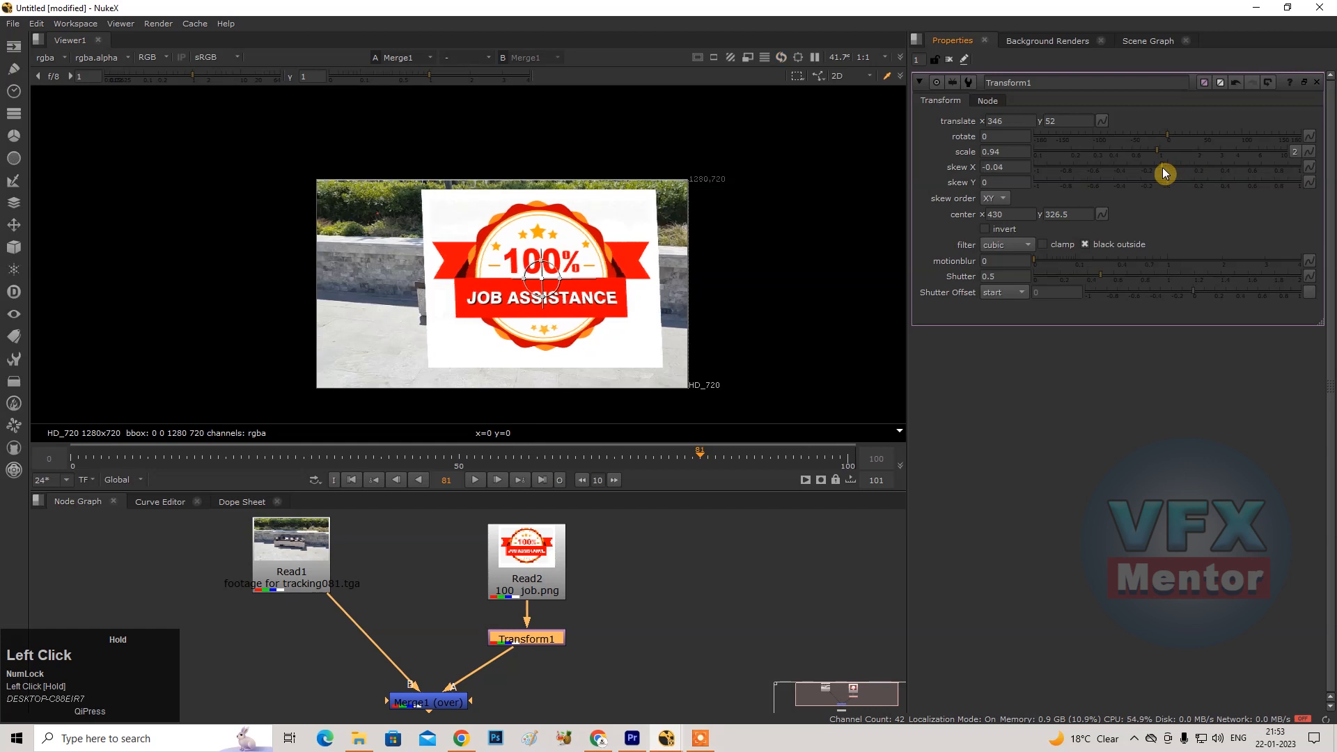
{"action": "key", "text": "ctrl+z"}
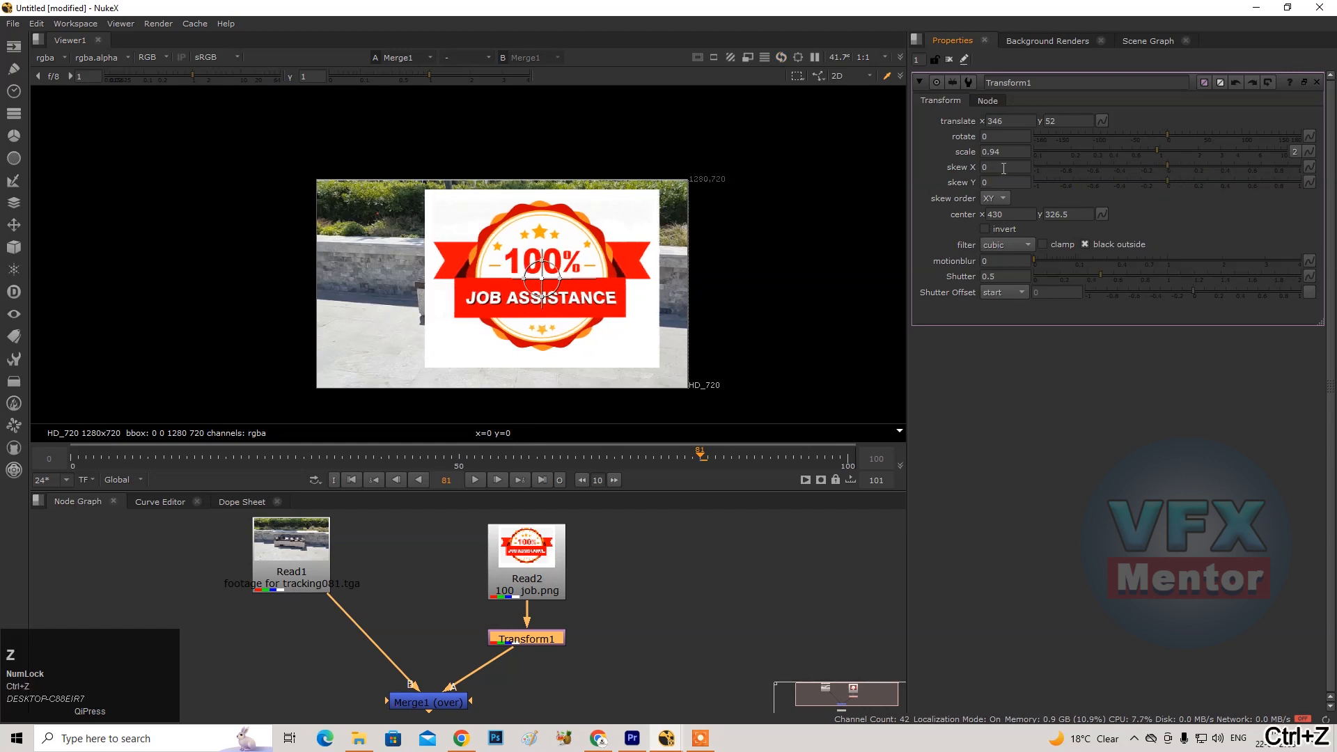
{"action": "right_click", "coordinate": [1011, 168]}
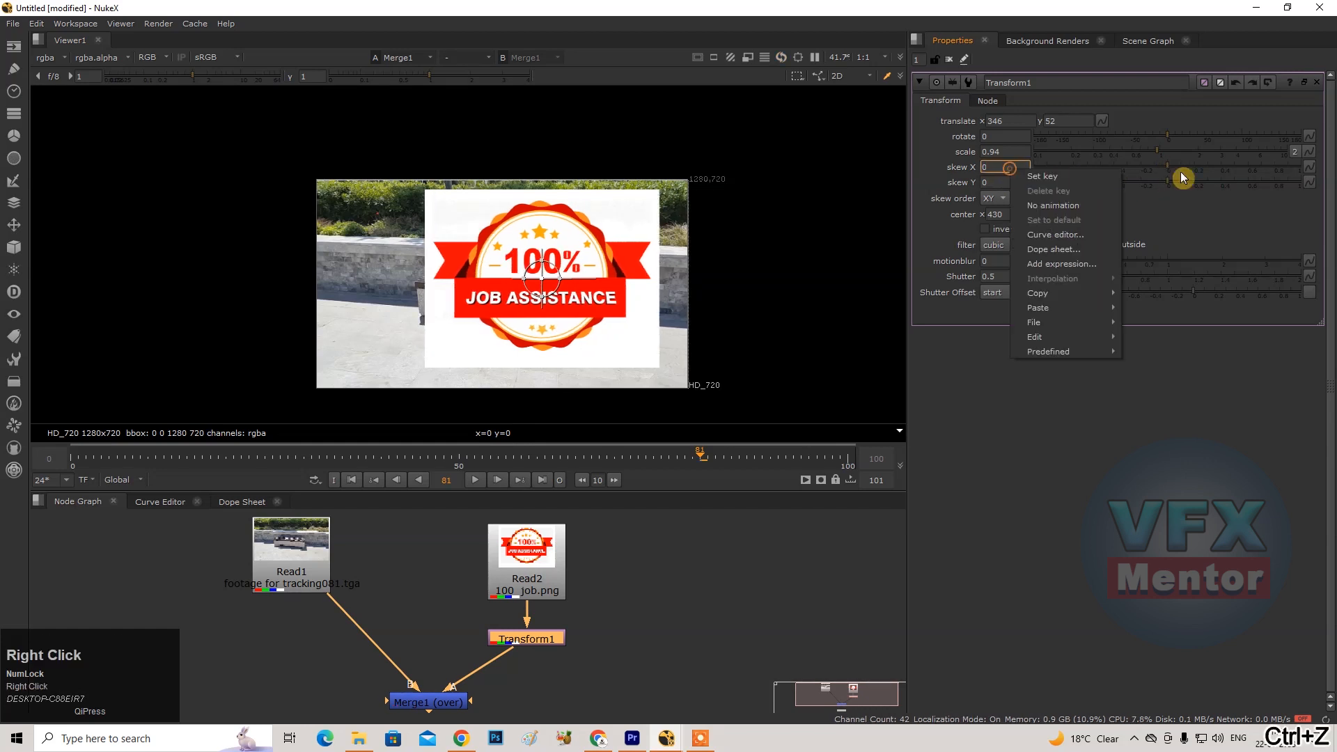
Skew the logo along X to 0.26 and reset skew X to its default.
{"action": "left_click_drag", "start_coordinate": [1167, 172], "coordinate": [1202, 170]}
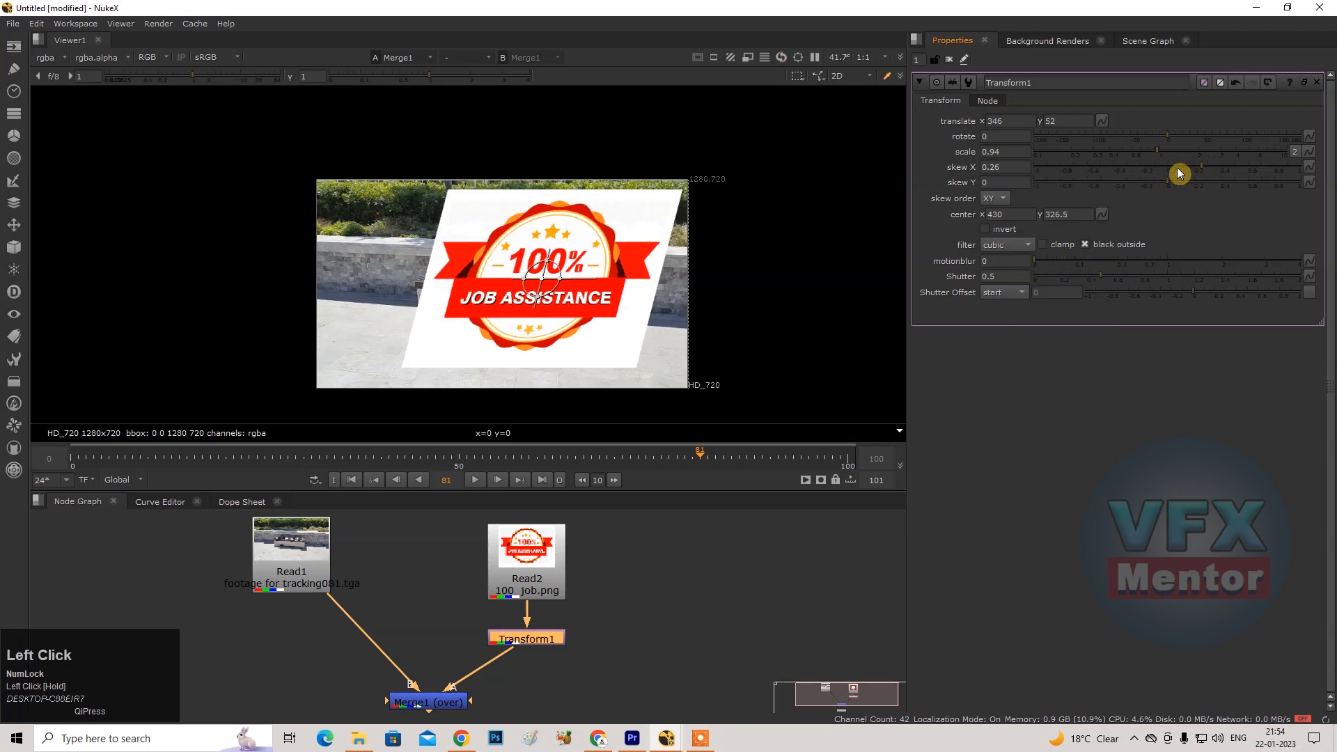
{"action": "right_click", "coordinate": [1310, 168]}
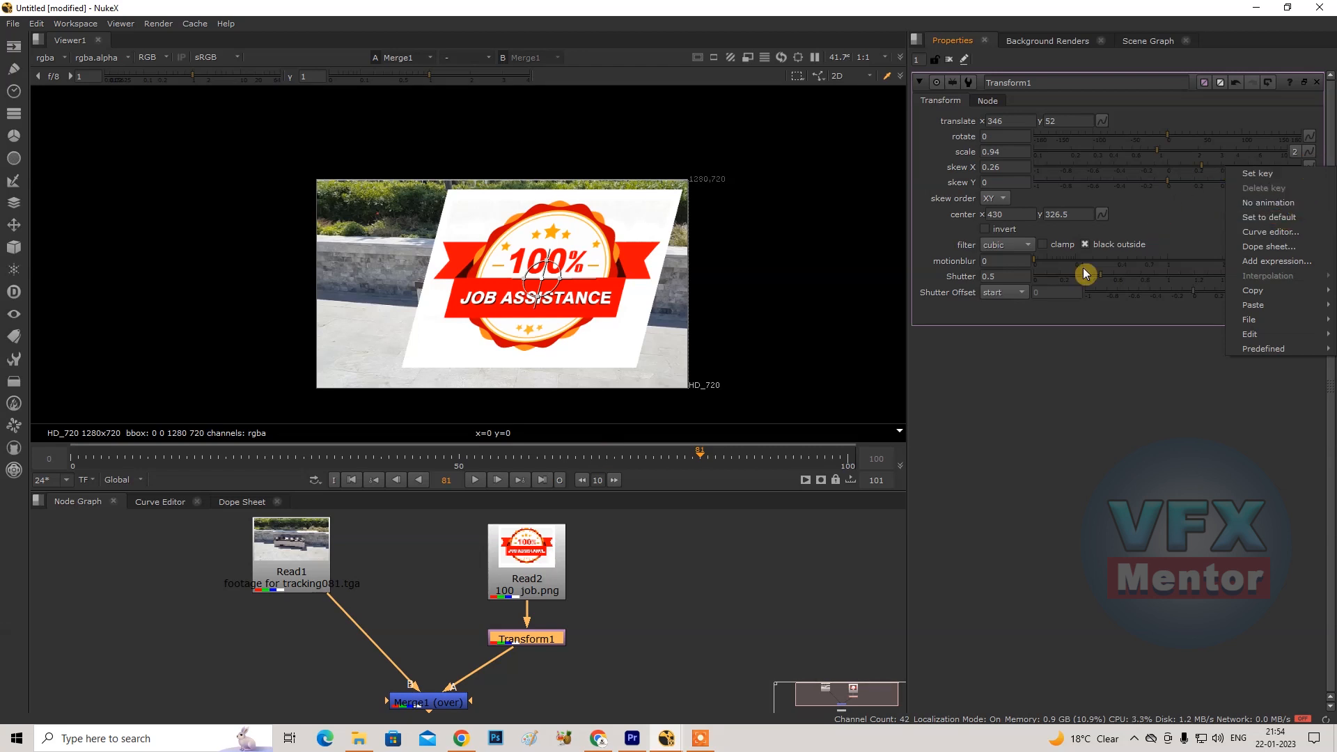
{"action": "left_click", "coordinate": [1026, 513]}
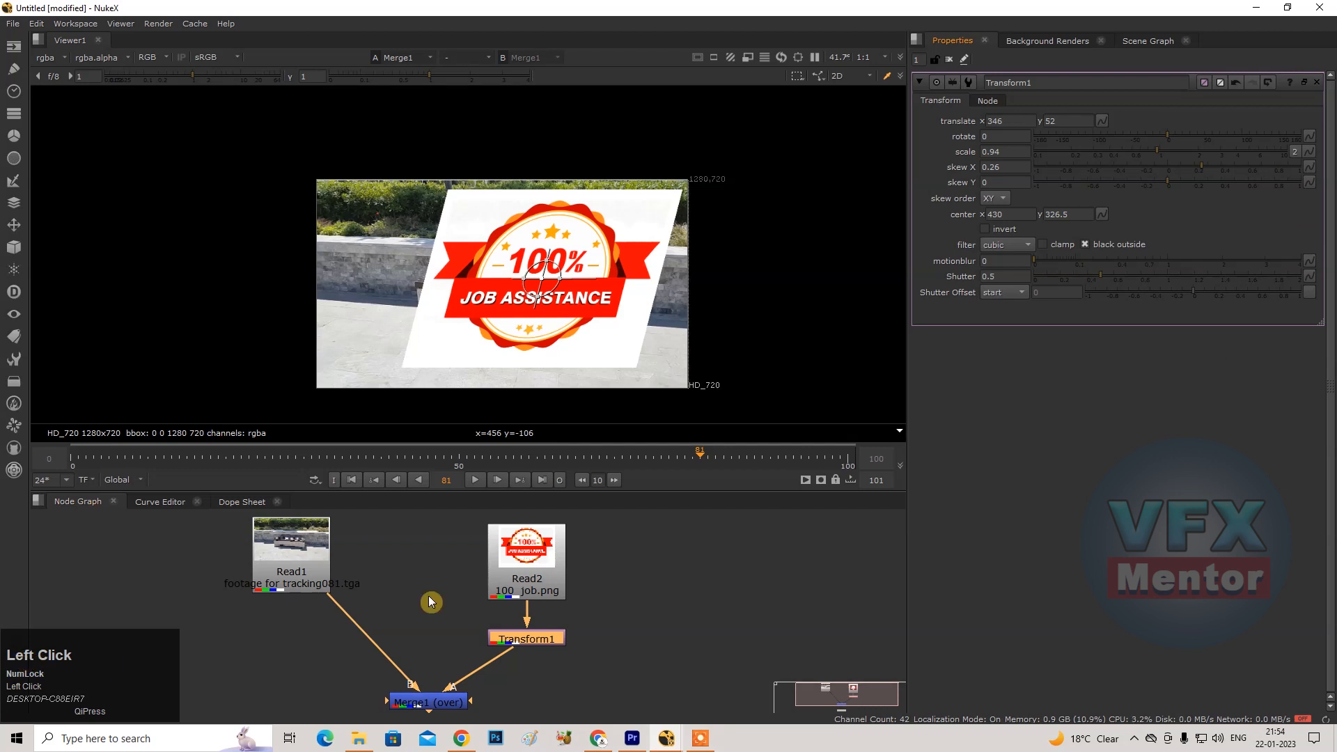
{"action": "right_click", "coordinate": [1311, 169]}
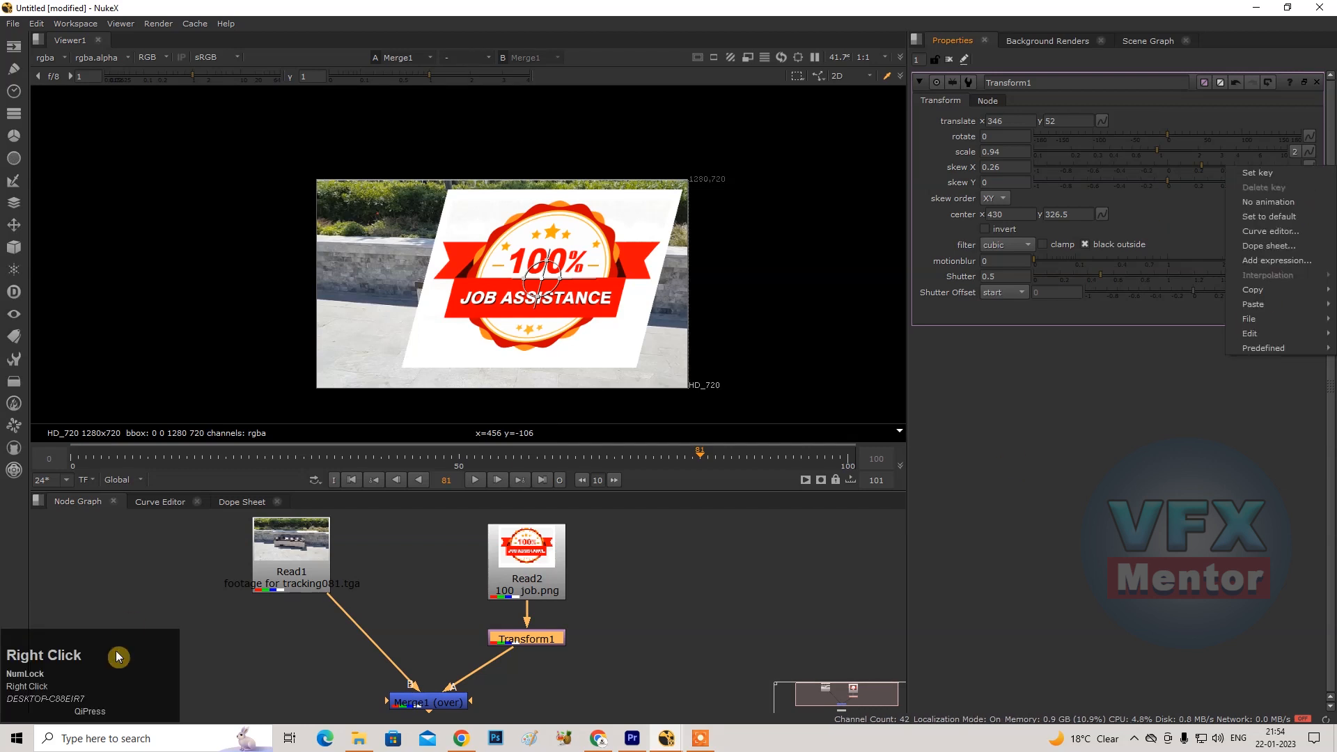
{"action": "left_click", "coordinate": [1288, 216]}
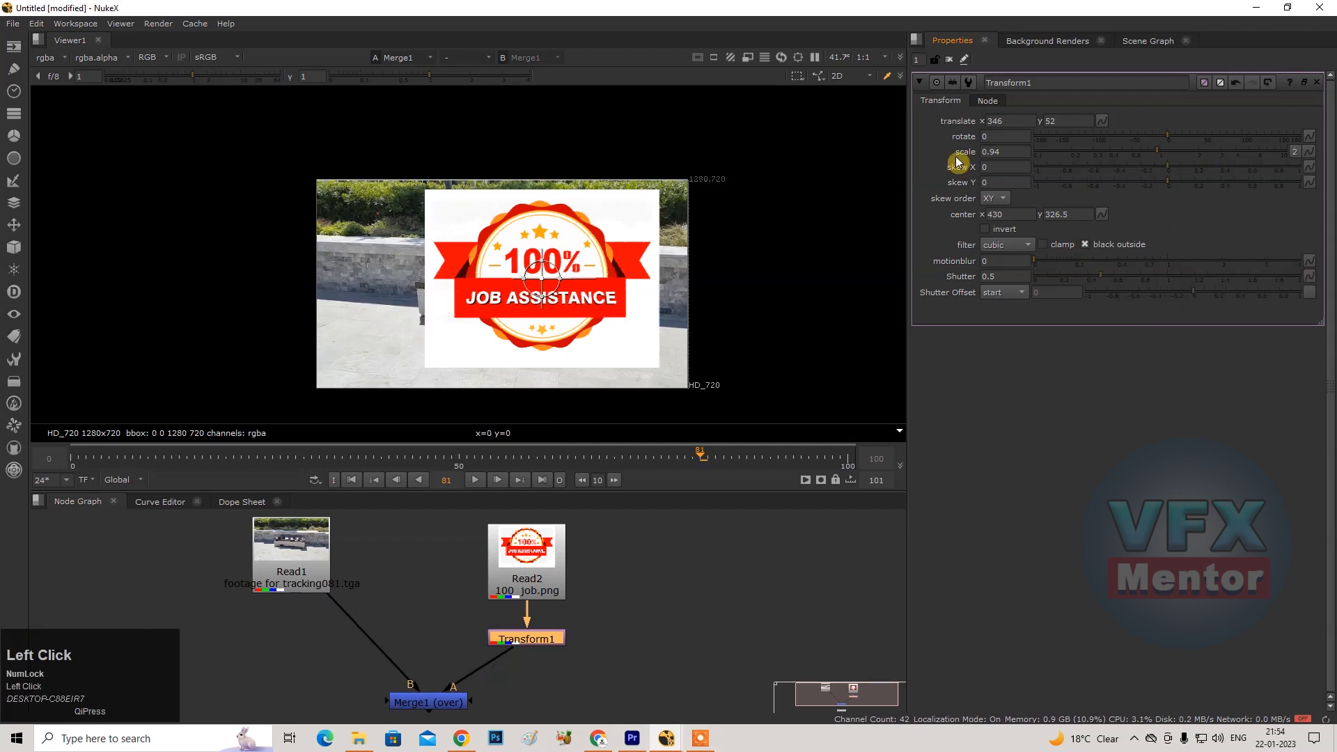
Try a skew X of 0.32 on the logo and reset the value to 0.
{"action": "left_click_drag", "start_coordinate": [1171, 171], "coordinate": [1197, 171]}
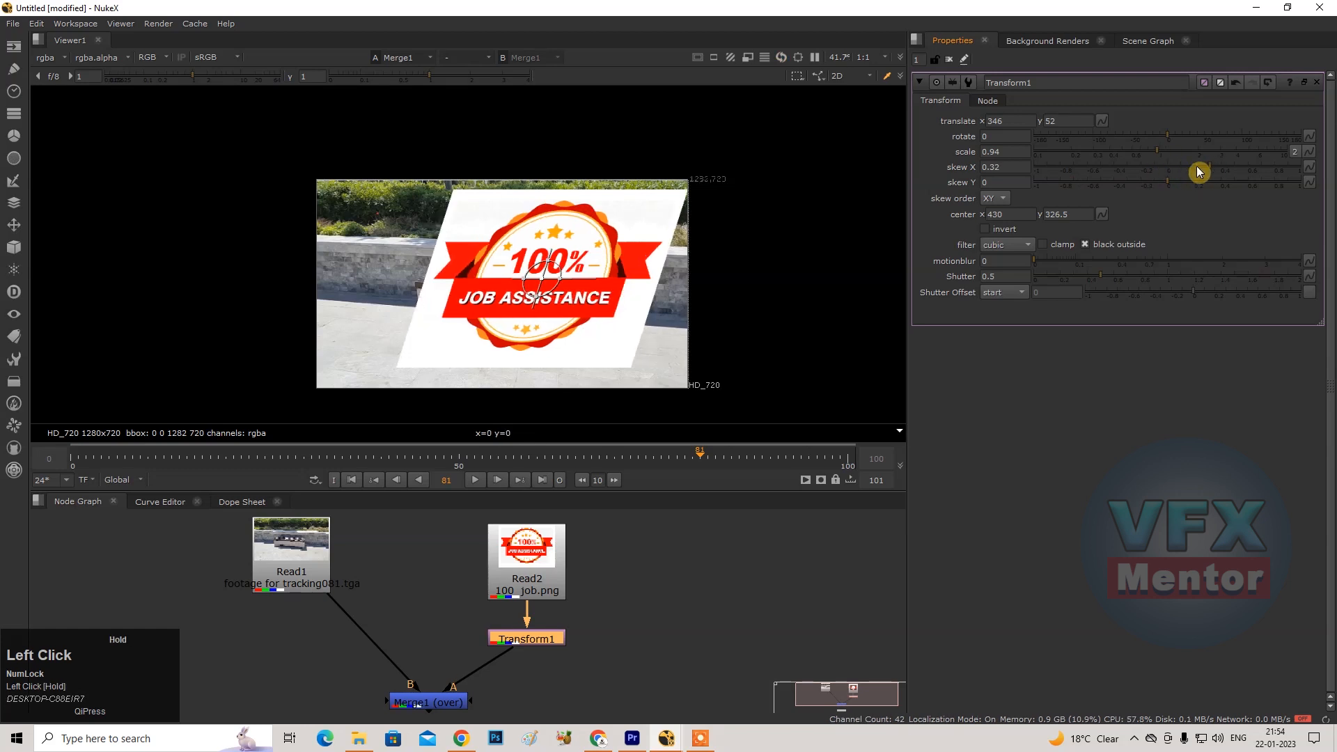
{"action": "left_click", "coordinate": [1170, 168], "text": "ctrl"}
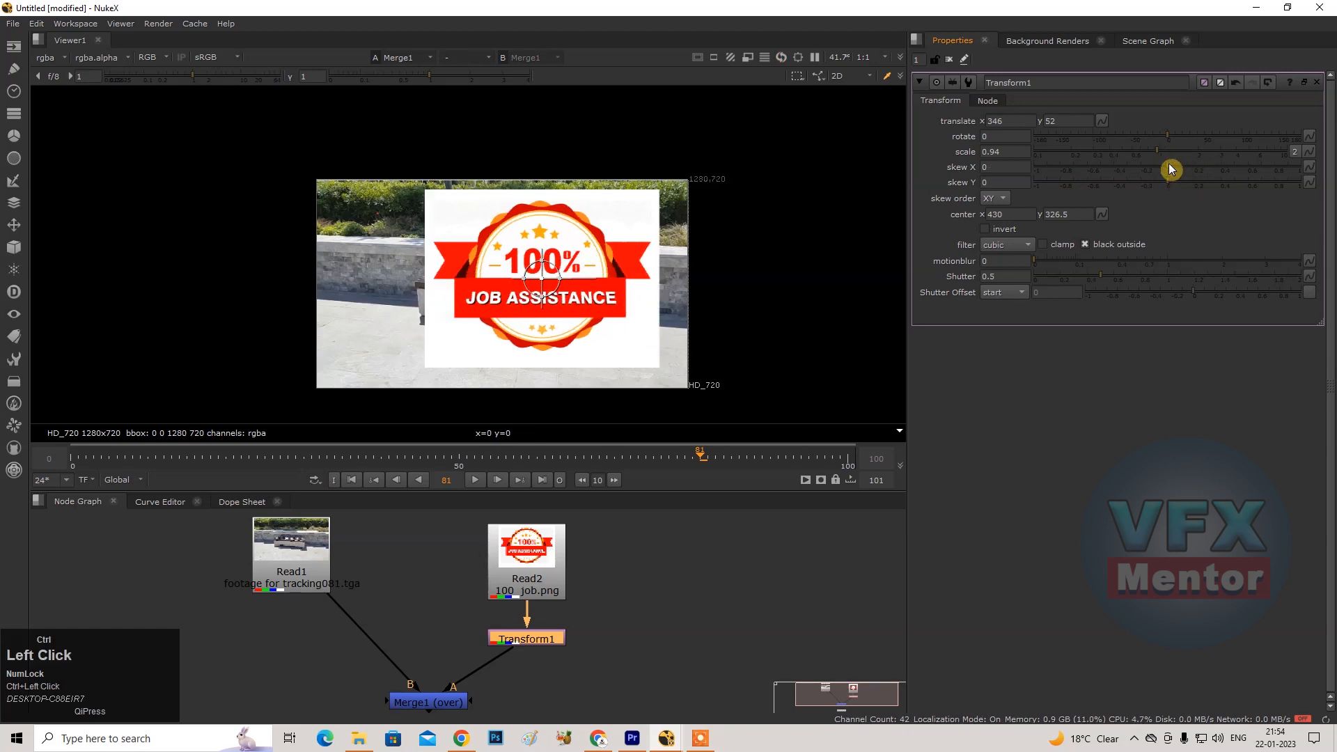
{"action": "mouse_move", "coordinate": [1170, 169]}
{"action": "left_mouse_down"}
{"action": "mouse_move", "coordinate": [1205, 171]}
{"action": "mouse_move", "coordinate": [1170, 170]}
{"action": "left_mouse_up"}
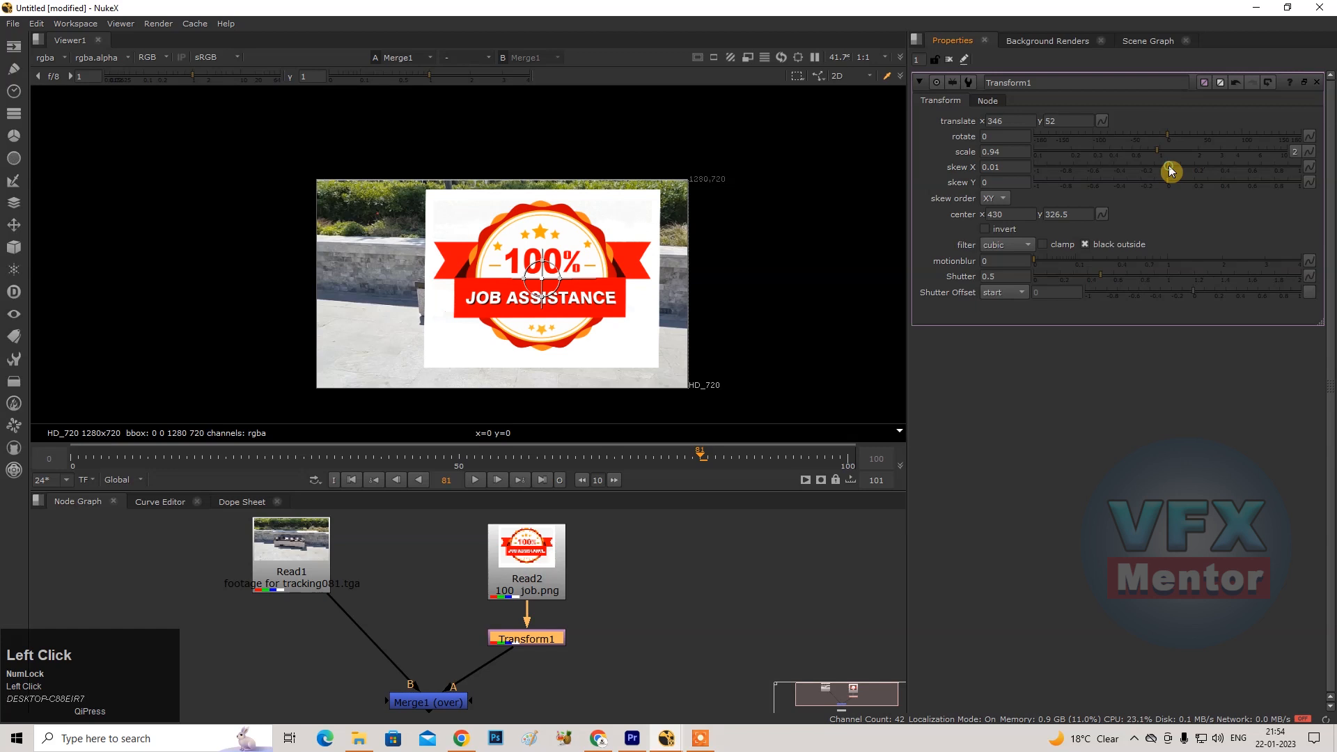
{"action": "left_click", "coordinate": [1218, 170]}
{"action": "left_click", "coordinate": [1142, 174], "text": "ctrl"}
Try skew X values of 0.4, 0.35 and 0.7 on the logo and reset skew X to 0.
{"action": "left_click", "coordinate": [1220, 170]}
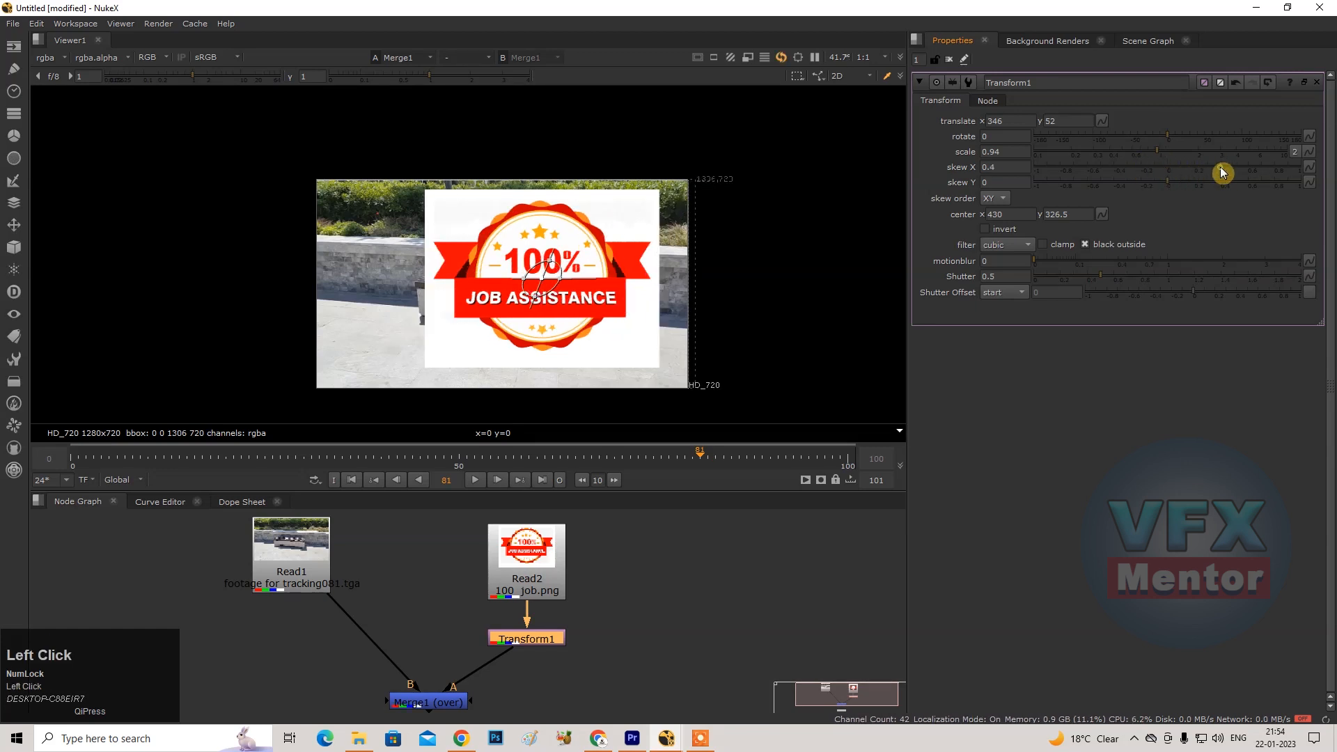
{"action": "left_click", "coordinate": [1134, 174]}
{"action": "left_click", "coordinate": [1212, 172]}
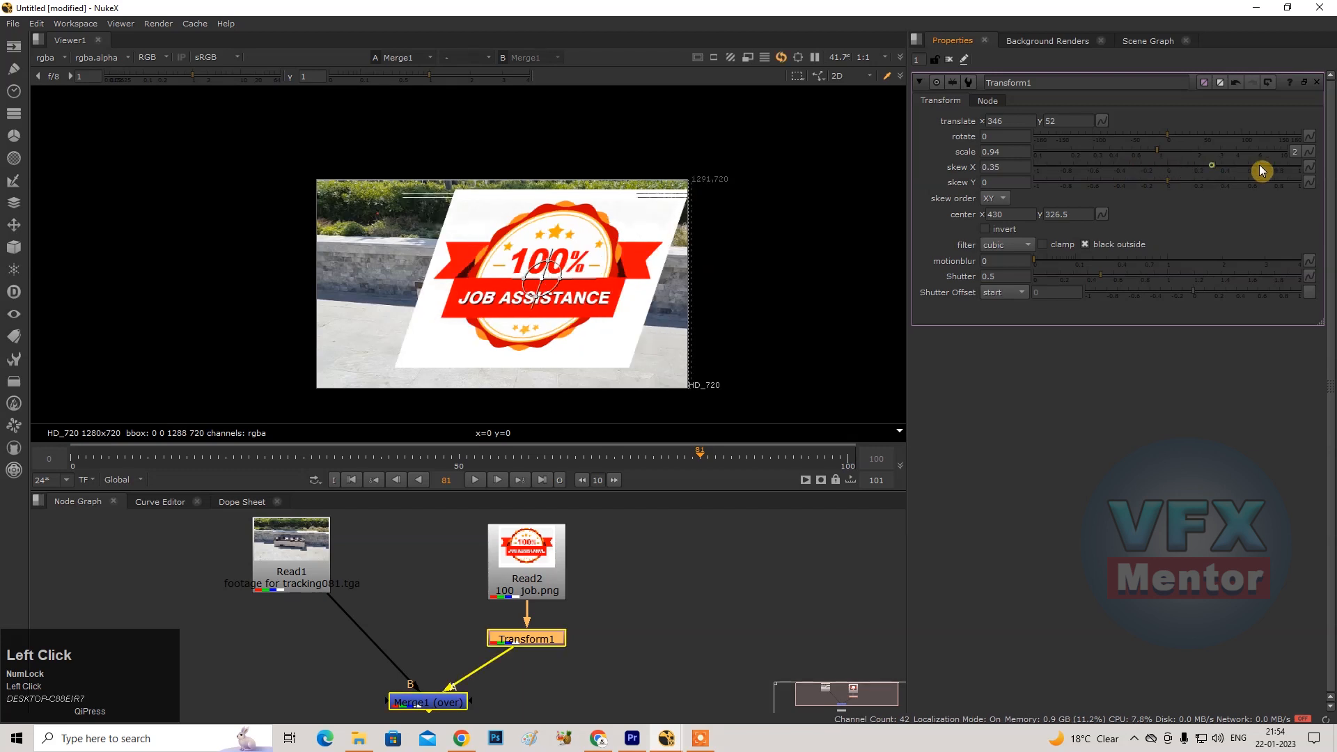
{"action": "left_click", "coordinate": [1260, 172]}
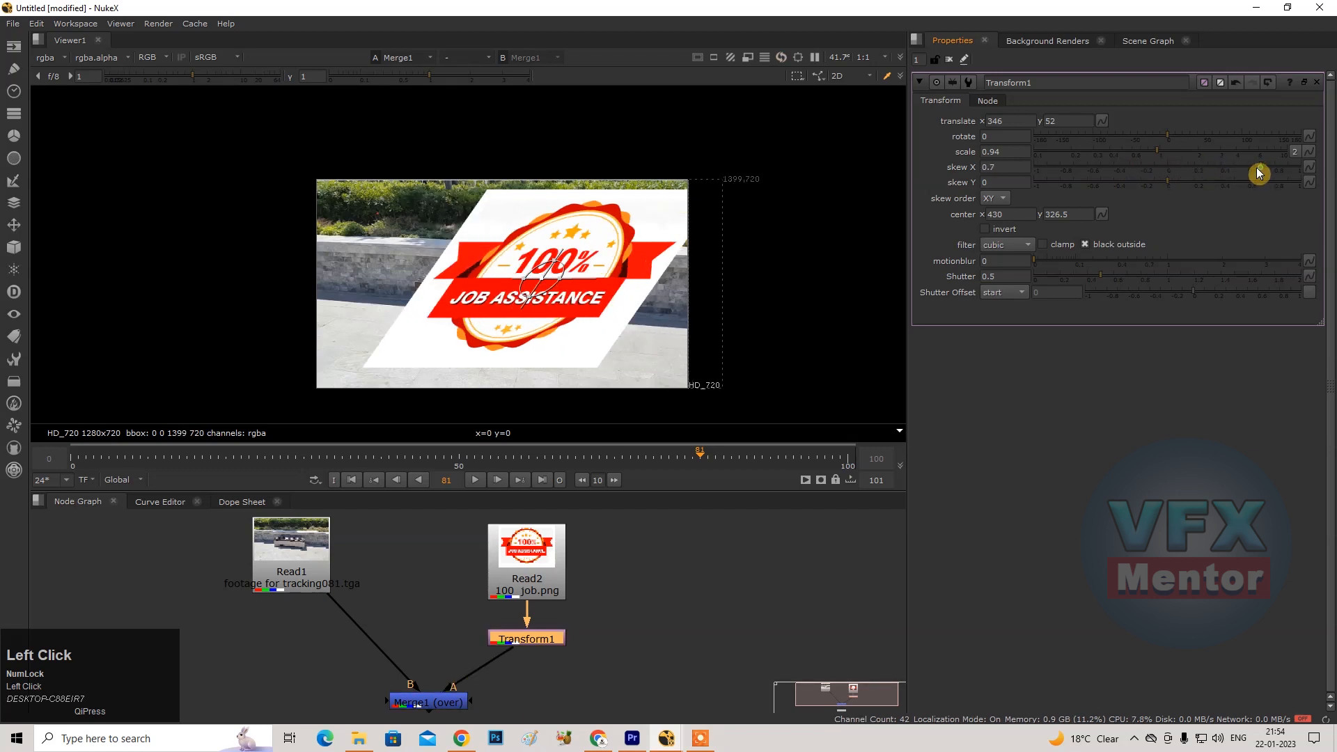
{"action": "left_click", "coordinate": [1168, 167], "text": "ctrl"}
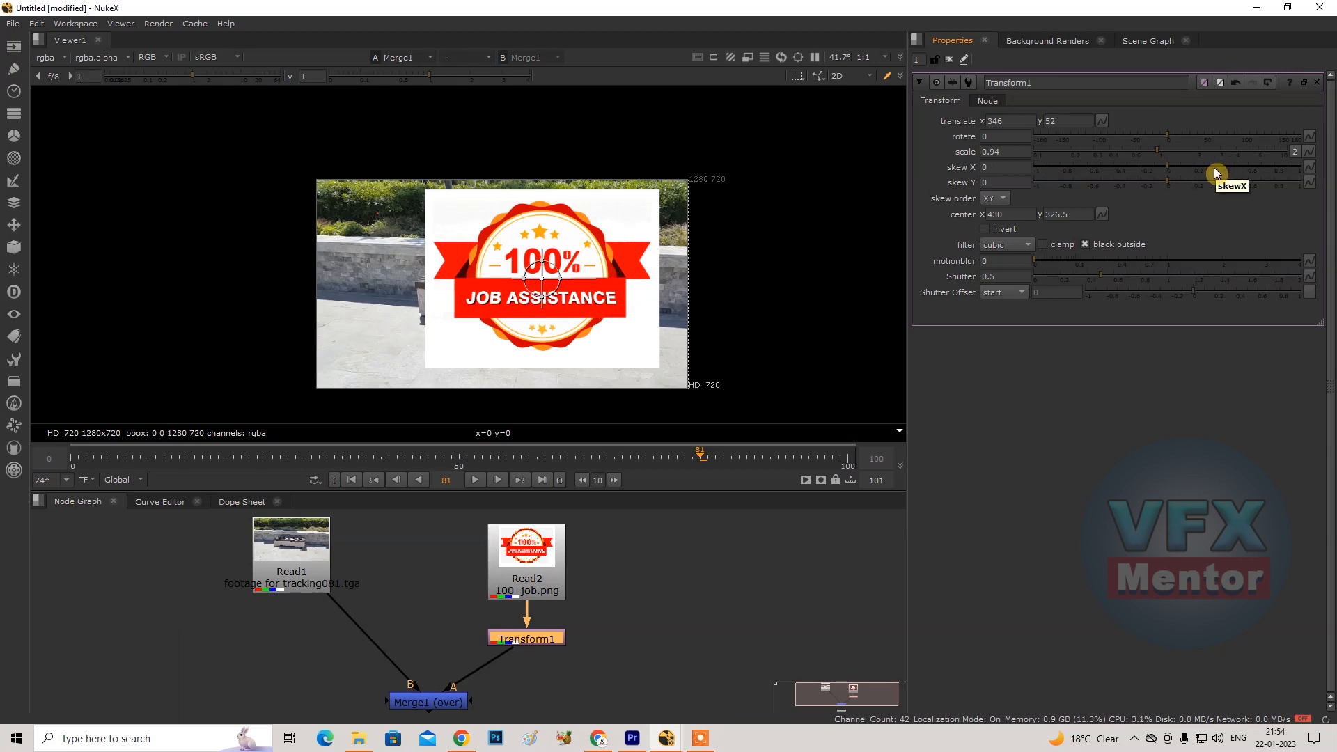
{"action": "left_click", "coordinate": [1252, 170]}
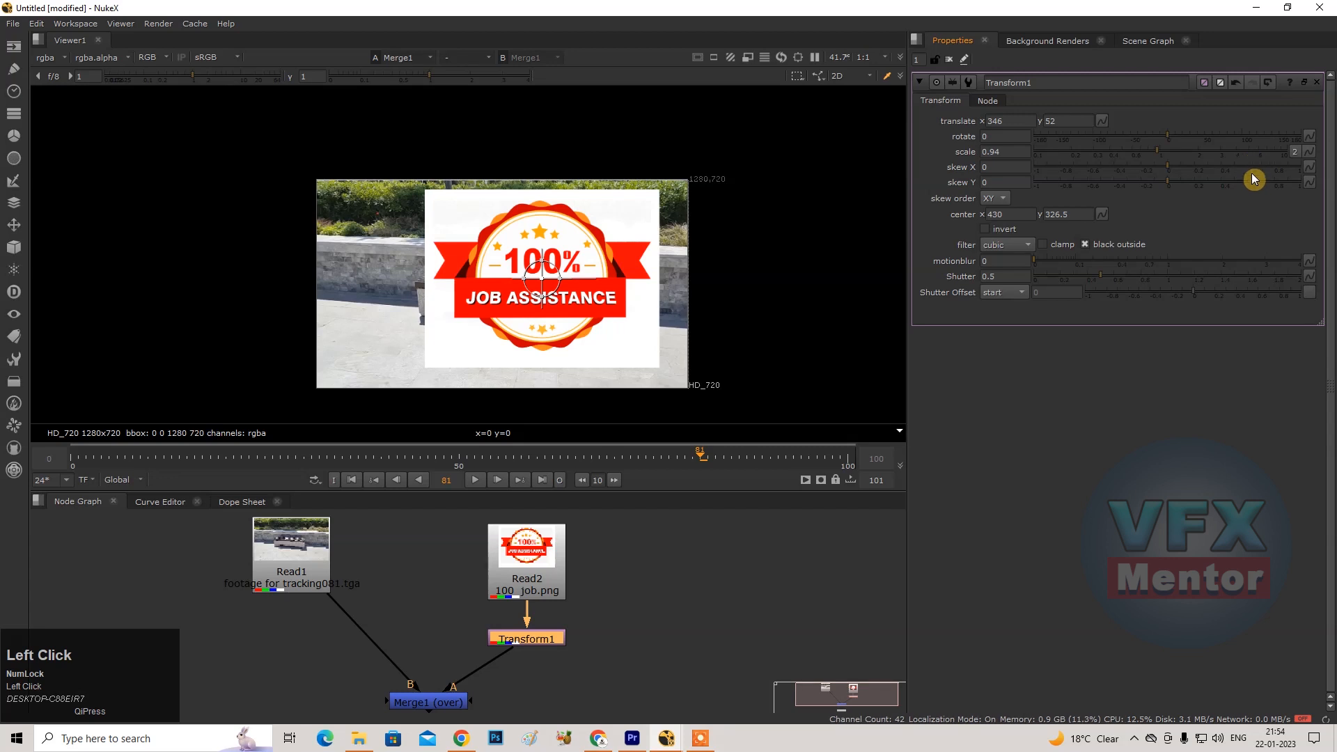
{"action": "left_click", "coordinate": [1078, 171], "text": "ctrl"}
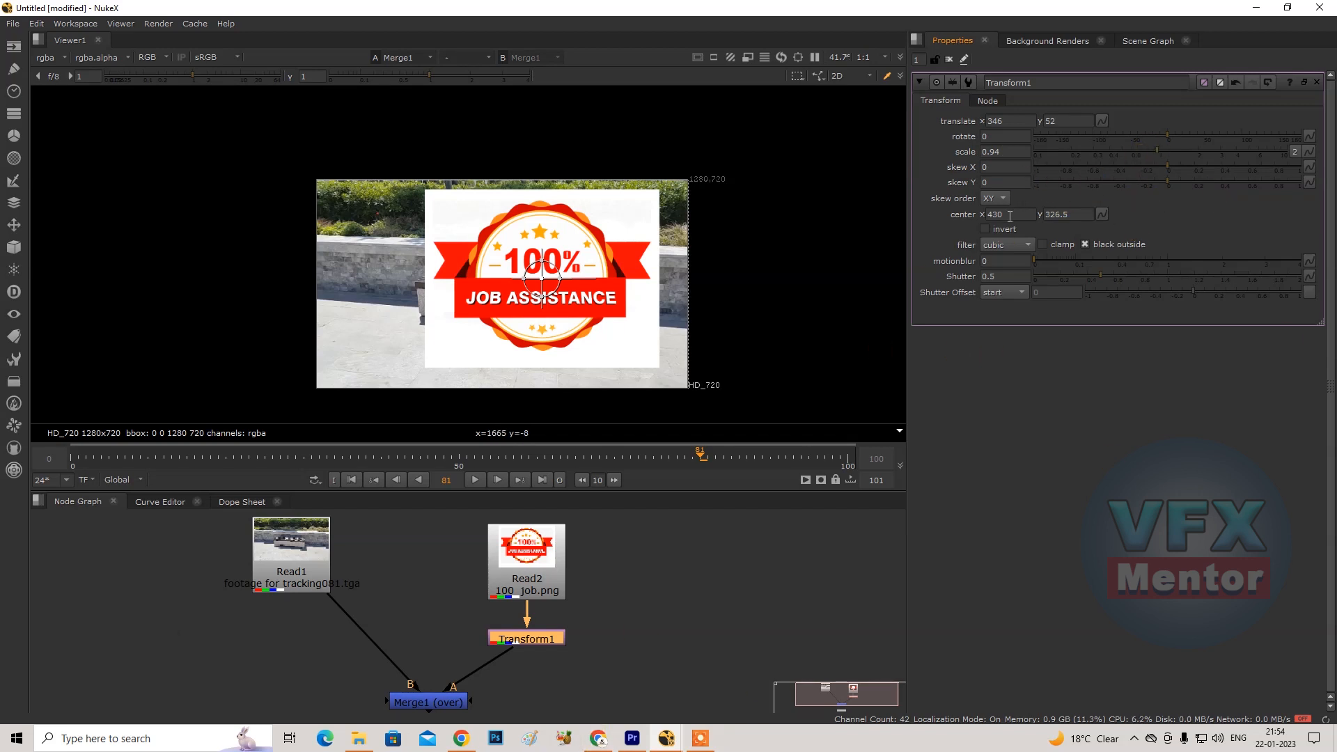
Reposition the logo over the footage in the viewer, to about x 158, y 76.
{"action": "left_click", "coordinate": [1004, 261]}
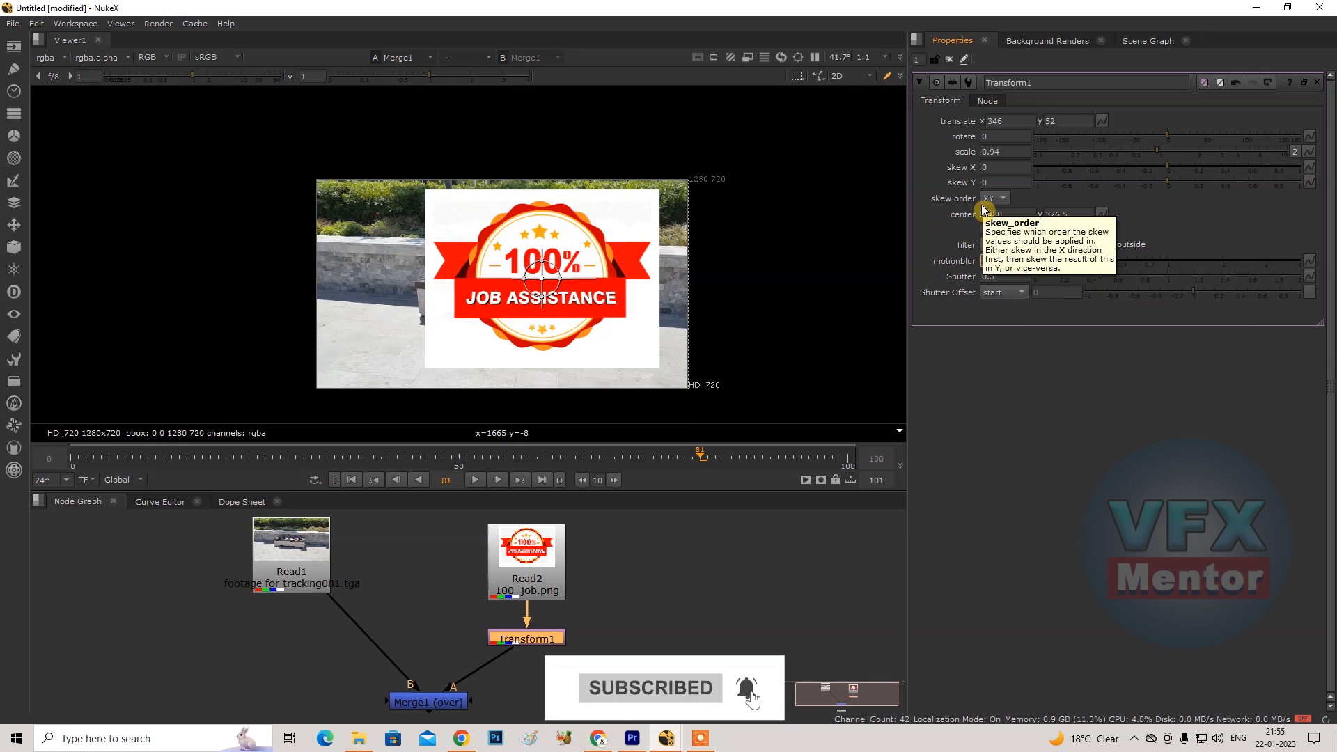
{"action": "left_click", "coordinate": [734, 557]}
{"action": "scroll", "coordinate": [568, 240], "scroll_direction": "up", "scroll_amount": 2}
{"action": "scroll", "coordinate": [567, 241], "scroll_direction": "down", "scroll_amount": 2}
{"action": "scroll", "coordinate": [549, 278], "scroll_direction": "up", "scroll_amount": 1}
{"action": "left_click_drag", "start_coordinate": [546, 277], "coordinate": [479, 286]}
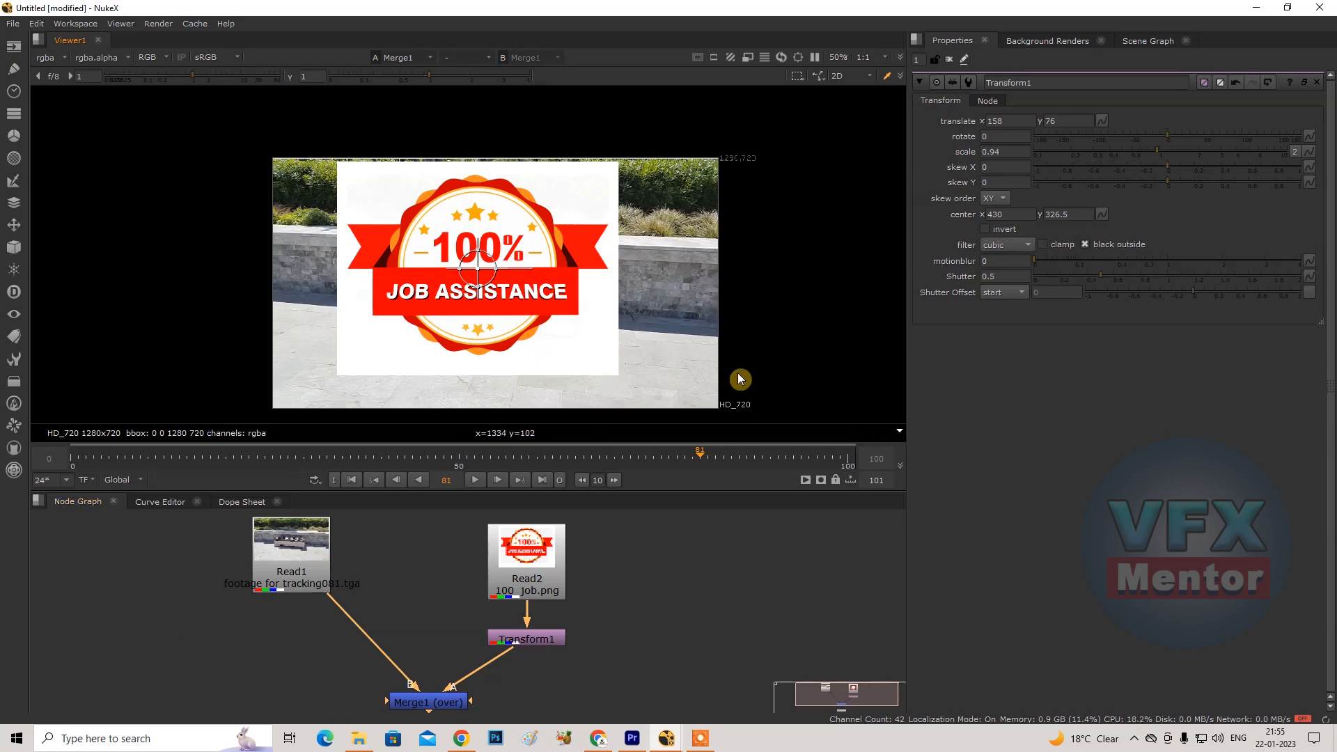
{"action": "left_click", "coordinate": [900, 432]}
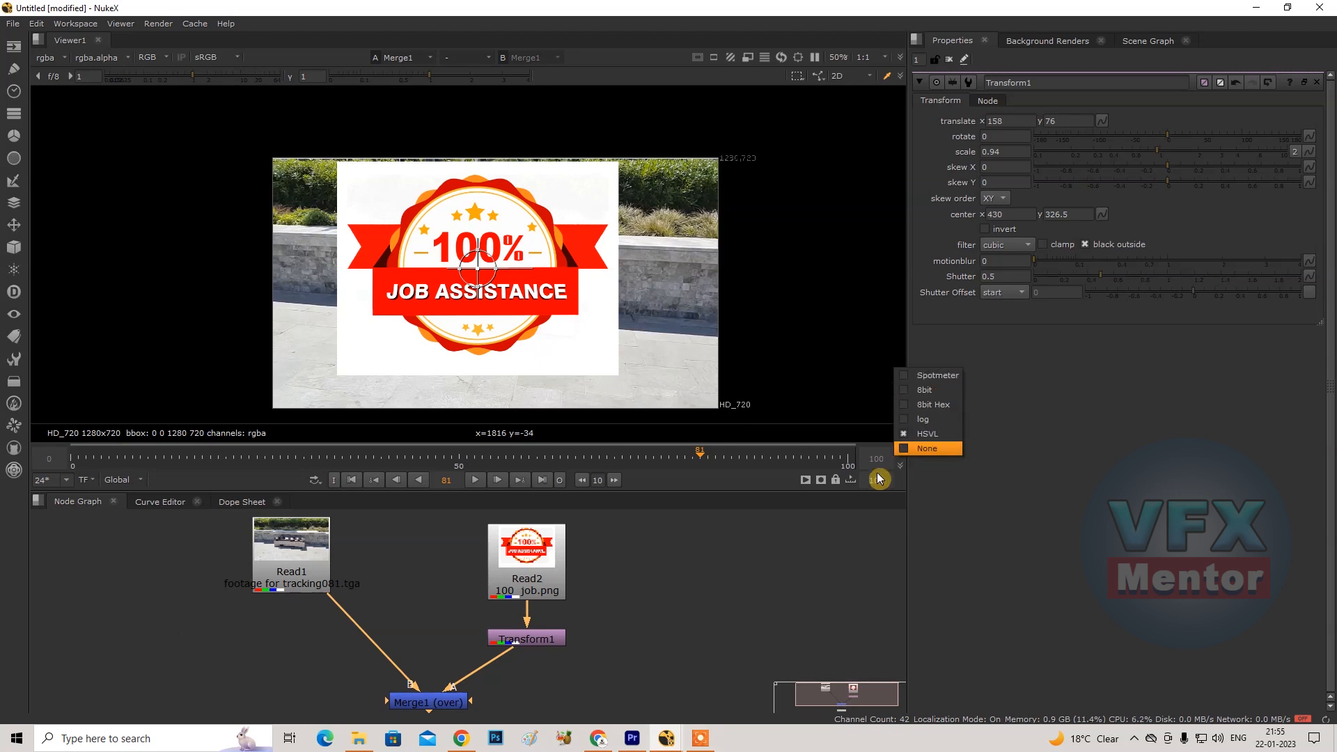
{"action": "left_click", "coordinate": [926, 448]}
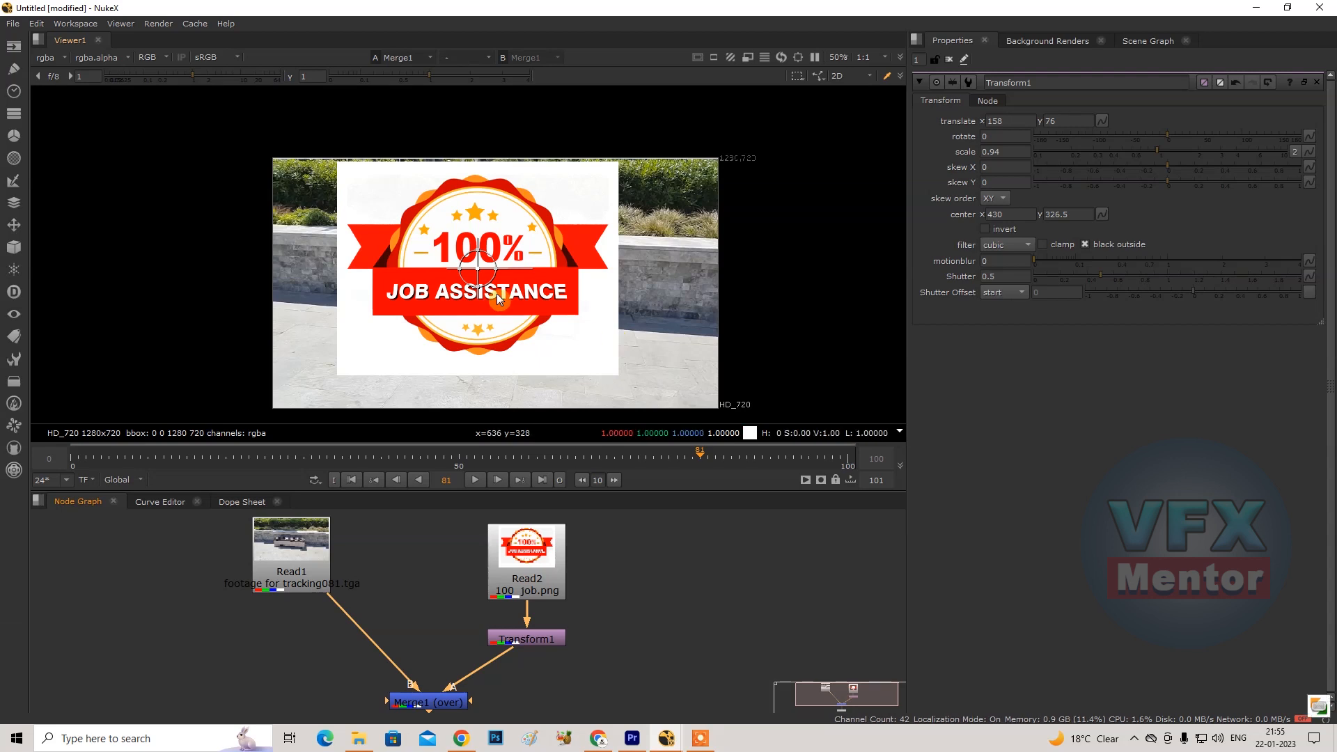
{"action": "left_click", "coordinate": [540, 320], "text": "ctrl"}
{"action": "right_click", "coordinate": [541, 313], "text": "ctrl"}
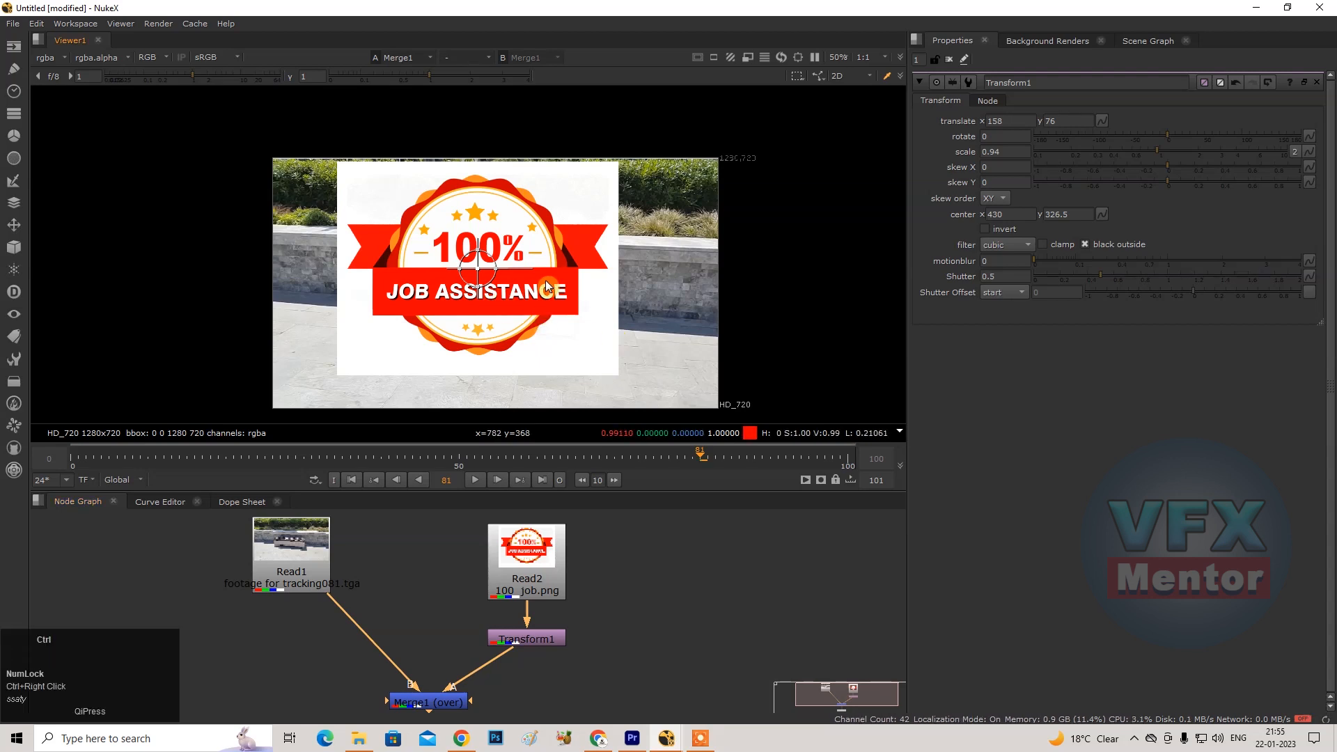
{"action": "right_click", "coordinate": [547, 285], "text": "shift"}
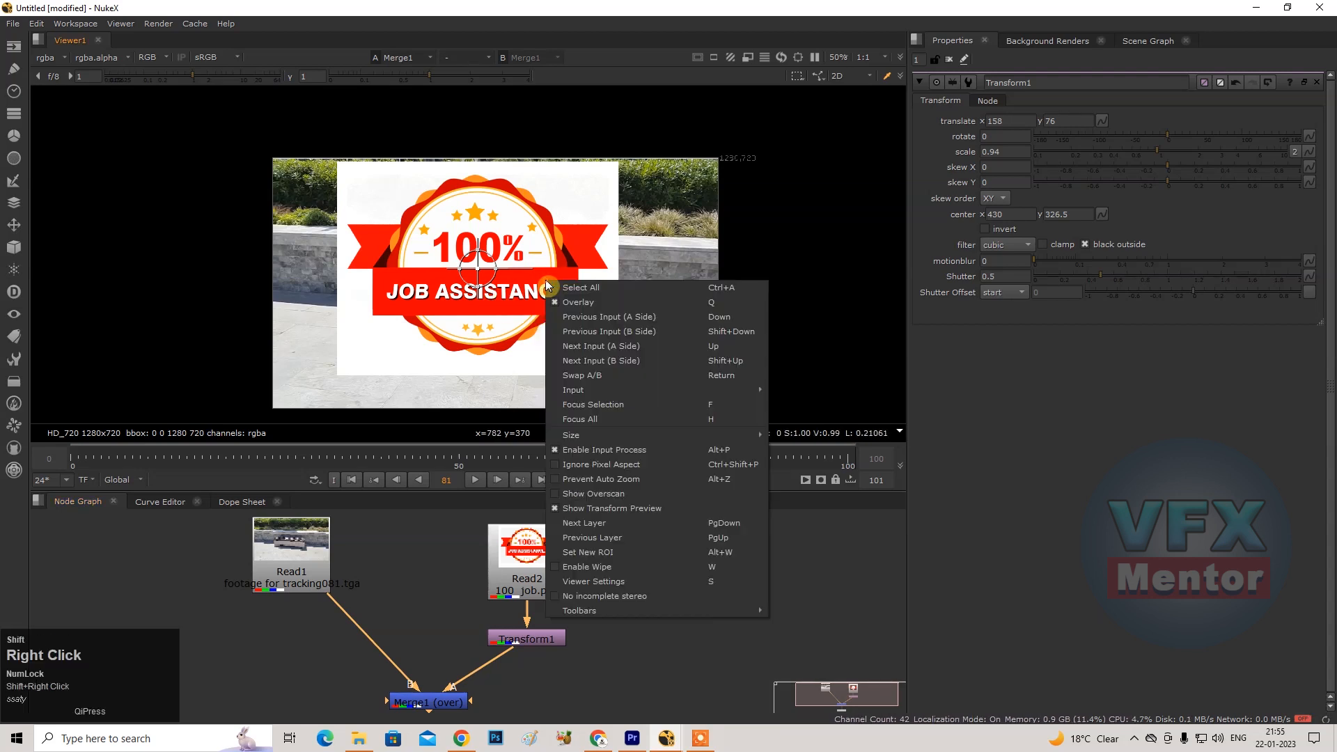
{"action": "right_click", "coordinate": [537, 259]}
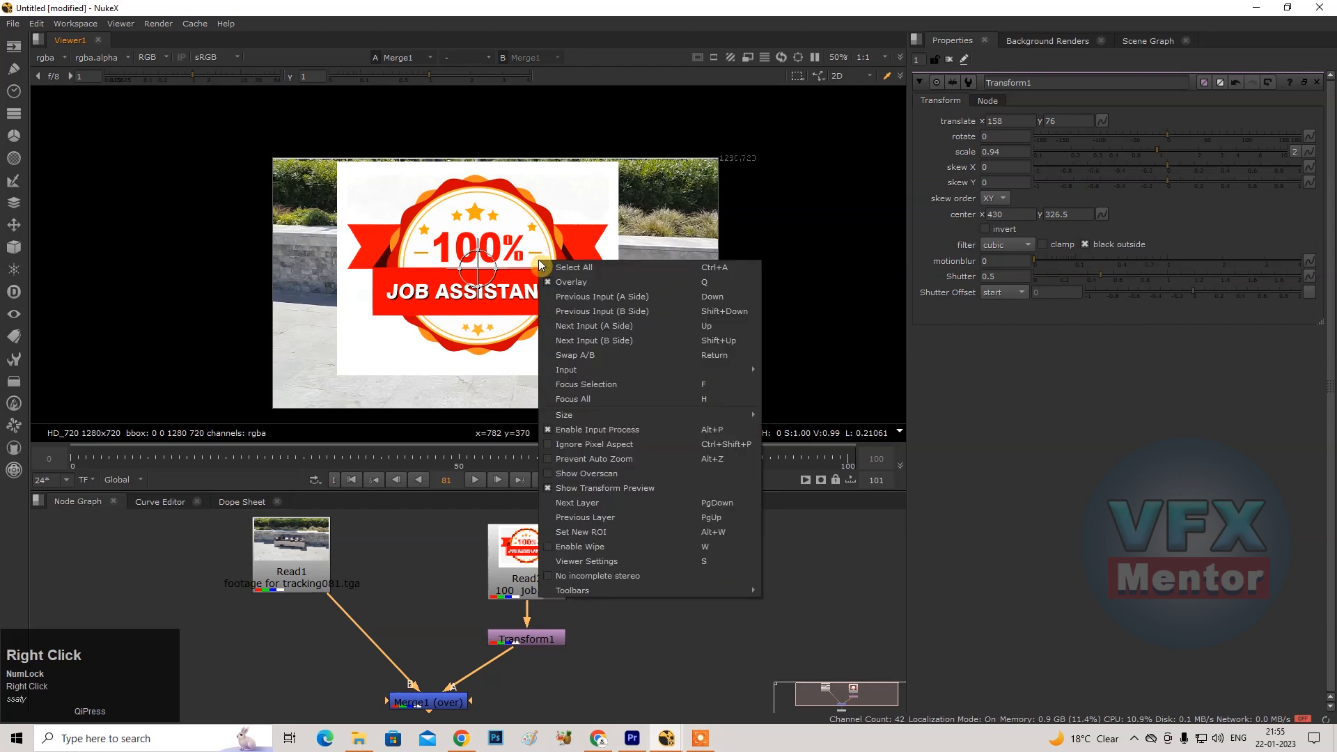
{"action": "left_click", "coordinate": [555, 225]}
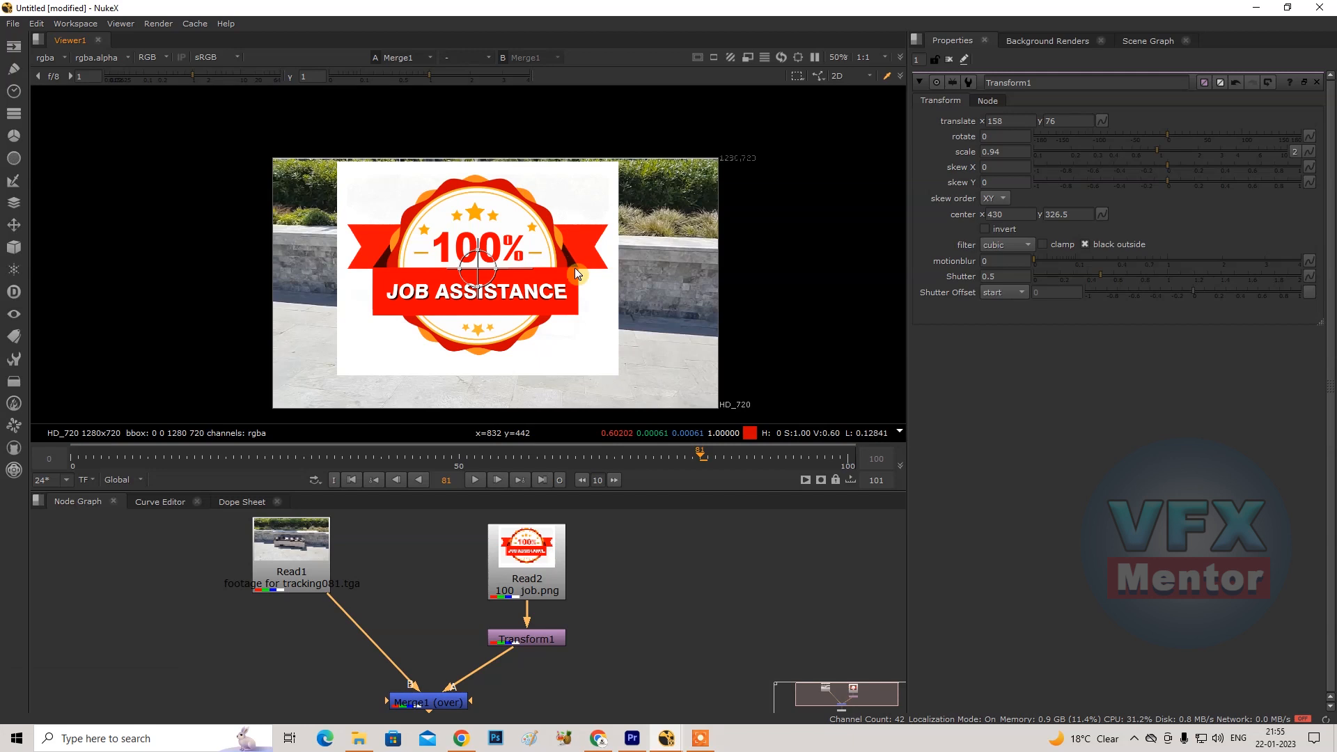
Examine the Transform node's label and display settings and the animation options of its translate, rotate and skew X parameters.
{"action": "left_click", "coordinate": [538, 640]}
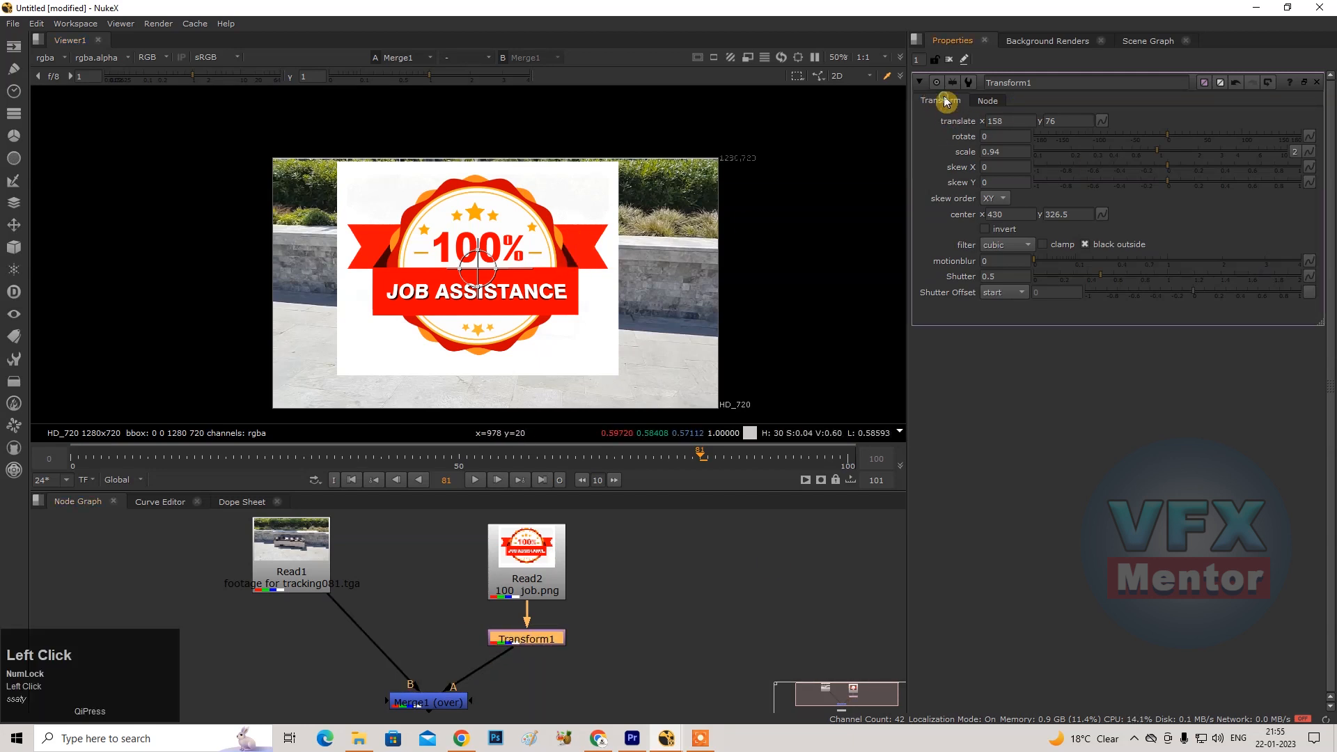
{"action": "left_click", "coordinate": [1001, 101]}
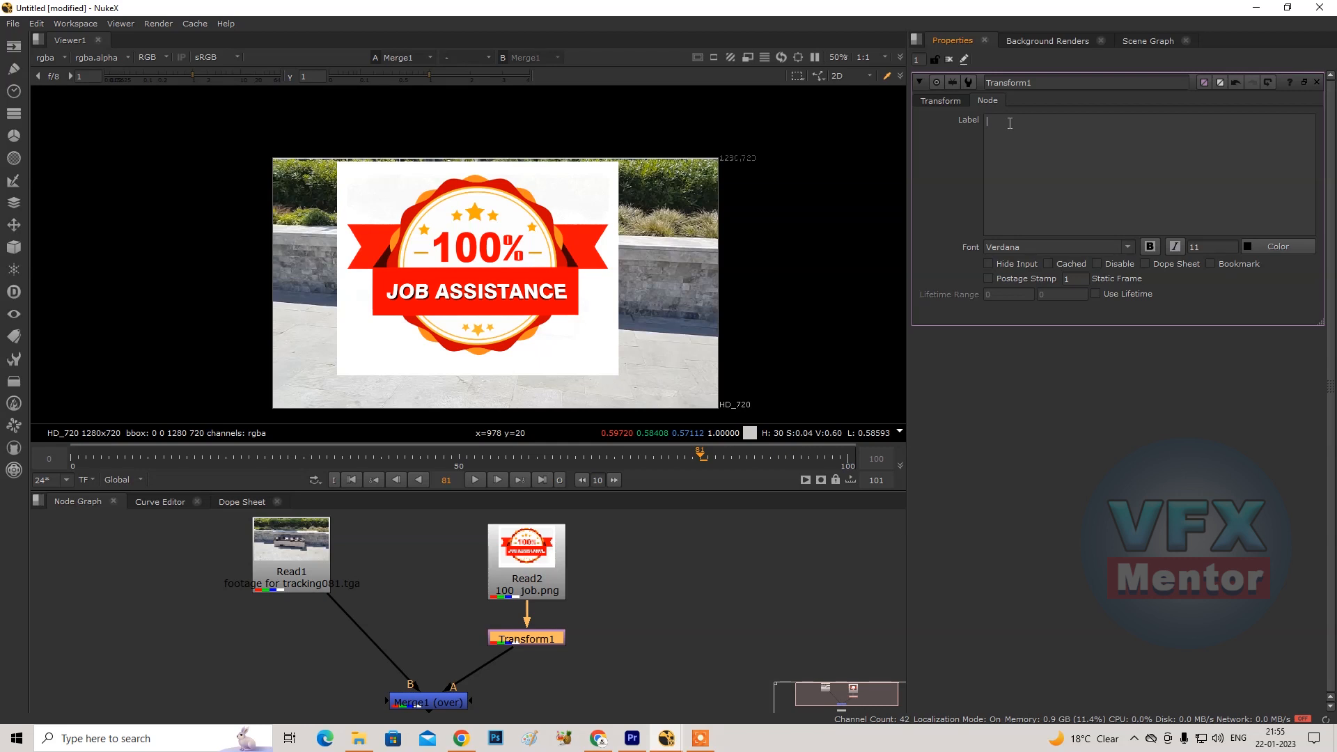
{"action": "left_click", "coordinate": [940, 100]}
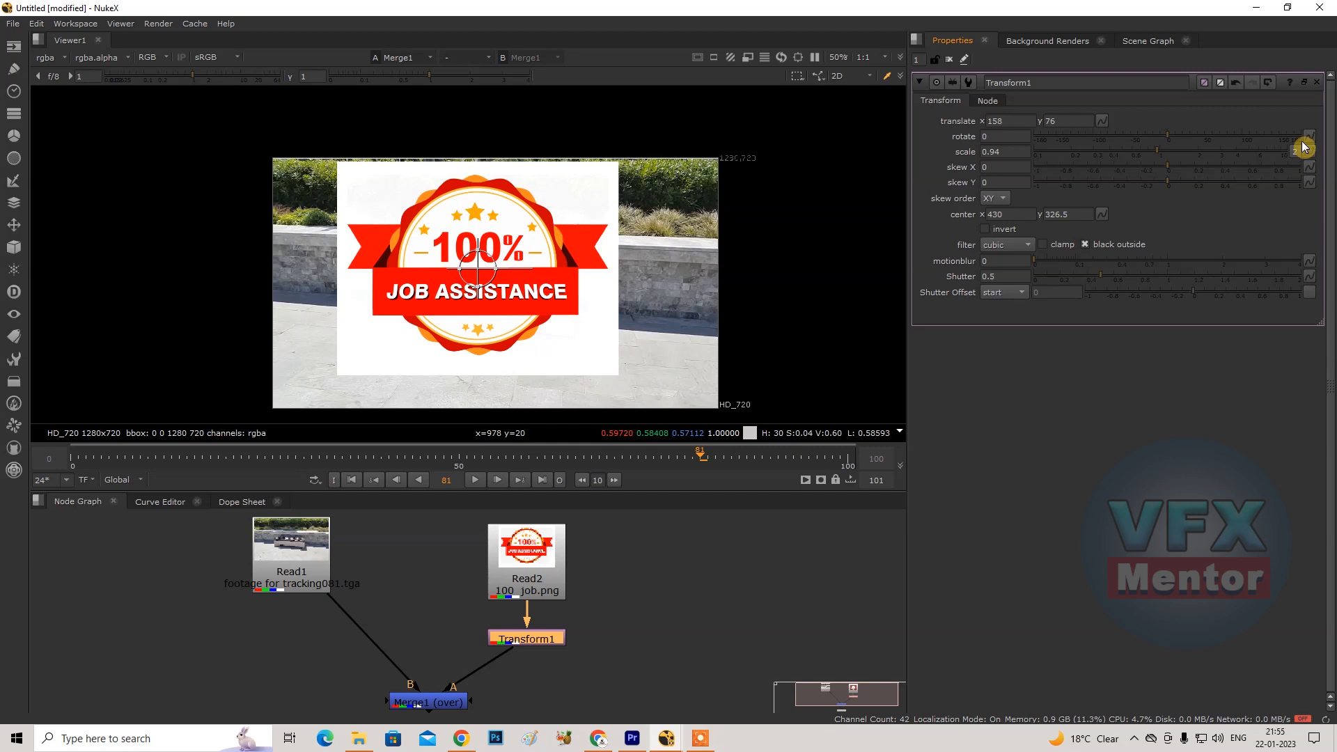
{"action": "left_click", "coordinate": [1101, 121]}
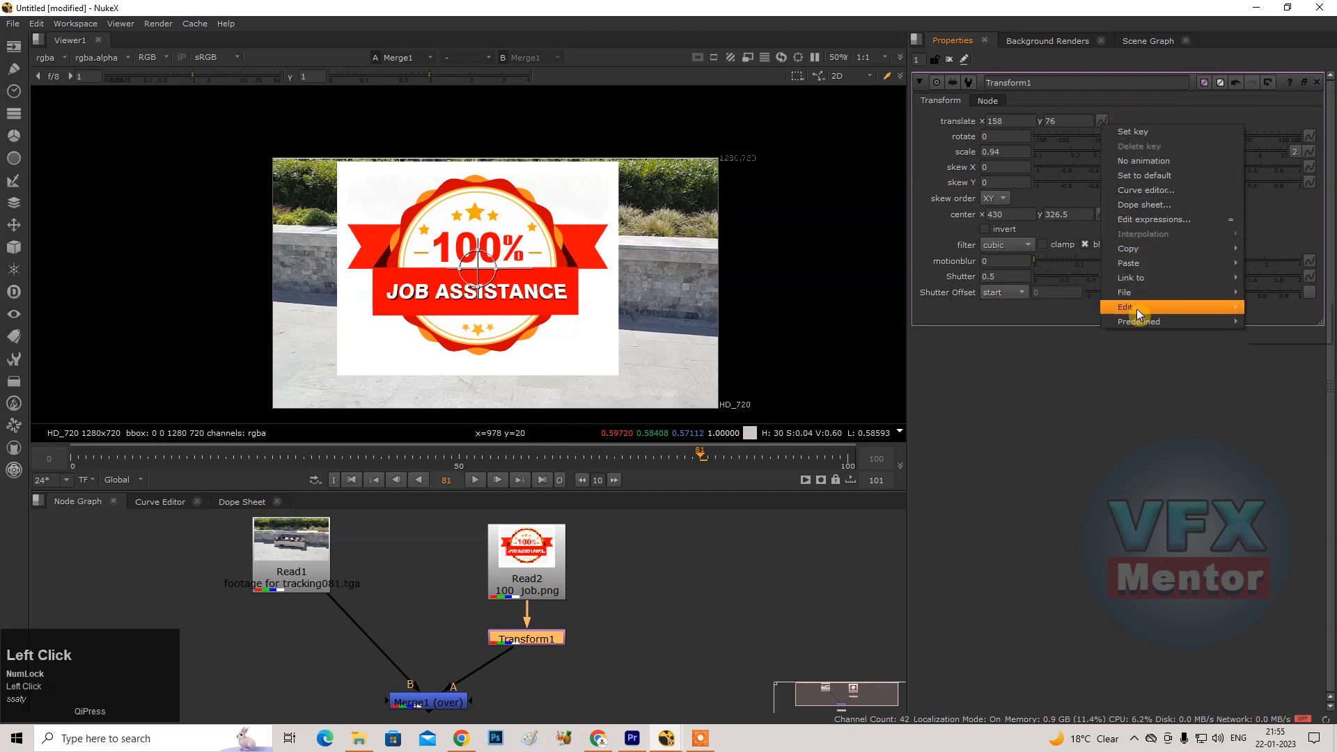
{"action": "mouse_move", "coordinate": [1137, 292]}
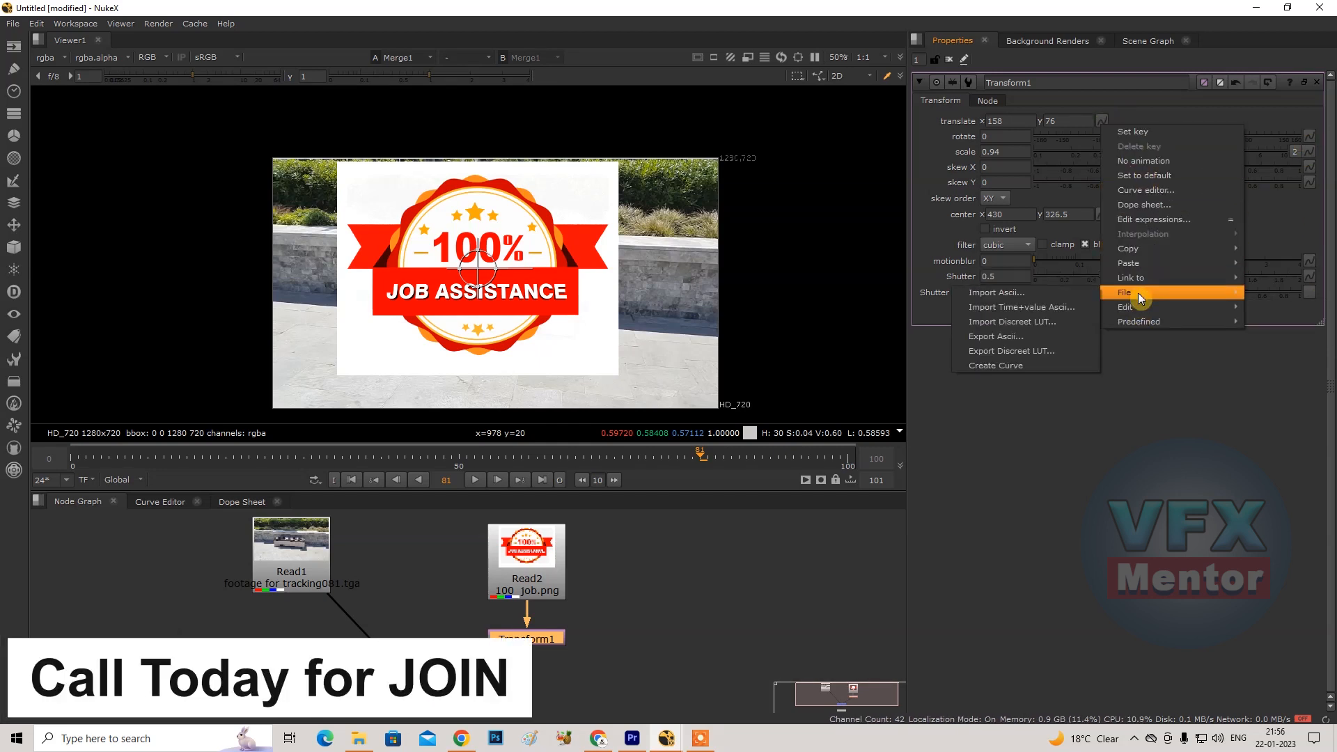
{"action": "mouse_move", "coordinate": [1138, 321]}
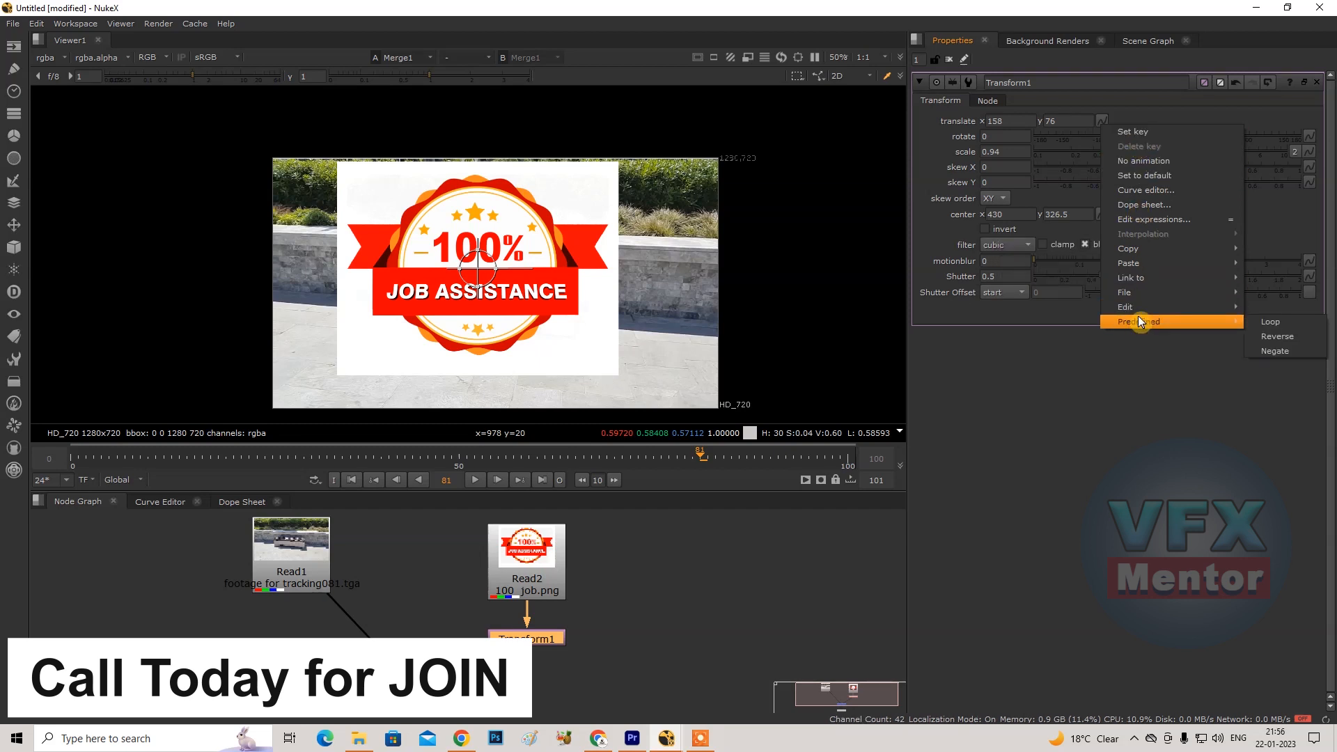
{"action": "left_click", "coordinate": [1255, 111]}
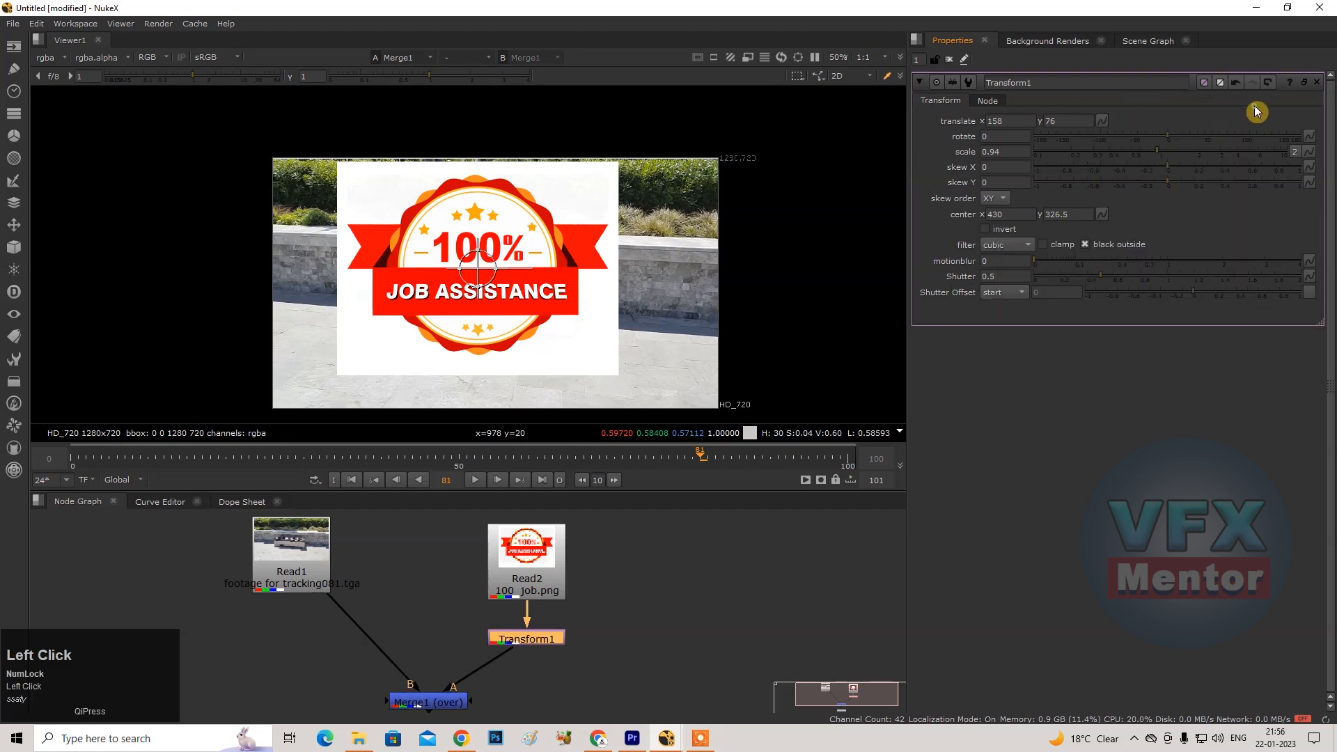
{"action": "left_click", "coordinate": [1309, 136]}
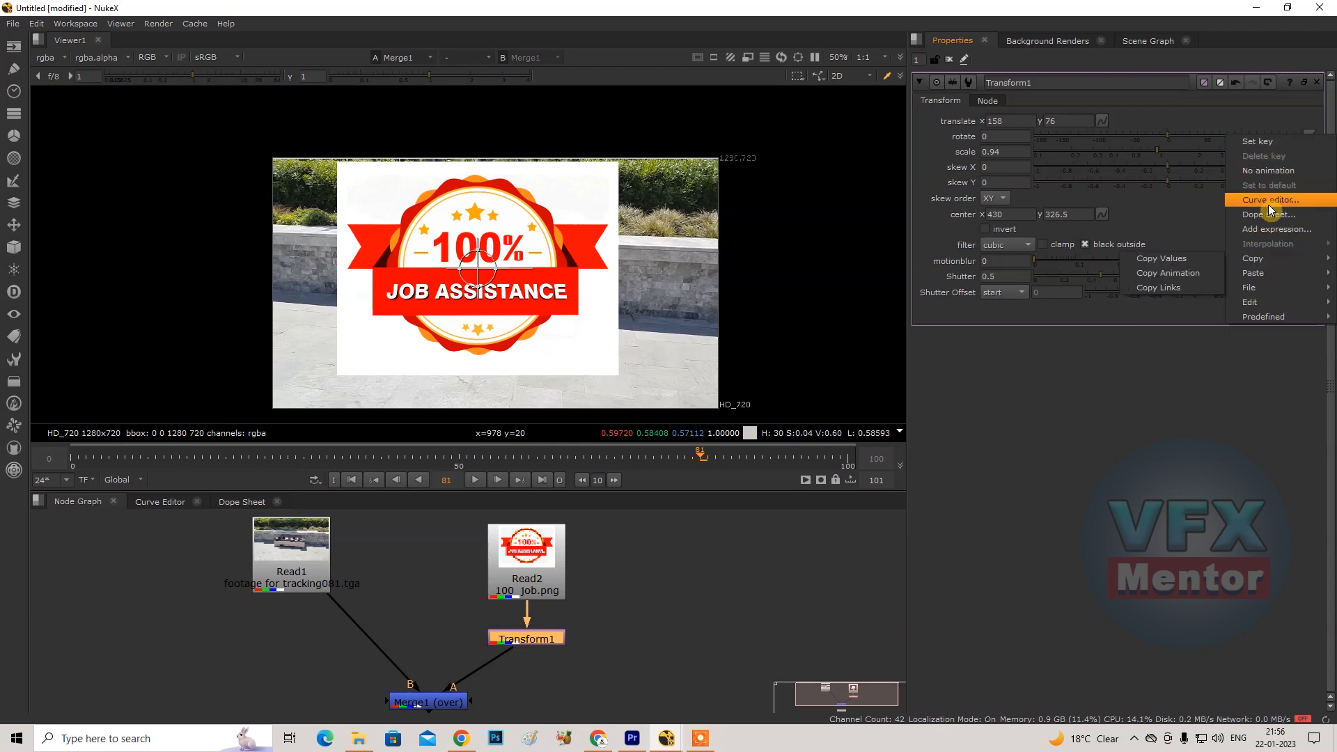
{"action": "left_click", "coordinate": [1287, 126]}
{"action": "left_click", "coordinate": [1309, 167]}
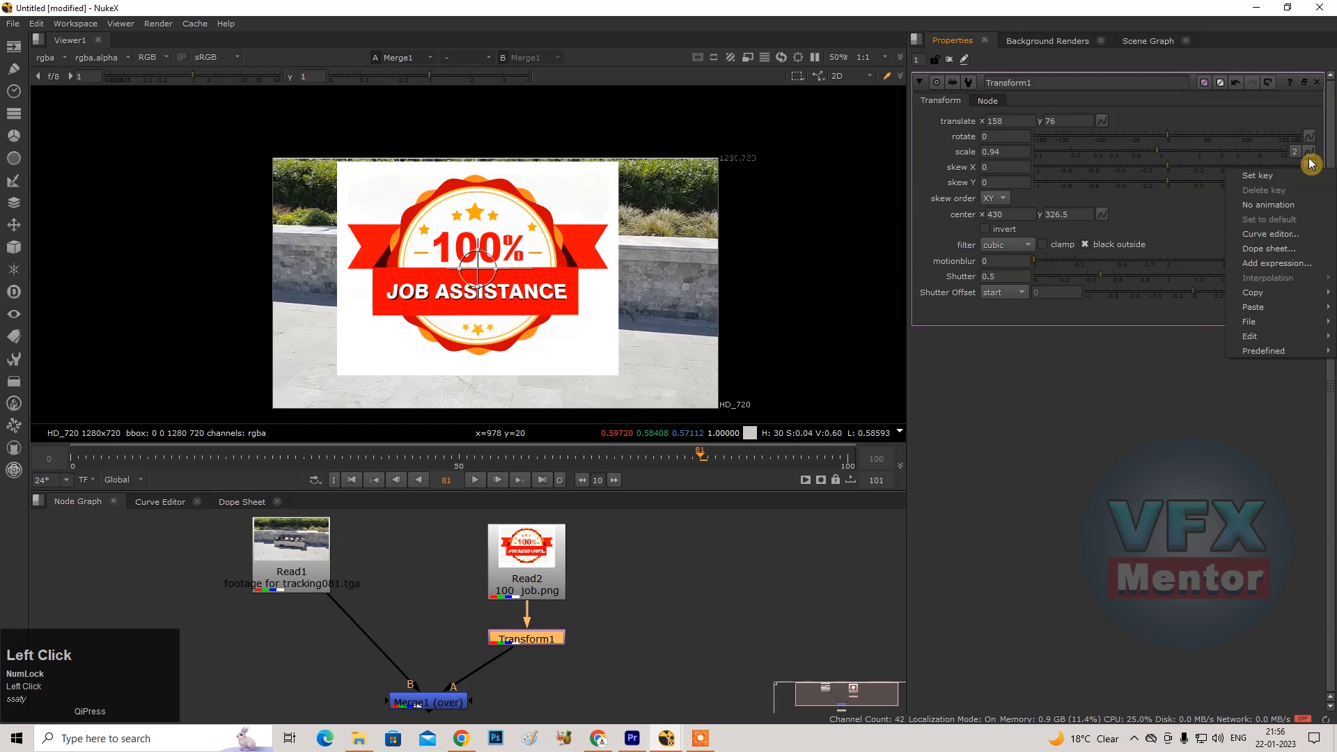
{"action": "left_click", "coordinate": [1275, 109]}
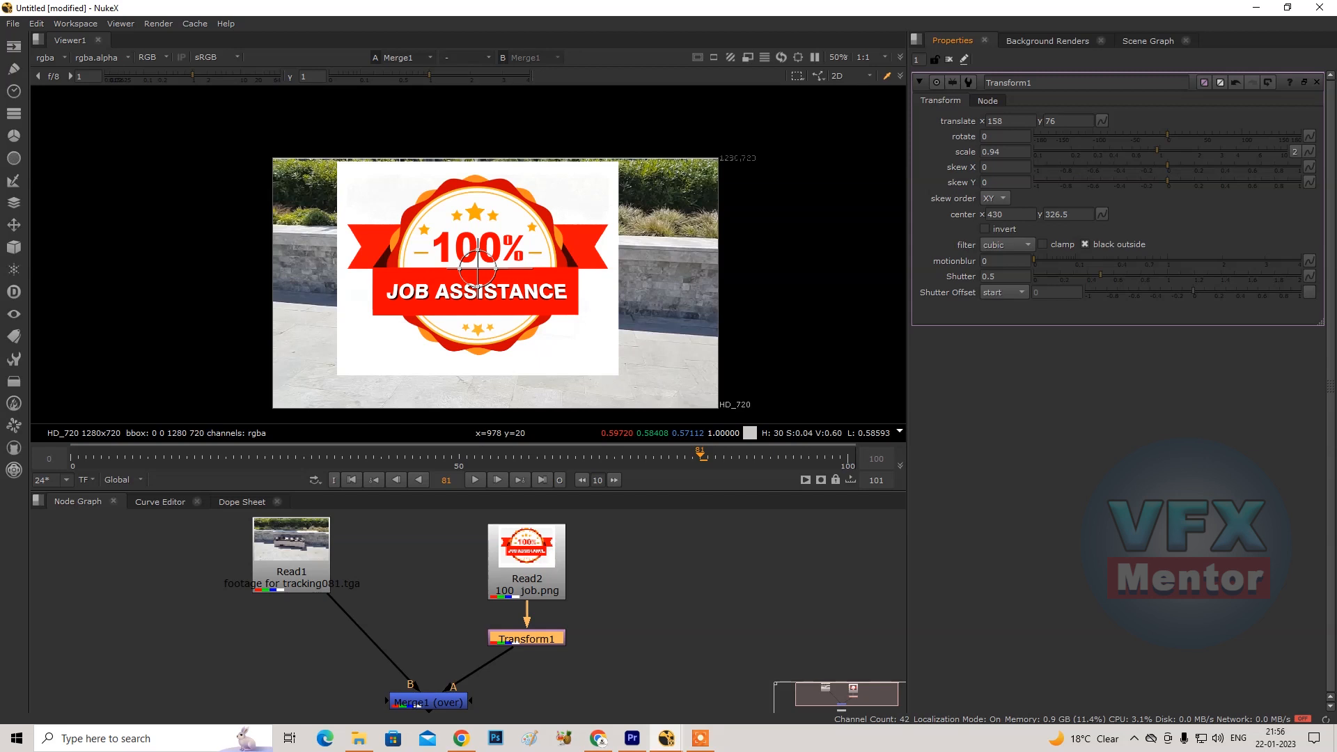
Split the Transform's uniform scale into separate width and height values, comparing the single and split modes.
{"action": "left_click", "coordinate": [1294, 154]}
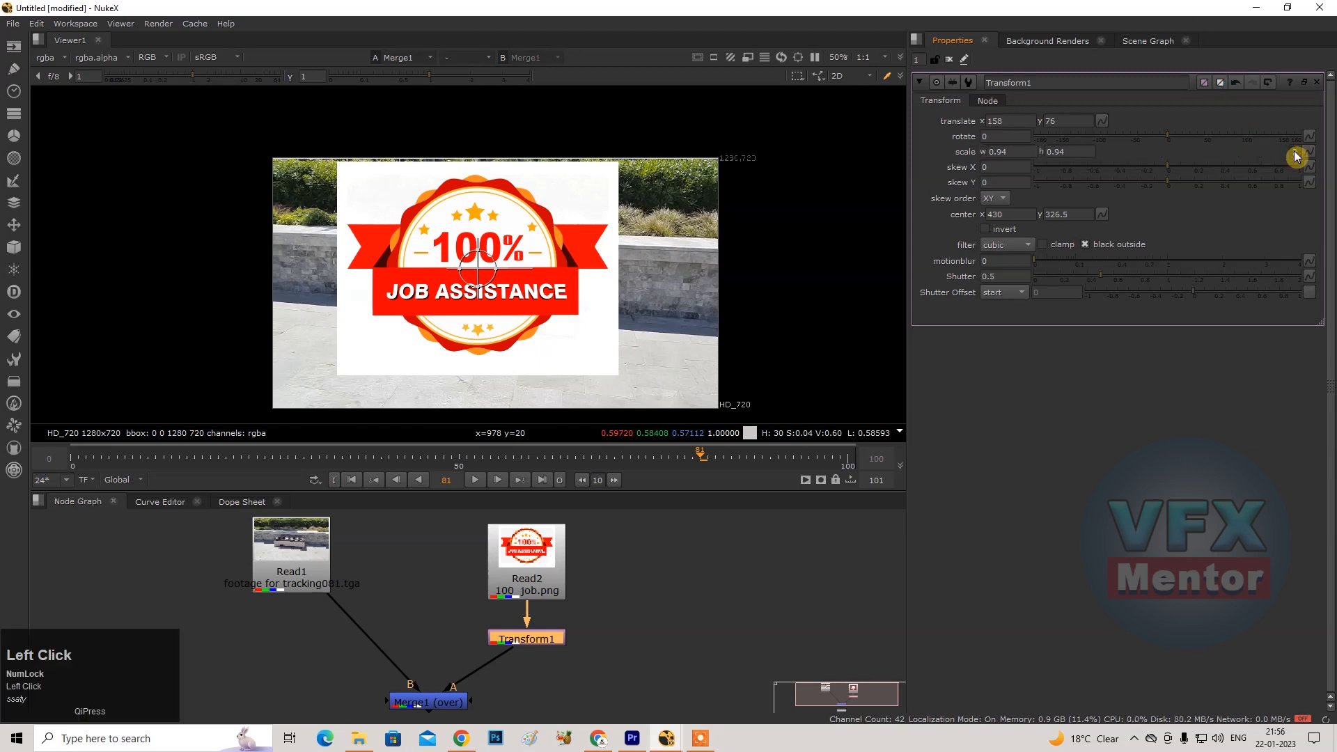
{"action": "left_click", "coordinate": [996, 151]}
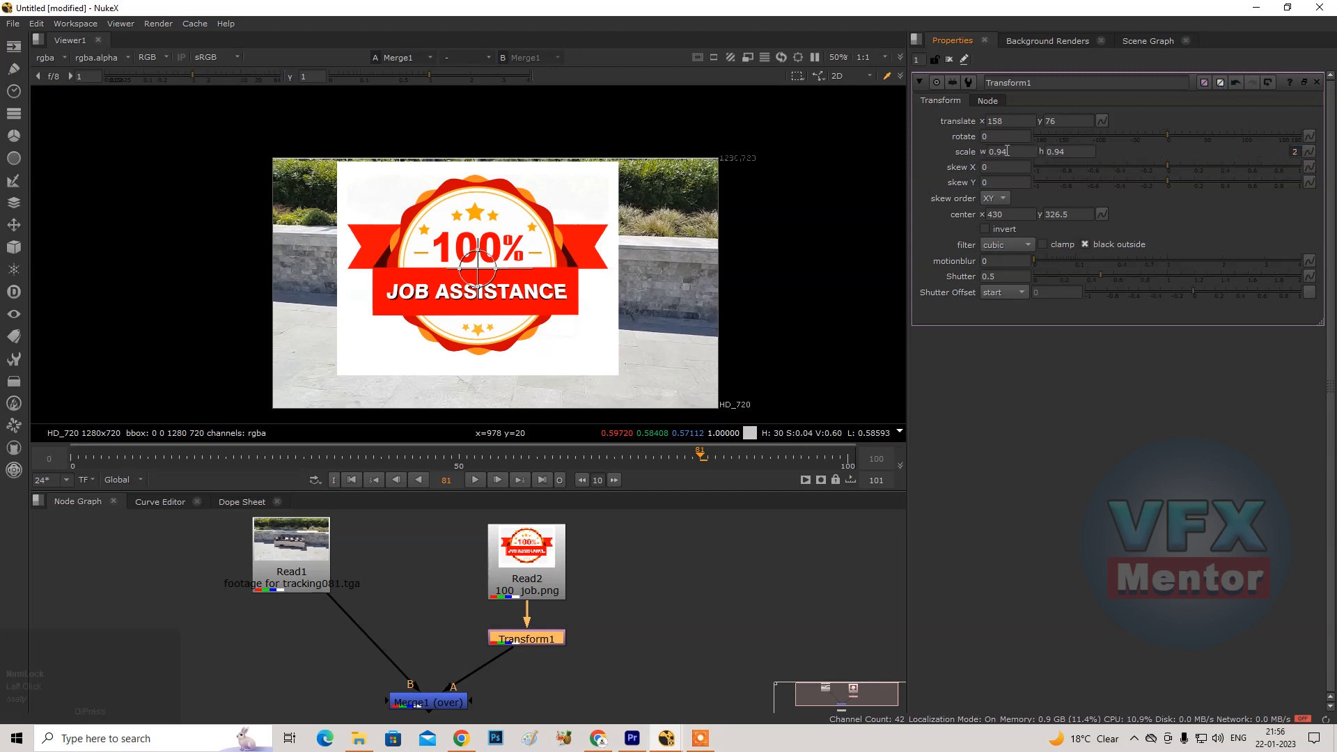
{"action": "key", "text": "Tab"}
{"action": "left_click", "coordinate": [1193, 153]}
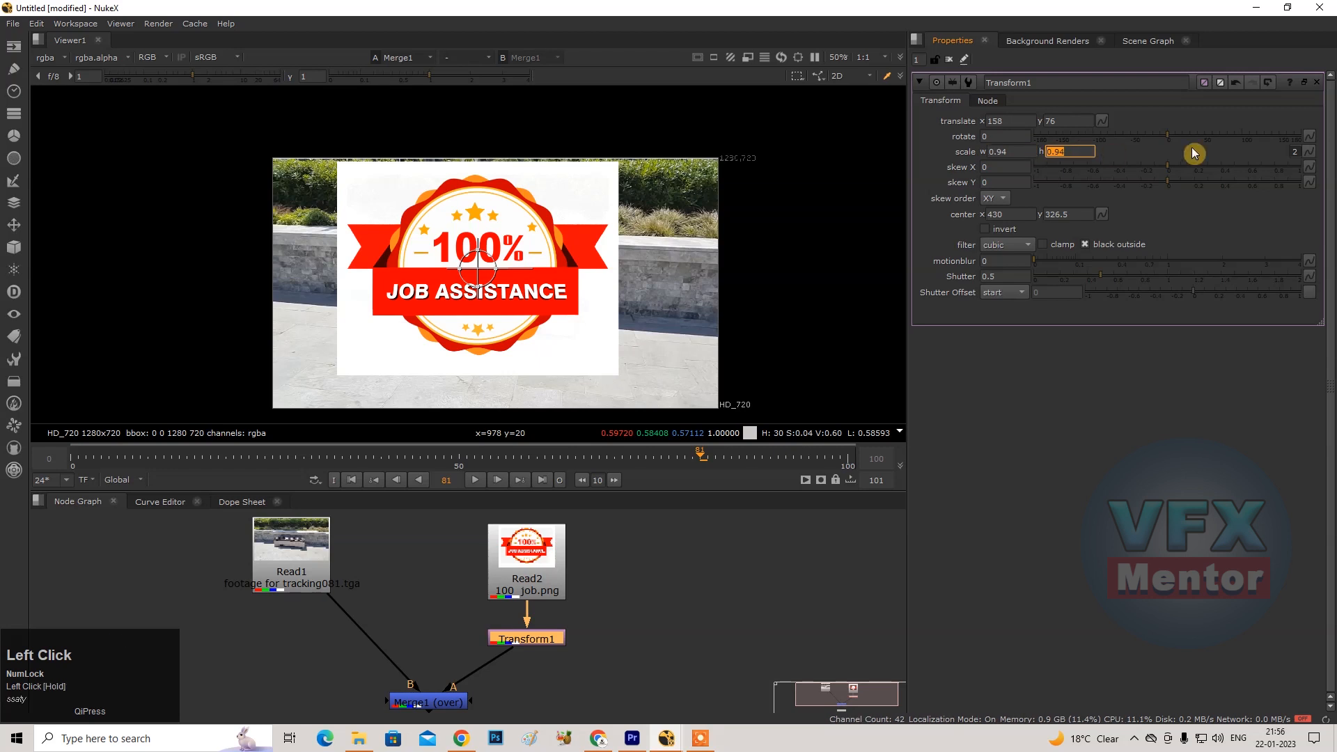
{"action": "left_click", "coordinate": [1295, 154]}
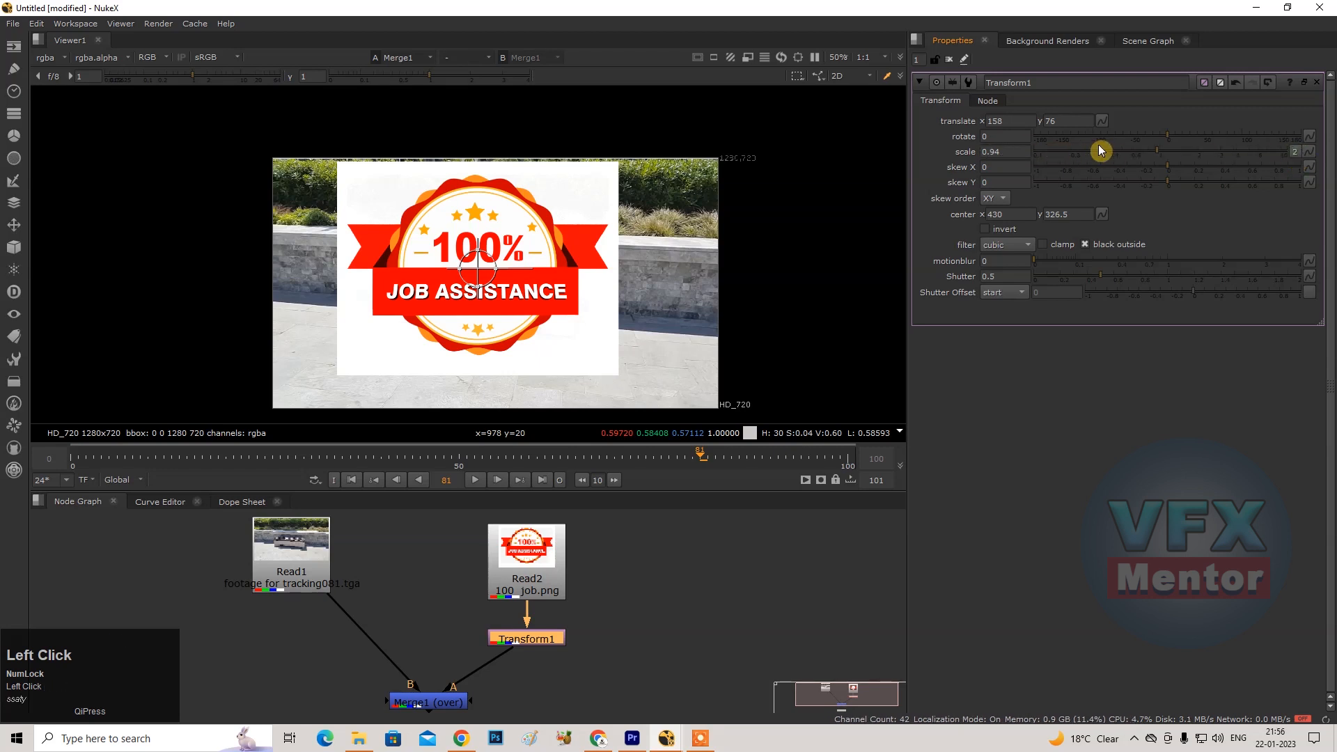
{"action": "left_click", "coordinate": [1295, 152]}
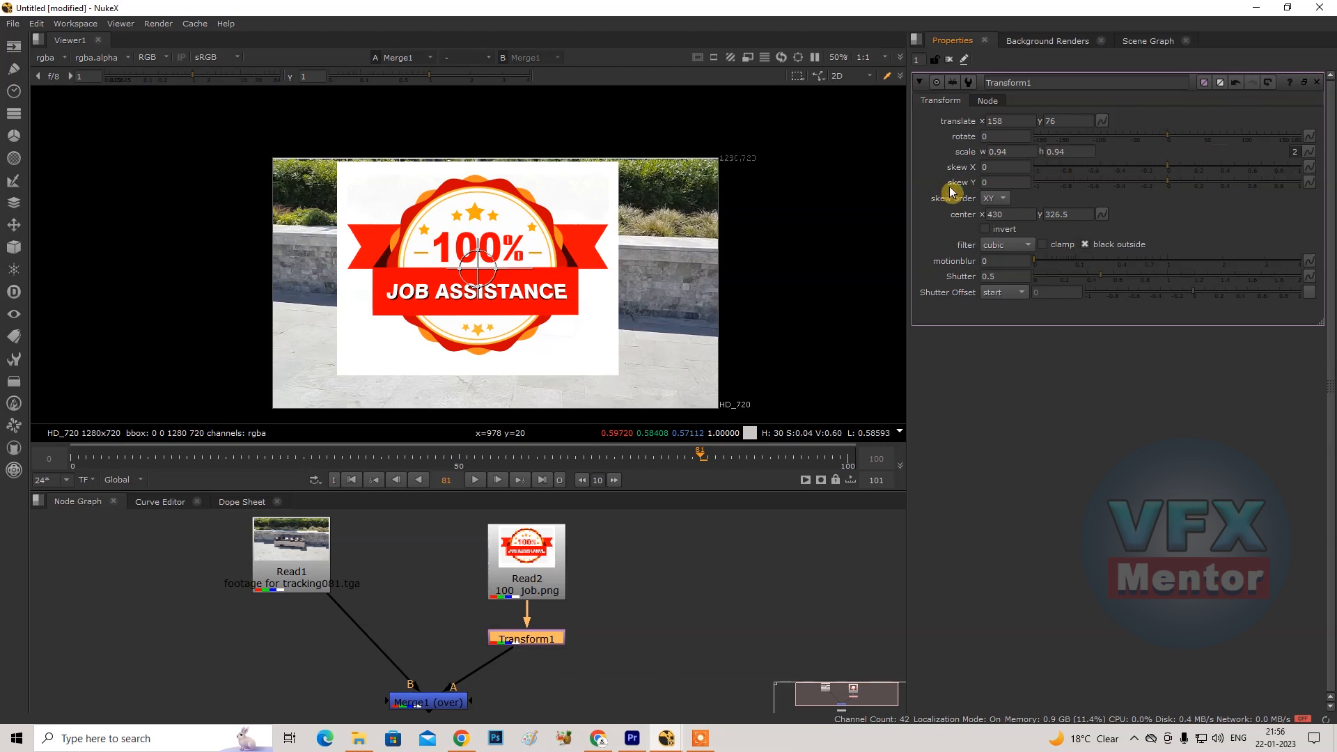
Detach Transform1 from the pipe between the logo Read node and the Merge and park it unconnected beside them.
{"action": "mouse_move", "coordinate": [616, 572]}
{"action": "middle_mouse_down"}
{"action": "mouse_move", "coordinate": [620, 541]}
{"action": "mouse_move", "coordinate": [606, 567]}
{"action": "middle_mouse_up"}
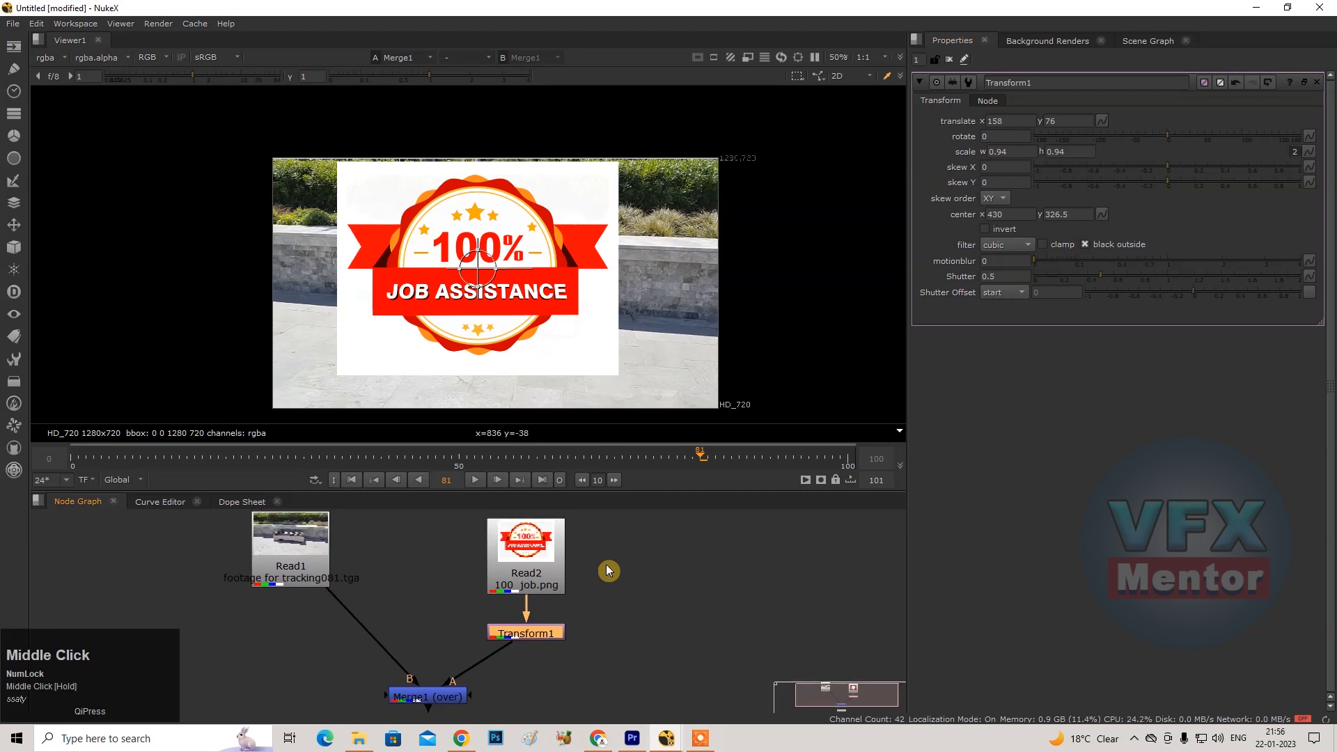
{"action": "left_click_drag", "start_coordinate": [548, 566], "coordinate": [547, 558]}
{"action": "left_click_drag", "start_coordinate": [527, 633], "coordinate": [527, 627]}
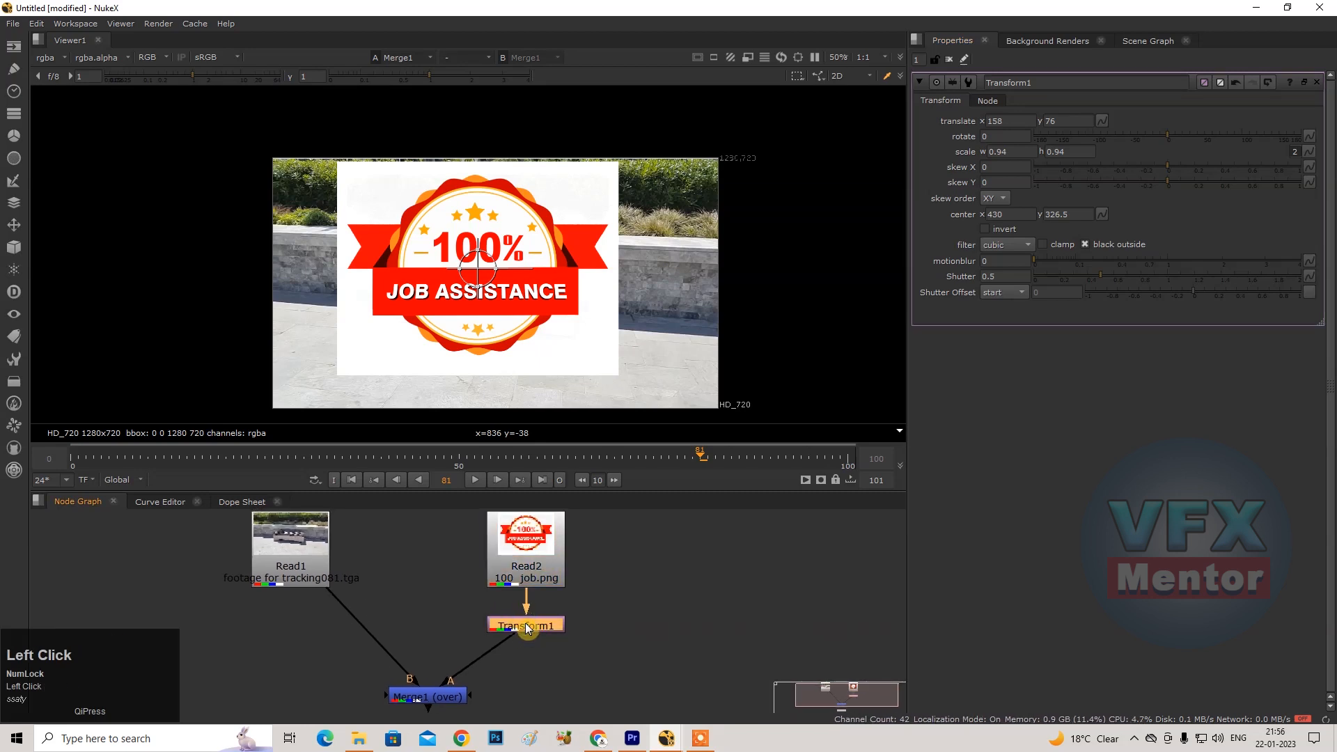
{"action": "left_click_drag", "start_coordinate": [527, 628], "coordinate": [816, 566]}
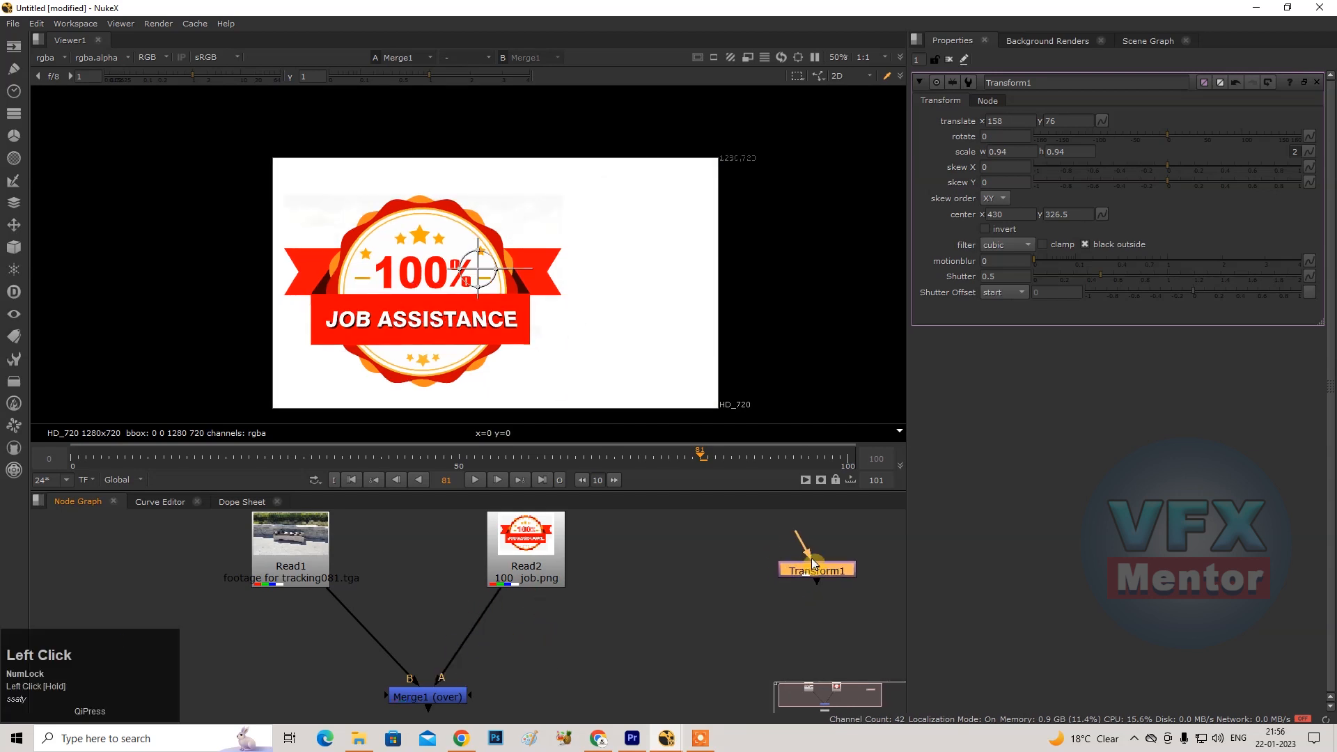
{"action": "mouse_move", "coordinate": [811, 574]}
{"action": "left_mouse_down"}
{"action": "mouse_move", "coordinate": [668, 574]}
{"action": "mouse_move", "coordinate": [490, 618]}
{"action": "mouse_move", "coordinate": [517, 635]}
{"action": "mouse_move", "coordinate": [626, 630]}
{"action": "mouse_move", "coordinate": [582, 645]}
{"action": "mouse_move", "coordinate": [841, 574]}
{"action": "mouse_move", "coordinate": [802, 591]}
{"action": "left_mouse_up"}
{"action": "left_click", "coordinate": [704, 600], "text": "shift"}
{"action": "left_click", "coordinate": [526, 547]}
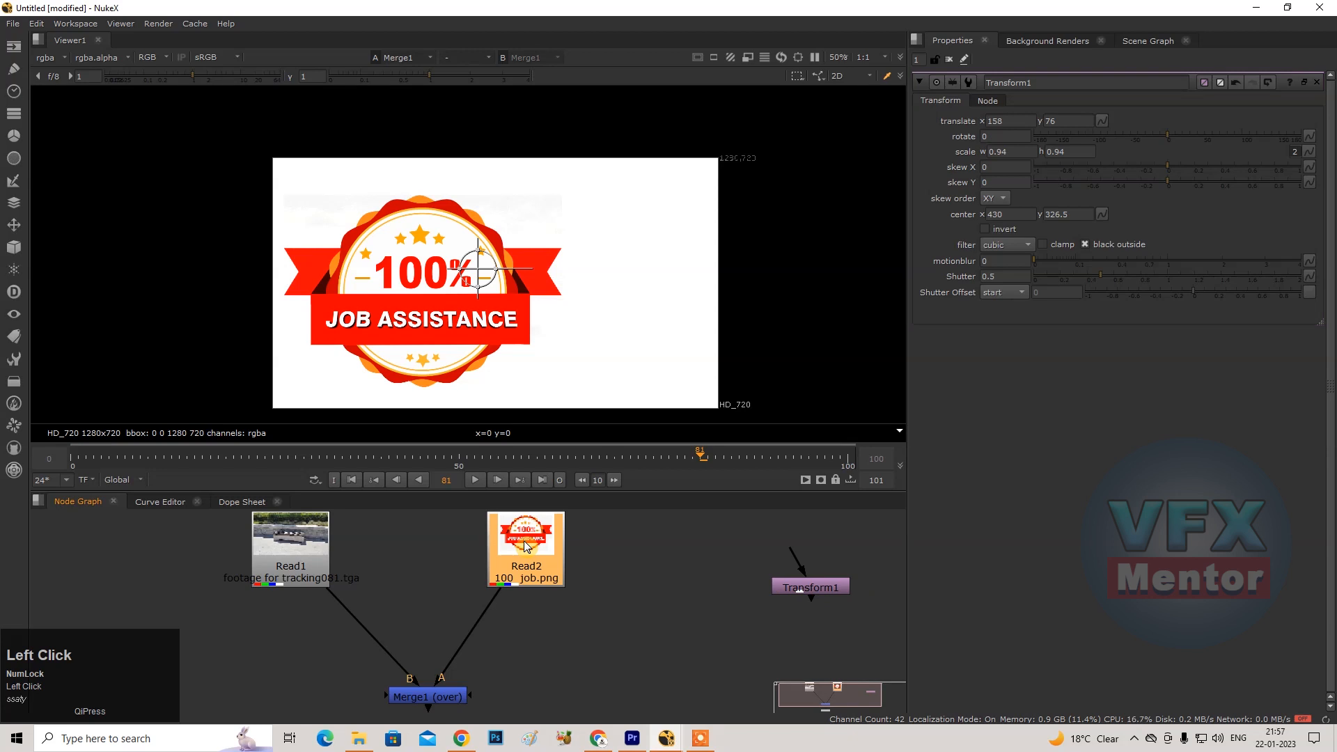
{"action": "scroll", "coordinate": [439, 237], "scroll_direction": "up", "scroll_amount": 3}
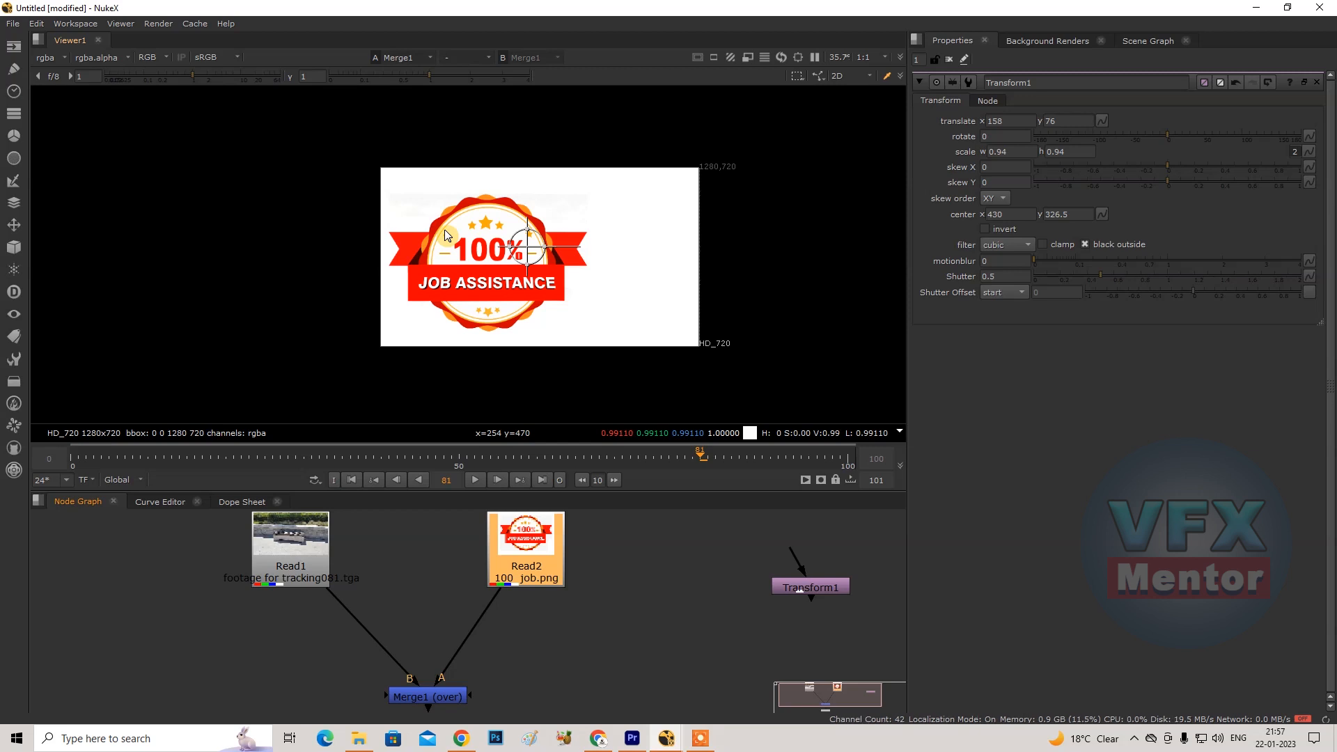
{"action": "key", "text": "Tab"}
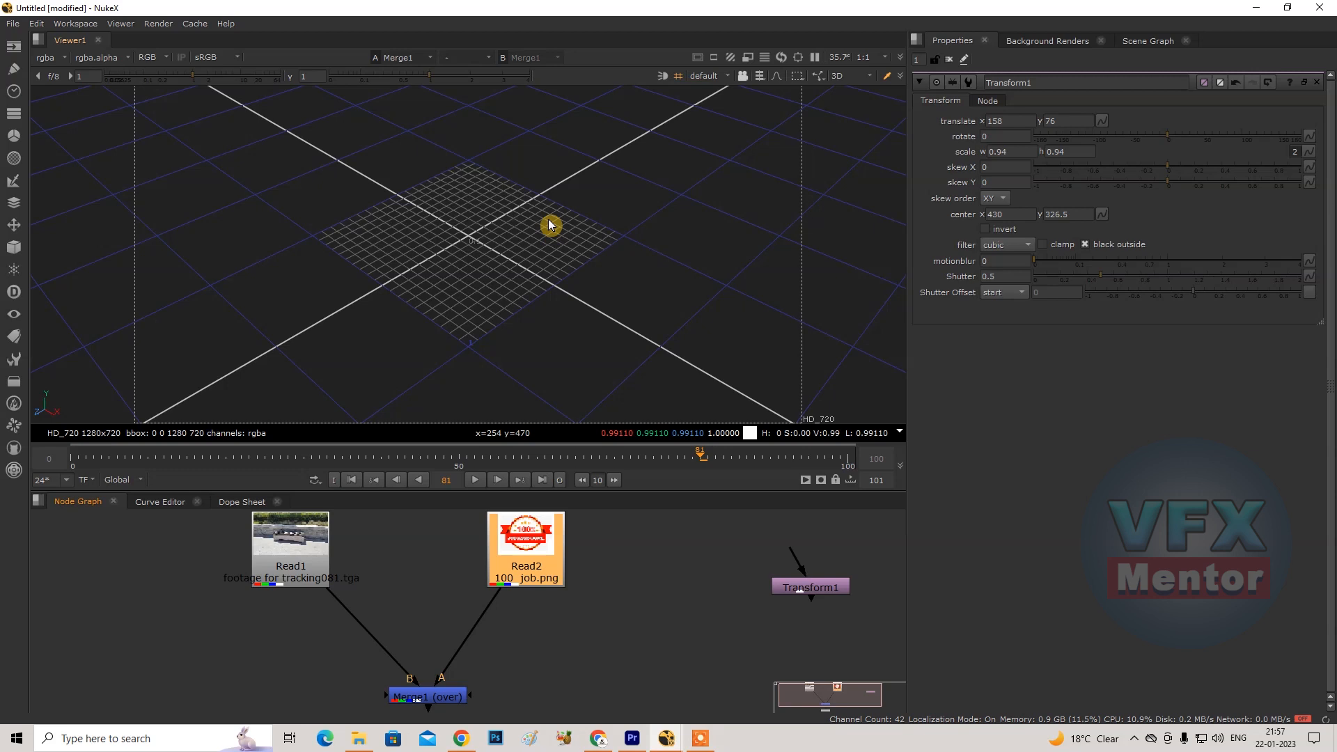
{"action": "key", "text": "Tab"}
Add a Reformat node and insert it between the logo's Read2 node and Merge1.
{"action": "left_click", "coordinate": [666, 561]}
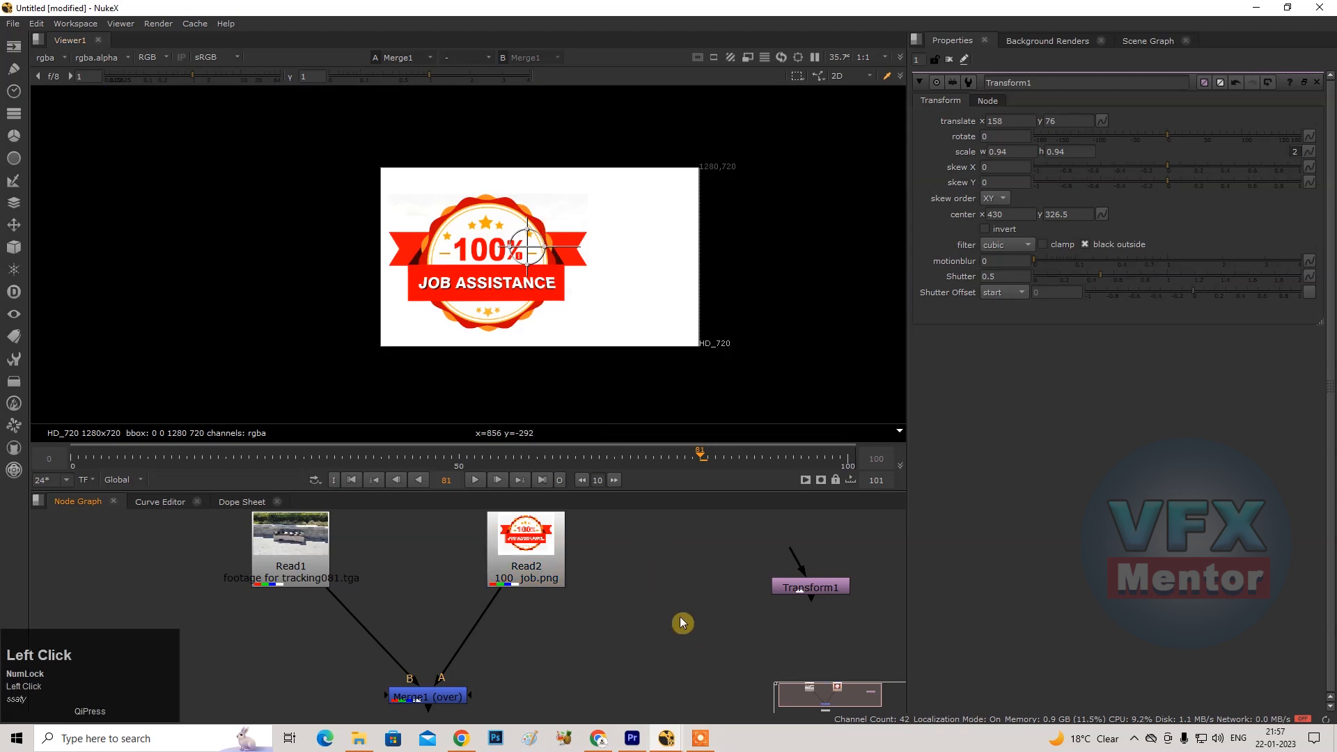
{"action": "key", "text": "Tab"}
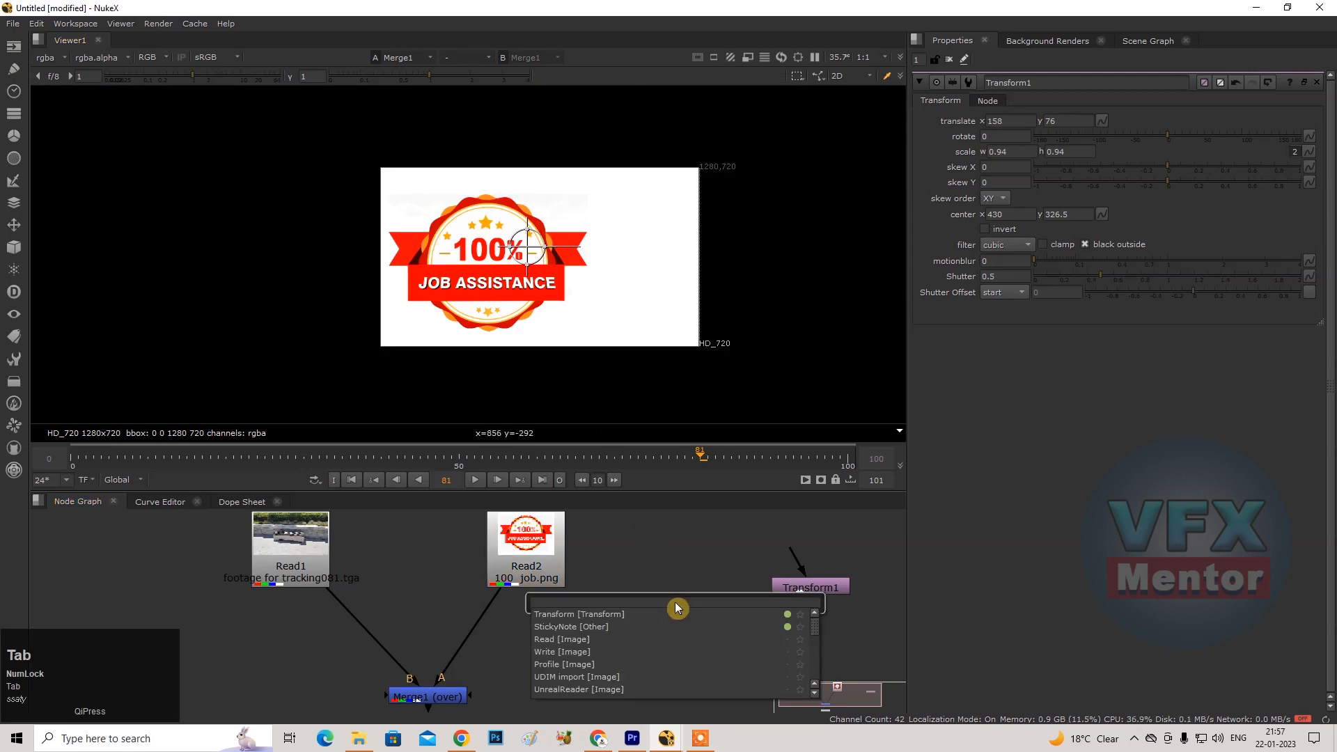
{"action": "type", "text": "refo"}
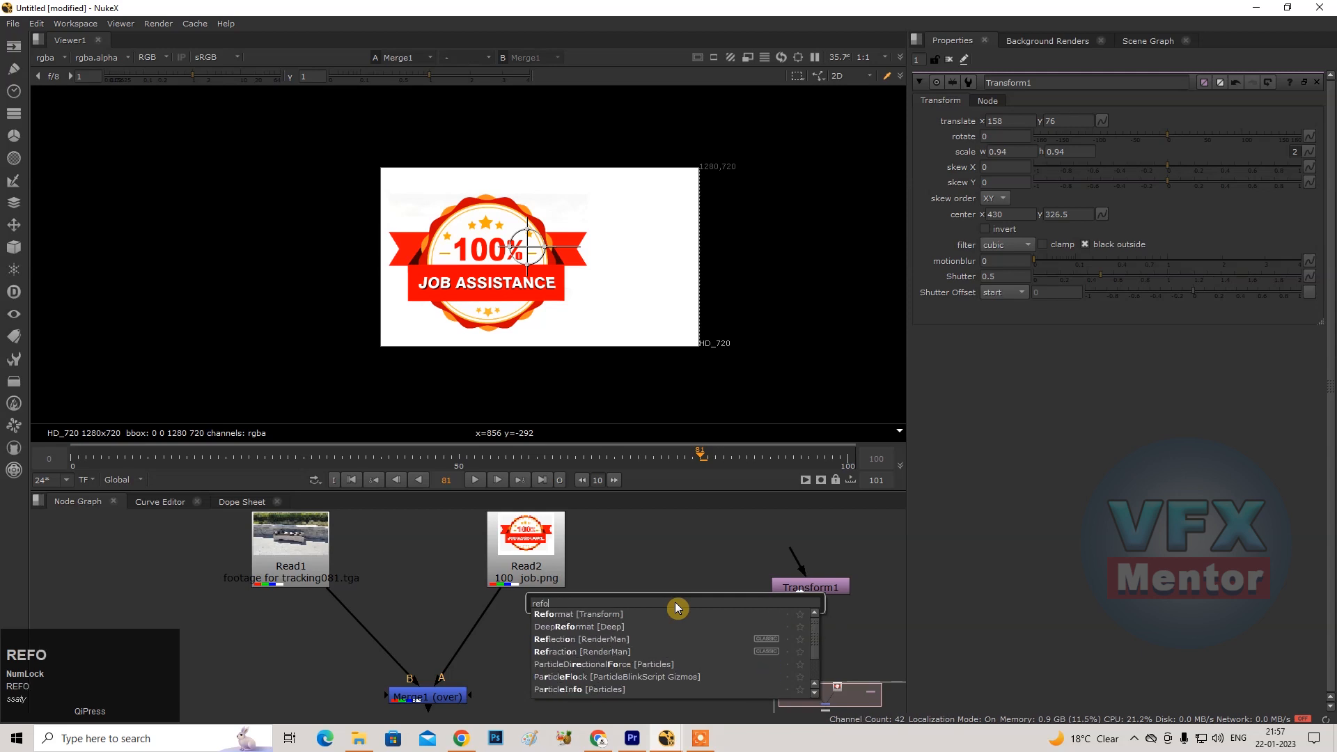
{"action": "type", "text": "rmat"}
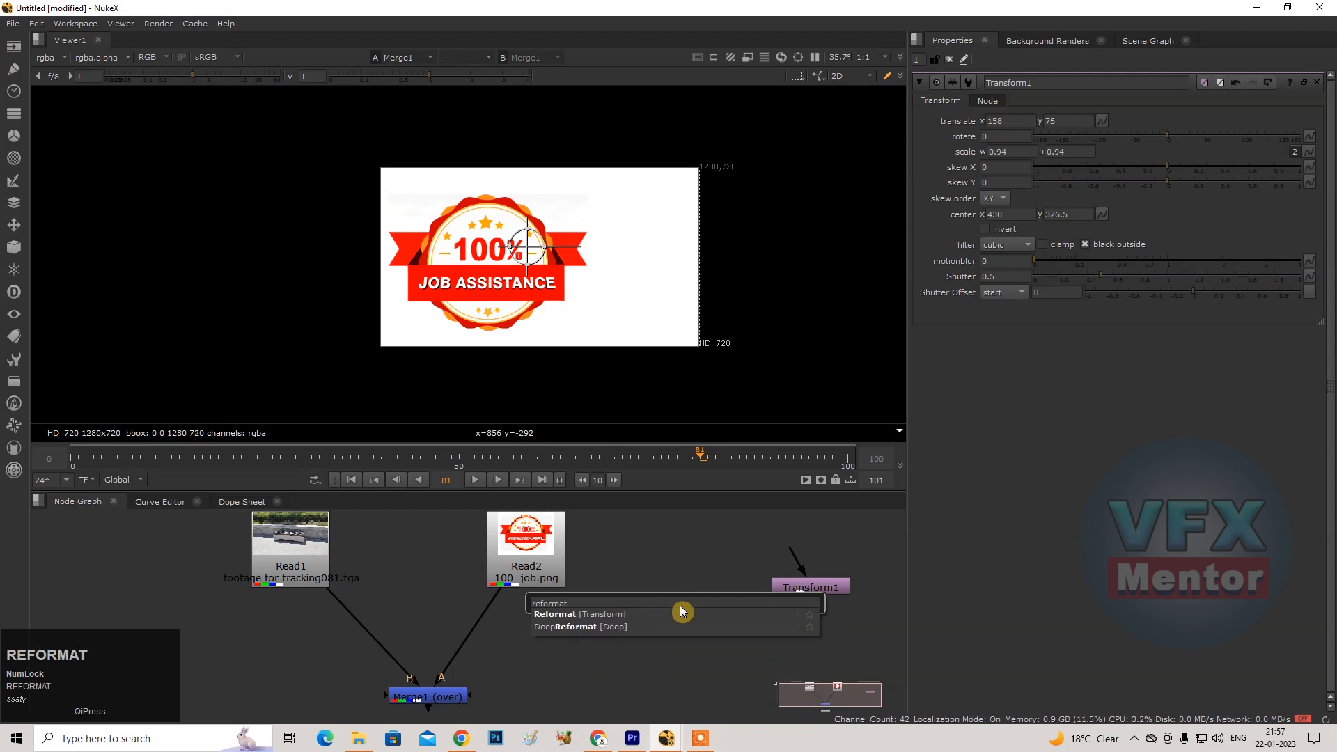
{"action": "left_click", "coordinate": [549, 615]}
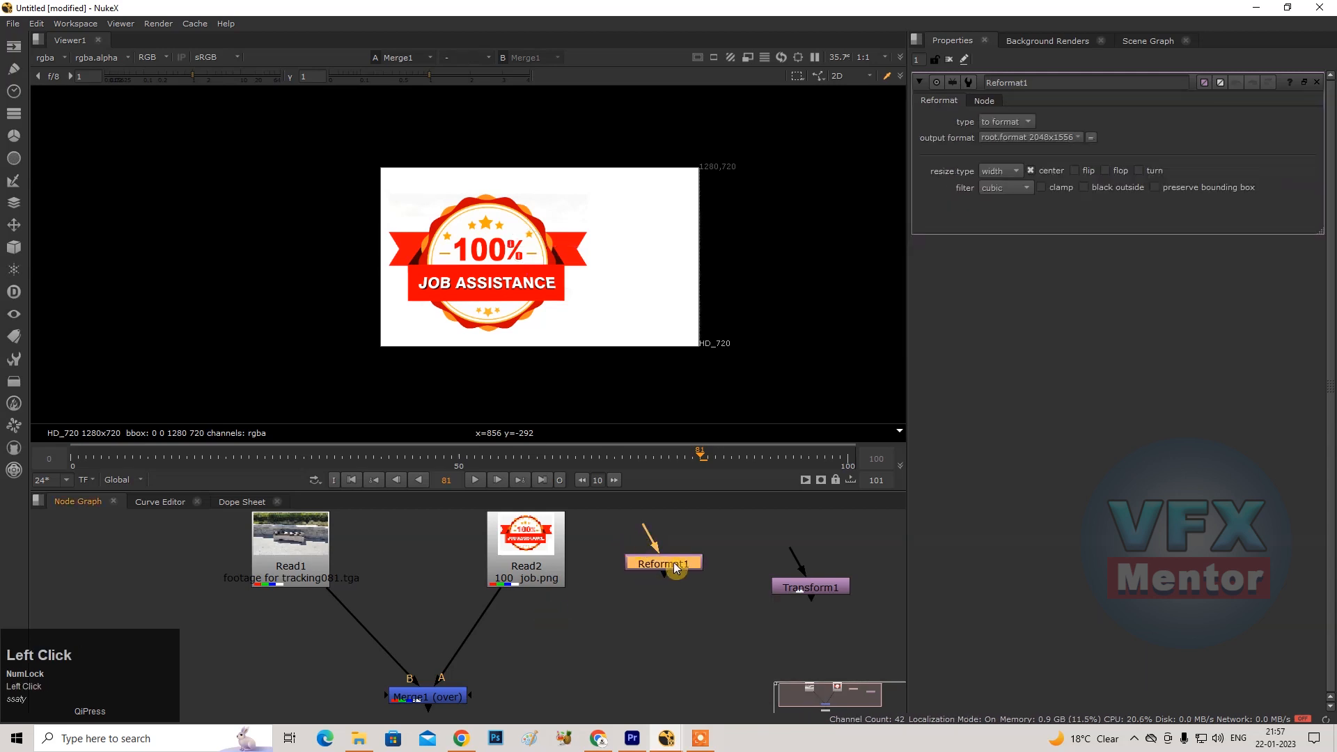
{"action": "left_click_drag", "start_coordinate": [674, 568], "coordinate": [537, 630]}
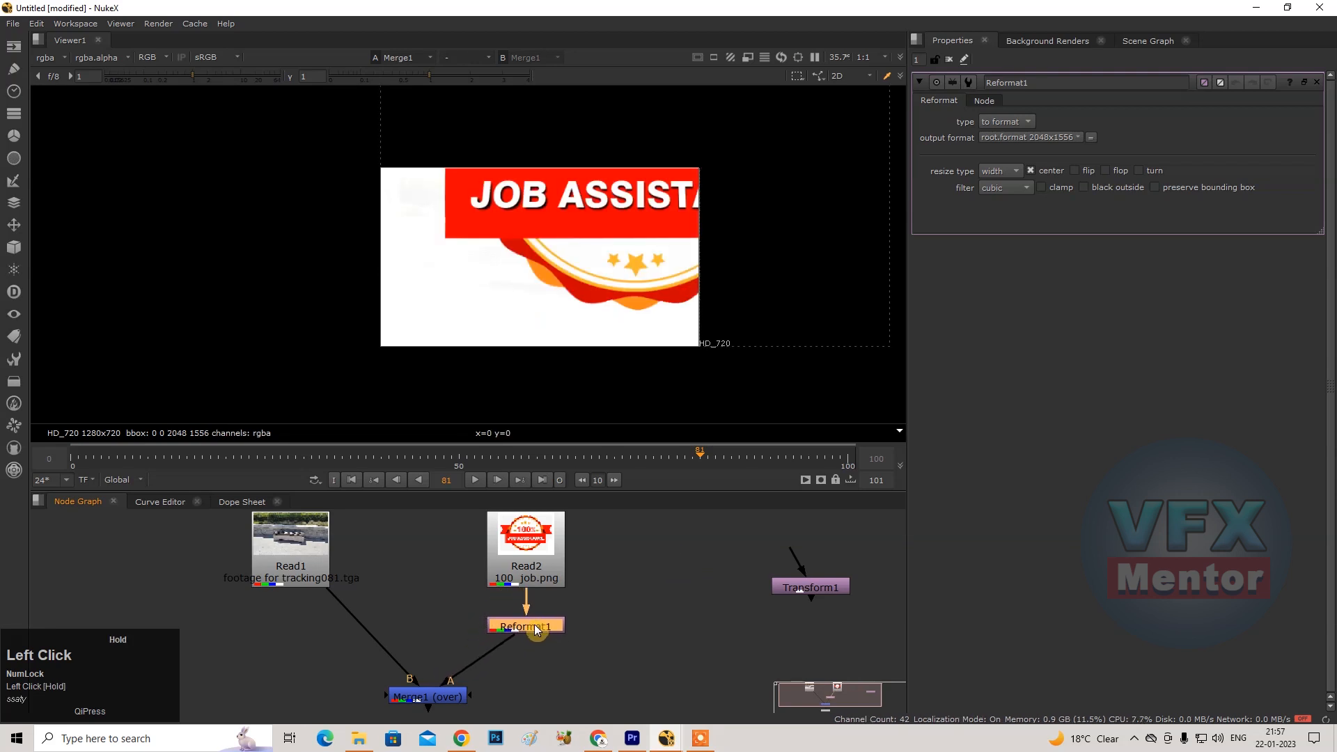
Set the Reformat's output format to HD_720 1280x720 and check the logo's framing.
{"action": "left_click", "coordinate": [1065, 142]}
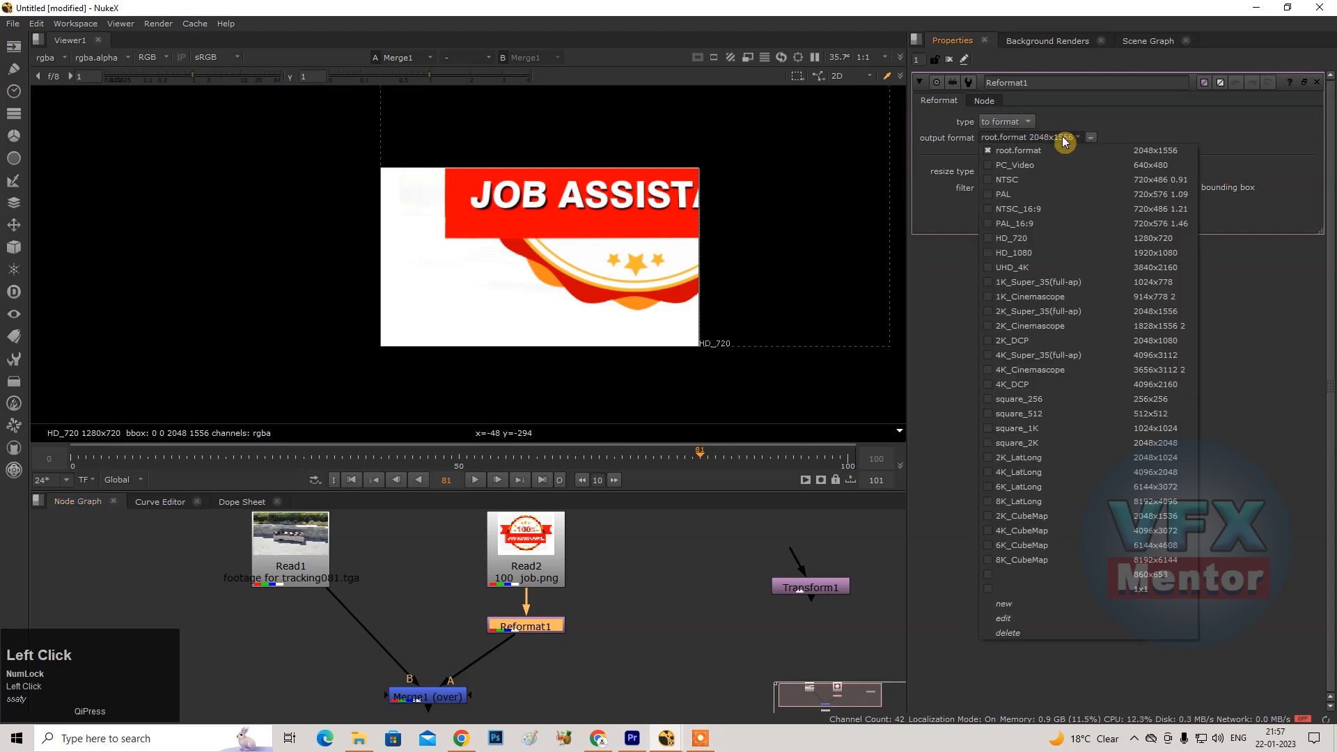
{"action": "left_click", "coordinate": [1167, 243]}
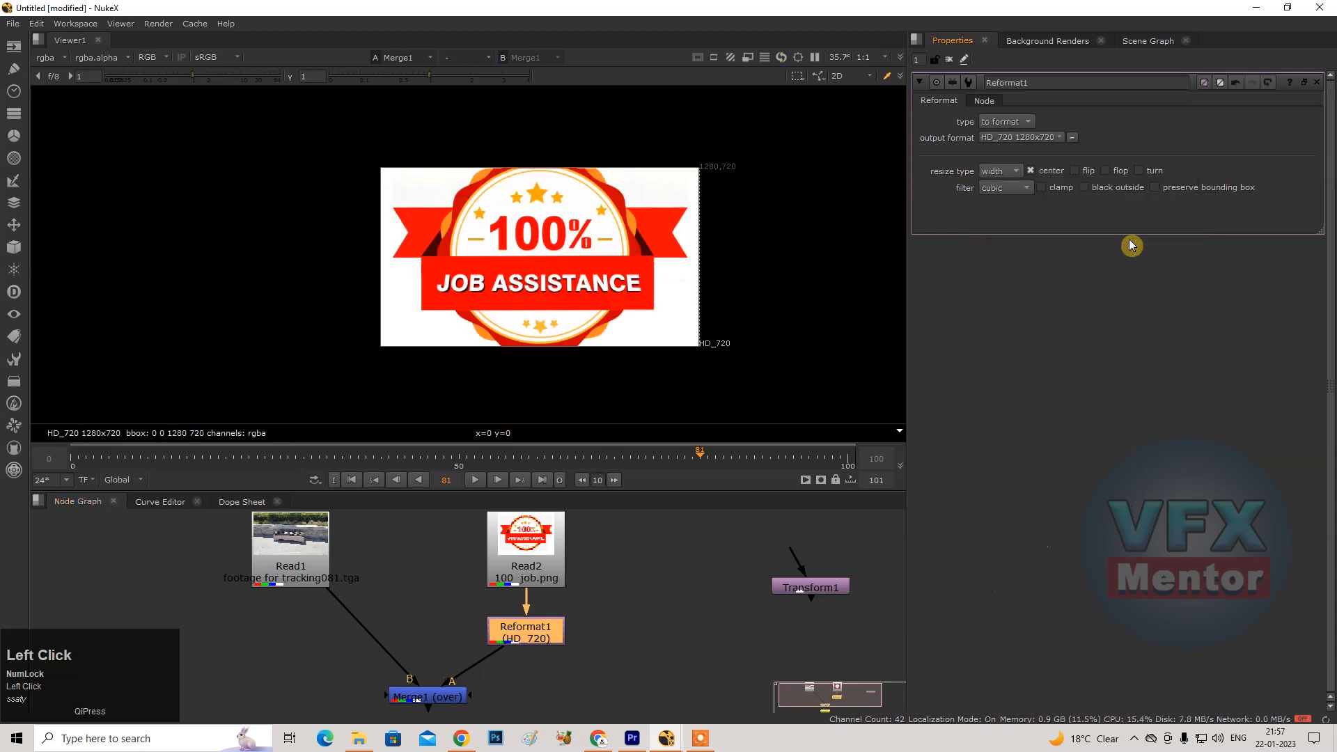
{"action": "scroll", "coordinate": [554, 220], "scroll_direction": "down", "scroll_amount": 2}
{"action": "scroll", "coordinate": [554, 220], "scroll_direction": "up", "scroll_amount": 1}
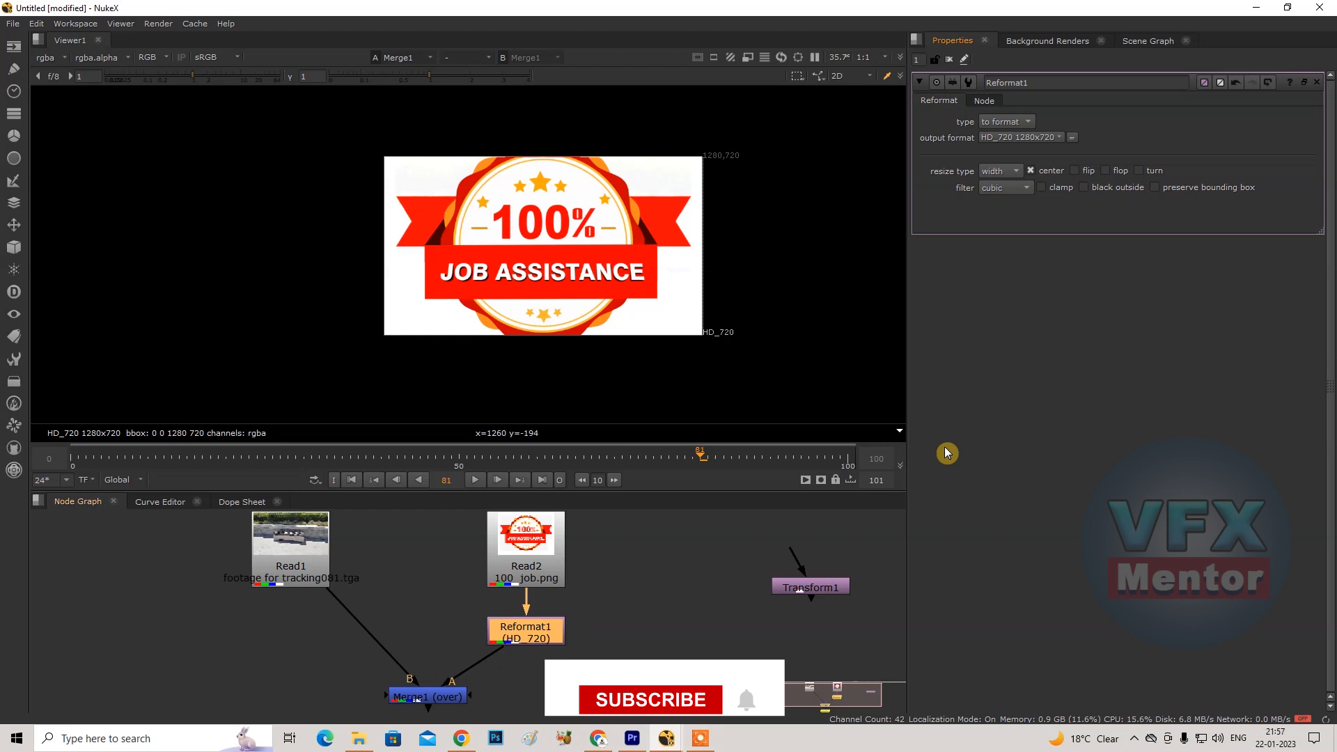
Try the Reformat types to box and scale, with a scale of 0.78, and return the type to to format.
{"action": "left_click", "coordinate": [1006, 122]}
{"action": "left_click", "coordinate": [1016, 139]}
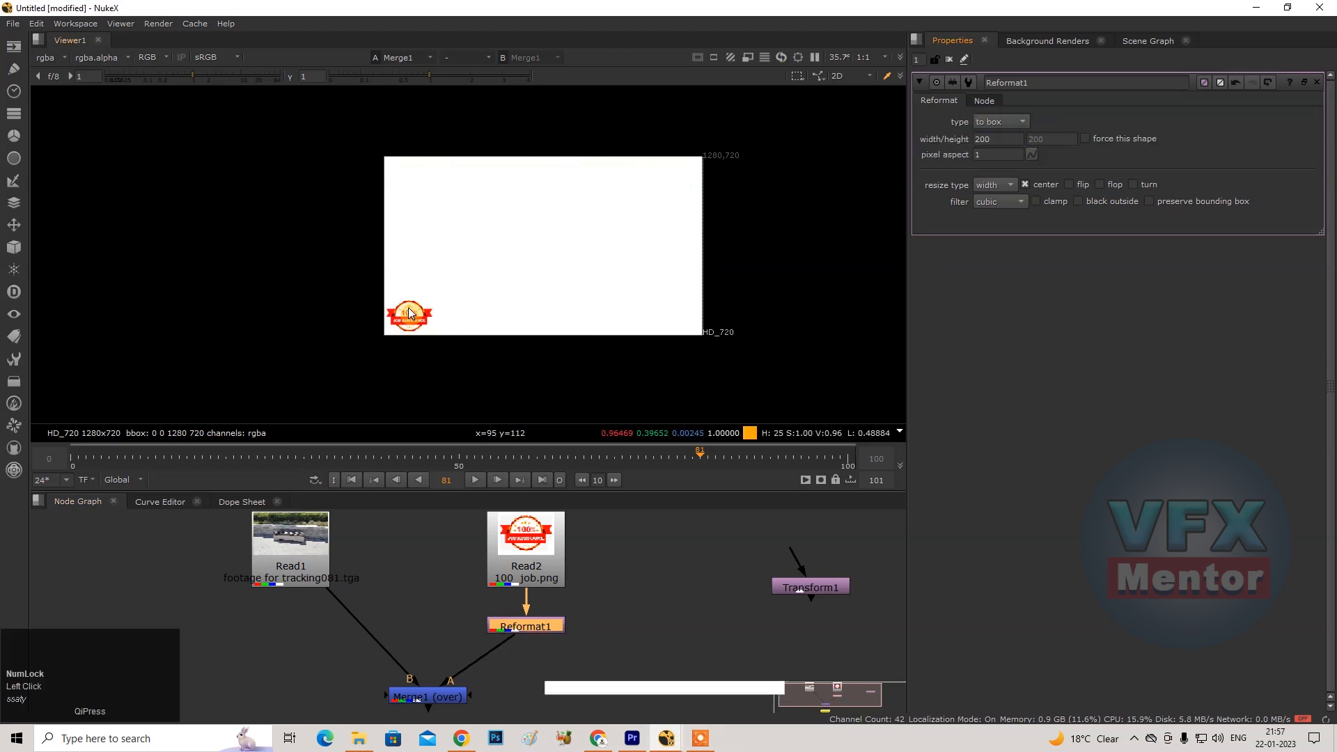
{"action": "left_click", "coordinate": [1013, 124]}
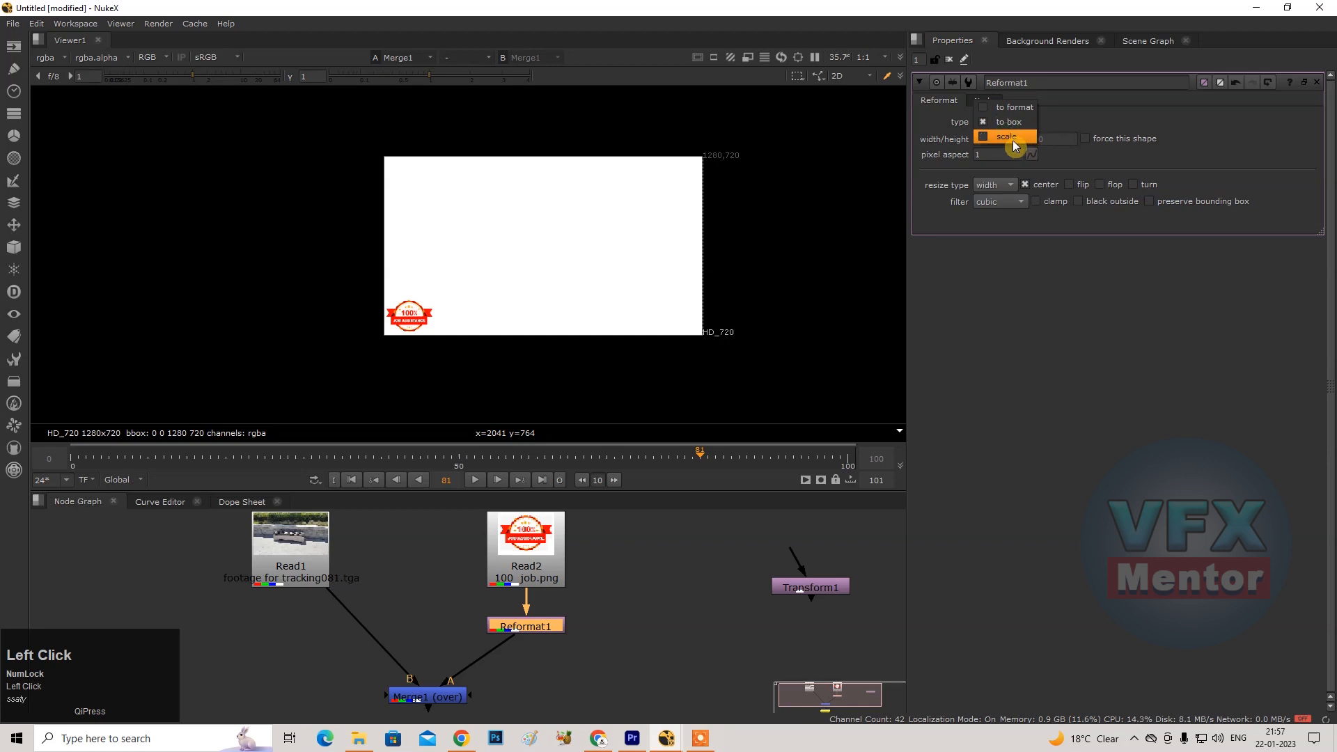
{"action": "left_click", "coordinate": [1013, 137]}
{"action": "mouse_move", "coordinate": [1154, 142]}
{"action": "left_mouse_down"}
{"action": "mouse_move", "coordinate": [1112, 149]}
{"action": "mouse_move", "coordinate": [1206, 146]}
{"action": "mouse_move", "coordinate": [1139, 144]}
{"action": "left_mouse_up"}
{"action": "left_click", "coordinate": [1000, 131]}
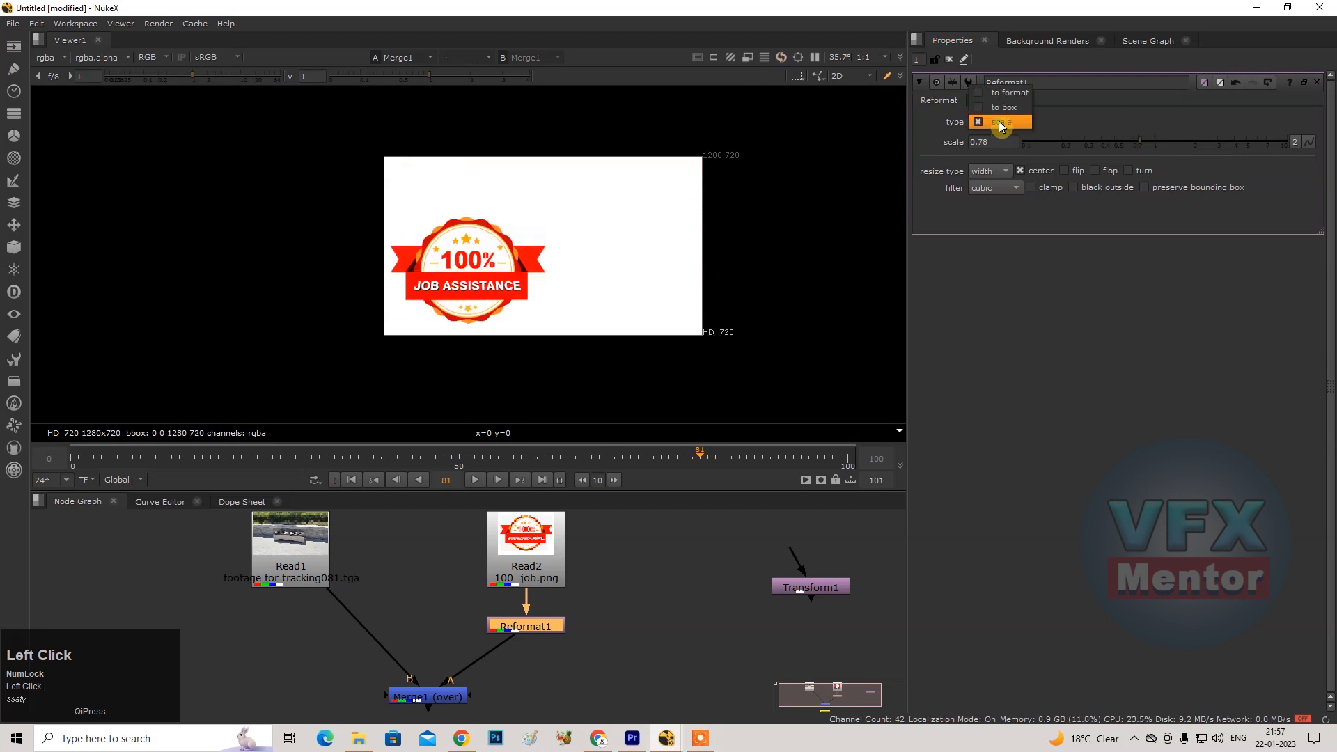
{"action": "left_click", "coordinate": [1006, 92]}
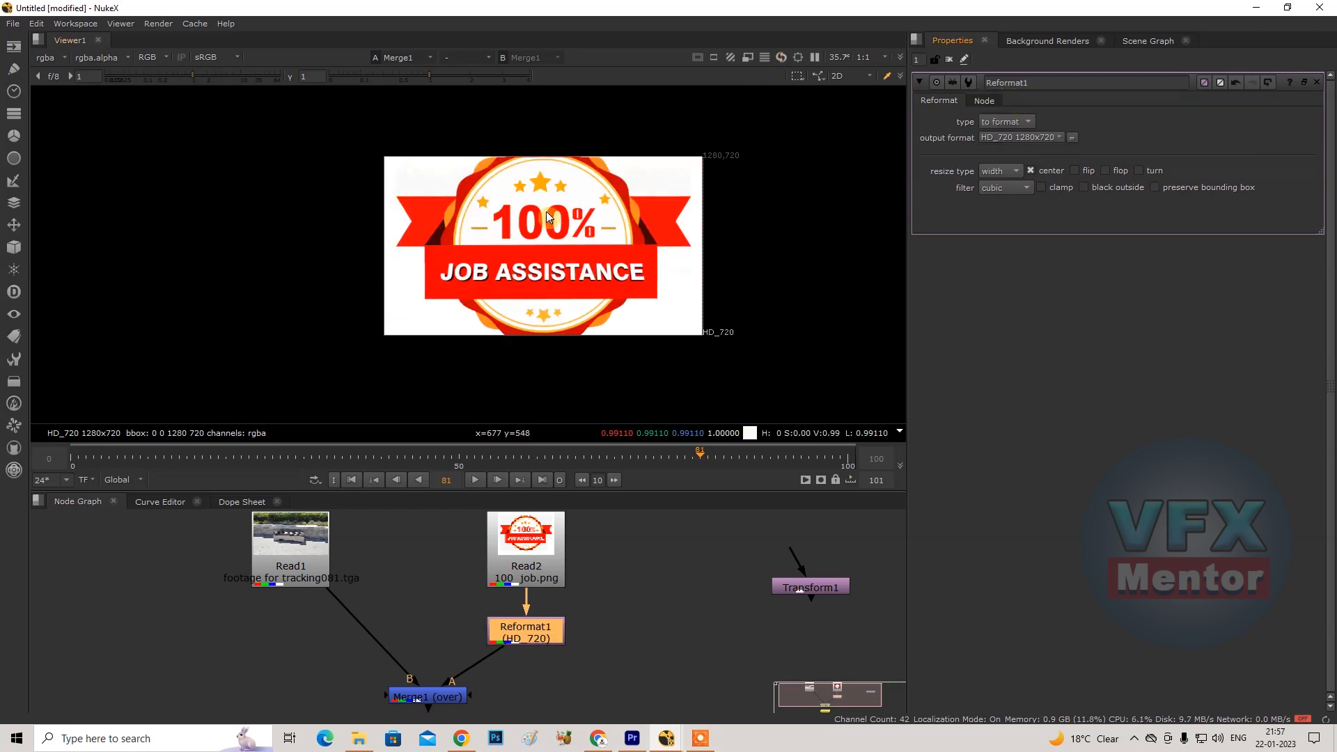
Try the fit and fill resize types on the Reformat and set the resize type to none.
{"action": "left_click", "coordinate": [1013, 171]}
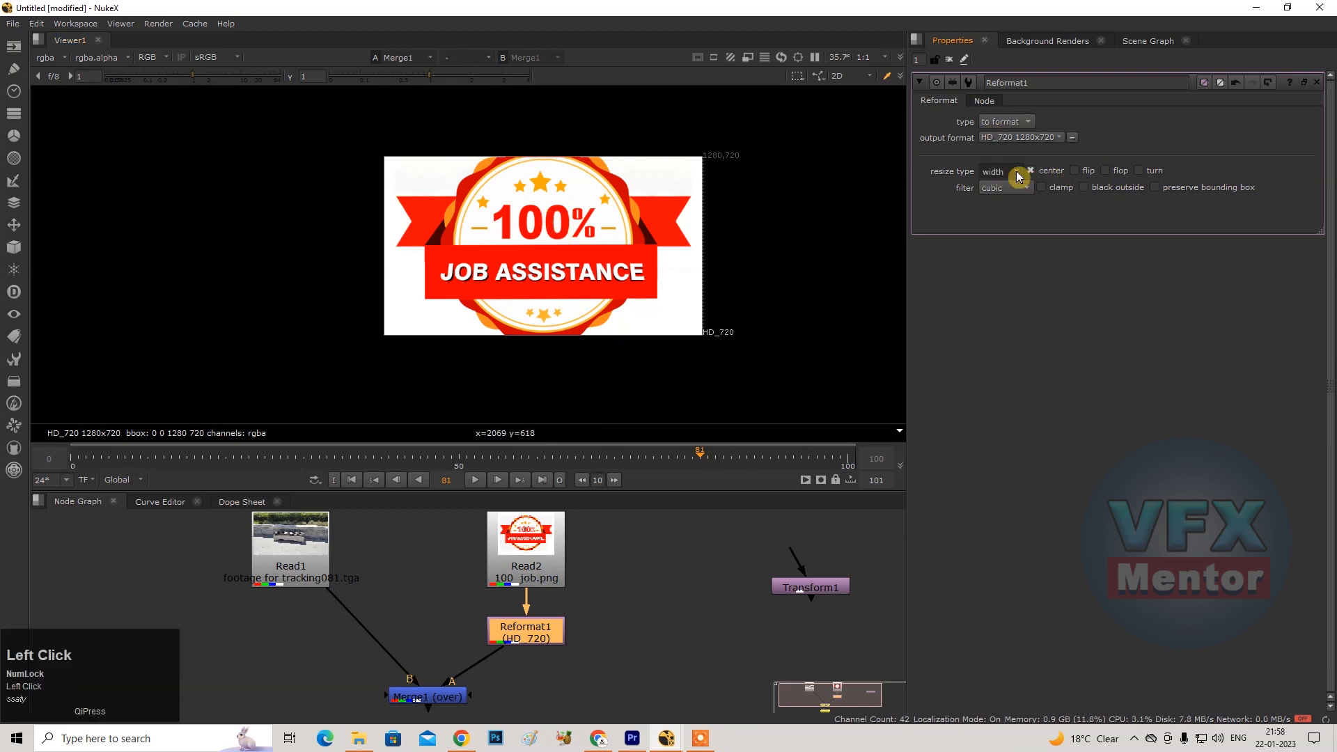
{"action": "left_click", "coordinate": [1019, 203]}
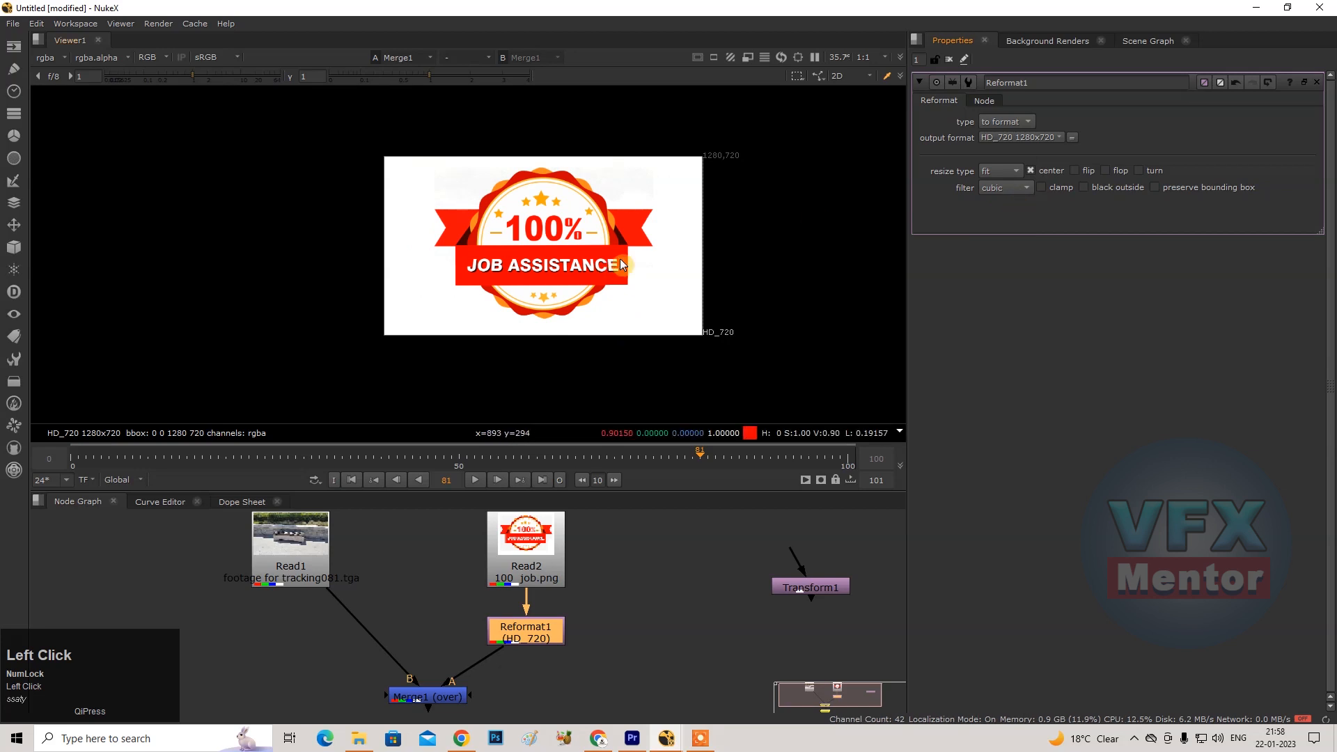
{"action": "left_click", "coordinate": [1013, 172]}
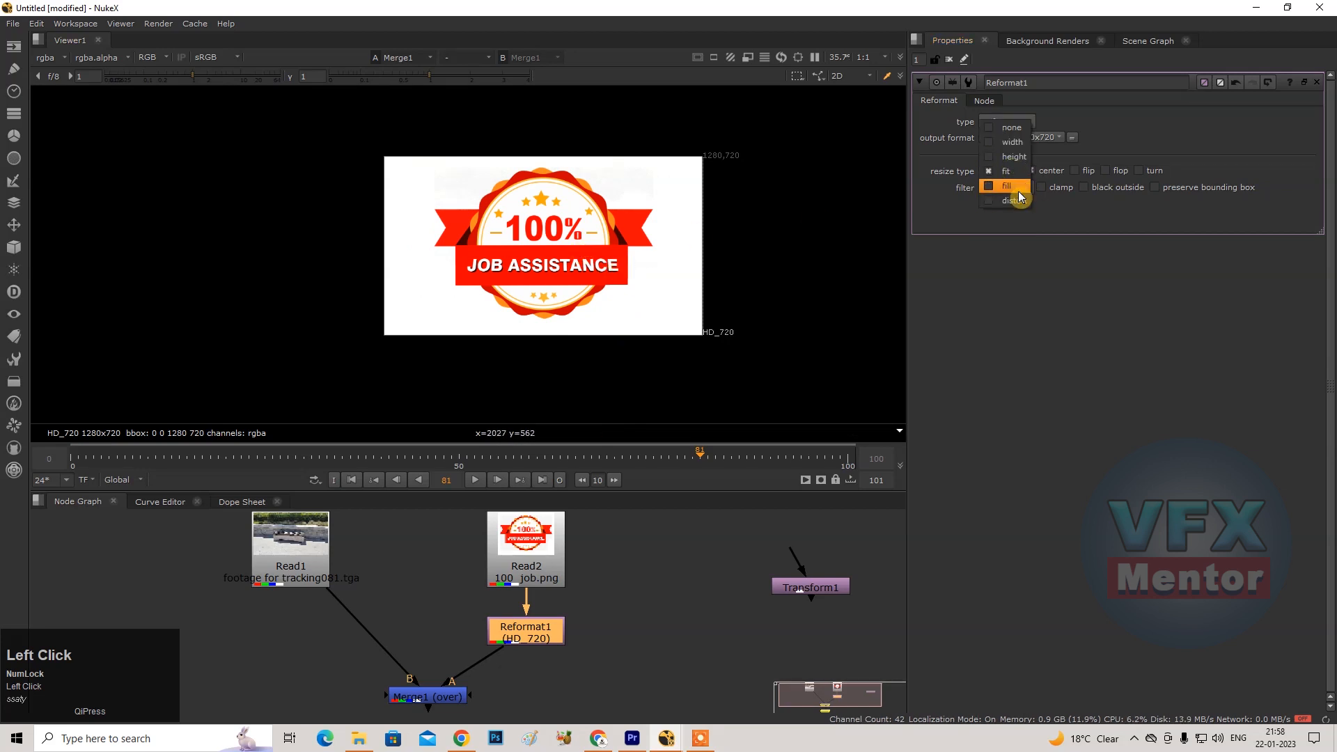
{"action": "left_click", "coordinate": [1016, 190]}
{"action": "left_click", "coordinate": [1002, 171]}
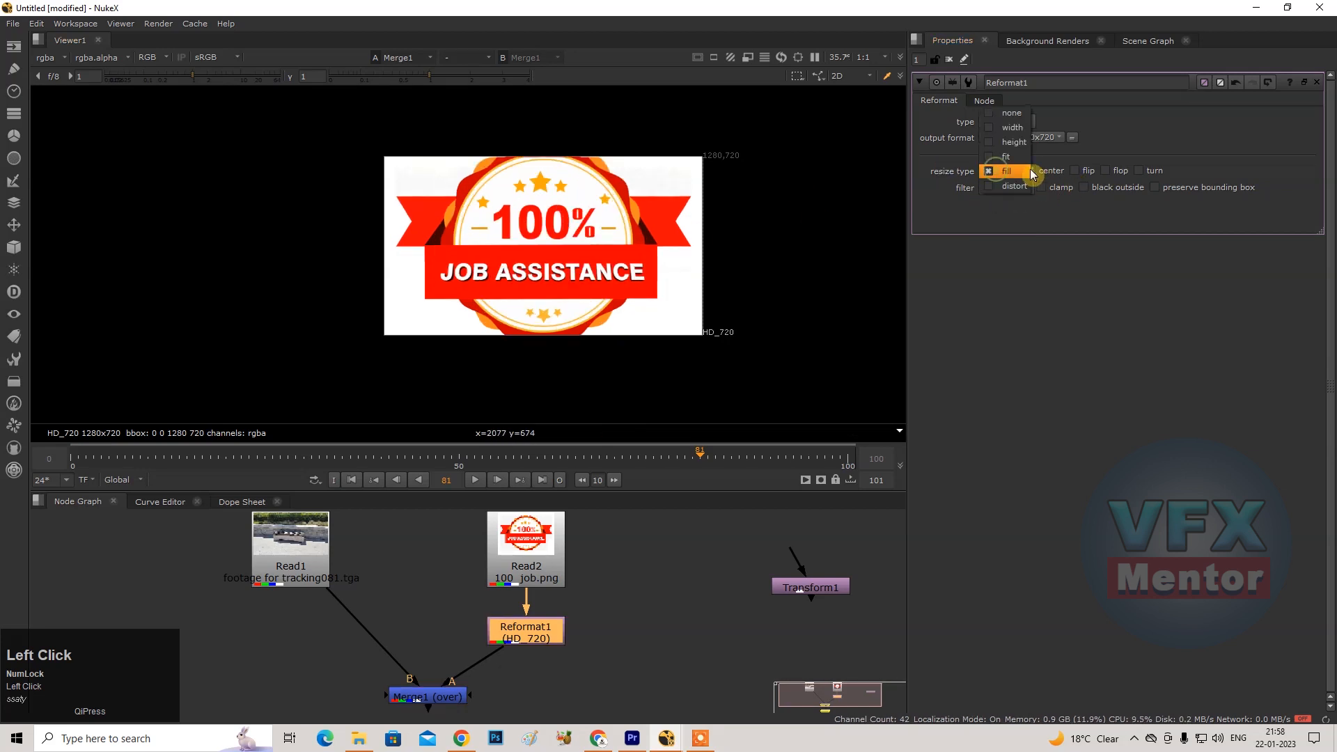
{"action": "left_click", "coordinate": [1011, 114]}
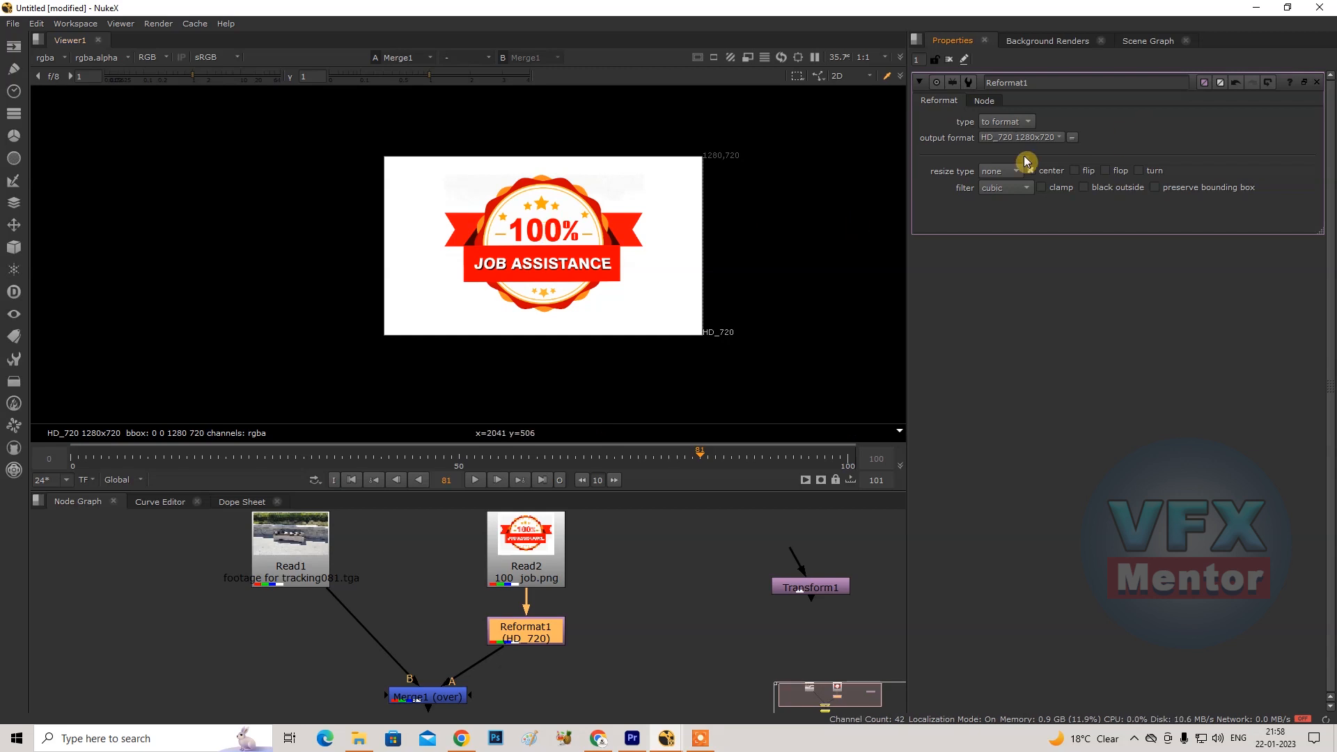
Try the Reformat's flip and flop options on the logo, separately and combined, and turn both off.
{"action": "left_click", "coordinate": [1075, 171]}
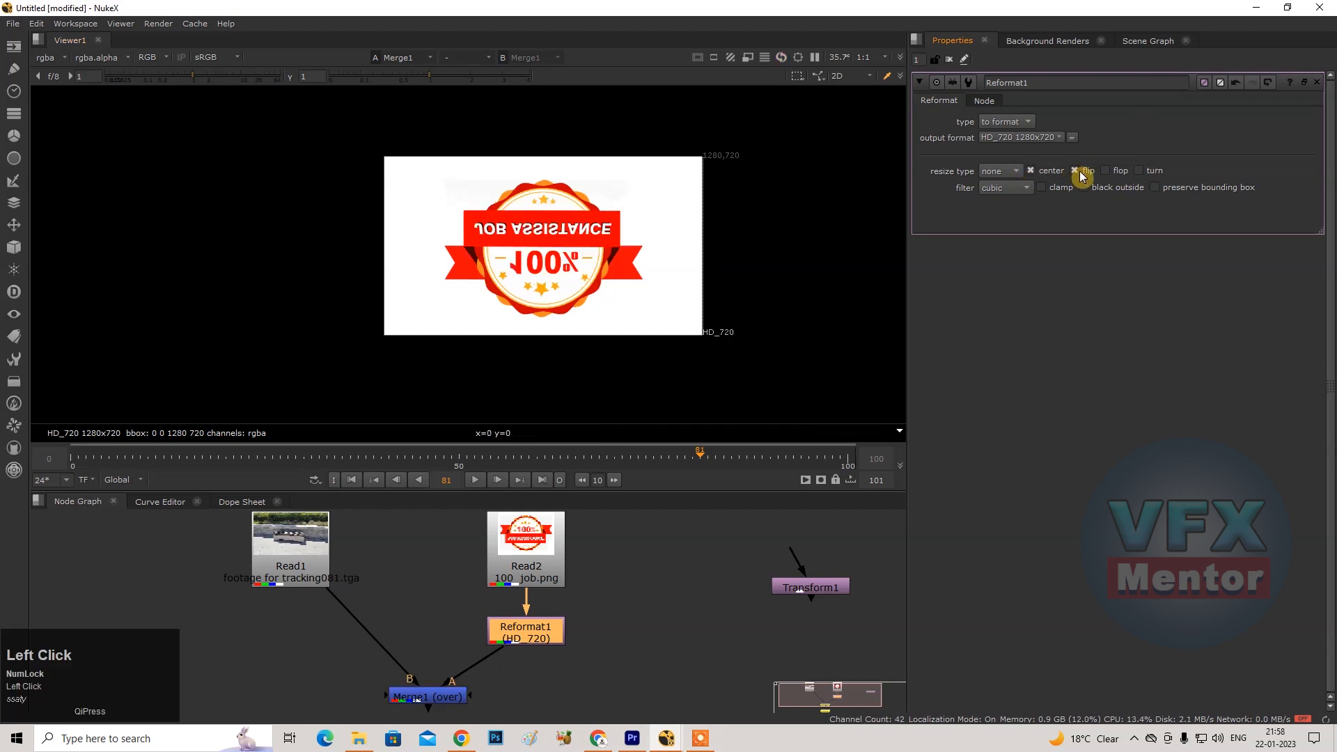
{"action": "left_click", "coordinate": [1076, 171]}
{"action": "left_click", "coordinate": [1104, 171]}
{"action": "left_click", "coordinate": [1076, 172]}
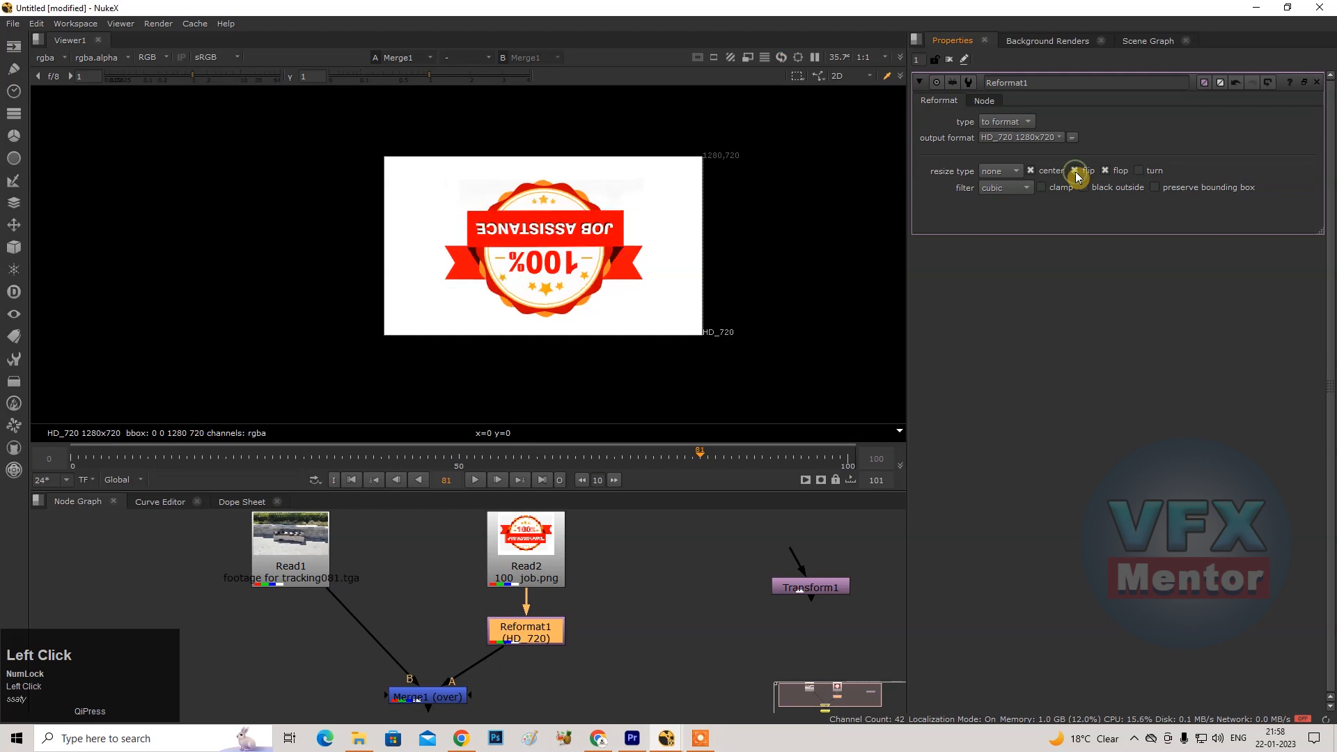
{"action": "left_click", "coordinate": [1076, 171]}
{"action": "left_click", "coordinate": [1105, 171]}
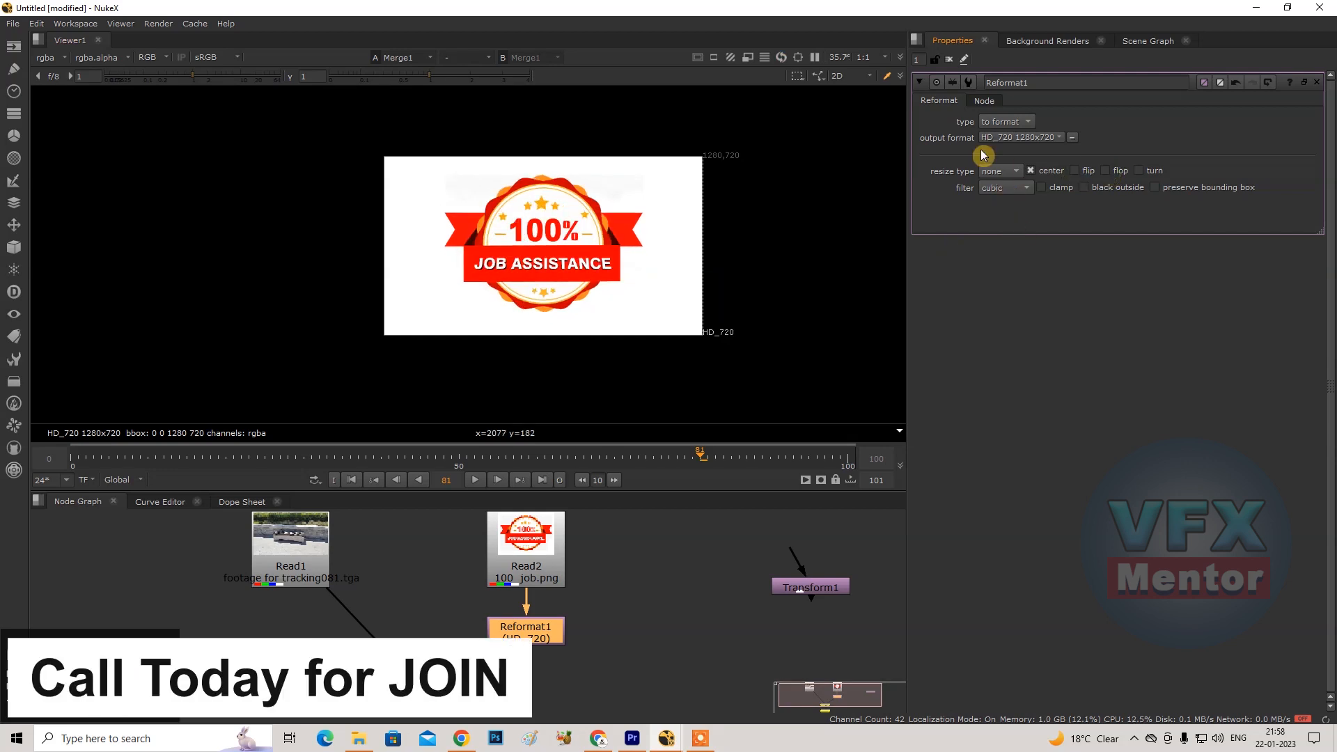
View Merge1 and set its operation to multiply so the logo blends with the footage.
{"action": "middle_click_drag", "start_coordinate": [617, 596], "coordinate": [629, 560]}
{"action": "middle_click_drag", "start_coordinate": [636, 626], "coordinate": [637, 572]}
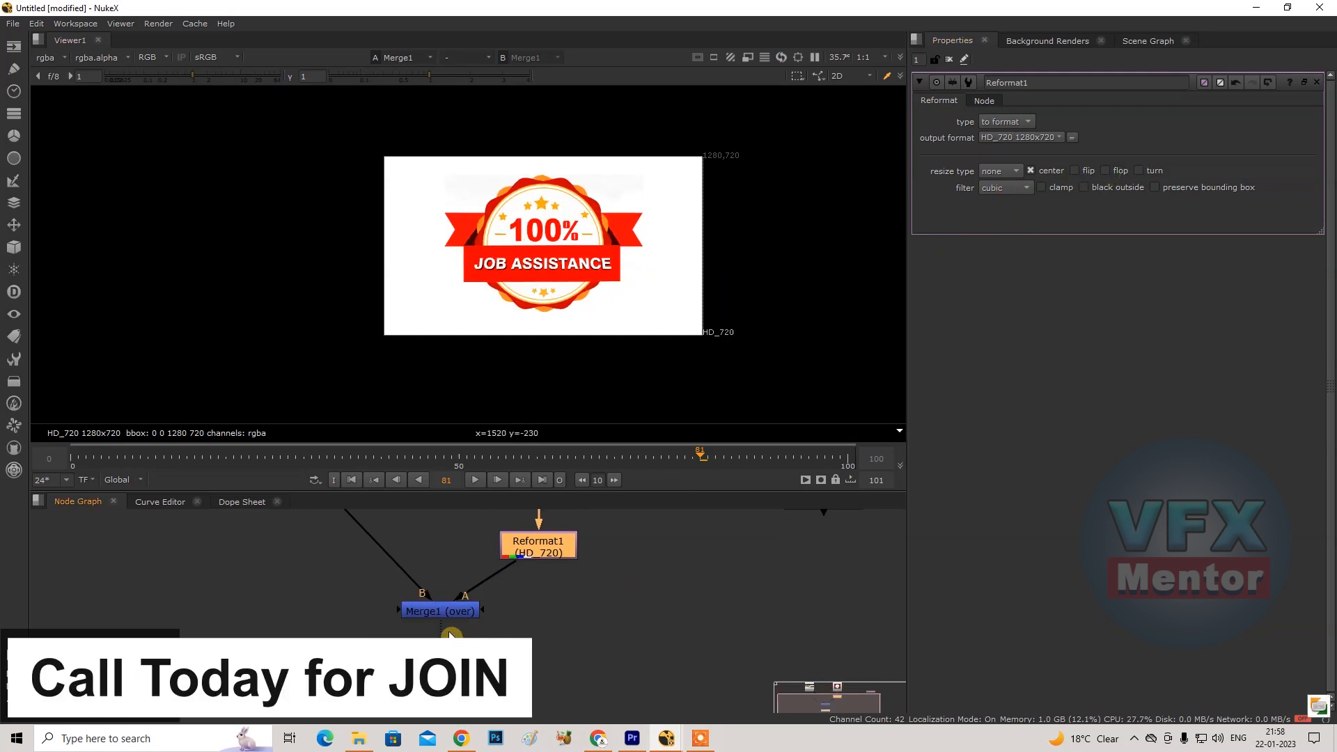
{"action": "left_click", "coordinate": [450, 619]}
{"action": "key", "text": "1"}
{"action": "left_click", "coordinate": [1068, 156]}
{"action": "left_click", "coordinate": [1015, 128]}
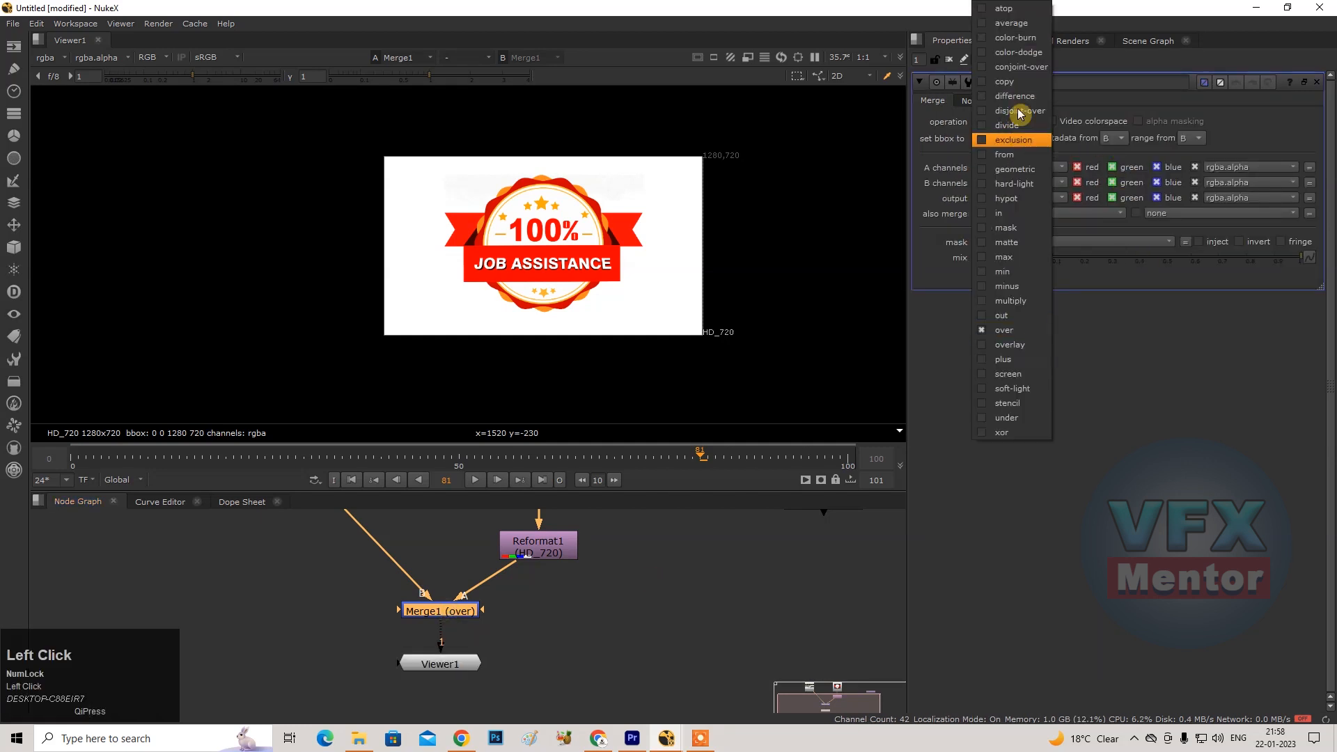
{"action": "left_click", "coordinate": [1021, 301]}
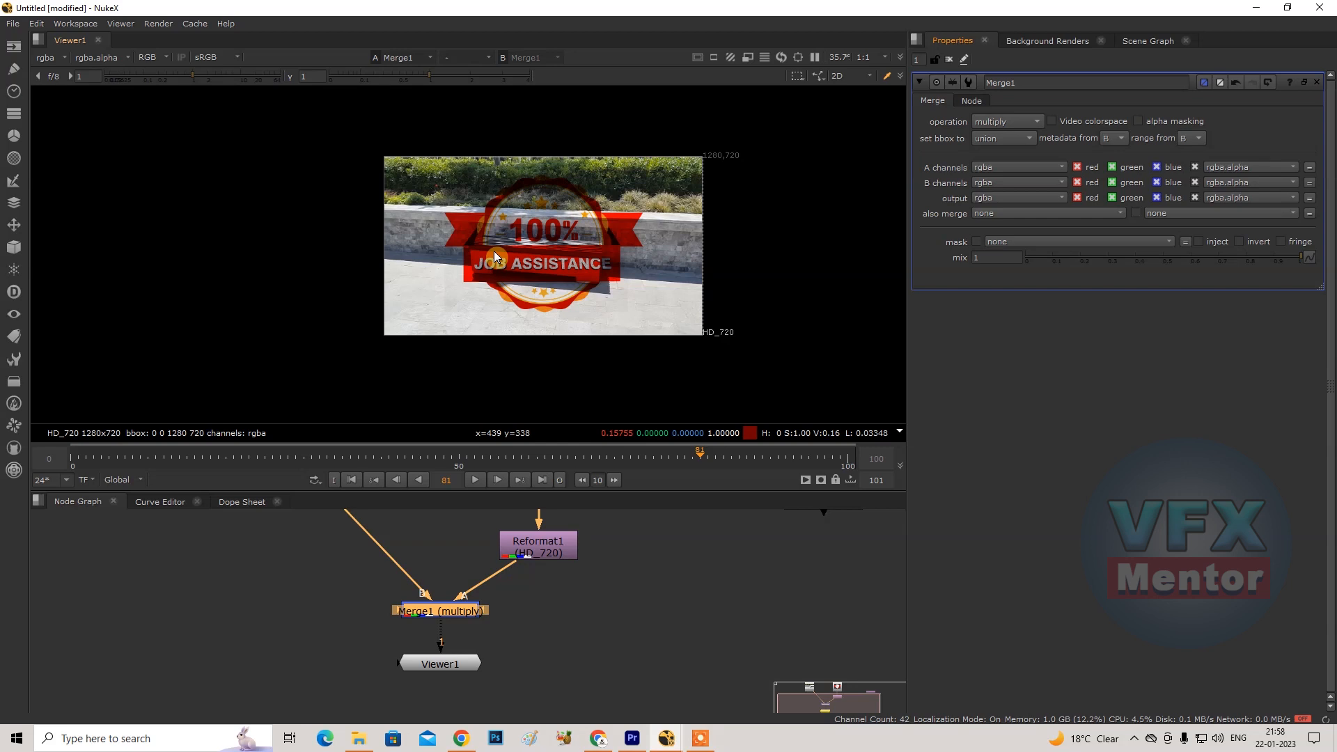
Set Merge1's operation to over.
{"action": "left_click", "coordinate": [1015, 122]}
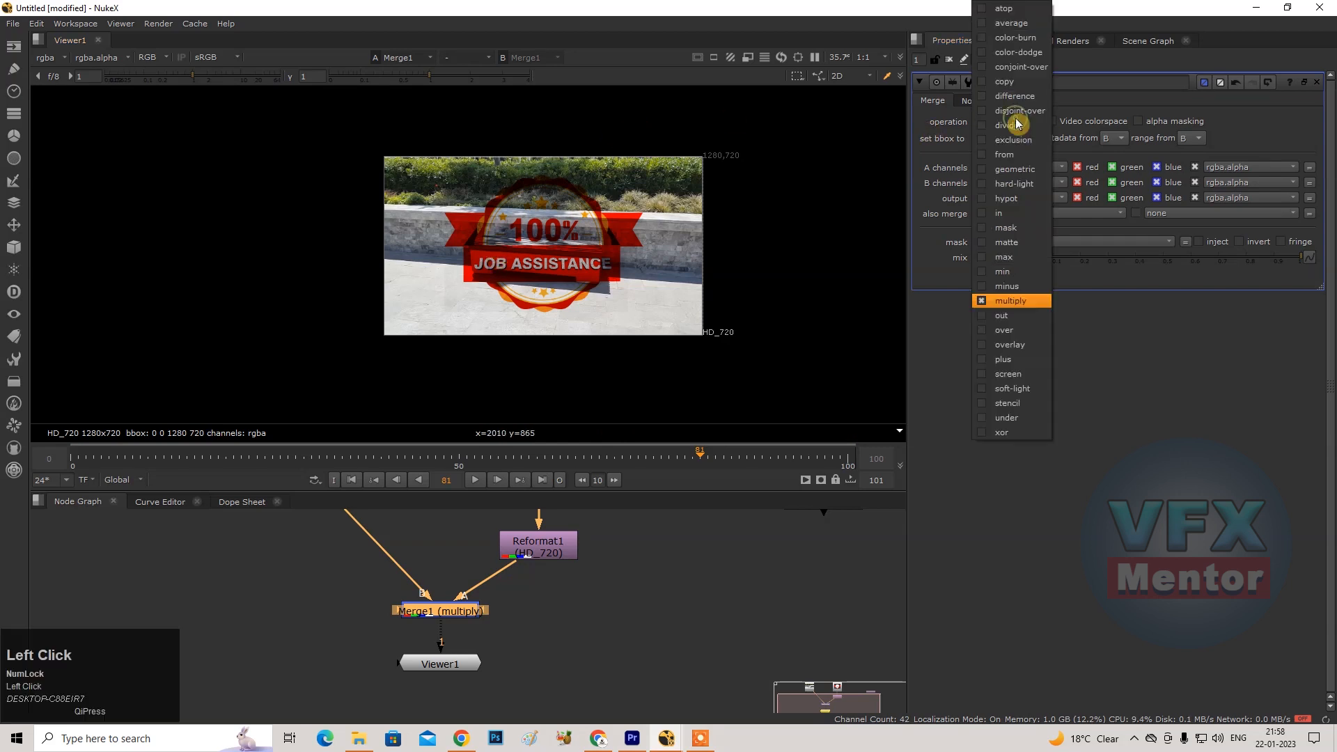
{"action": "scroll", "coordinate": [1029, 112], "scroll_direction": "up", "scroll_amount": 2}
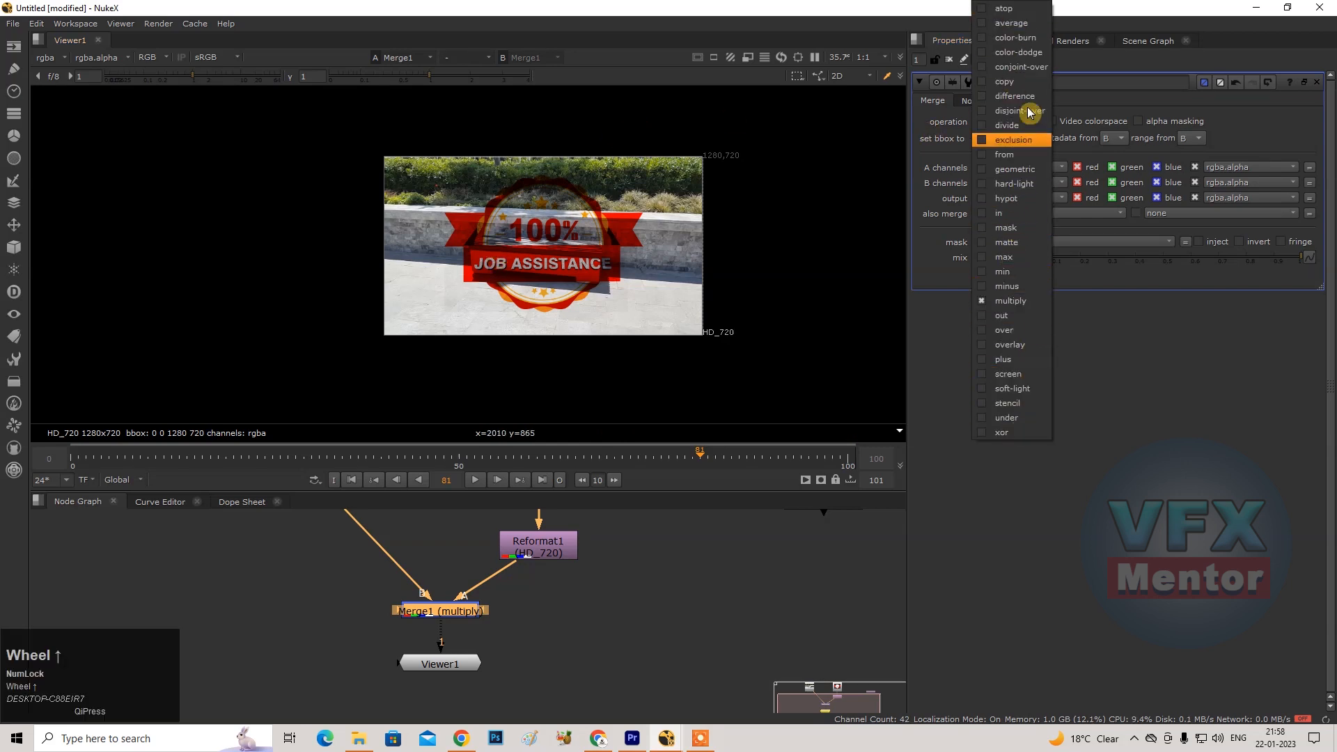
{"action": "left_click", "coordinate": [1018, 329]}
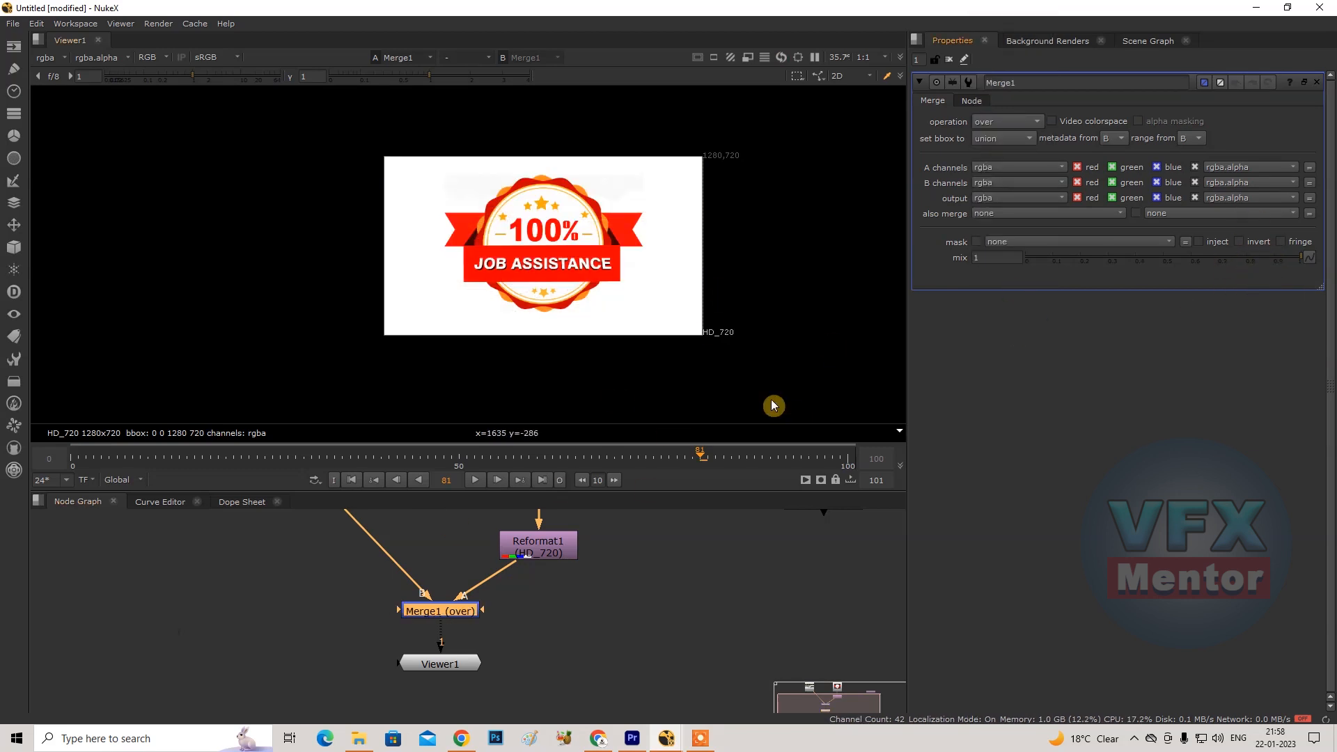
Open the settings of the logo's Read2 node and enable Premultiplied for the 100_job.png image.
{"action": "middle_click_drag", "start_coordinate": [597, 568], "coordinate": [546, 594]}
{"action": "left_click", "coordinate": [521, 540]}
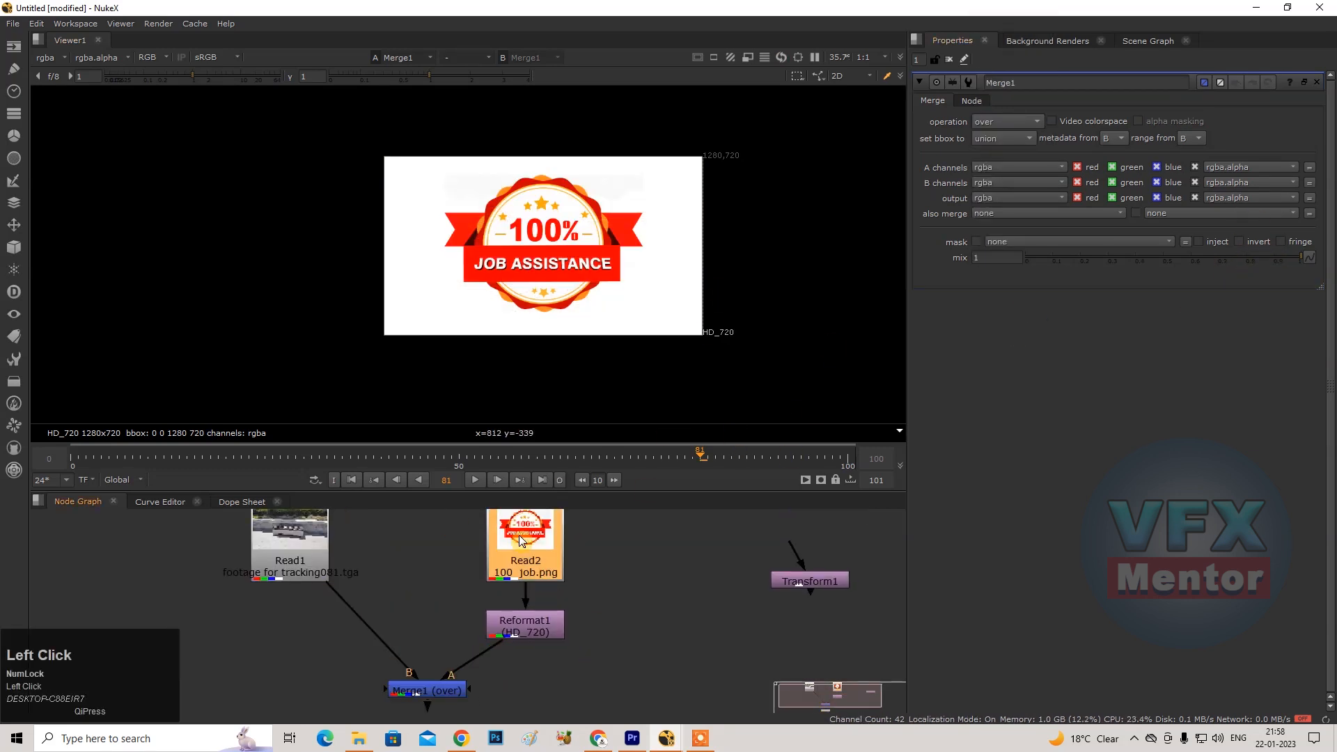
{"action": "left_click", "coordinate": [1136, 274]}
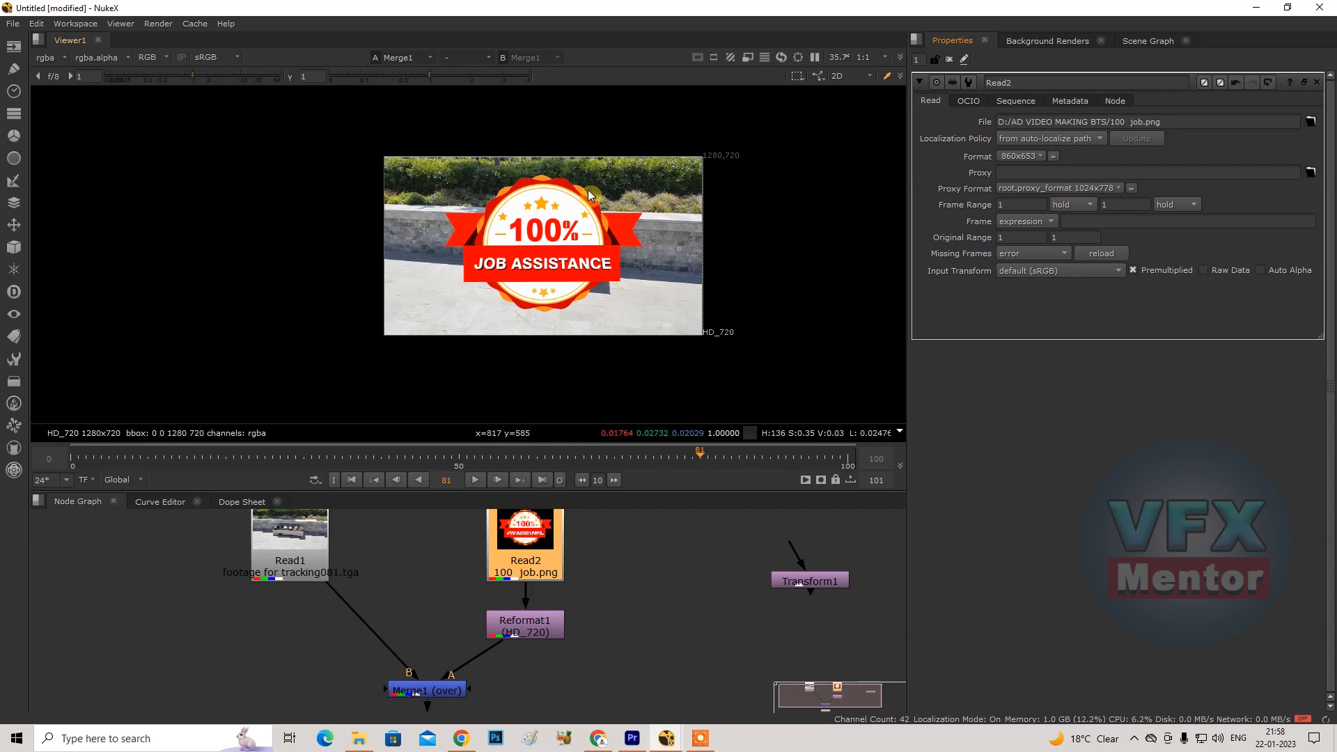
Examine the logo over the footage and go through the Read2, Reformat1 and Merge1 nodes, ending with Merge1's settings.
{"action": "scroll", "coordinate": [591, 195], "scroll_direction": "up", "scroll_amount": 2}
{"action": "scroll", "coordinate": [599, 216], "scroll_direction": "down", "scroll_amount": 3}
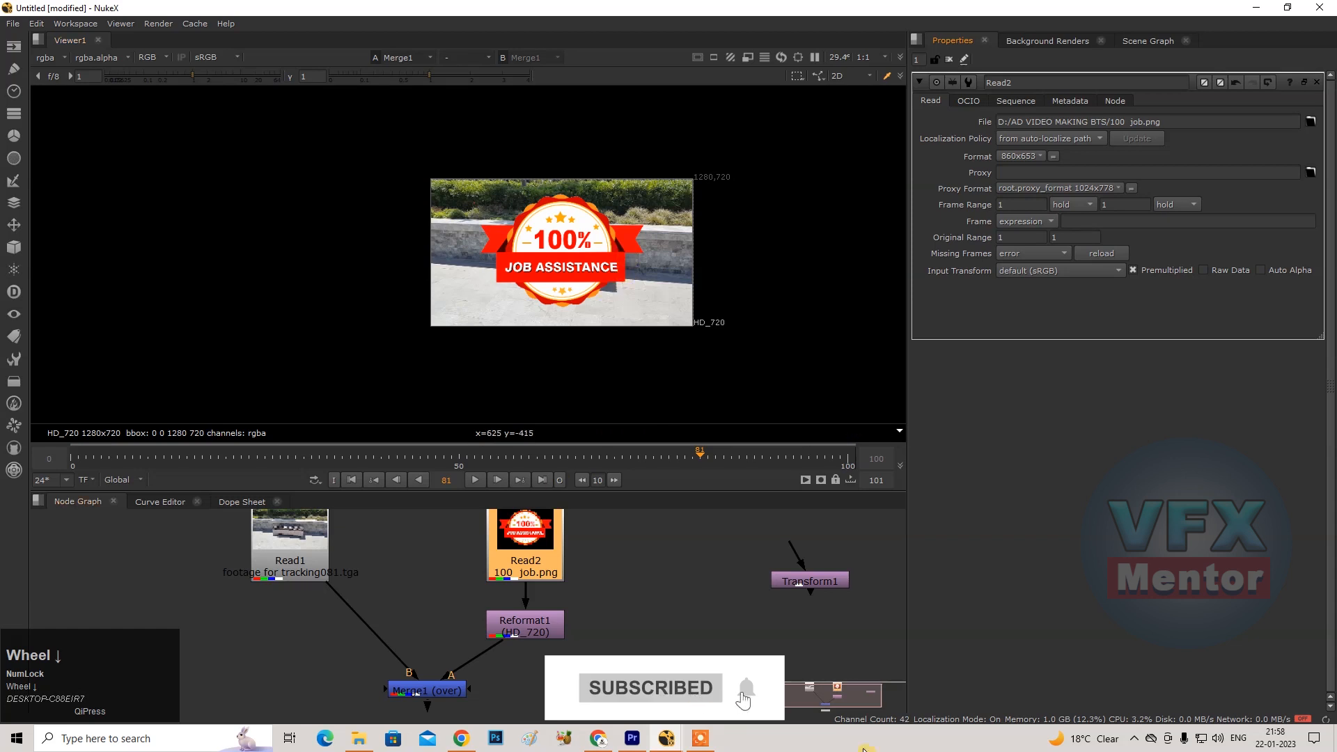
{"action": "scroll", "coordinate": [587, 235], "scroll_direction": "down", "scroll_amount": 3}
{"action": "scroll", "coordinate": [579, 287], "scroll_direction": "up", "scroll_amount": 3}
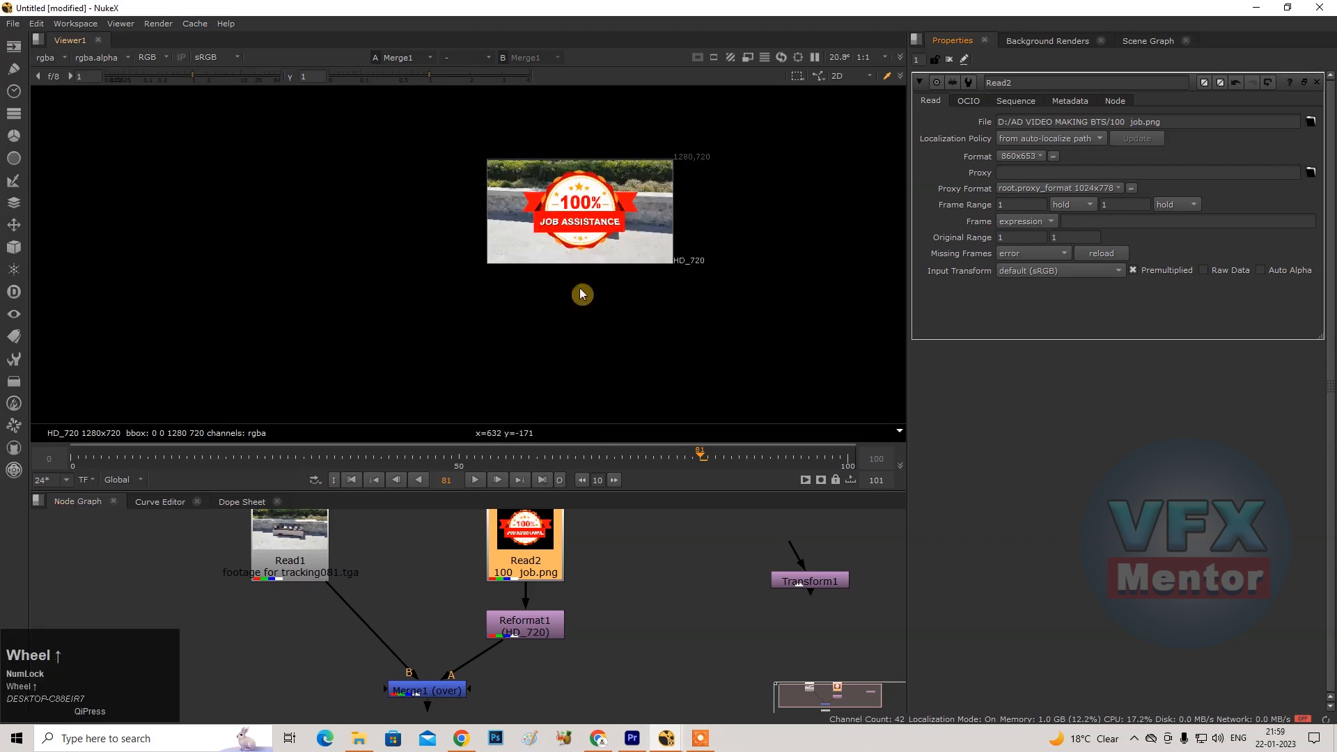
{"action": "middle_click_drag", "start_coordinate": [573, 241], "coordinate": [499, 257]}
{"action": "scroll", "coordinate": [504, 240], "scroll_direction": "up", "scroll_amount": 1}
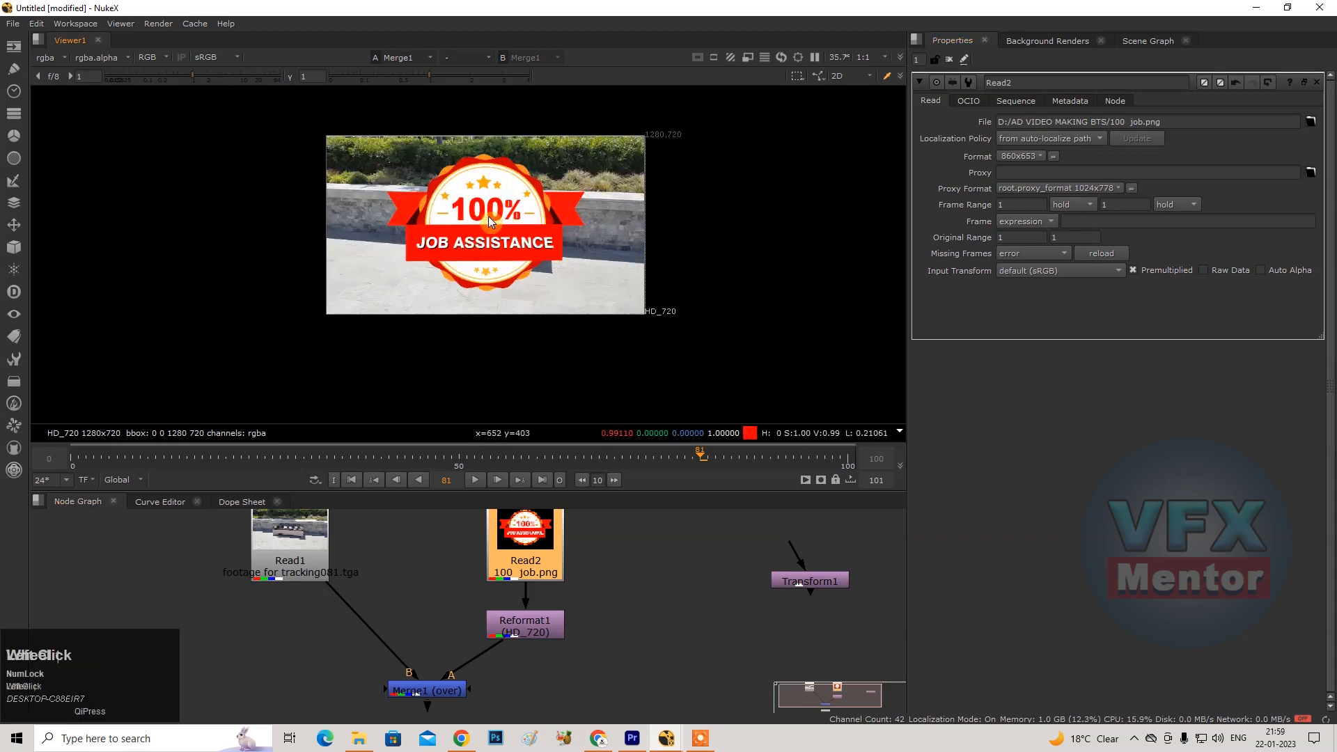
{"action": "left_click", "coordinate": [520, 630]}
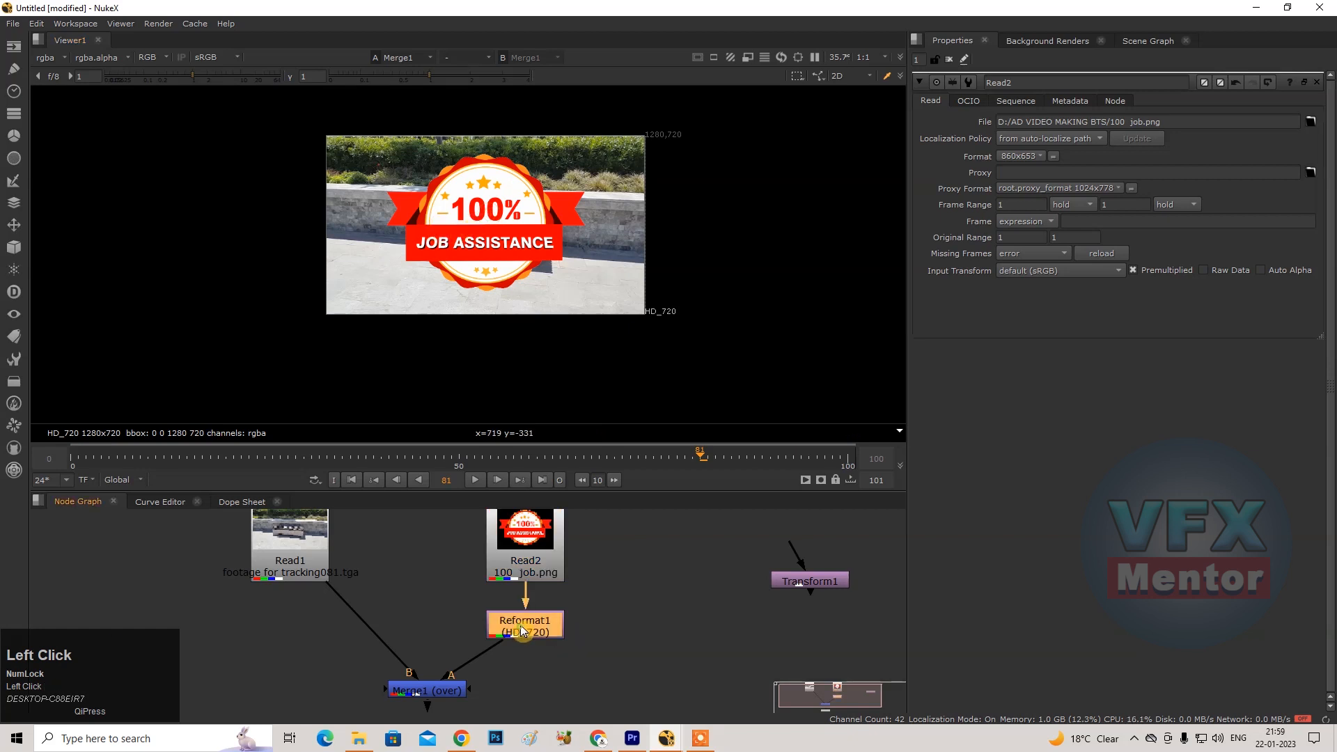
{"action": "left_click", "coordinate": [526, 552]}
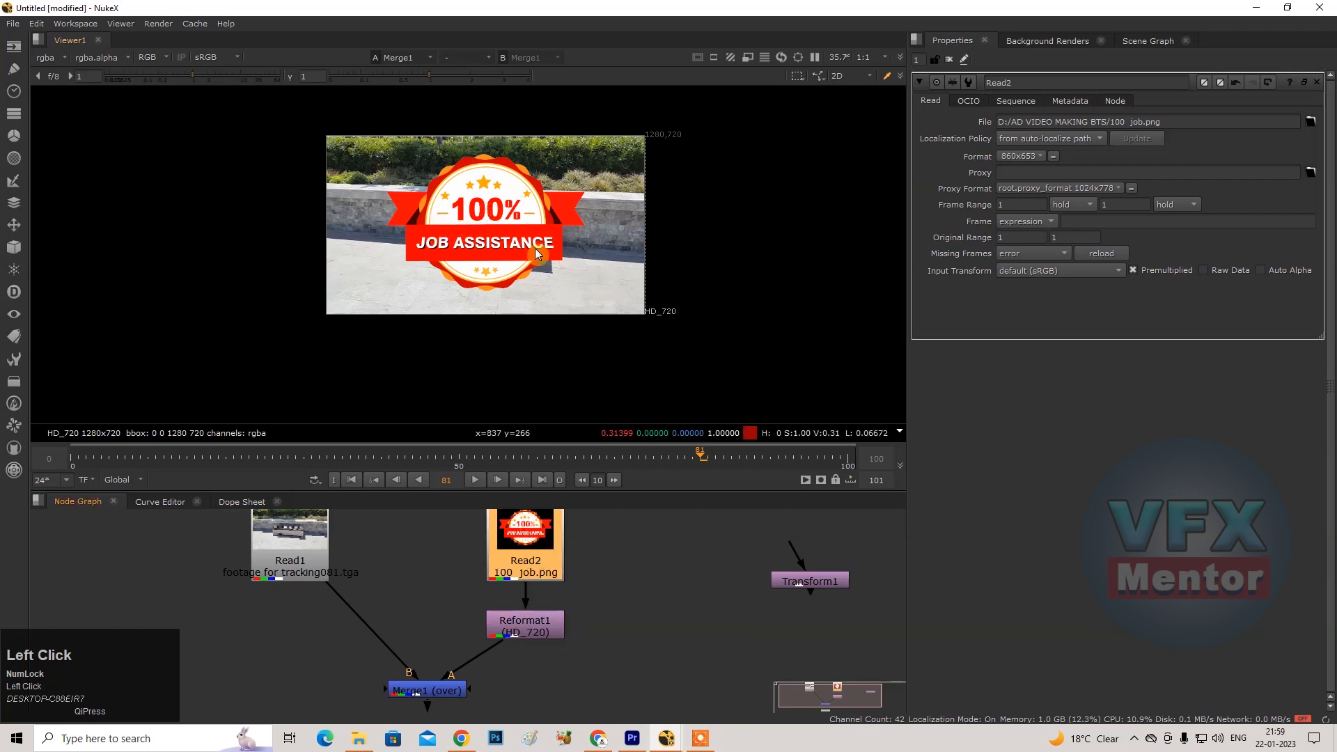
{"action": "mouse_move", "coordinate": [503, 222]}
{"action": "left_mouse_down"}
{"action": "mouse_move", "coordinate": [471, 222]}
{"action": "mouse_move", "coordinate": [482, 218]}
{"action": "left_mouse_up"}
{"action": "left_click", "coordinate": [535, 628]}
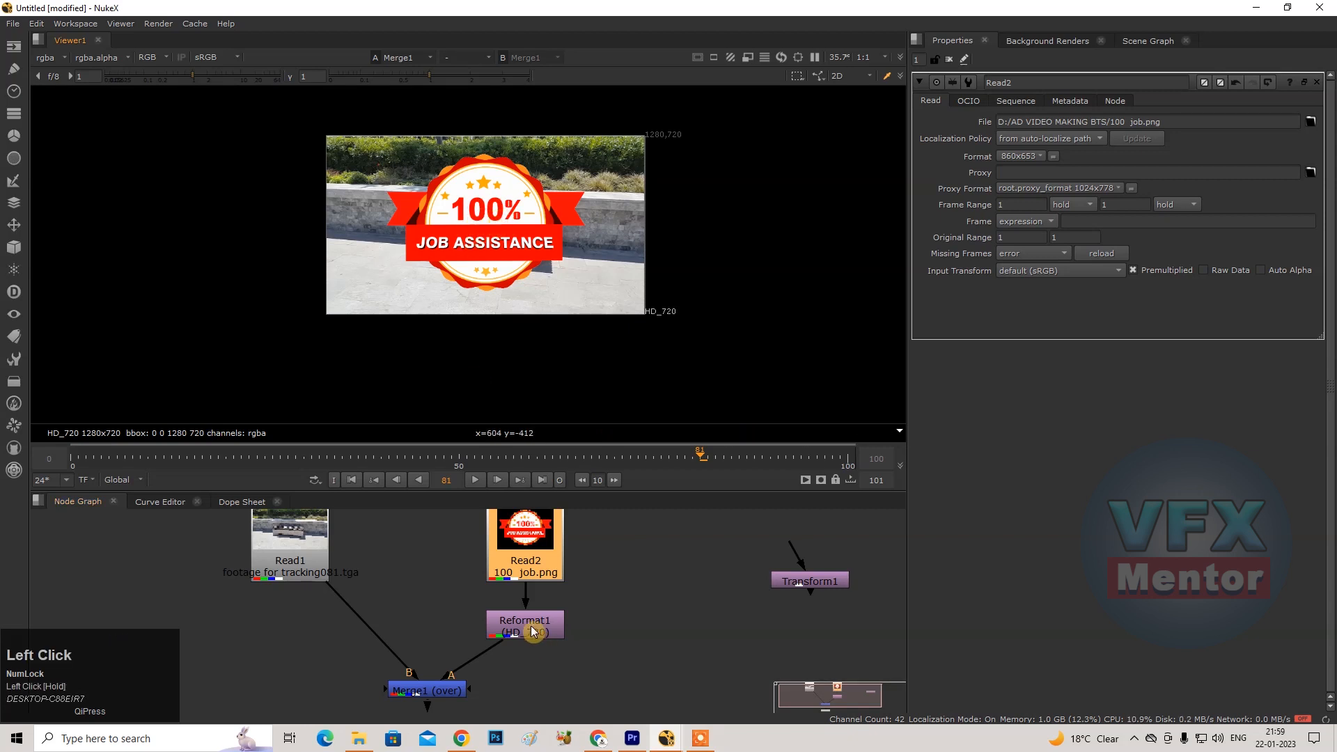
{"action": "left_click", "coordinate": [432, 693]}
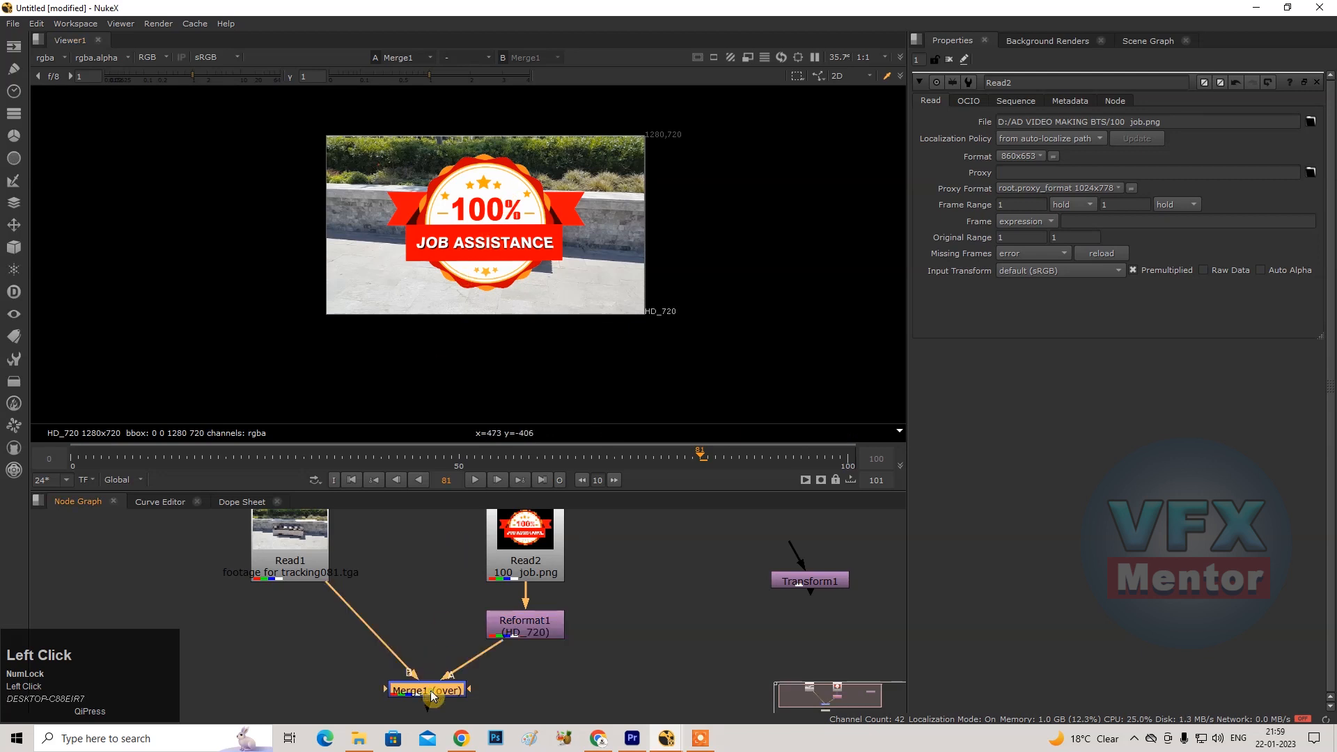
{"action": "double_click", "coordinate": [429, 699]}
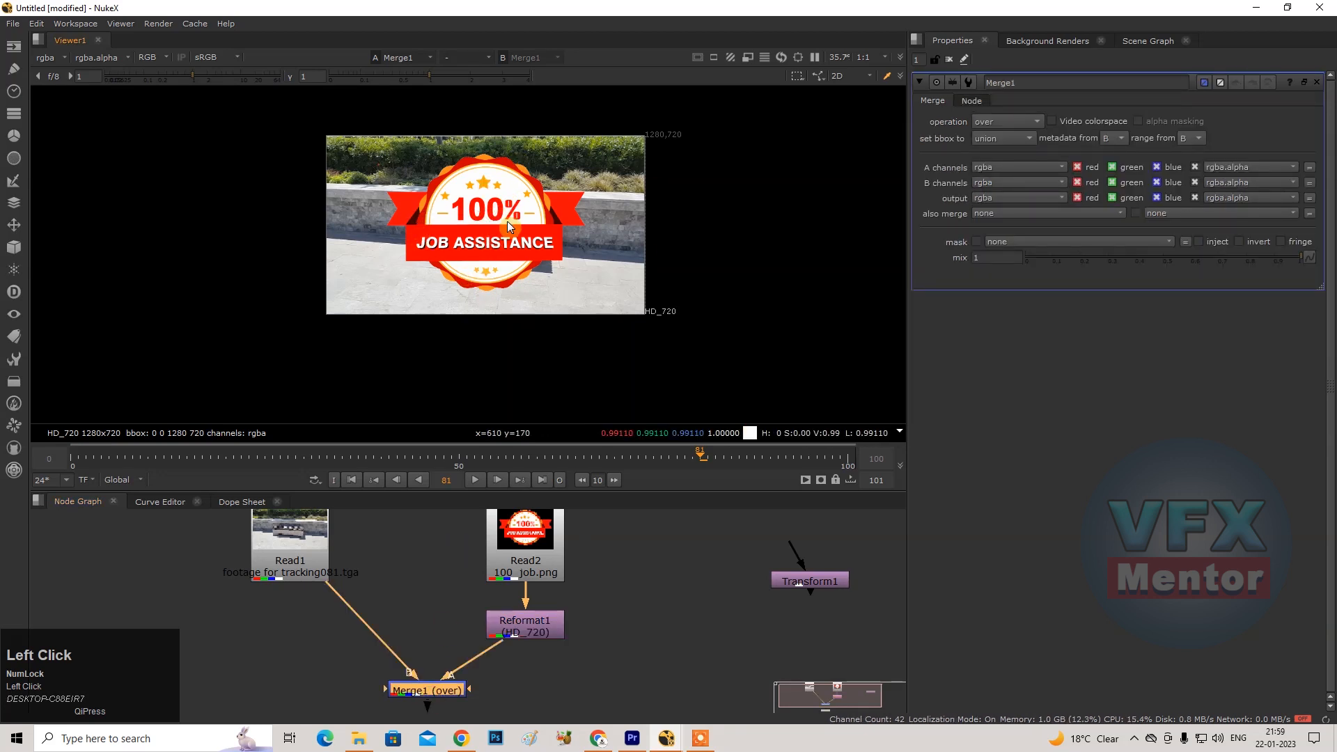
Insert a Transform node between Reformat1 and Merge1, and move Merge1 aside to beneath Read1 in the node graph.
{"action": "left_click_drag", "start_coordinate": [538, 634], "coordinate": [538, 627]}
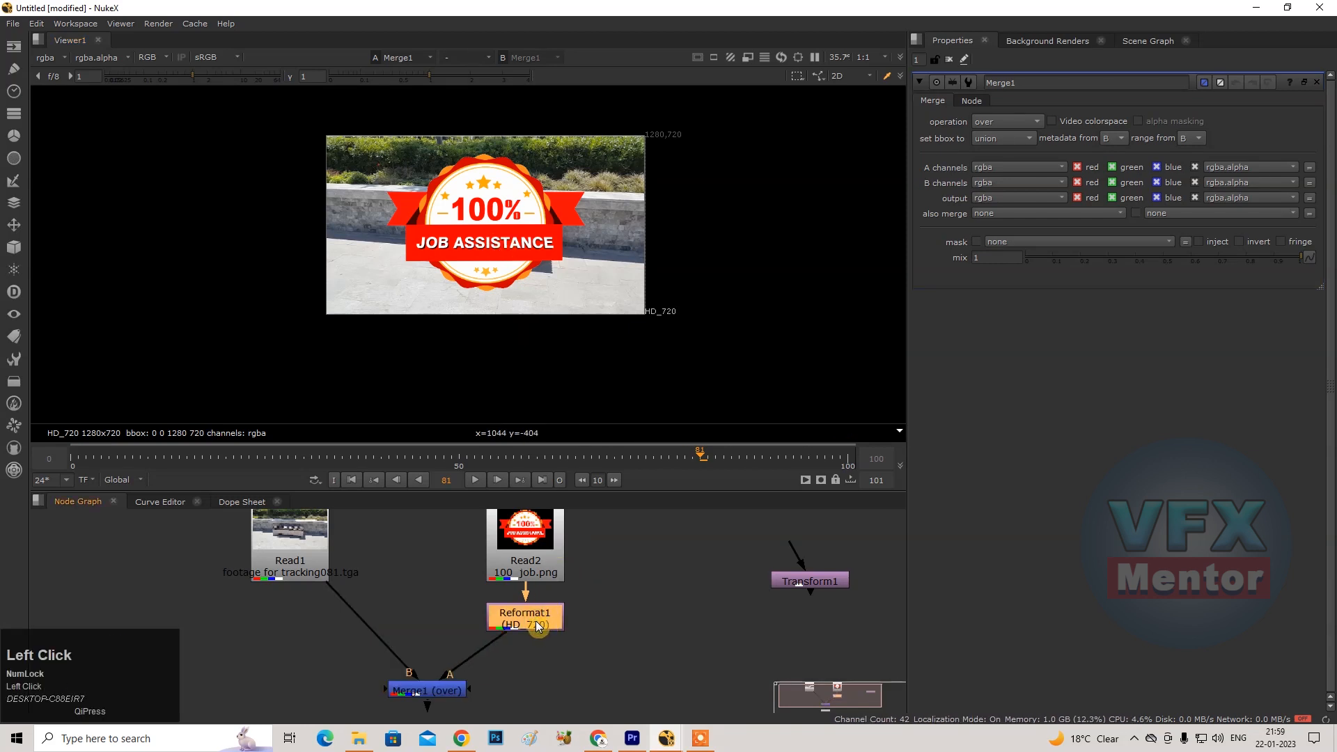
{"action": "key", "text": "t"}
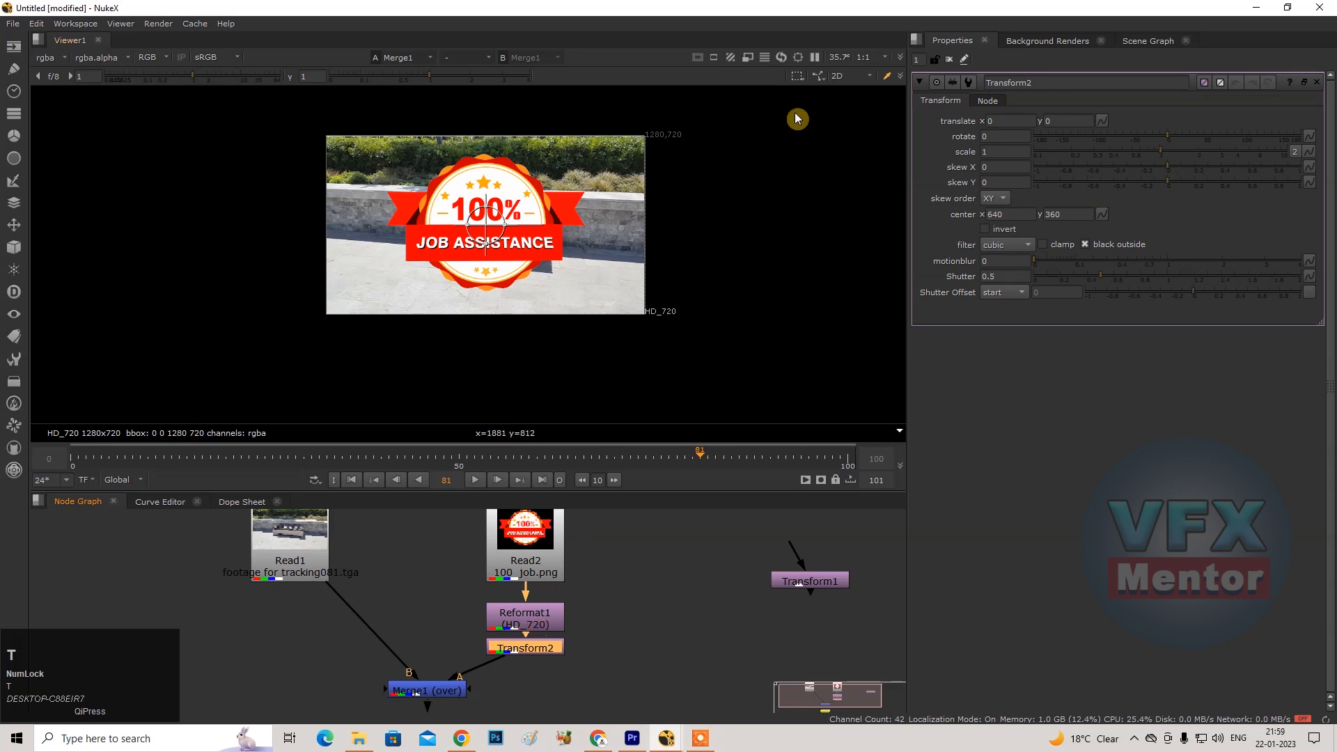
{"action": "left_click_drag", "start_coordinate": [442, 690], "coordinate": [318, 655]}
{"action": "left_click", "coordinate": [547, 652]}
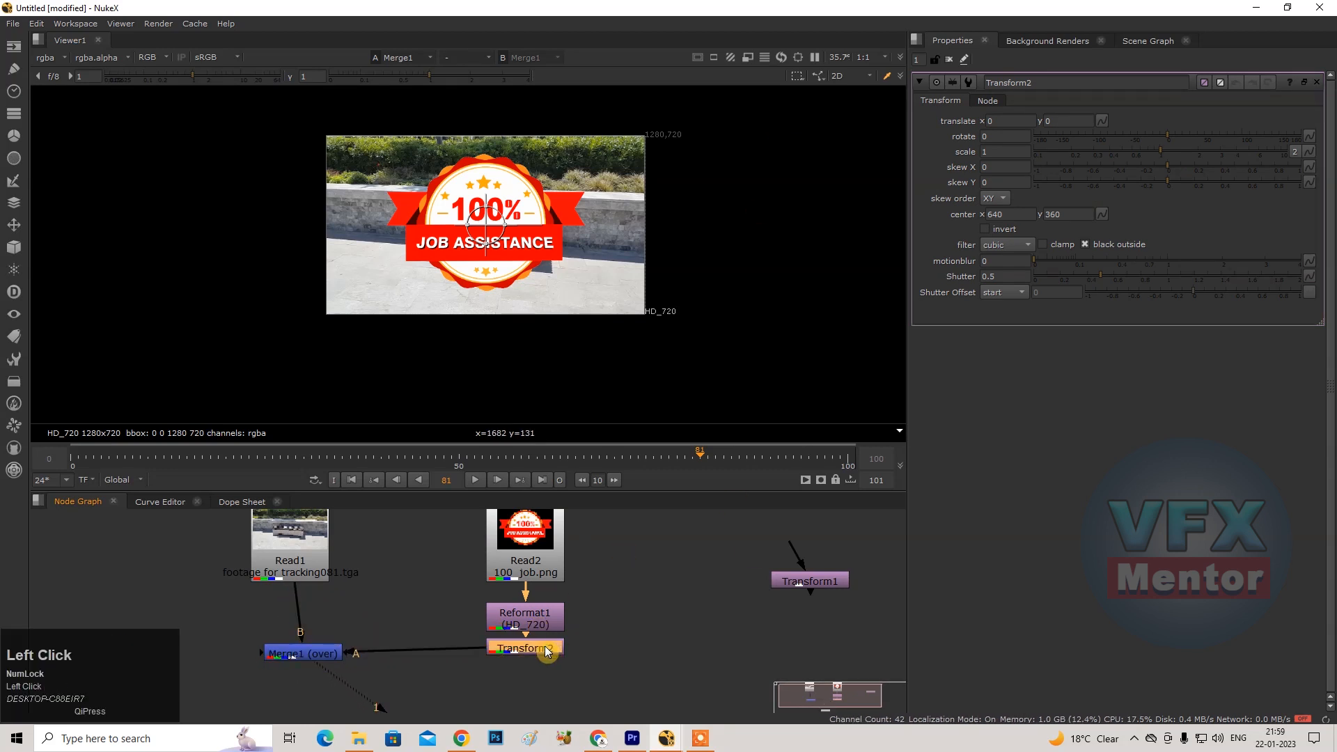
Shift the logo toward the left of the footage with Transform2, to a translate of about x -174, y -4.
{"action": "scroll", "coordinate": [505, 221], "scroll_direction": "up", "scroll_amount": 2}
{"action": "scroll", "coordinate": [504, 221], "scroll_direction": "down", "scroll_amount": 1}
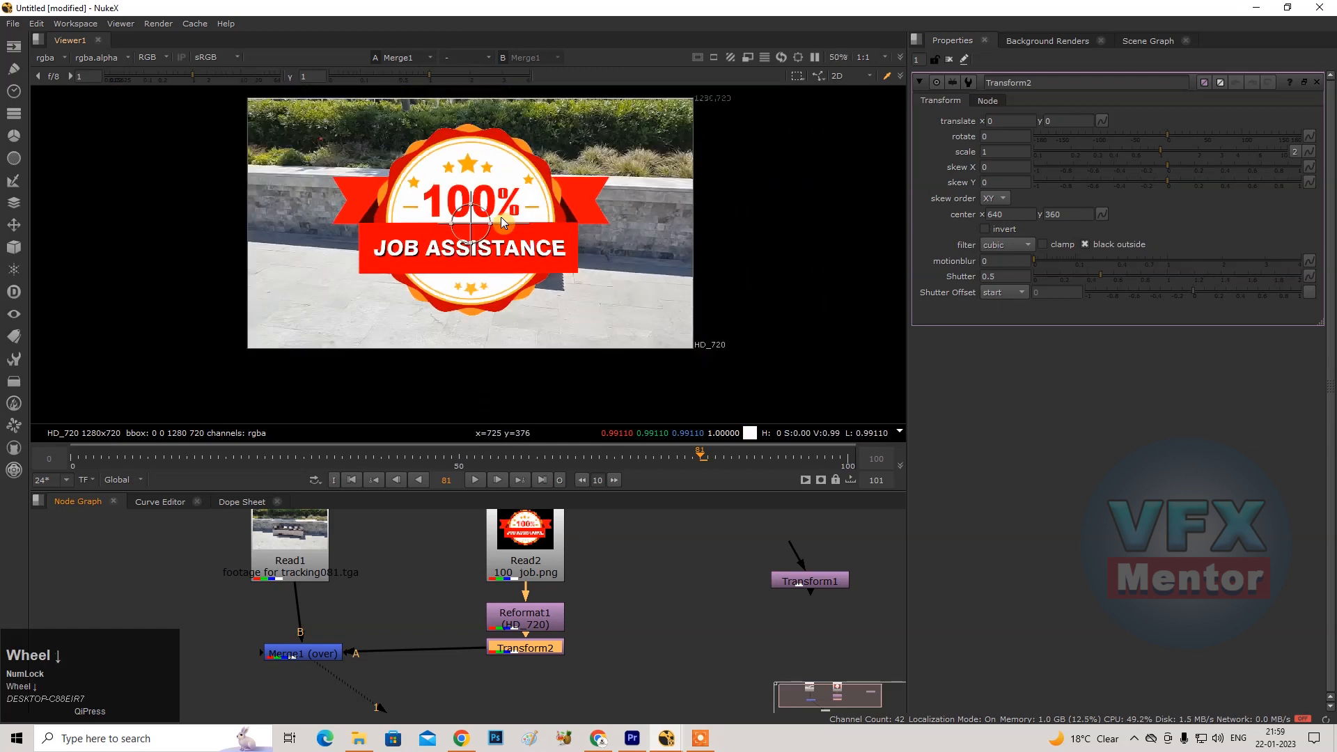
{"action": "mouse_move", "coordinate": [480, 220]}
{"action": "left_mouse_down"}
{"action": "mouse_move", "coordinate": [374, 230]}
{"action": "mouse_move", "coordinate": [425, 223]}
{"action": "mouse_move", "coordinate": [487, 254]}
{"action": "mouse_move", "coordinate": [452, 236]}
{"action": "mouse_move", "coordinate": [454, 217]}
{"action": "left_mouse_up"}
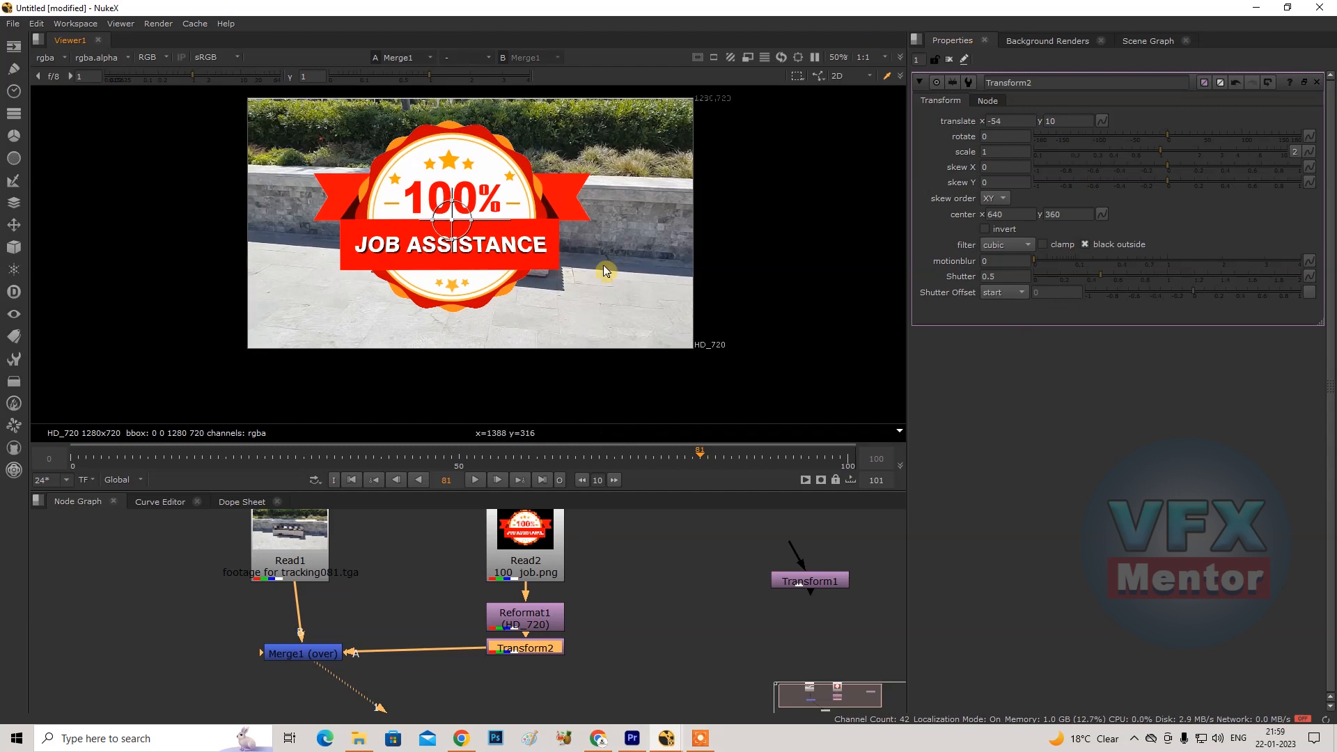
{"action": "right_click", "coordinate": [503, 241]}
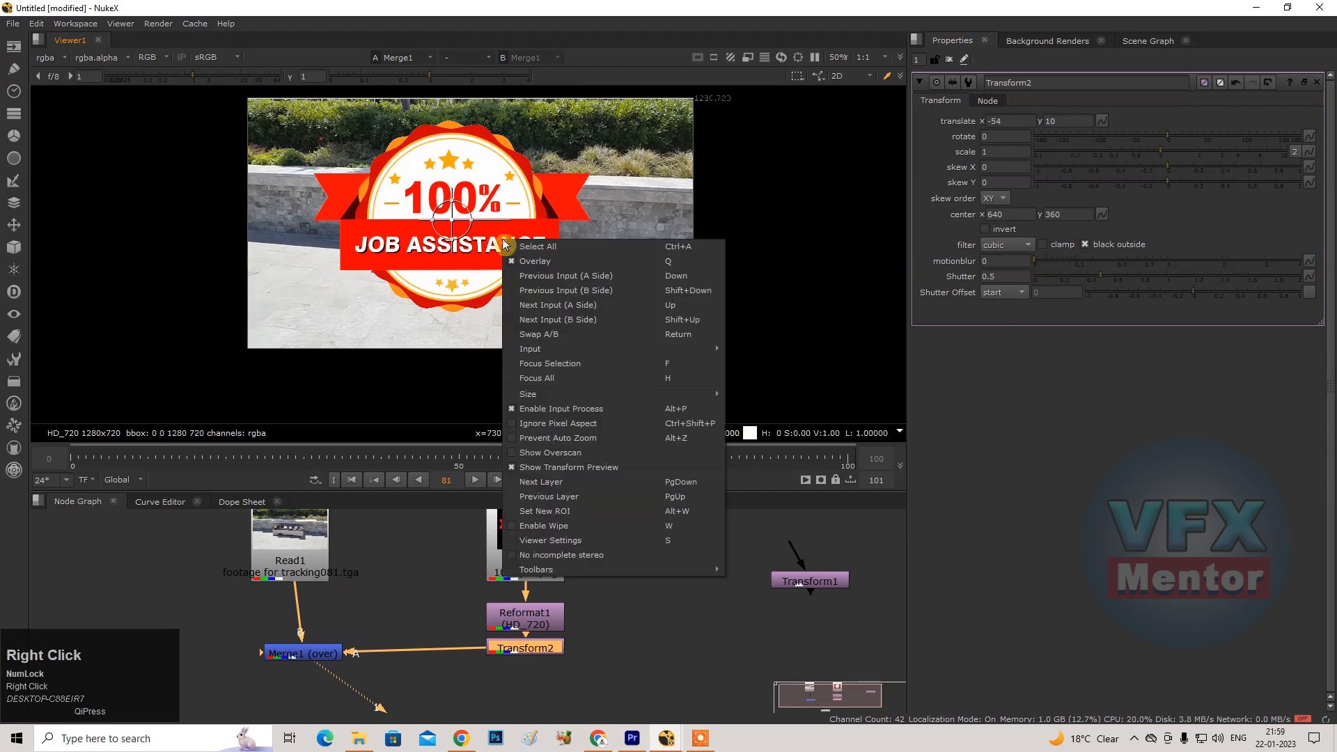
{"action": "left_click", "coordinate": [646, 622]}
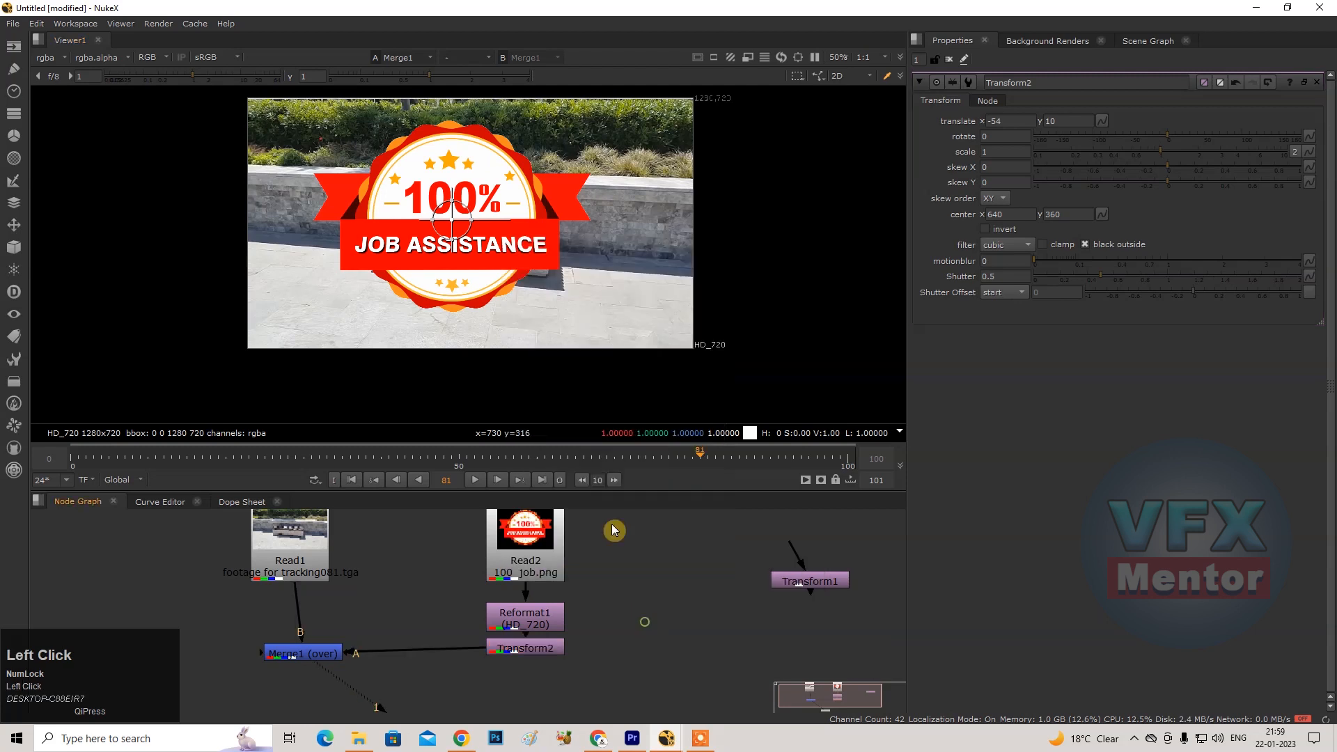
{"action": "left_click_drag", "start_coordinate": [454, 219], "coordinate": [507, 226]}
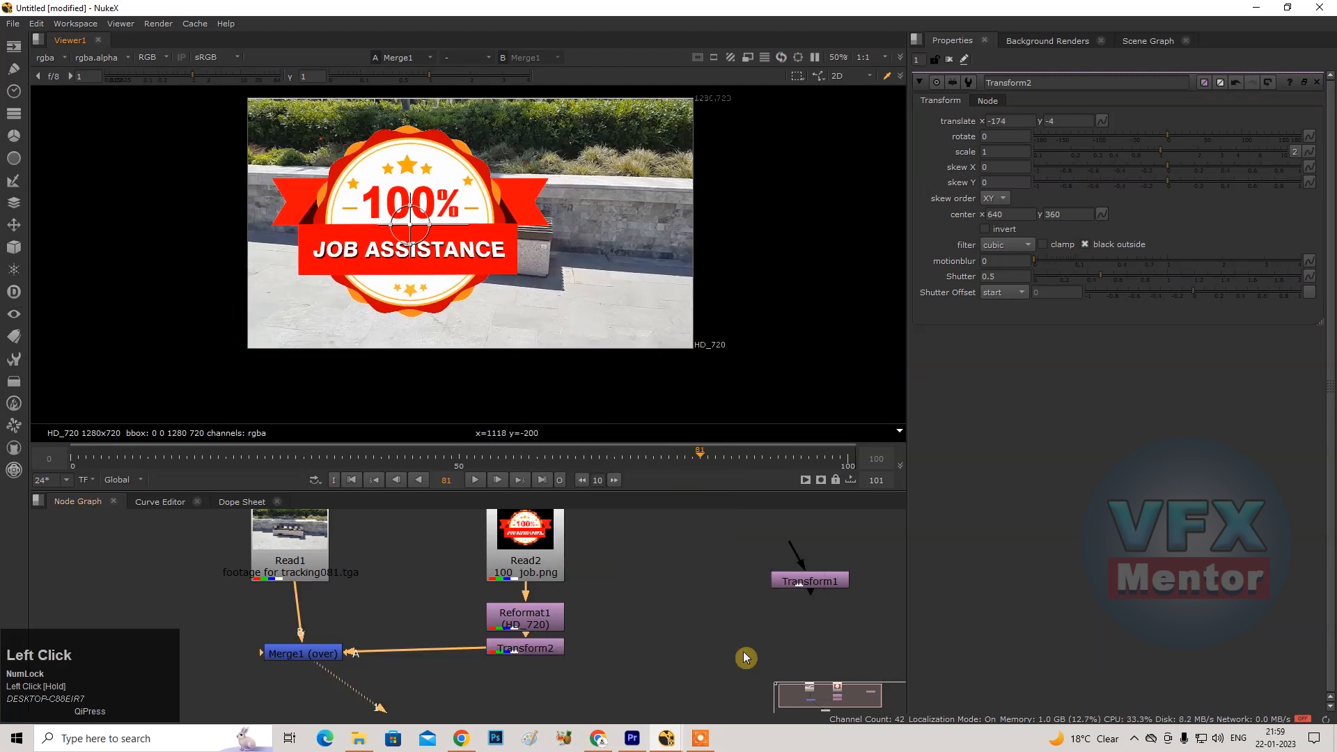
Scale the logo down to 0.52 in Transform2.
{"action": "middle_click_drag", "start_coordinate": [708, 584], "coordinate": [596, 625]}
{"action": "left_click_drag", "start_coordinate": [597, 626], "coordinate": [593, 628]}
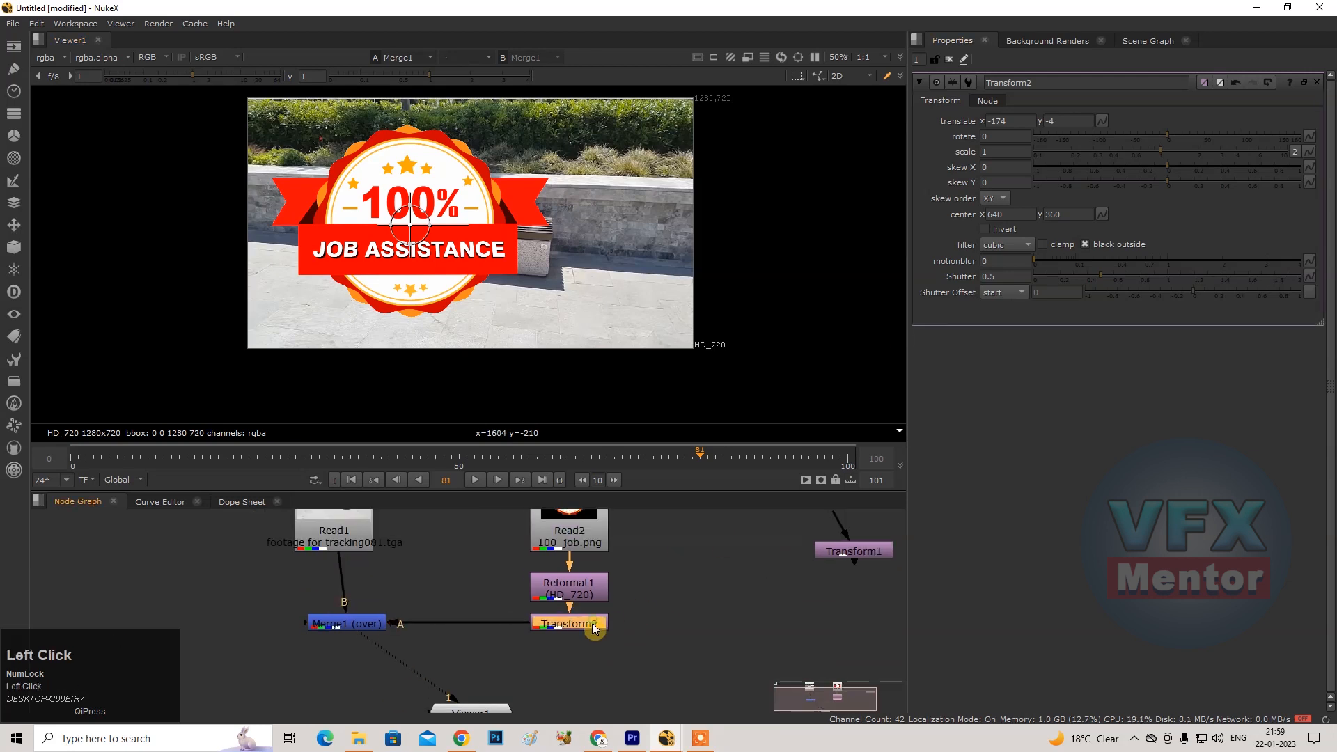
{"action": "left_click_drag", "start_coordinate": [1162, 155], "coordinate": [1127, 154]}
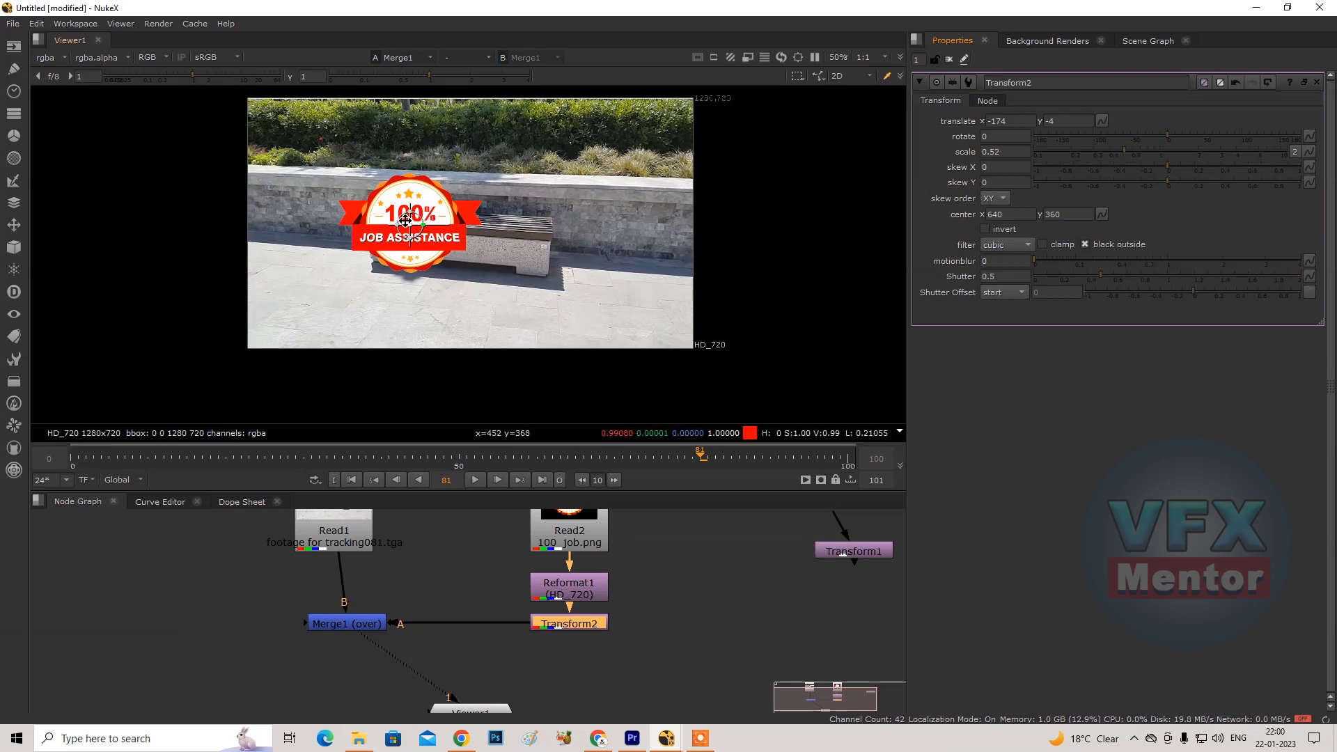
Move the logo out past the left edge of the frame with Transform2, to a translate of about x -960, y 86.
{"action": "left_click_drag", "start_coordinate": [351, 625], "coordinate": [333, 624]}
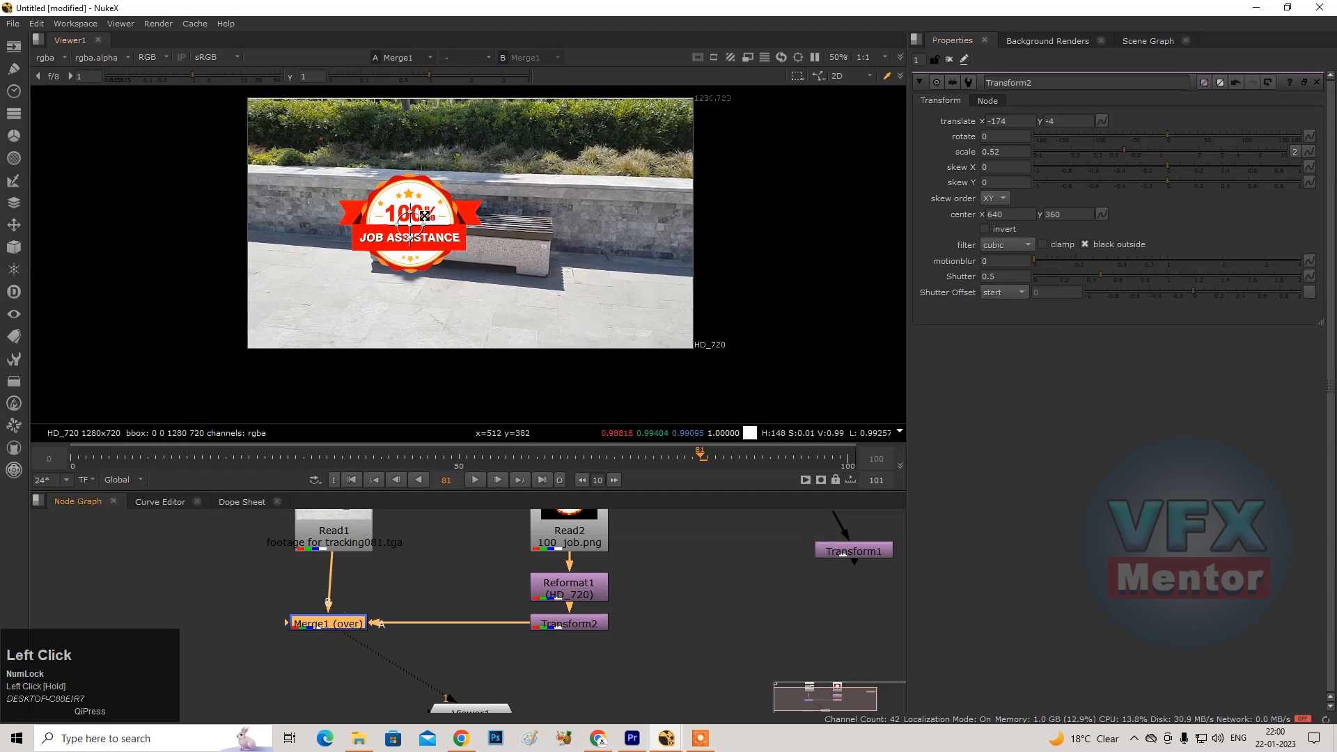
{"action": "left_click_drag", "start_coordinate": [411, 223], "coordinate": [146, 188]}
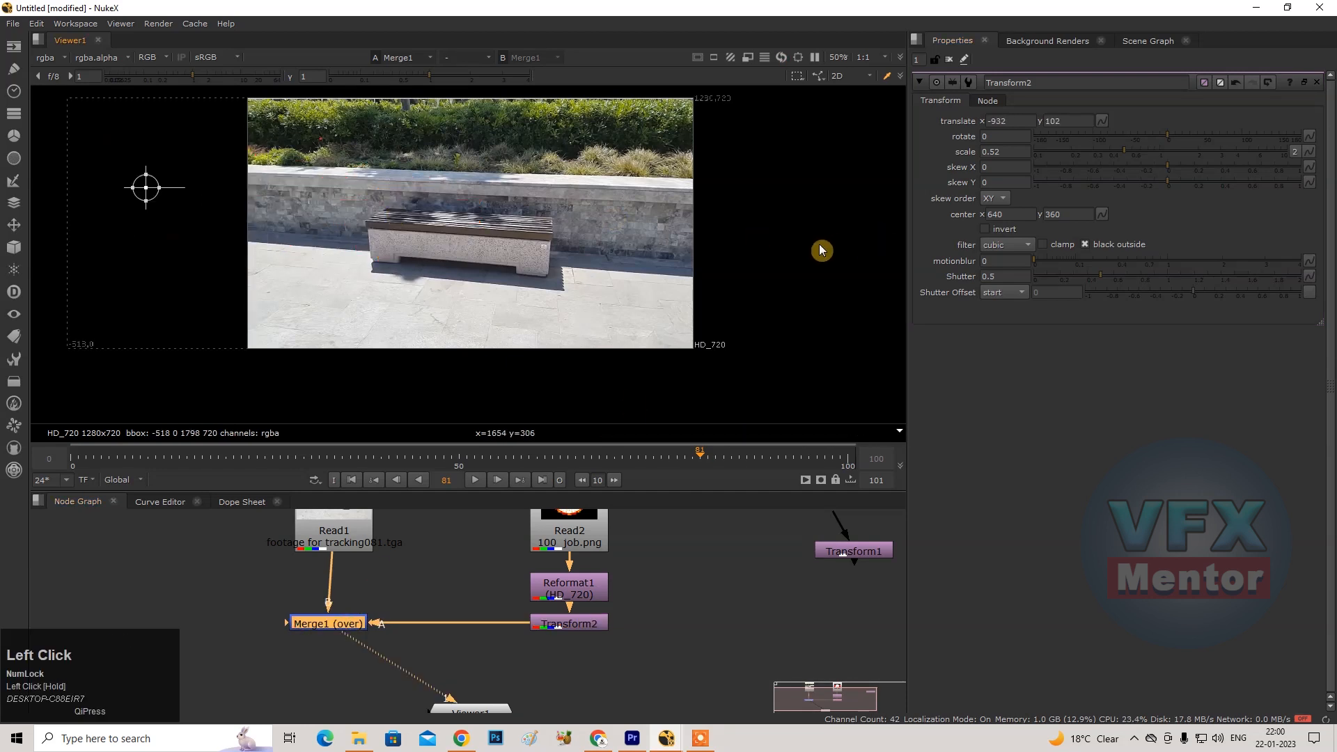
{"action": "left_click", "coordinate": [585, 629]}
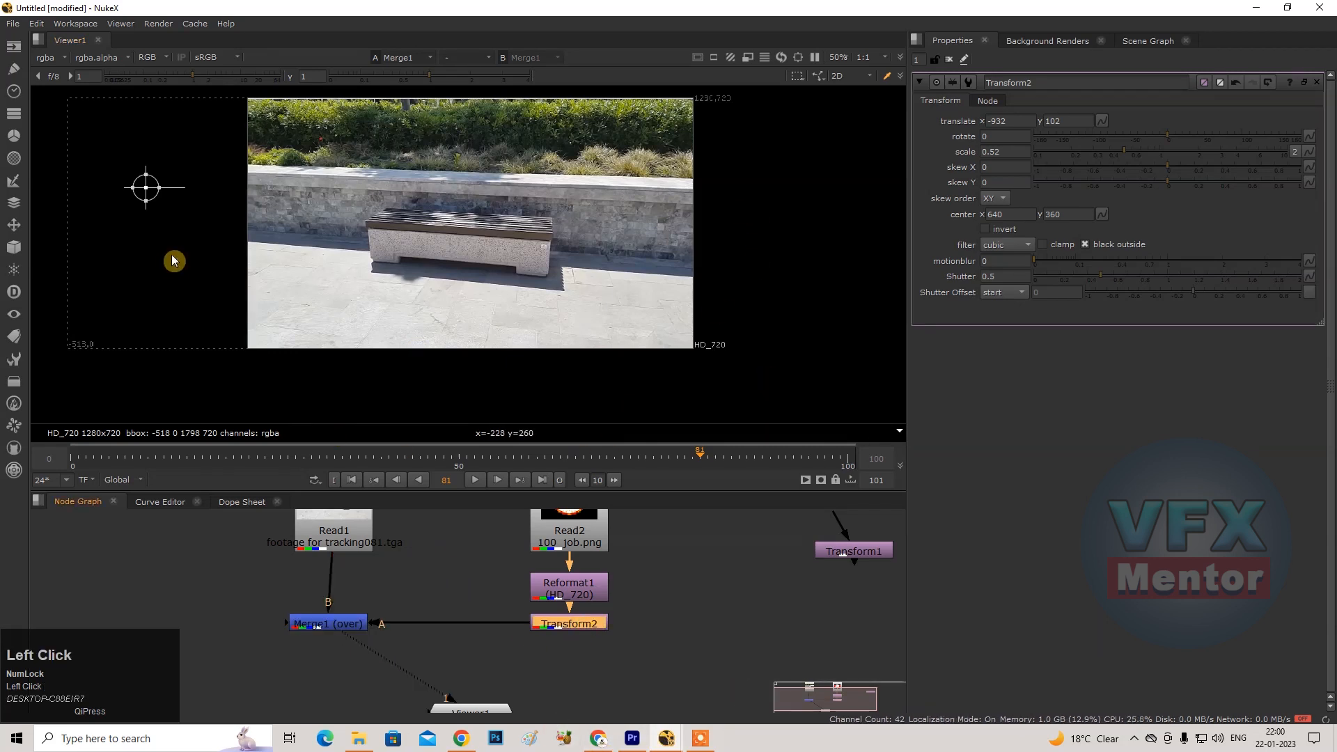
{"action": "left_click", "coordinate": [584, 628]}
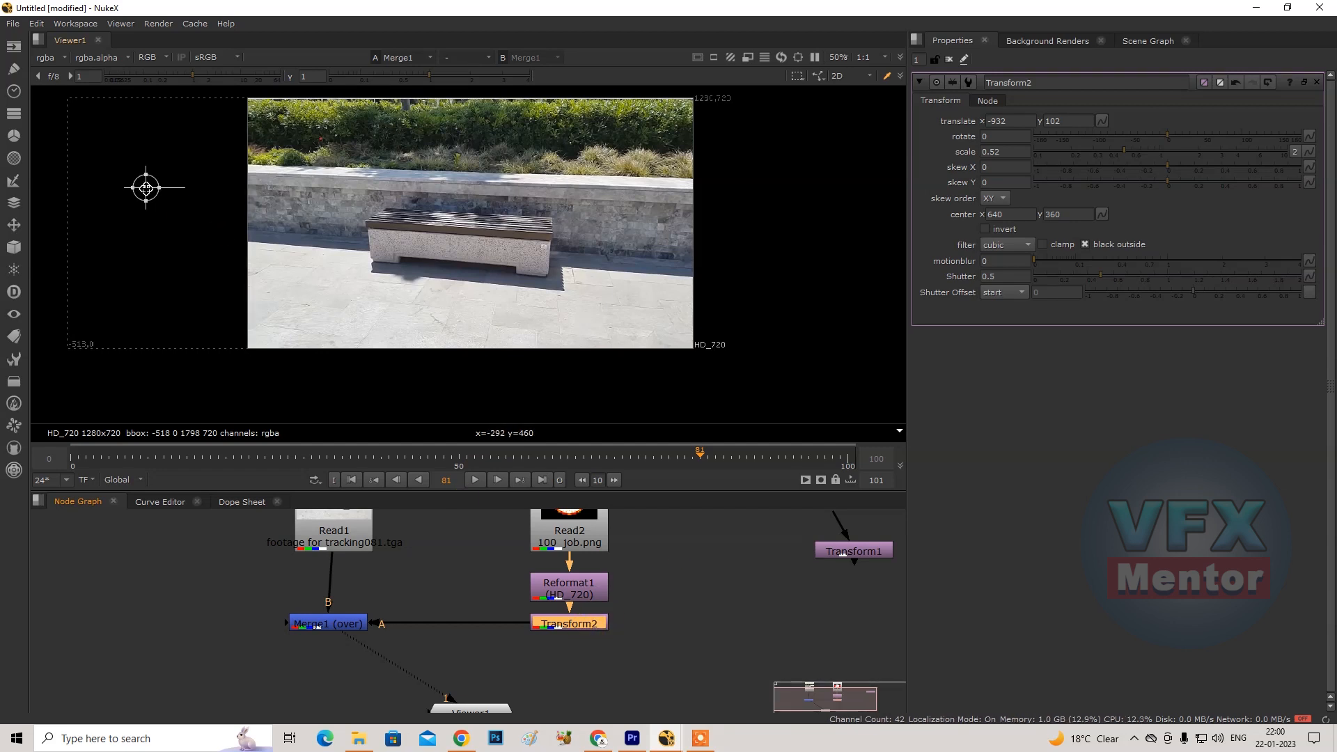
{"action": "left_click_drag", "start_coordinate": [146, 187], "coordinate": [147, 187]}
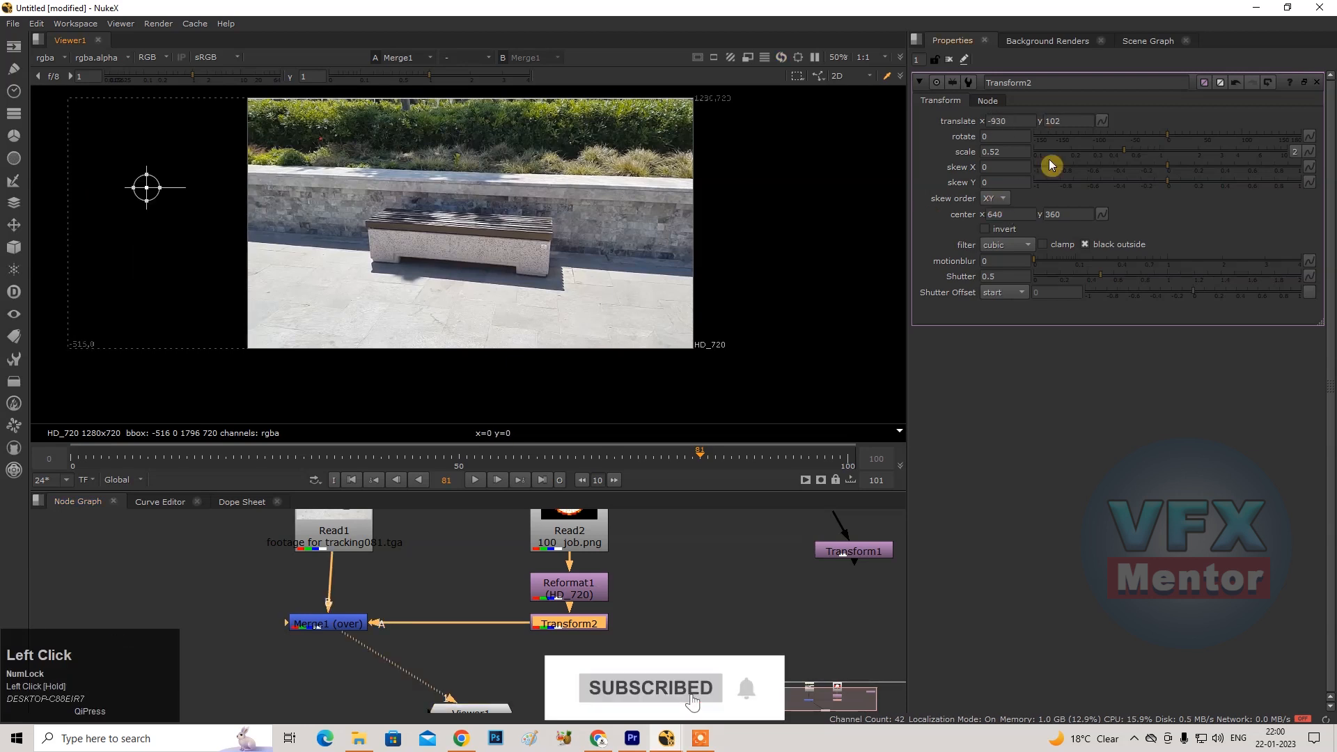
{"action": "left_click_drag", "start_coordinate": [146, 187], "coordinate": [340, 195]}
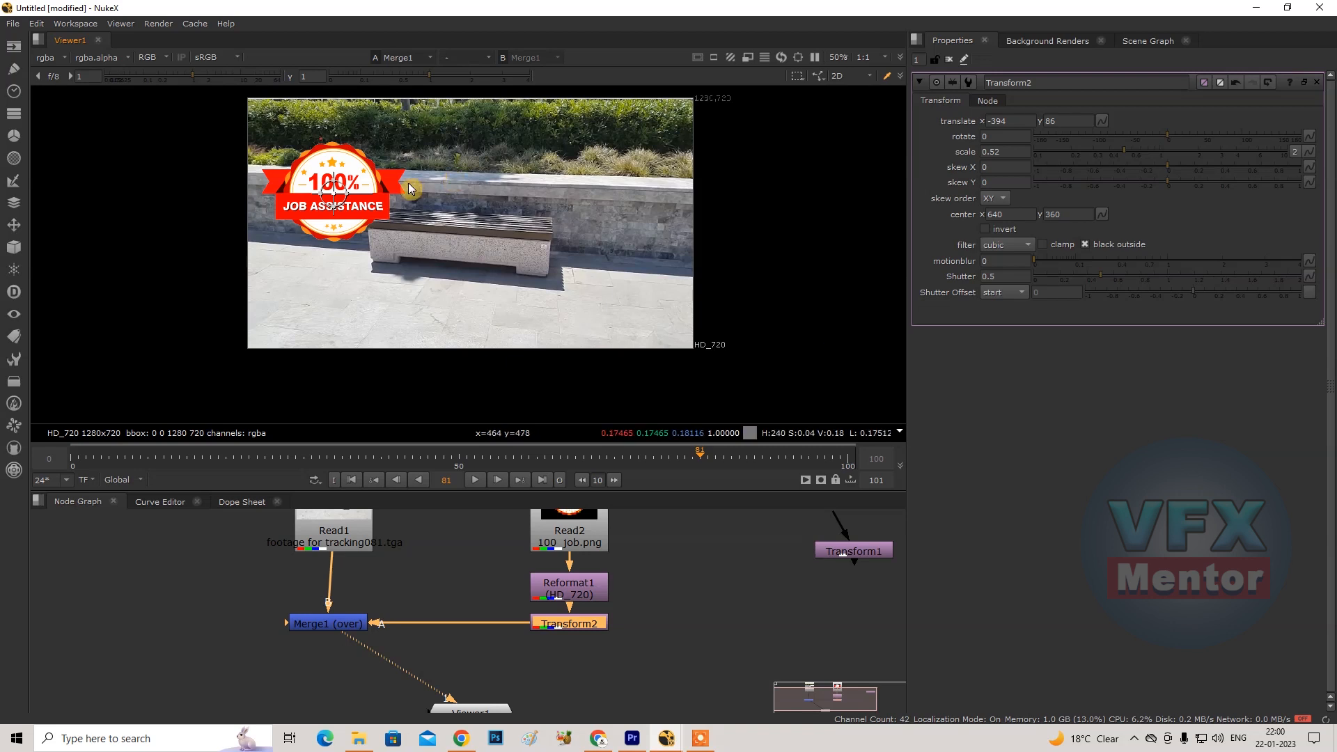
{"action": "left_click_drag", "start_coordinate": [330, 192], "coordinate": [107, 192]}
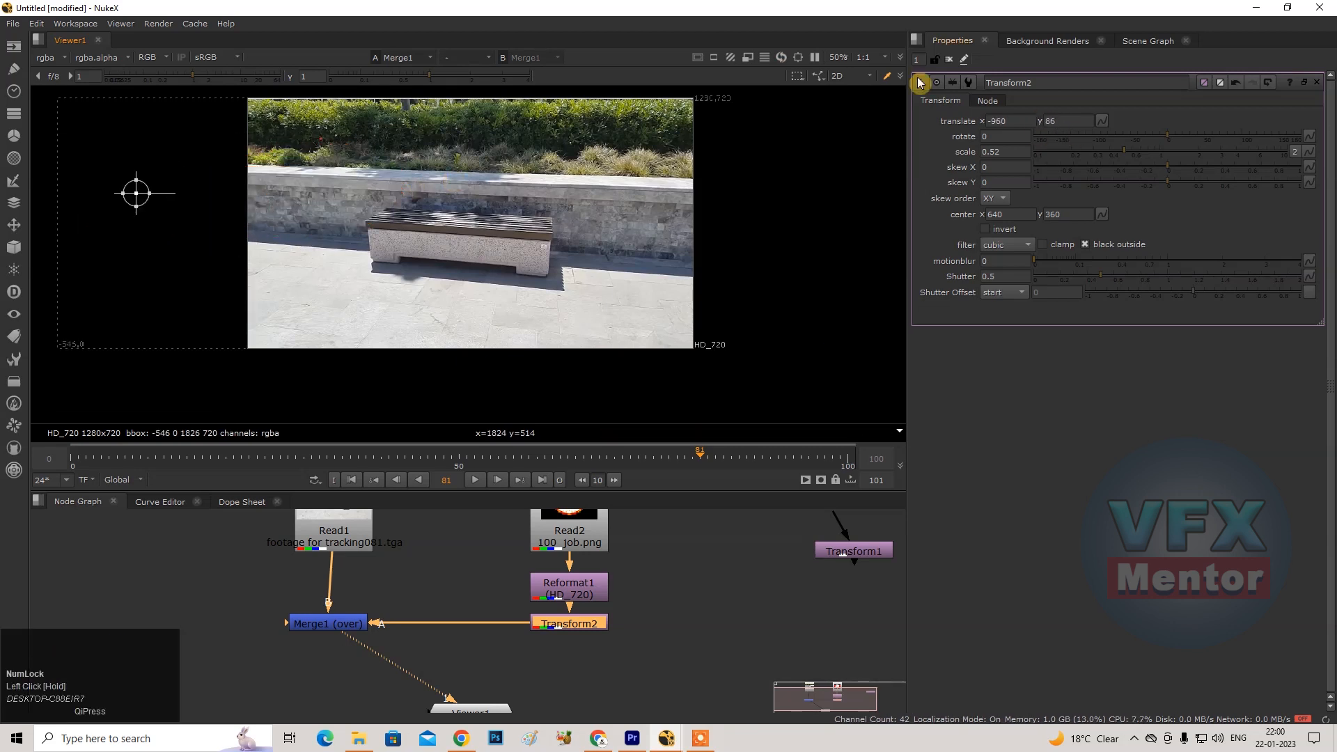
Go to frame -1 and set a keyframe on Transform2's translate.
{"action": "left_click_drag", "start_coordinate": [250, 465], "coordinate": [66, 464]}
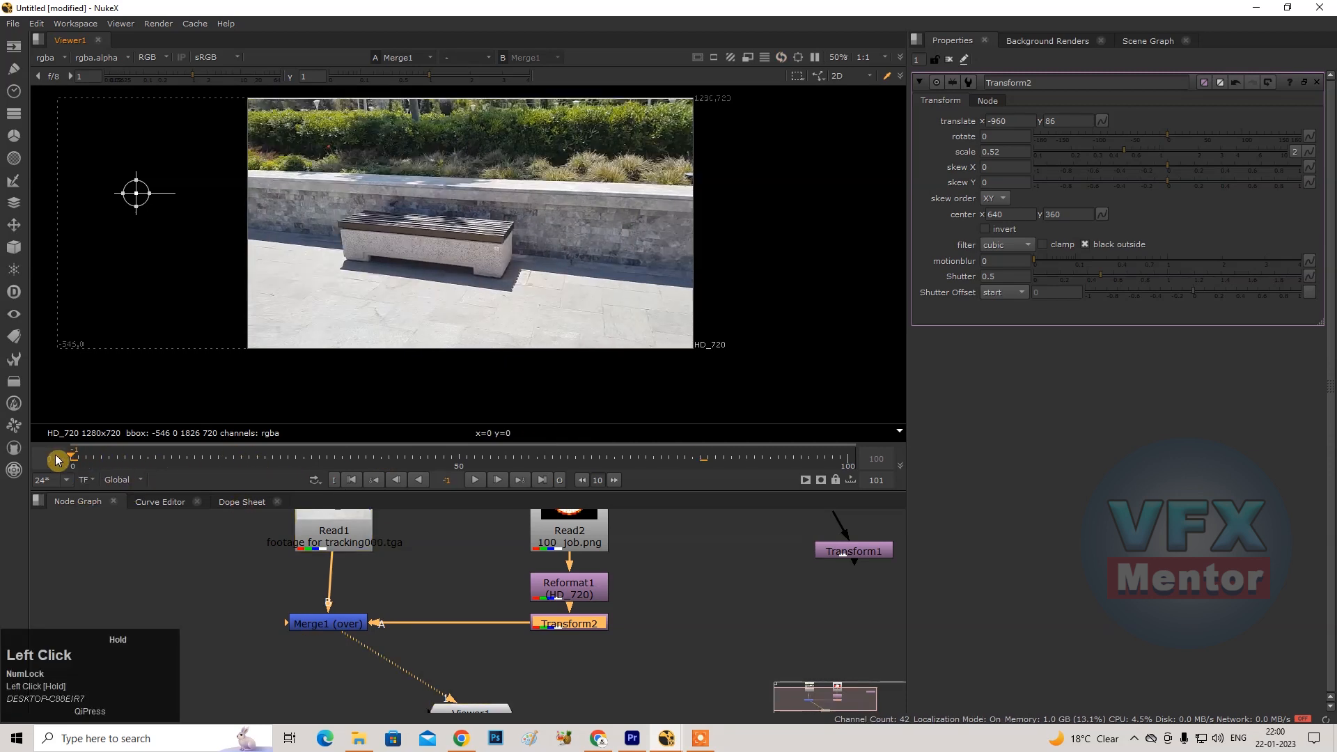
{"action": "right_click", "coordinate": [1101, 120]}
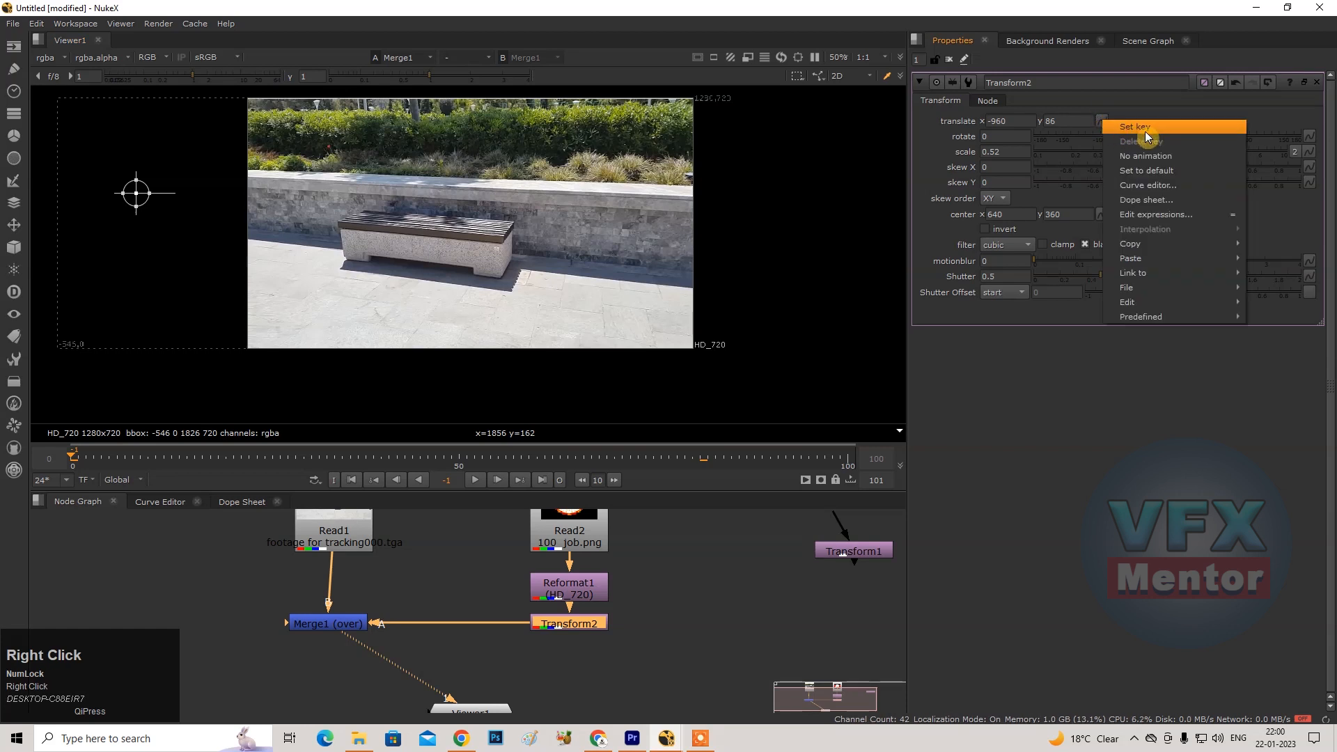
{"action": "left_click", "coordinate": [1147, 126]}
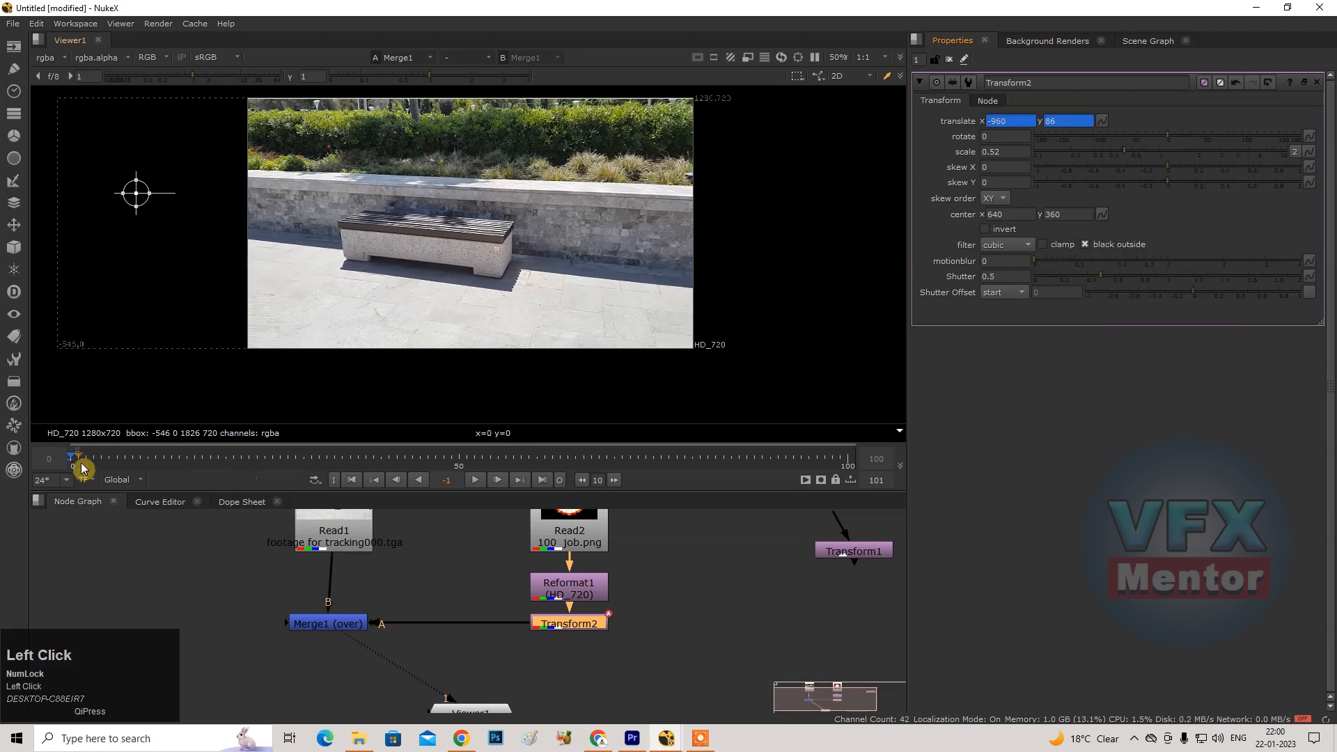
At frame 78, move the logo to the right side of the footage, to a translate of about x 416, y 26.
{"action": "left_click_drag", "start_coordinate": [75, 464], "coordinate": [677, 460]}
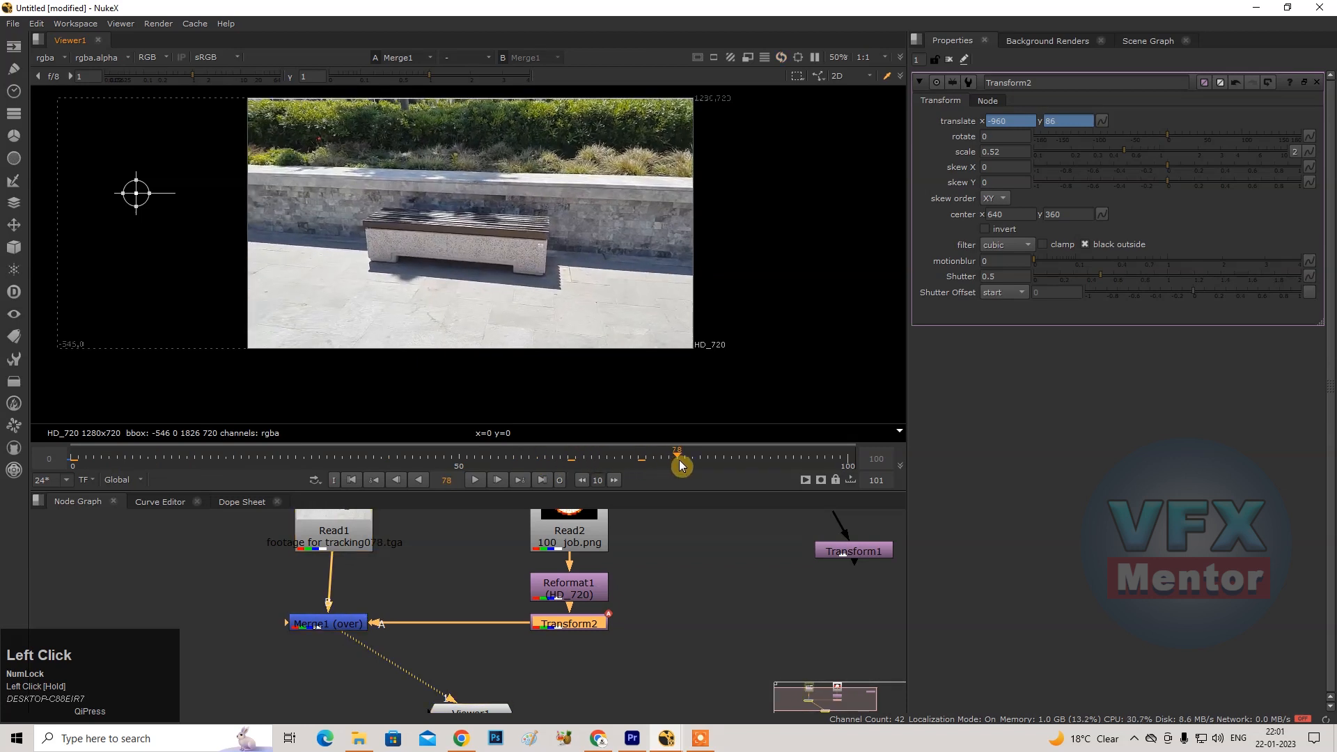
{"action": "left_click_drag", "start_coordinate": [137, 193], "coordinate": [617, 217]}
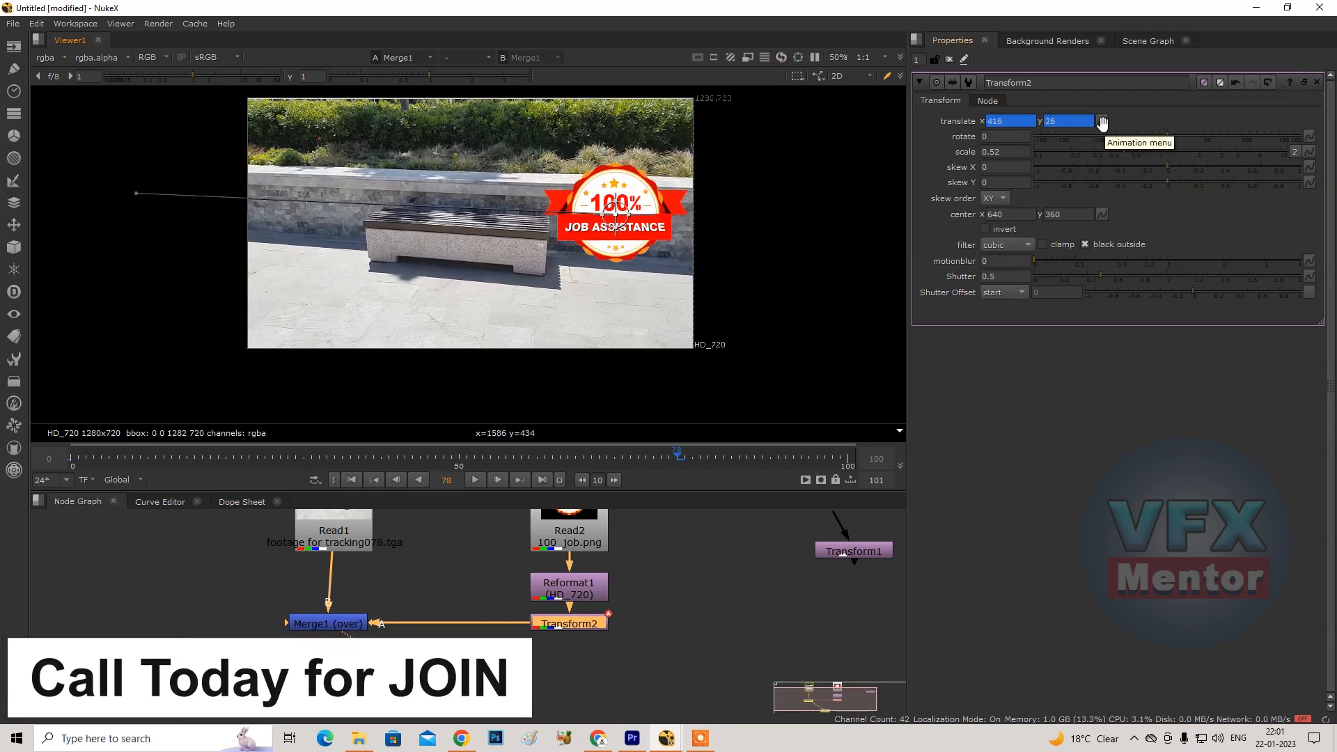
Go to frame 0 and play the footage to review the logo's slide-in animation.
{"action": "left_click", "coordinate": [1101, 123]}
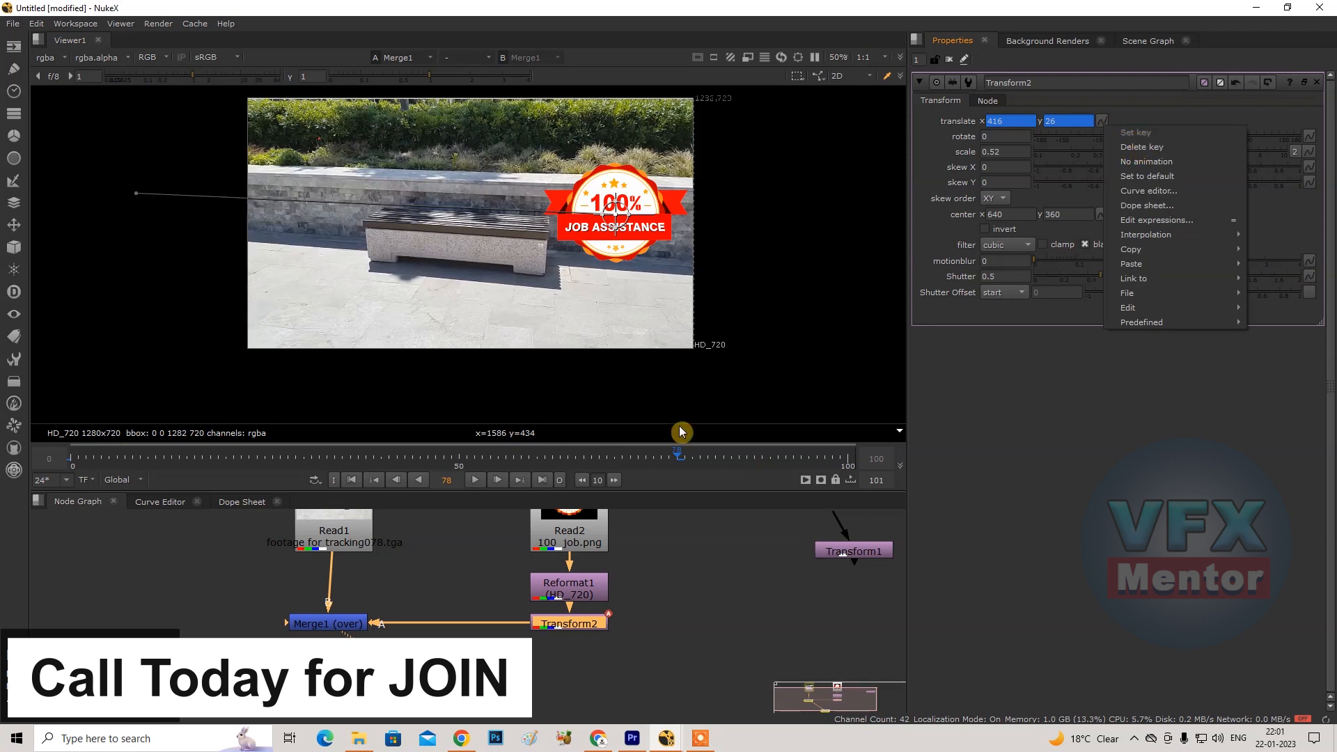
{"action": "left_click", "coordinate": [1155, 116]}
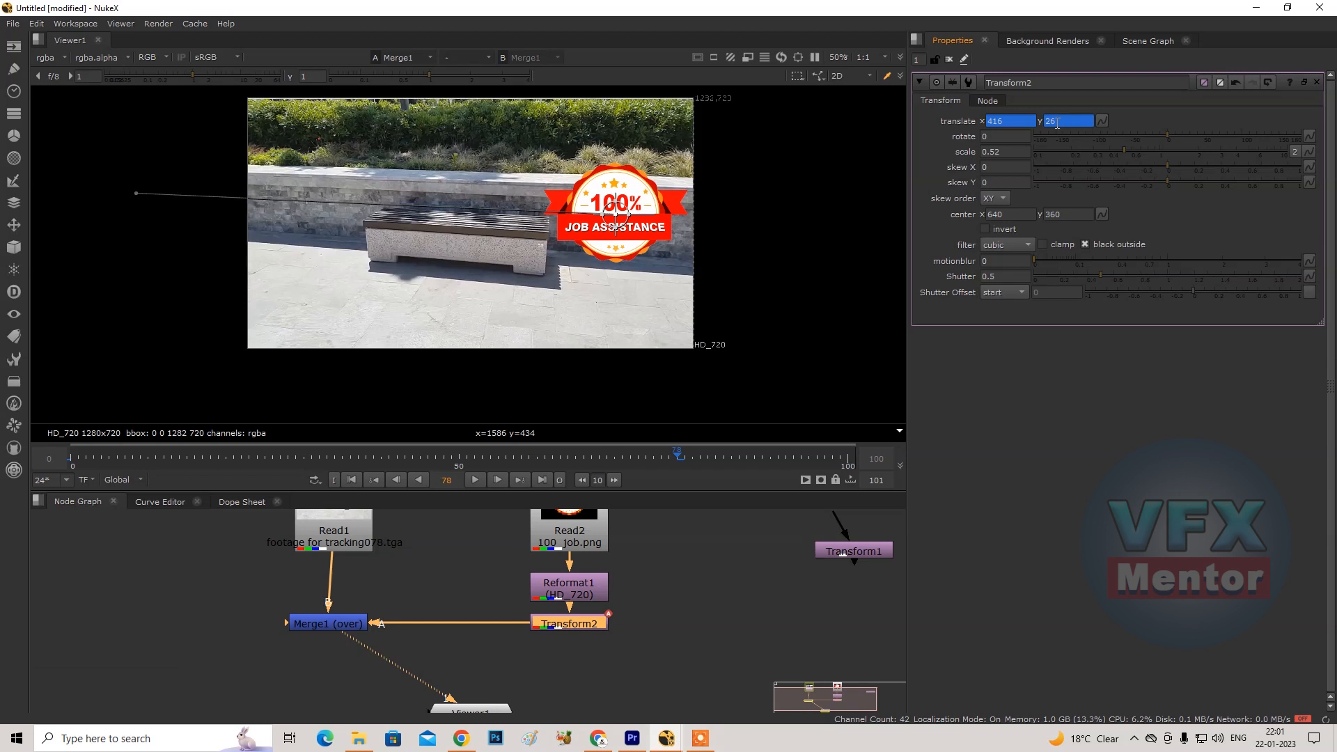
{"action": "left_click_drag", "start_coordinate": [679, 457], "coordinate": [72, 461]}
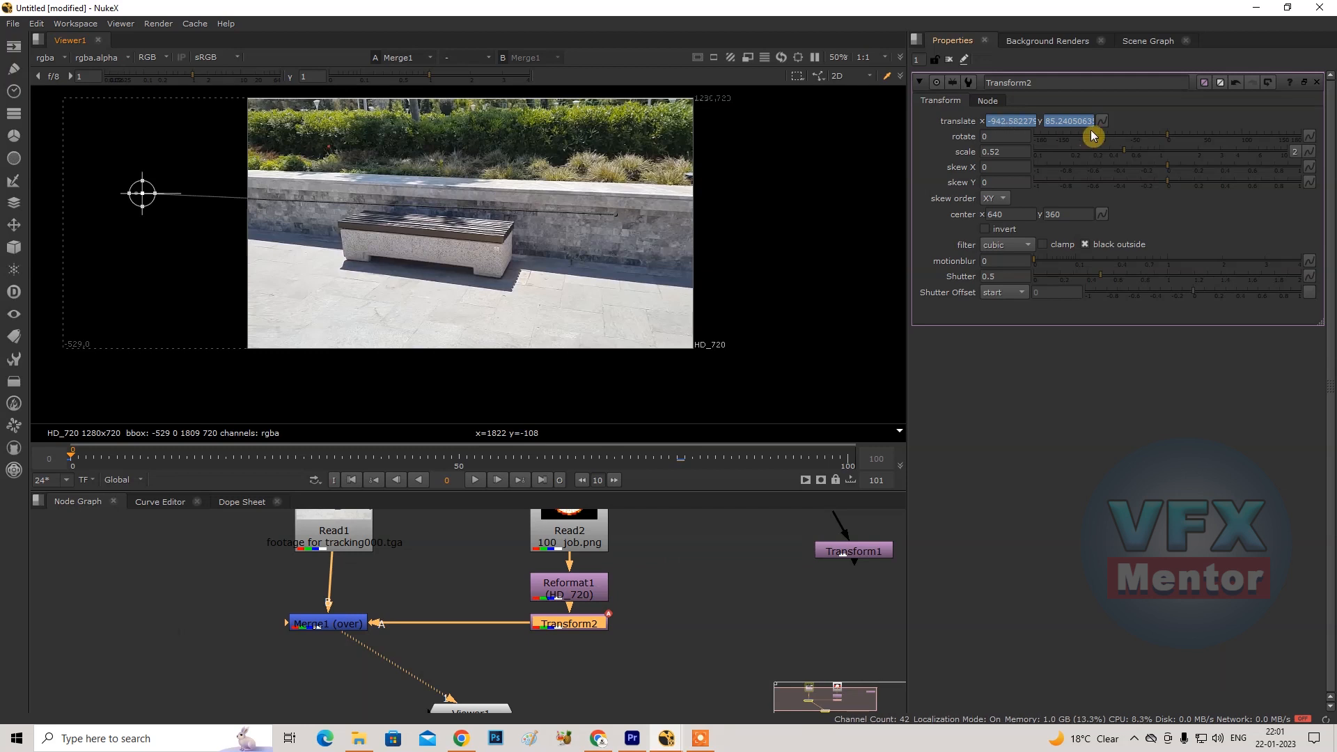
{"action": "left_click", "coordinate": [1015, 136]}
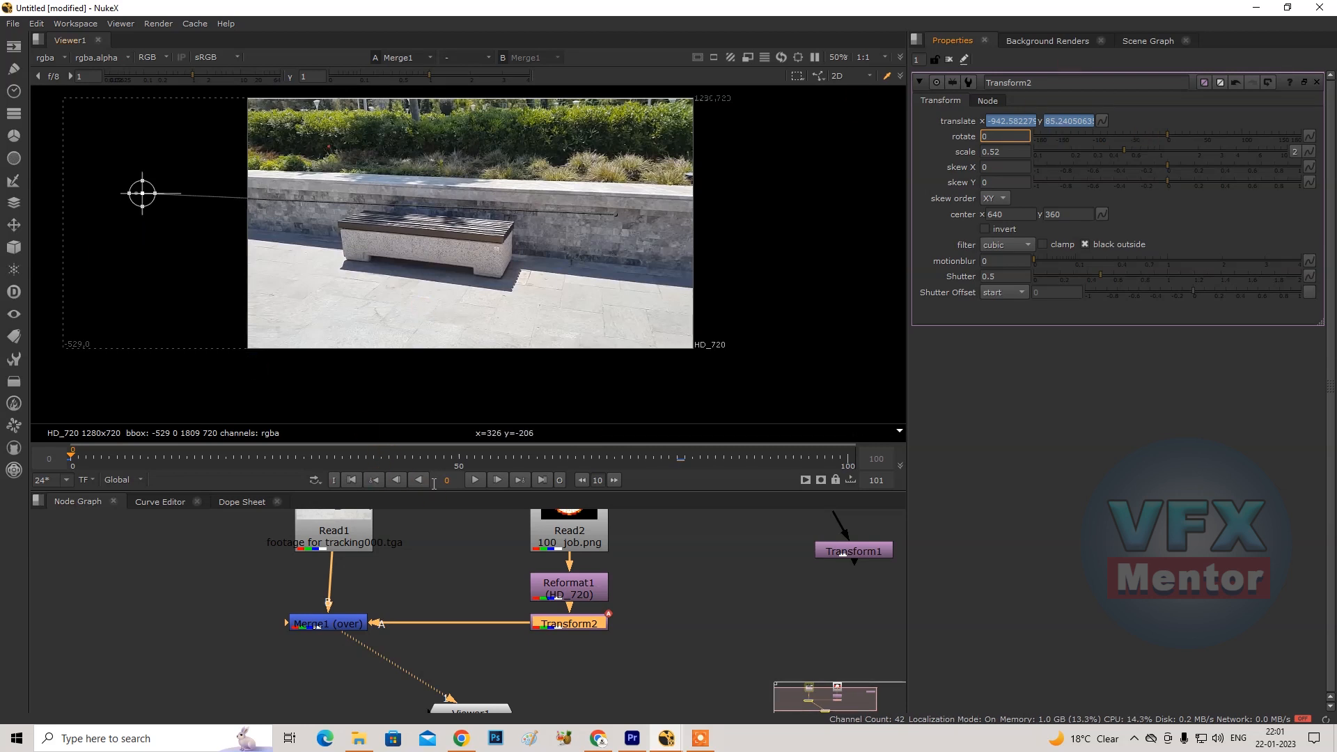
{"action": "left_click", "coordinate": [476, 481]}
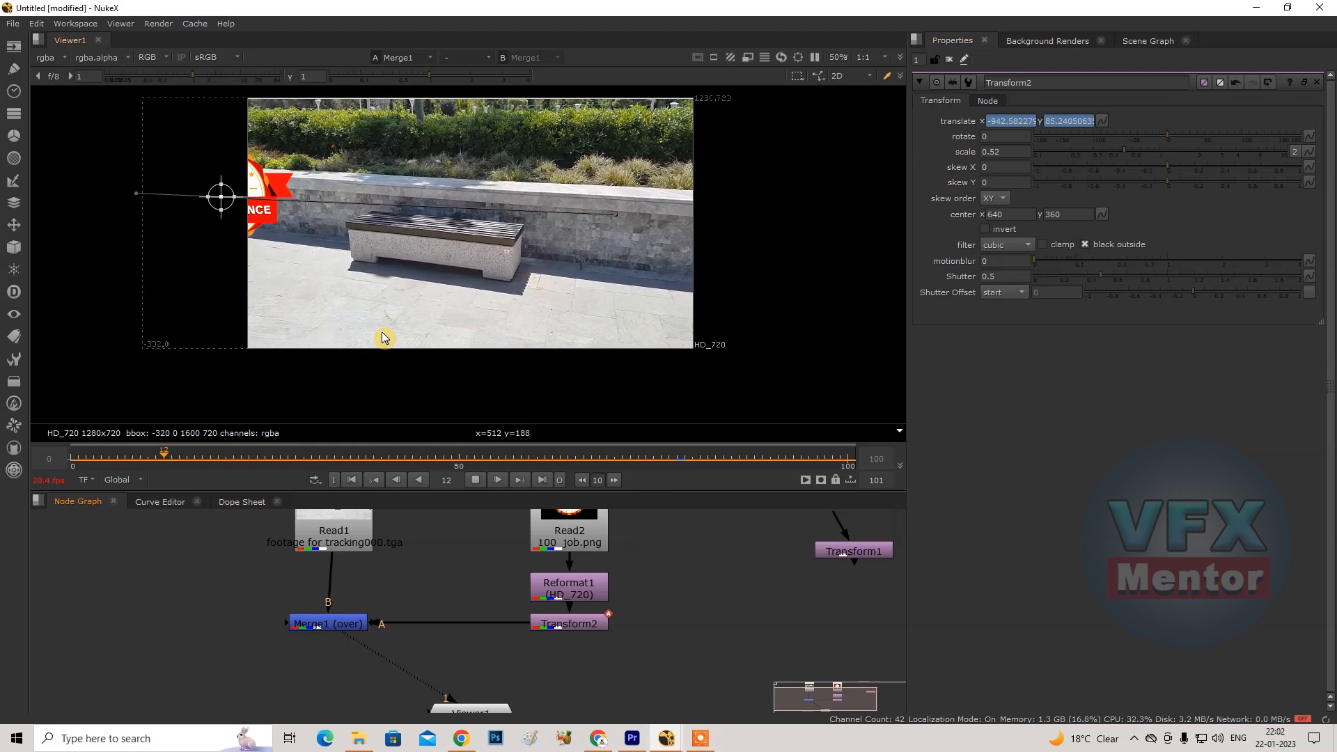
{"action": "left_click", "coordinate": [1011, 392]}
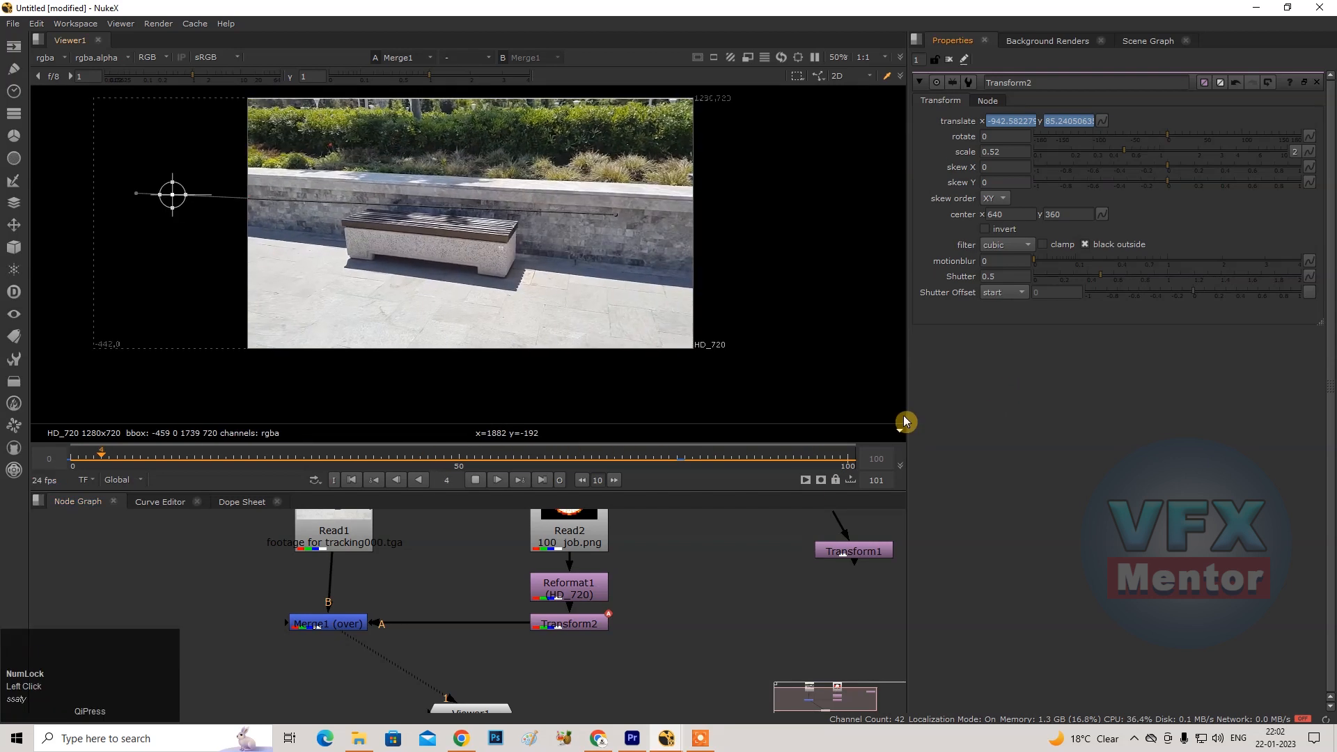
{"action": "left_click", "coordinate": [477, 479]}
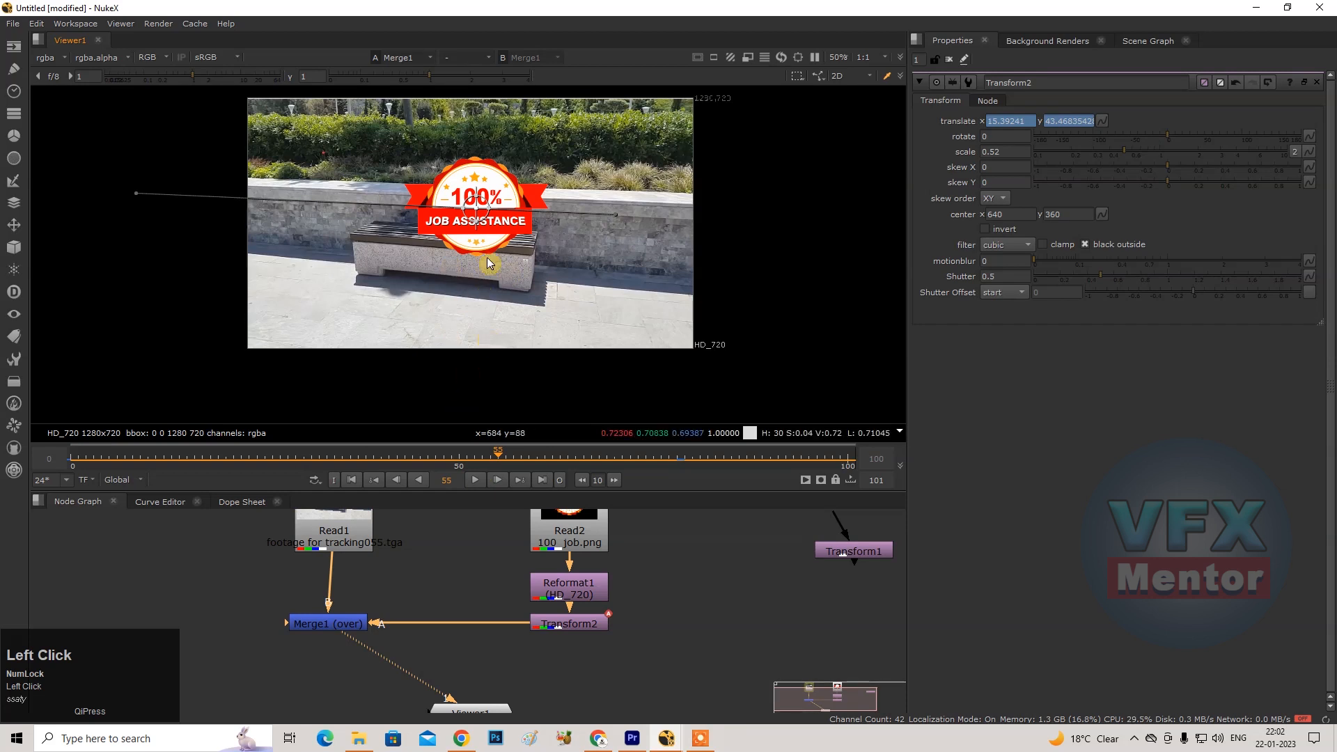
Try to move the logo further left at frame 55, to a translate of about x -298, y 60.
{"action": "left_click", "coordinate": [139, 202]}
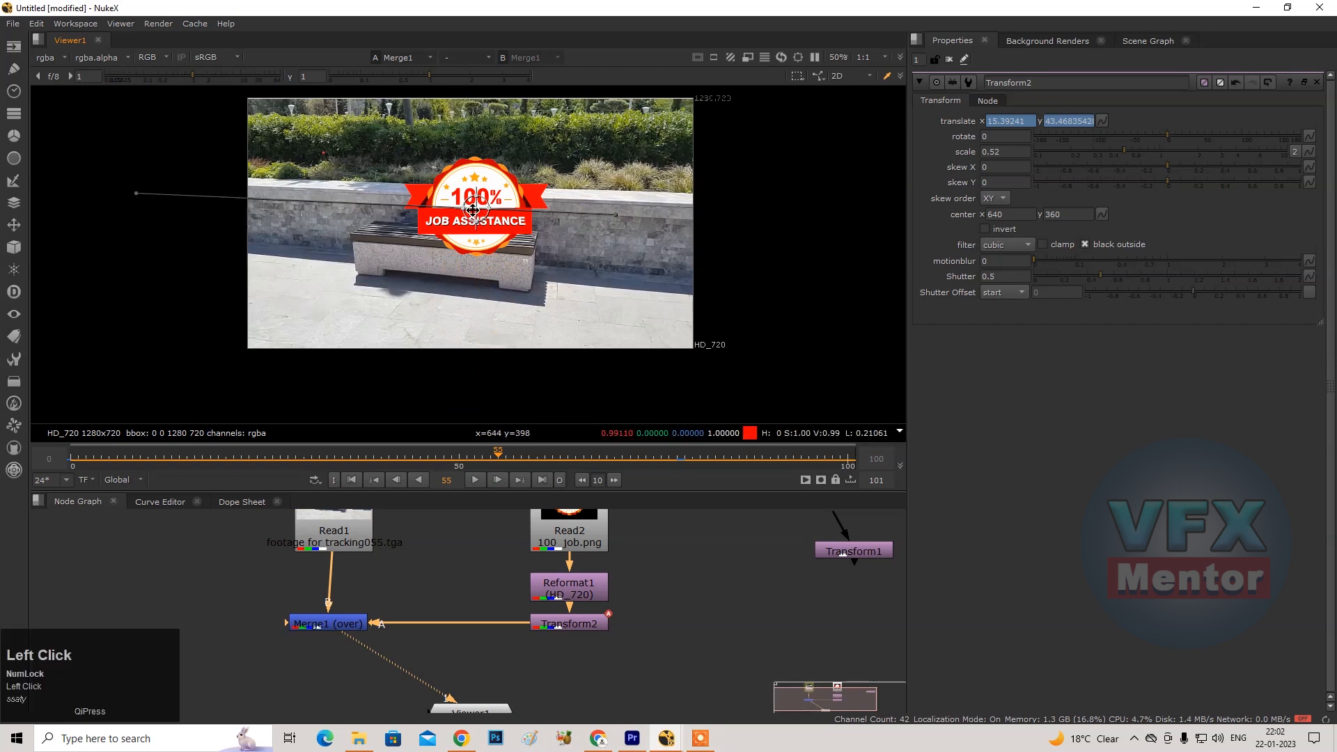
{"action": "left_click_drag", "start_coordinate": [475, 207], "coordinate": [367, 201]}
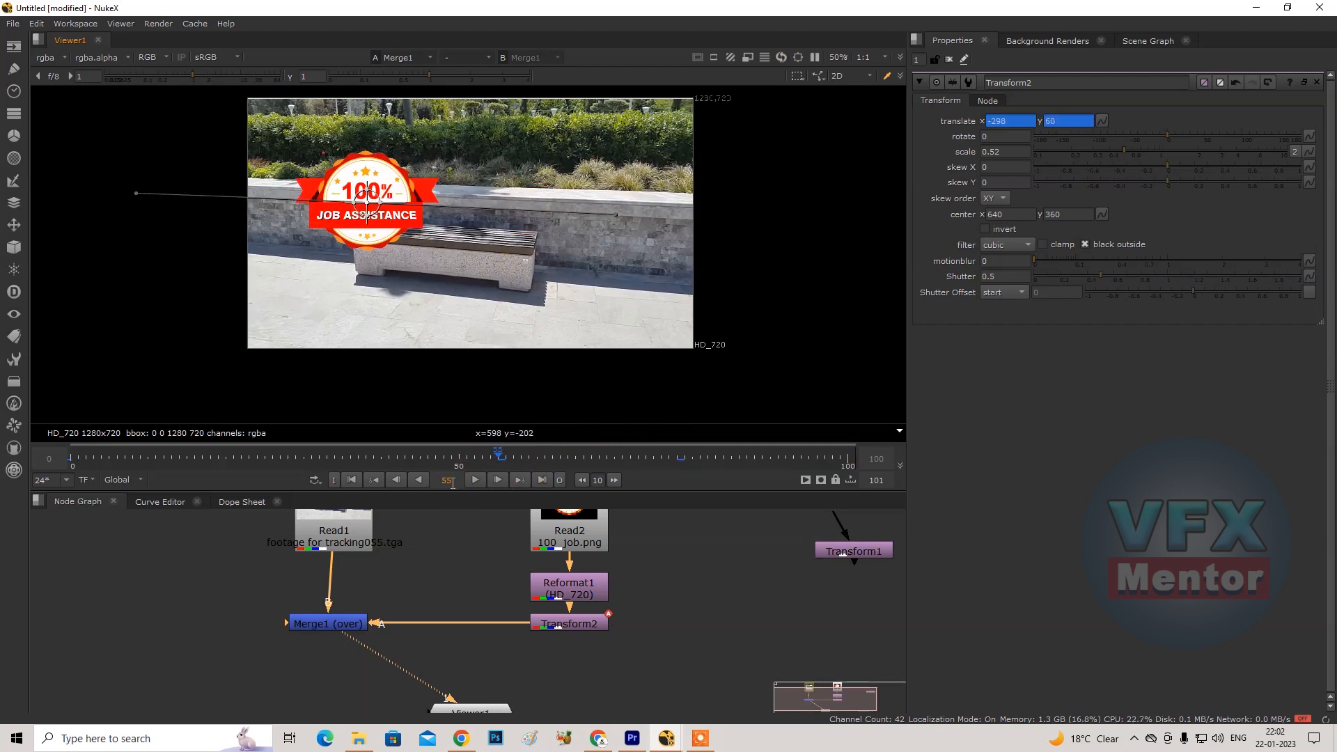
{"action": "key", "text": "ctrl+z"}
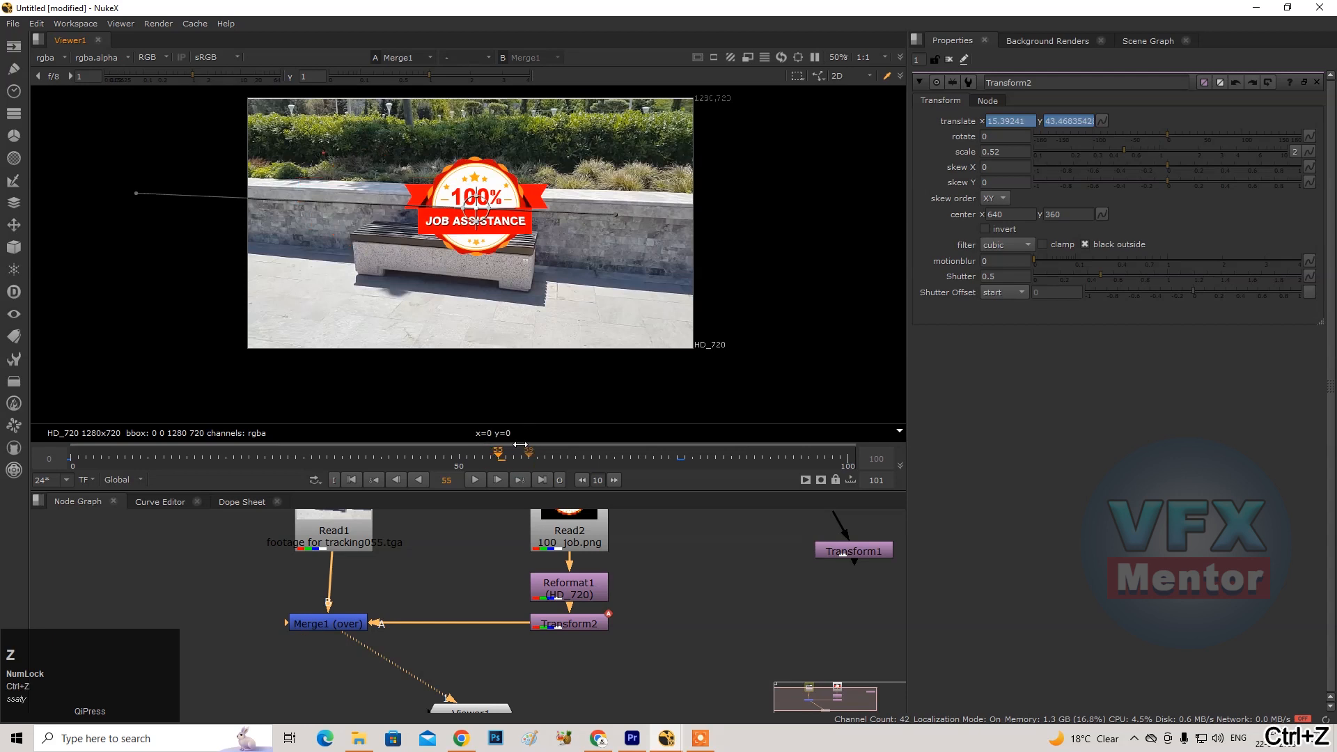
Return to the first frame and replay the logo's movement across the footage.
{"action": "left_click", "coordinate": [353, 481]}
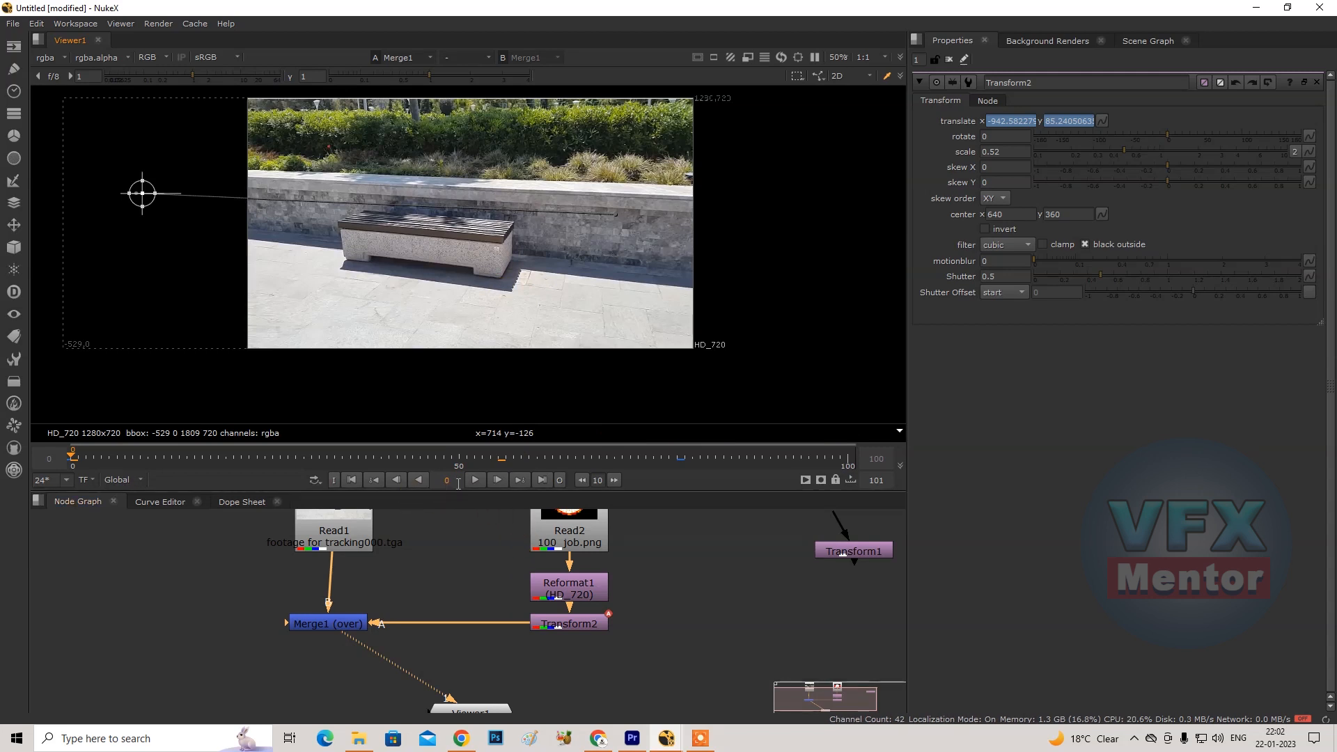
{"action": "left_click", "coordinate": [474, 479]}
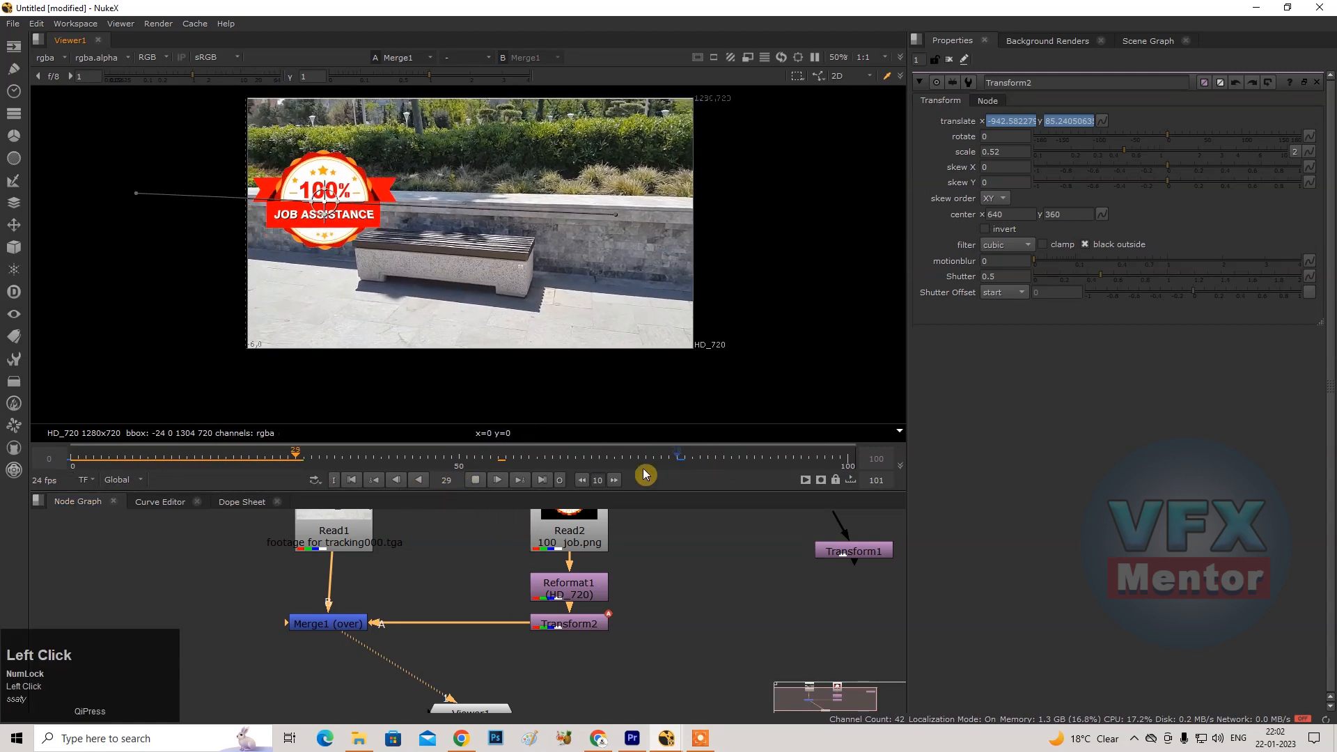
{"action": "left_click", "coordinate": [503, 478]}
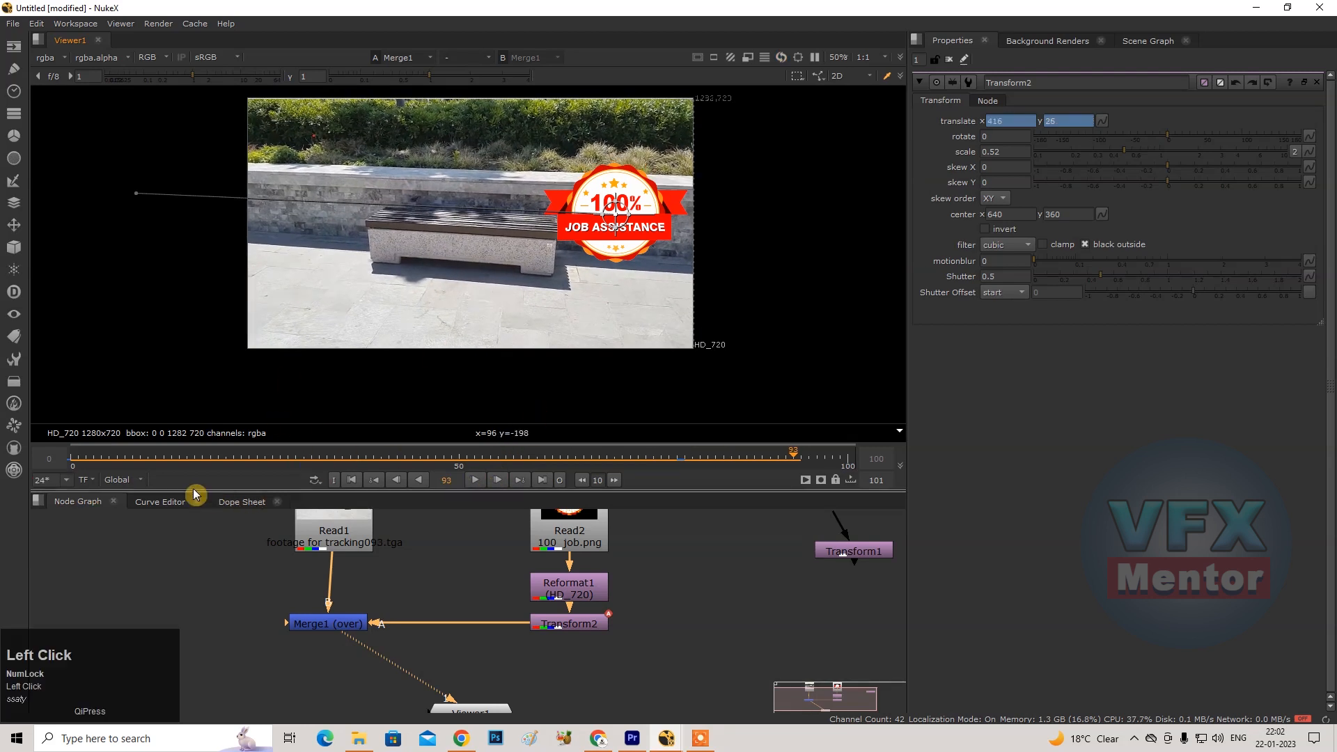
In the Dope Sheet, move Transform2's translate keyframe from frame 78 to frame 50.
{"action": "left_click", "coordinate": [236, 502]}
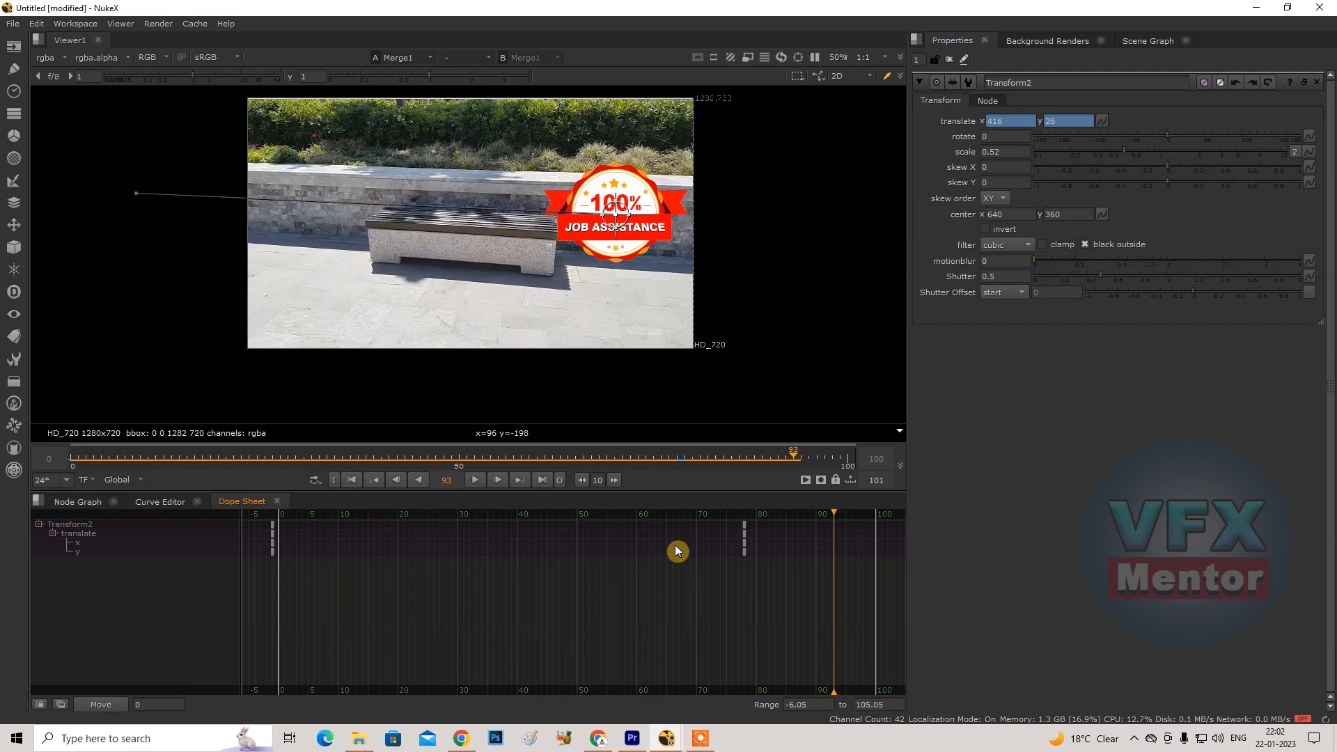
{"action": "left_click_drag", "start_coordinate": [707, 519], "coordinate": [781, 581]}
{"action": "left_click", "coordinate": [828, 528]}
{"action": "left_click_drag", "start_coordinate": [828, 528], "coordinate": [745, 536]}
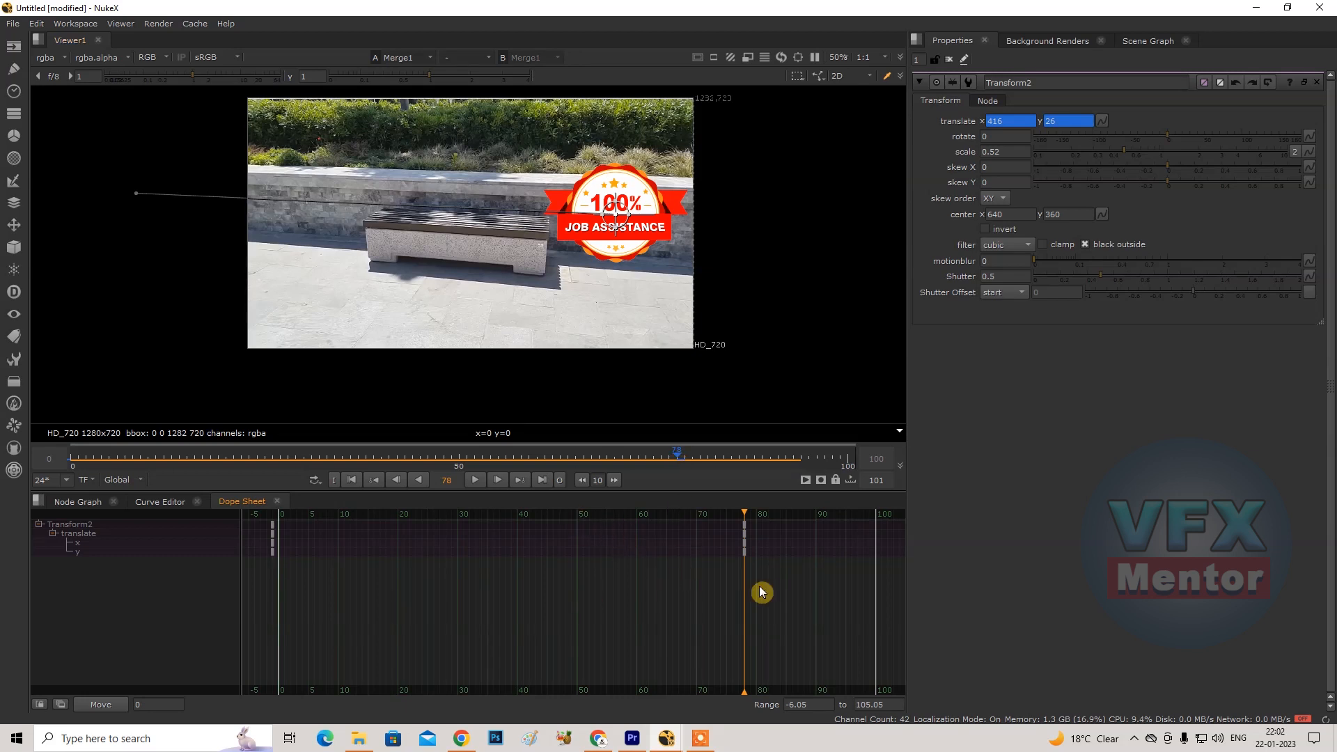
{"action": "left_click_drag", "start_coordinate": [775, 584], "coordinate": [728, 531]}
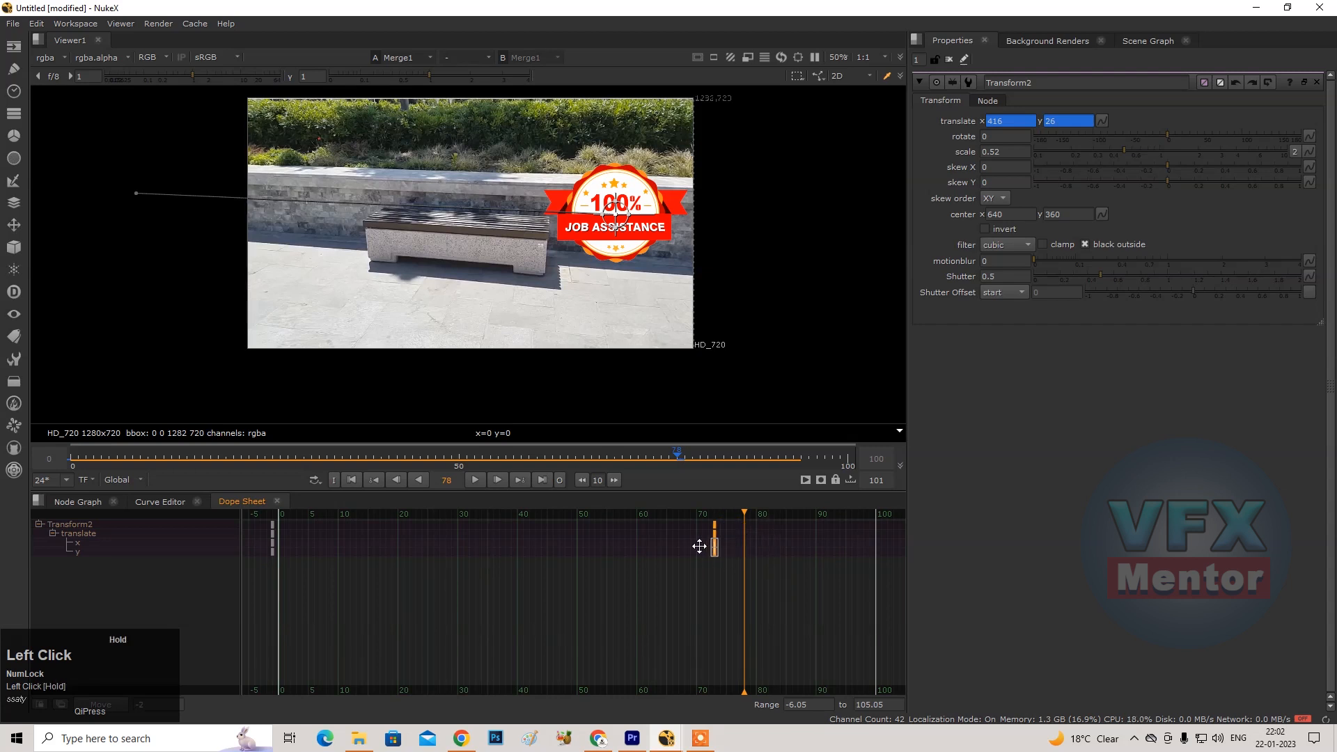
{"action": "left_click_drag", "start_coordinate": [571, 546], "coordinate": [577, 546]}
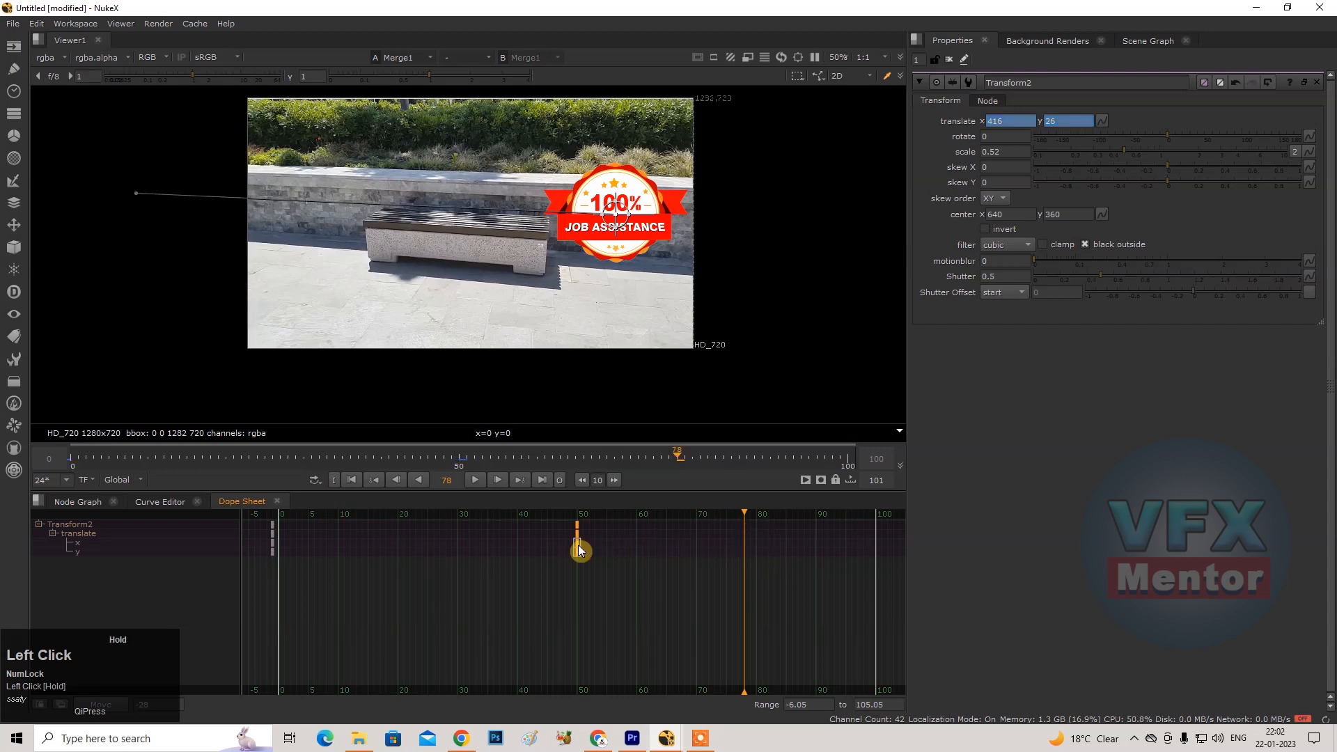
{"action": "left_click", "coordinate": [602, 546]}
{"action": "left_click_drag", "start_coordinate": [501, 545], "coordinate": [344, 388]}
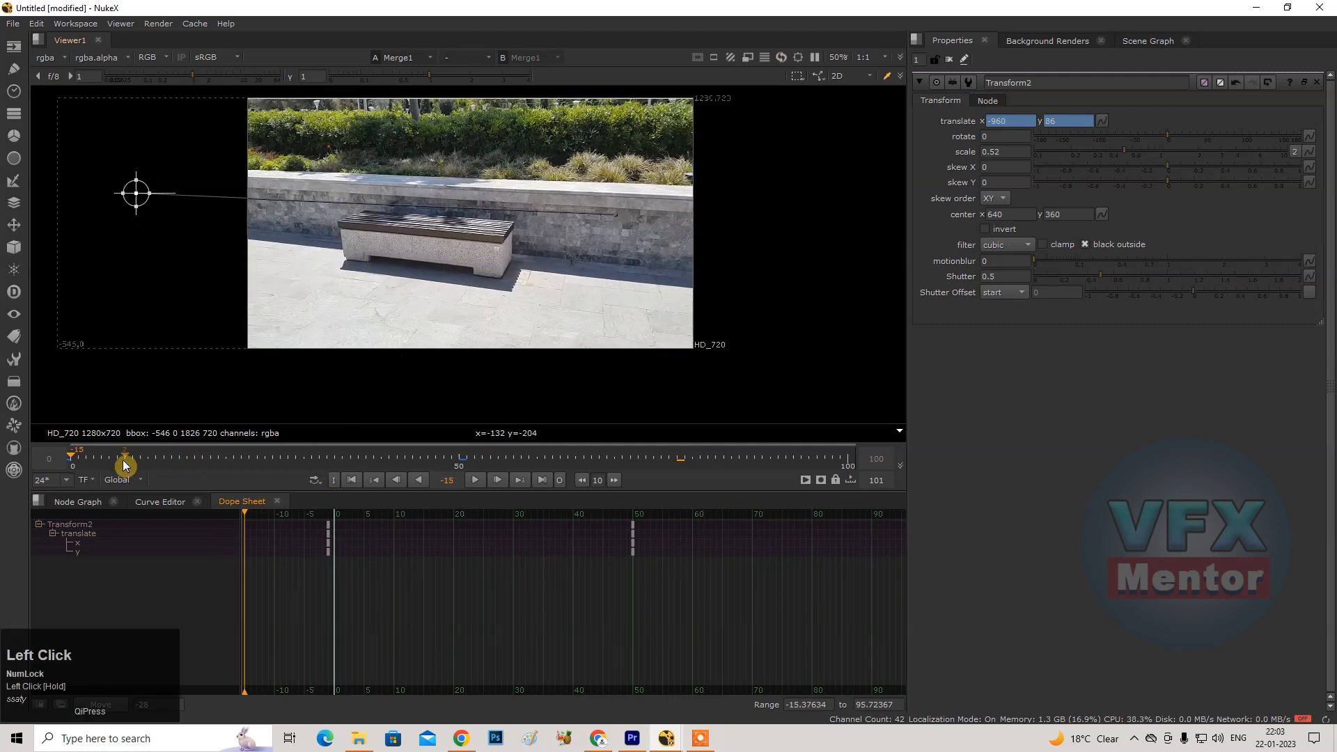
Play the retimed logo animation from frame 0 to check its speed, and stop playback.
{"action": "left_click", "coordinate": [353, 480]}
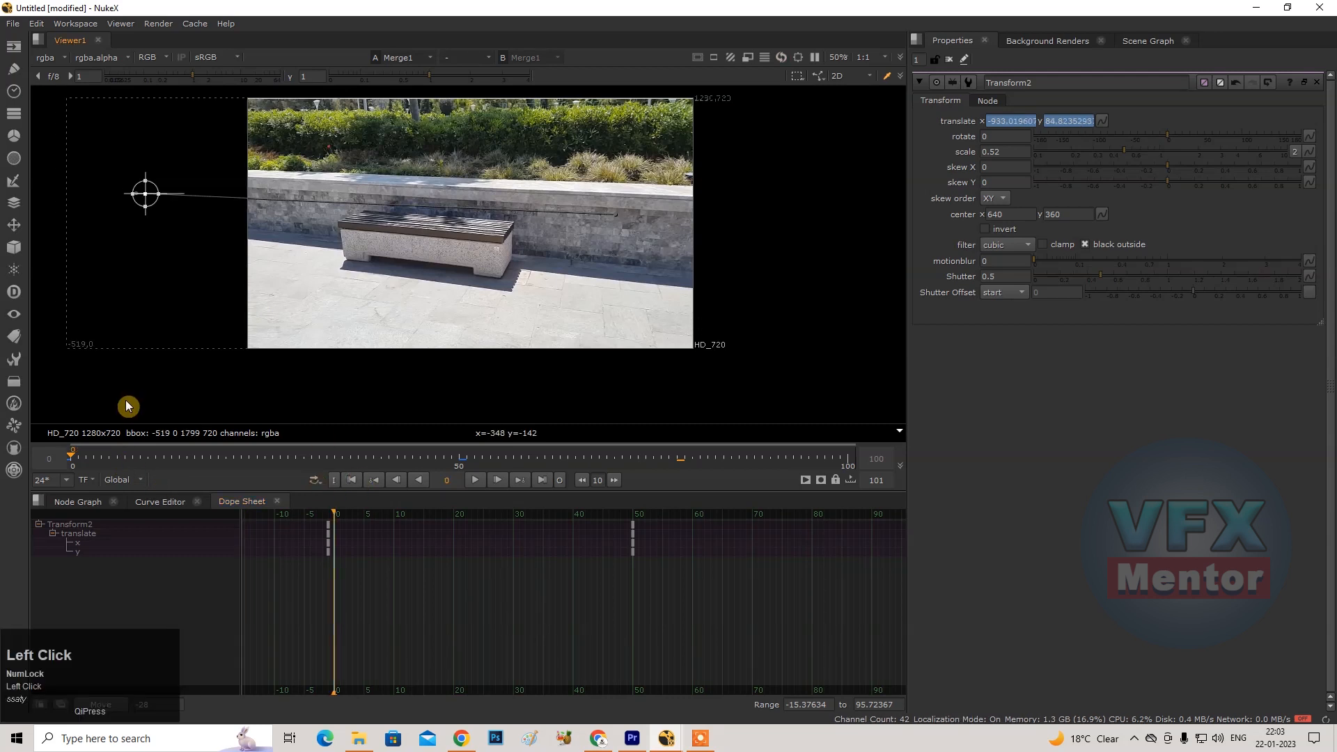
{"action": "left_click", "coordinate": [477, 481]}
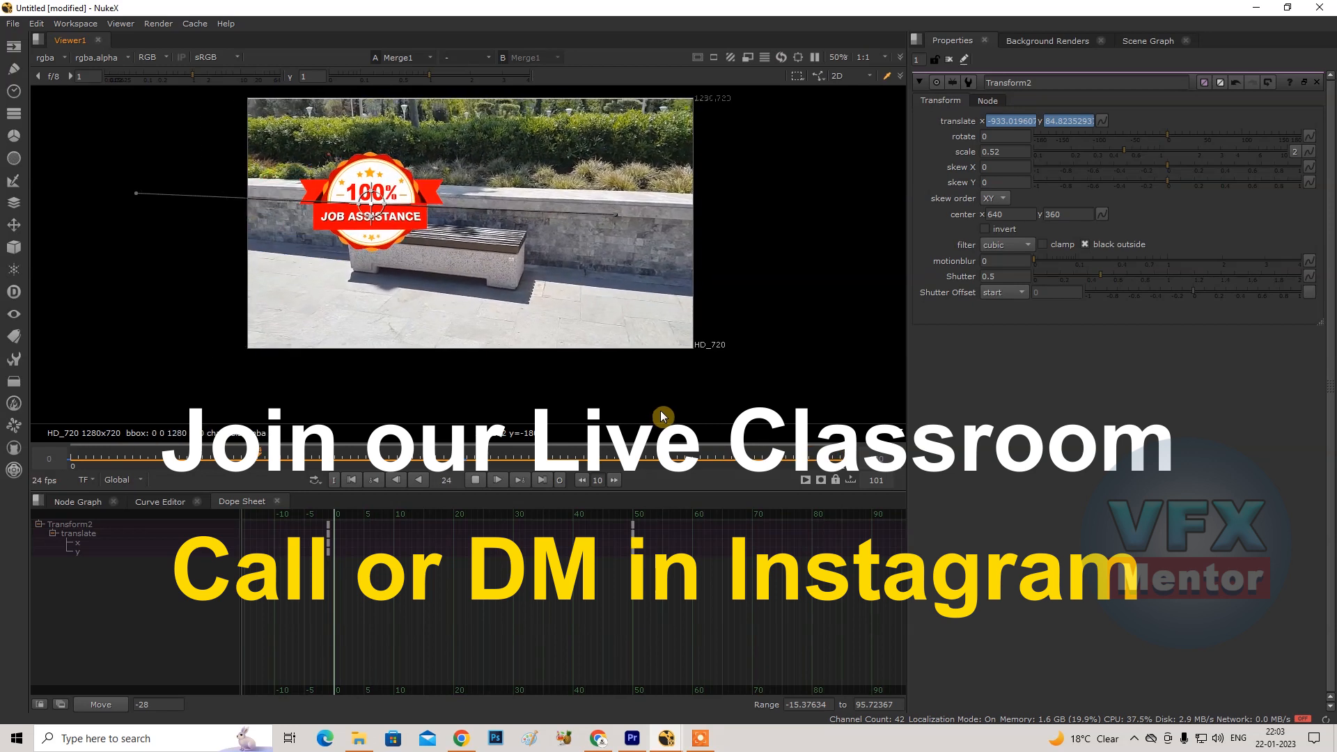
{"action": "left_click", "coordinate": [479, 479]}
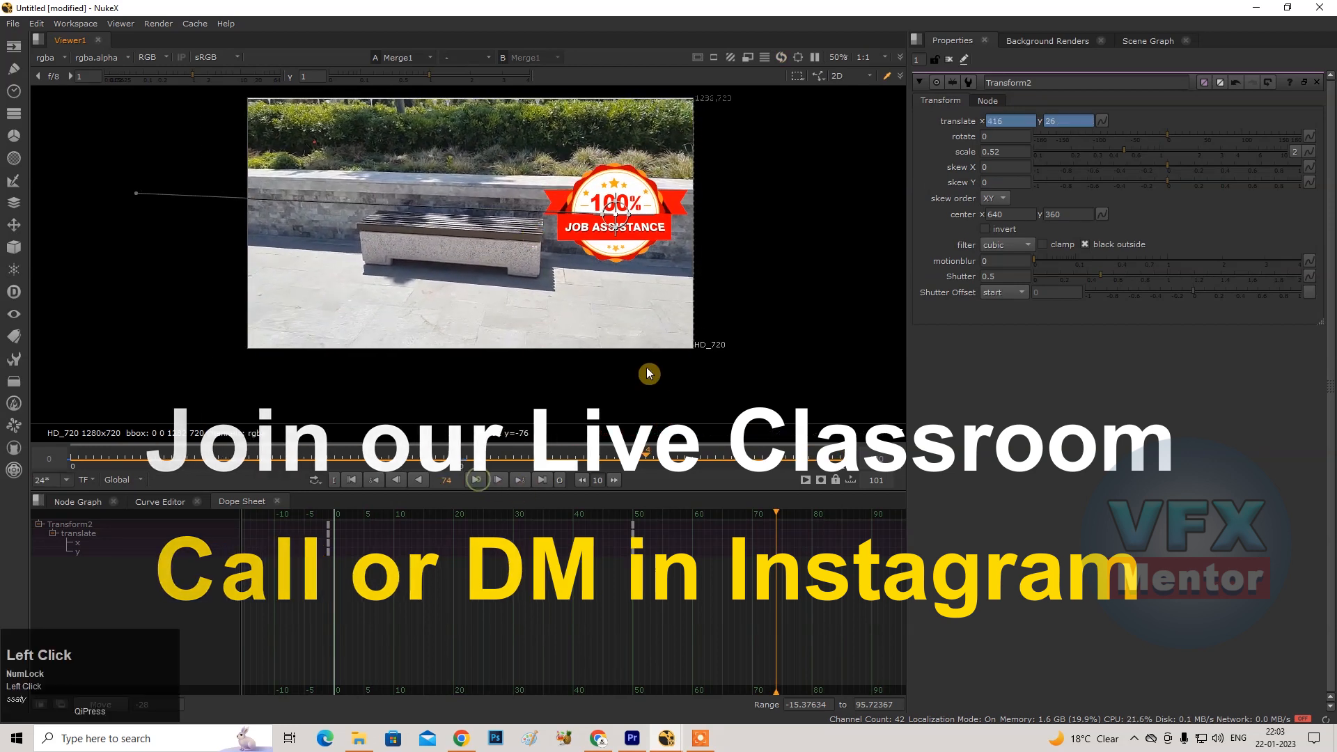
Select Transform2's translate x and y channels and examine their animation curves in the Curve Editor.
{"action": "left_click", "coordinate": [54, 534]}
{"action": "left_click", "coordinate": [85, 550]}
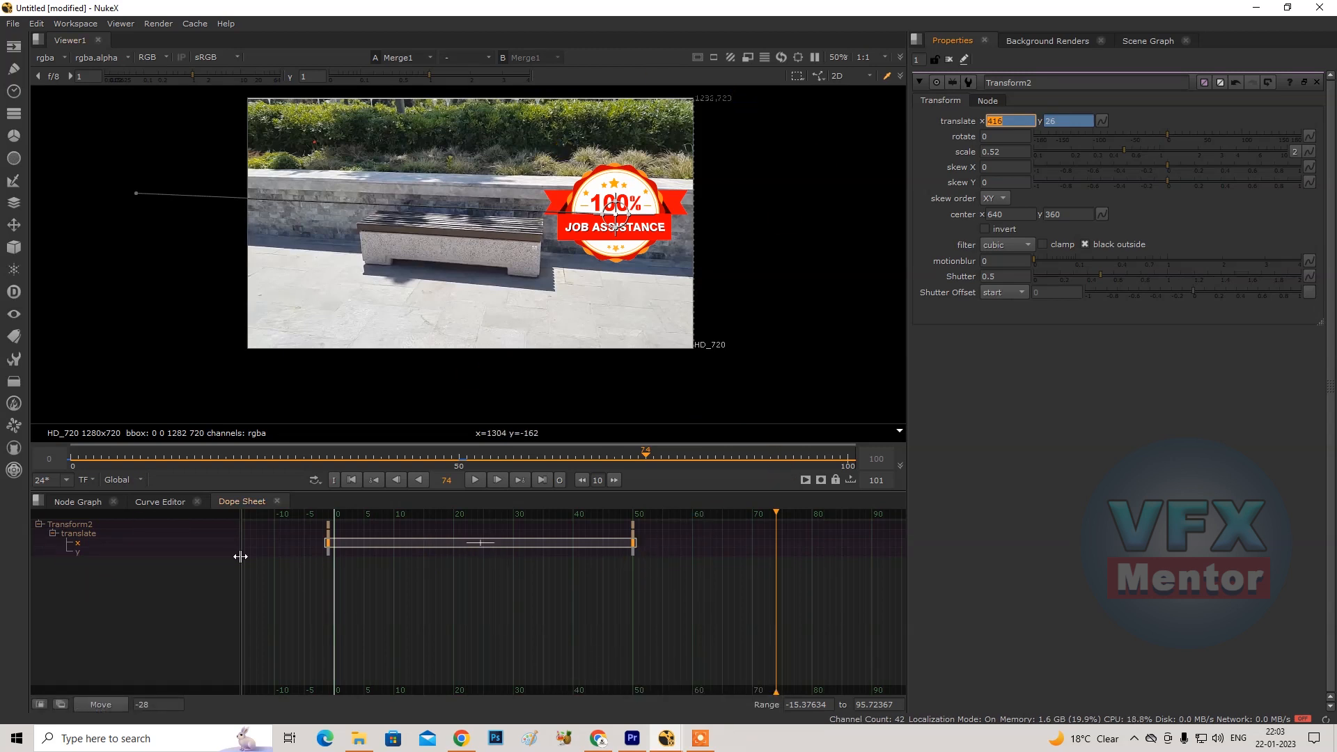
{"action": "left_click", "coordinate": [89, 527]}
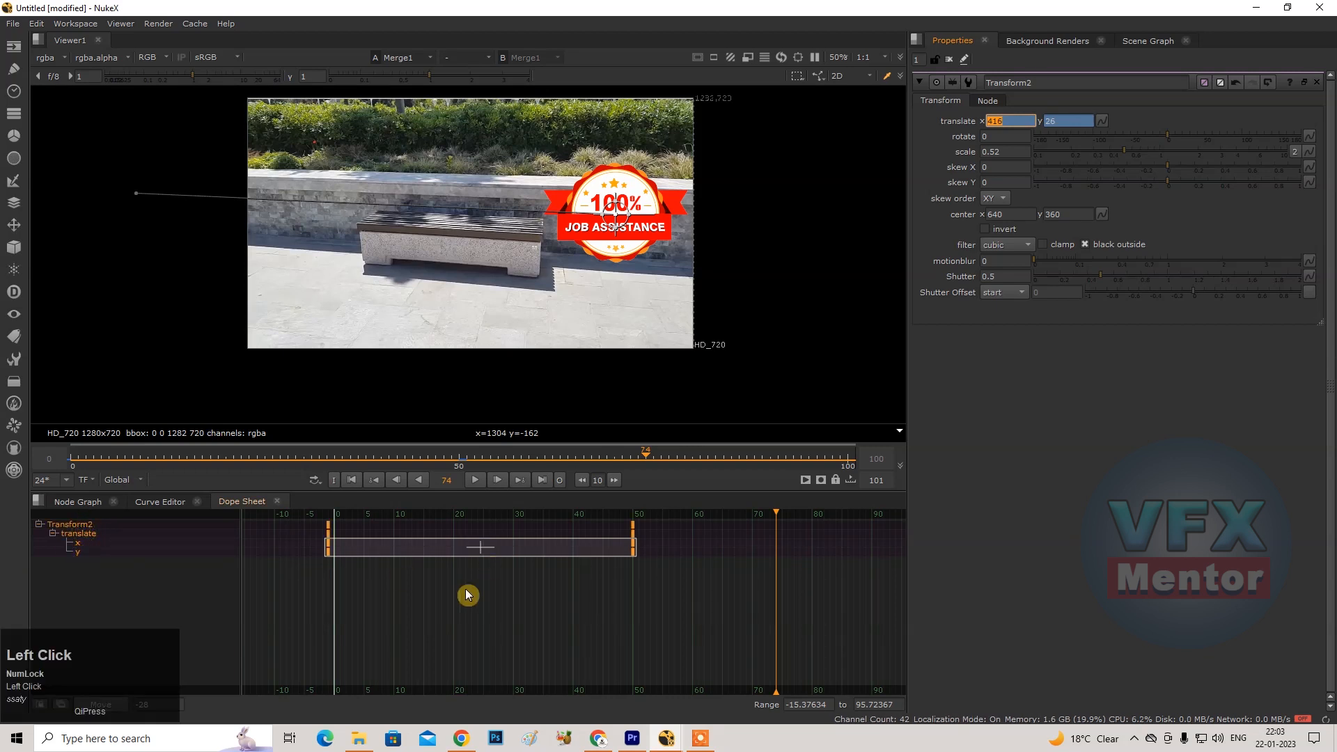
{"action": "left_click", "coordinate": [156, 504]}
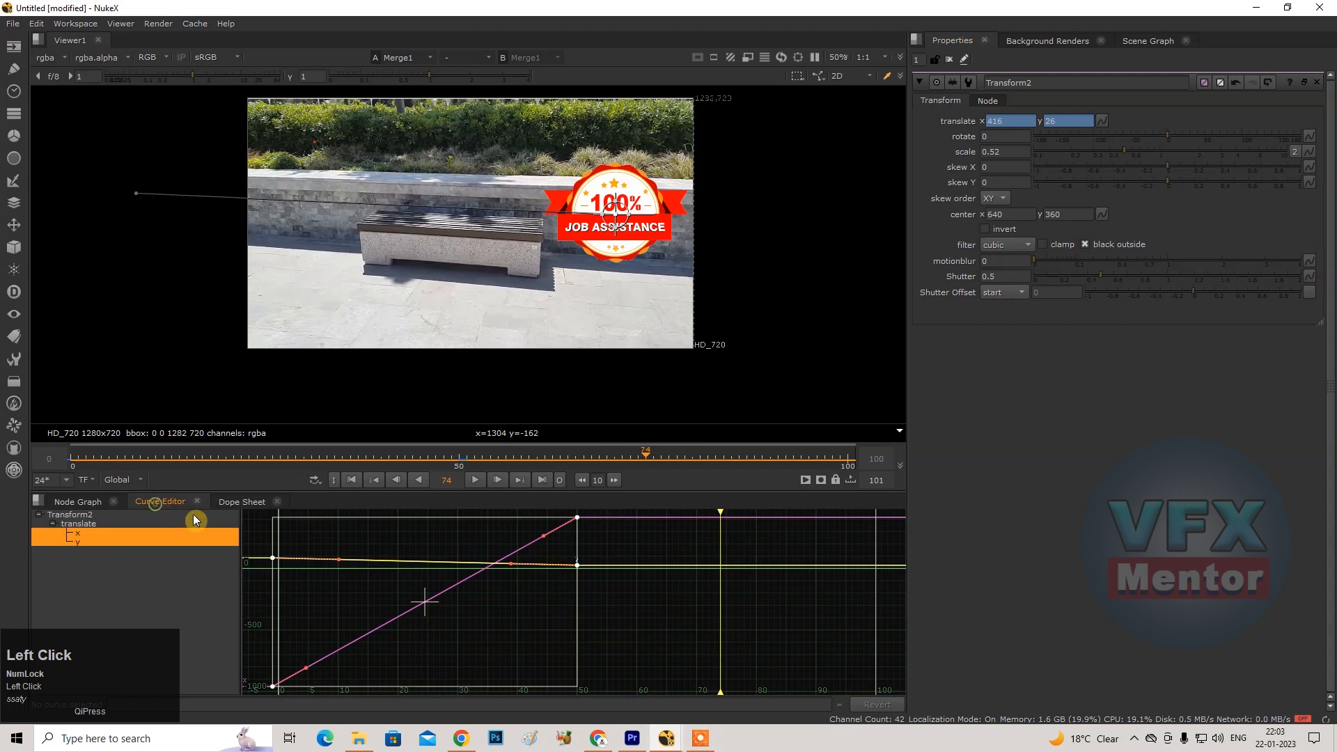
{"action": "middle_click_drag", "start_coordinate": [427, 575], "coordinate": [614, 612]}
{"action": "scroll", "coordinate": [612, 605], "scroll_direction": "up", "scroll_amount": 5}
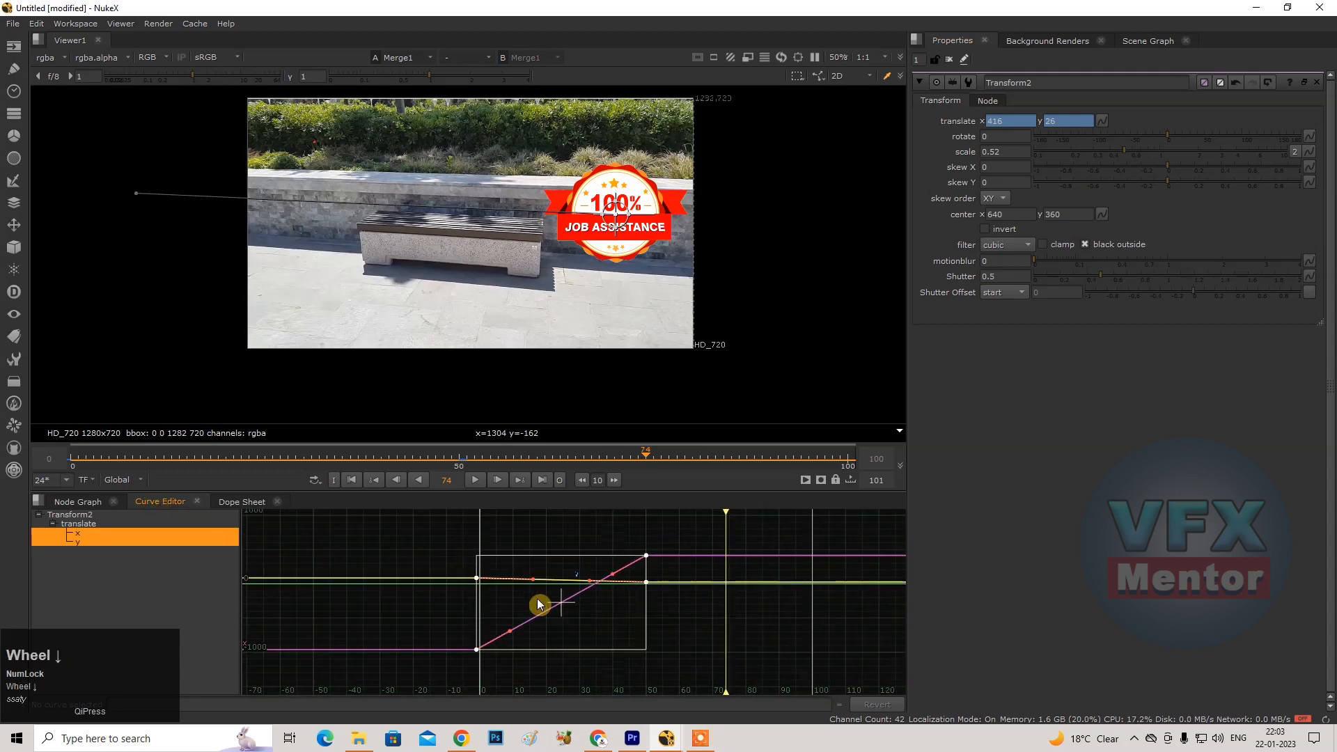
{"action": "scroll", "coordinate": [605, 597], "scroll_direction": "up", "scroll_amount": 2}
{"action": "scroll", "coordinate": [611, 604], "scroll_direction": "down", "scroll_amount": 6}
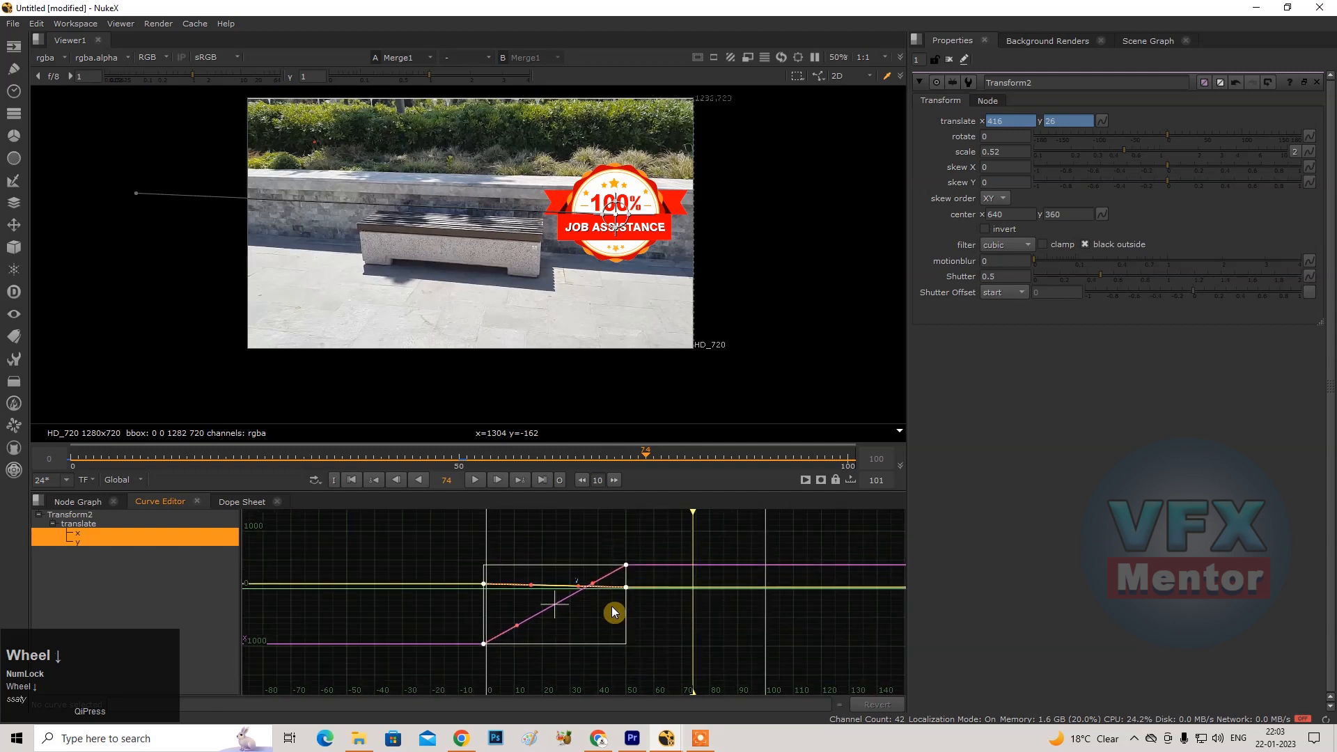
{"action": "scroll", "coordinate": [612, 619], "scroll_direction": "up", "scroll_amount": 1}
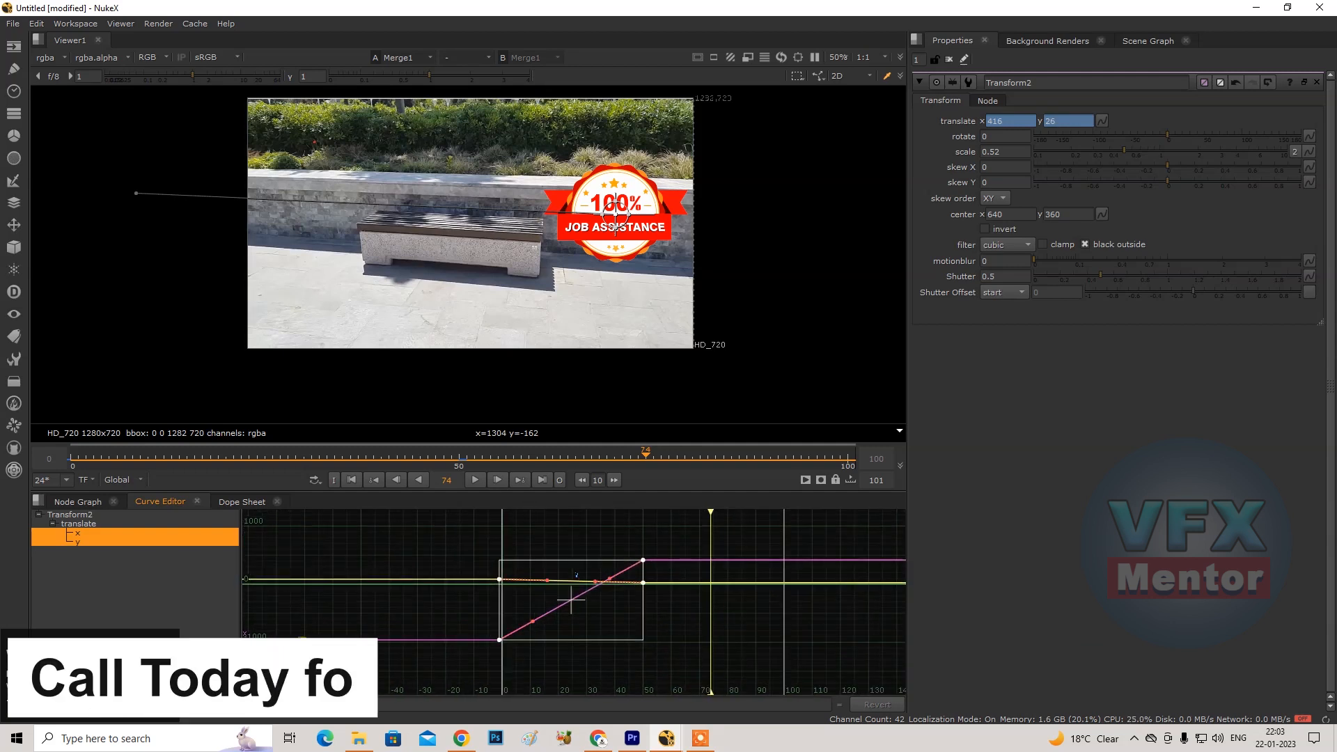
{"action": "scroll", "coordinate": [609, 603], "scroll_direction": "down", "scroll_amount": 4}
{"action": "scroll", "coordinate": [596, 600], "scroll_direction": "up", "scroll_amount": 4}
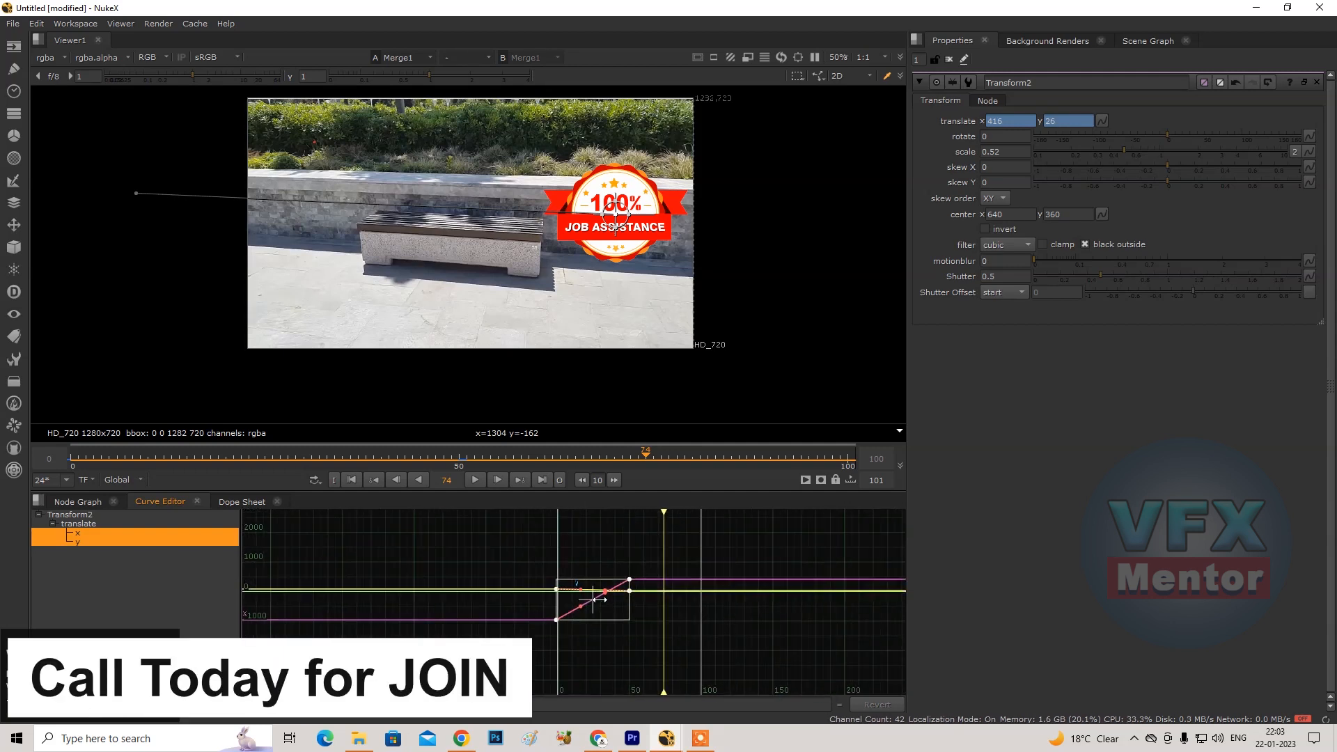
{"action": "scroll", "coordinate": [635, 575], "scroll_direction": "up", "scroll_amount": 1}
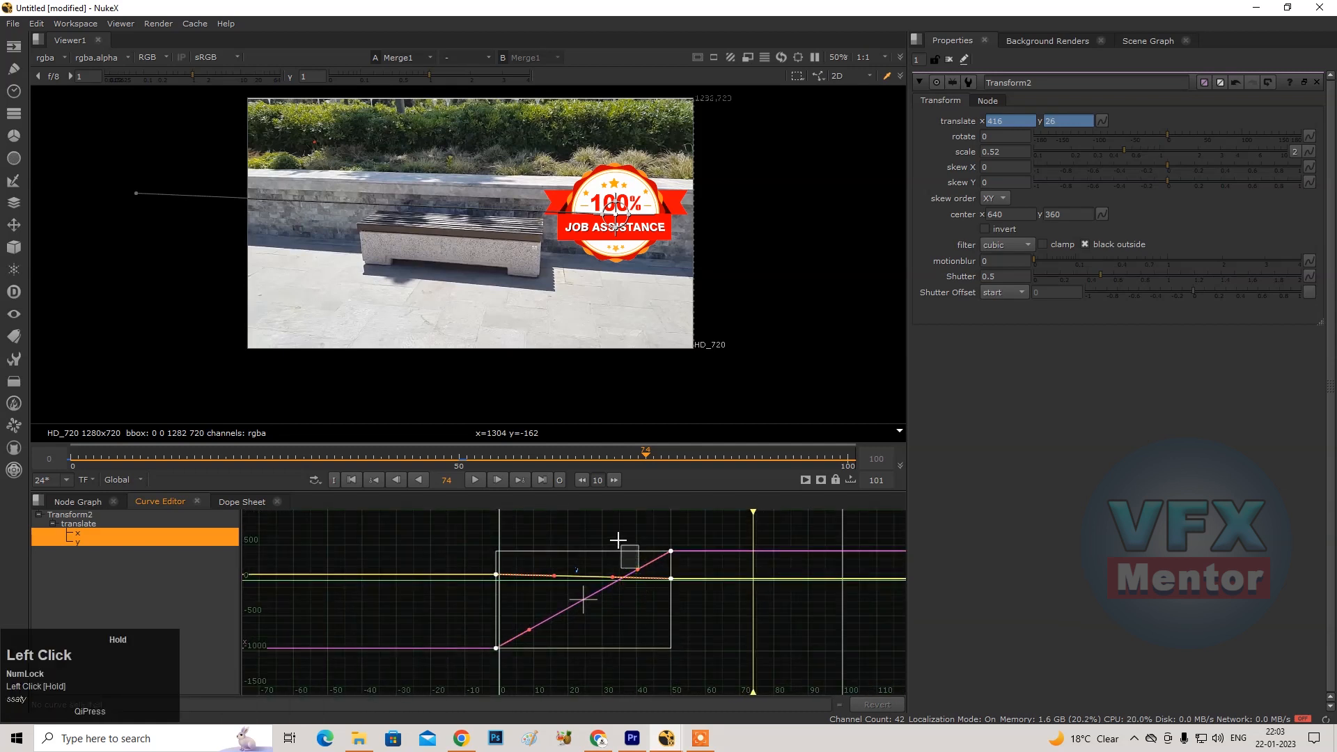
Isolate the translate x curve, raise its frame 50 key's tangent handle above the key to round the curve, and play from the first frame.
{"action": "left_click", "coordinate": [98, 533]}
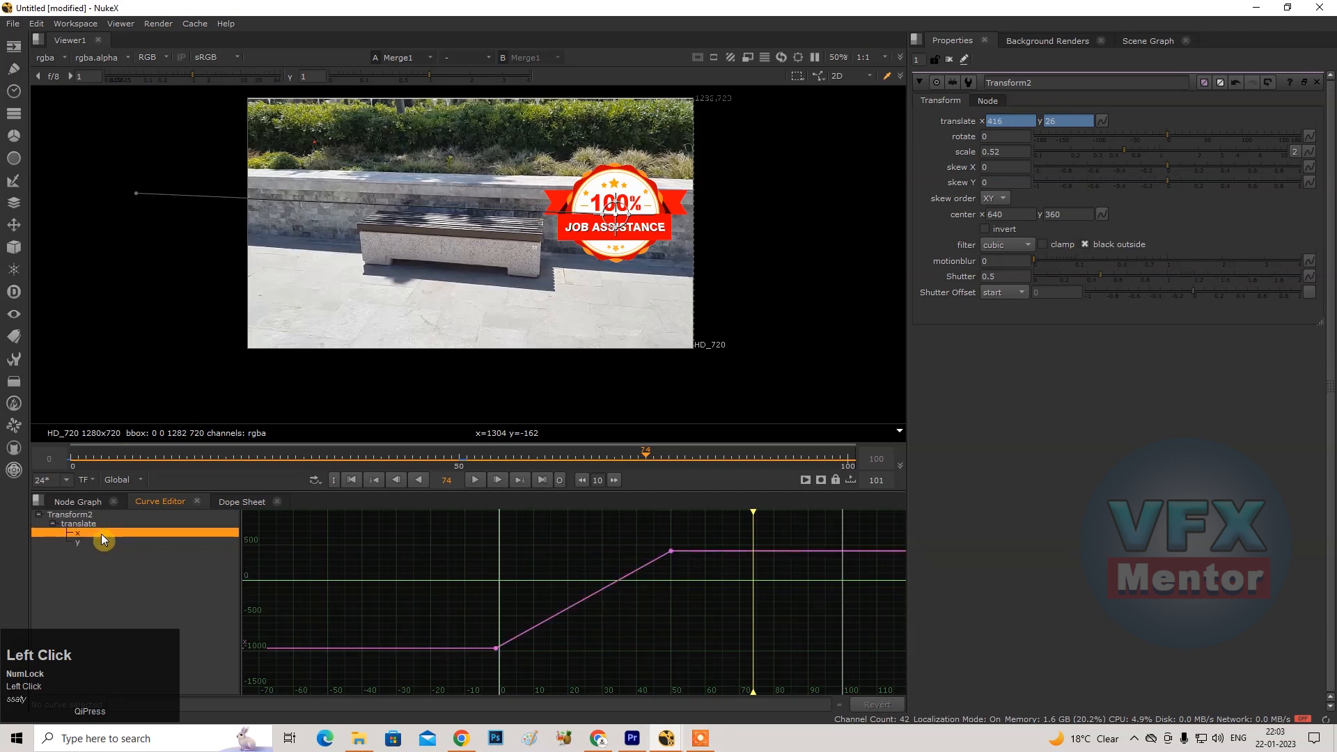
{"action": "left_click", "coordinate": [688, 562]}
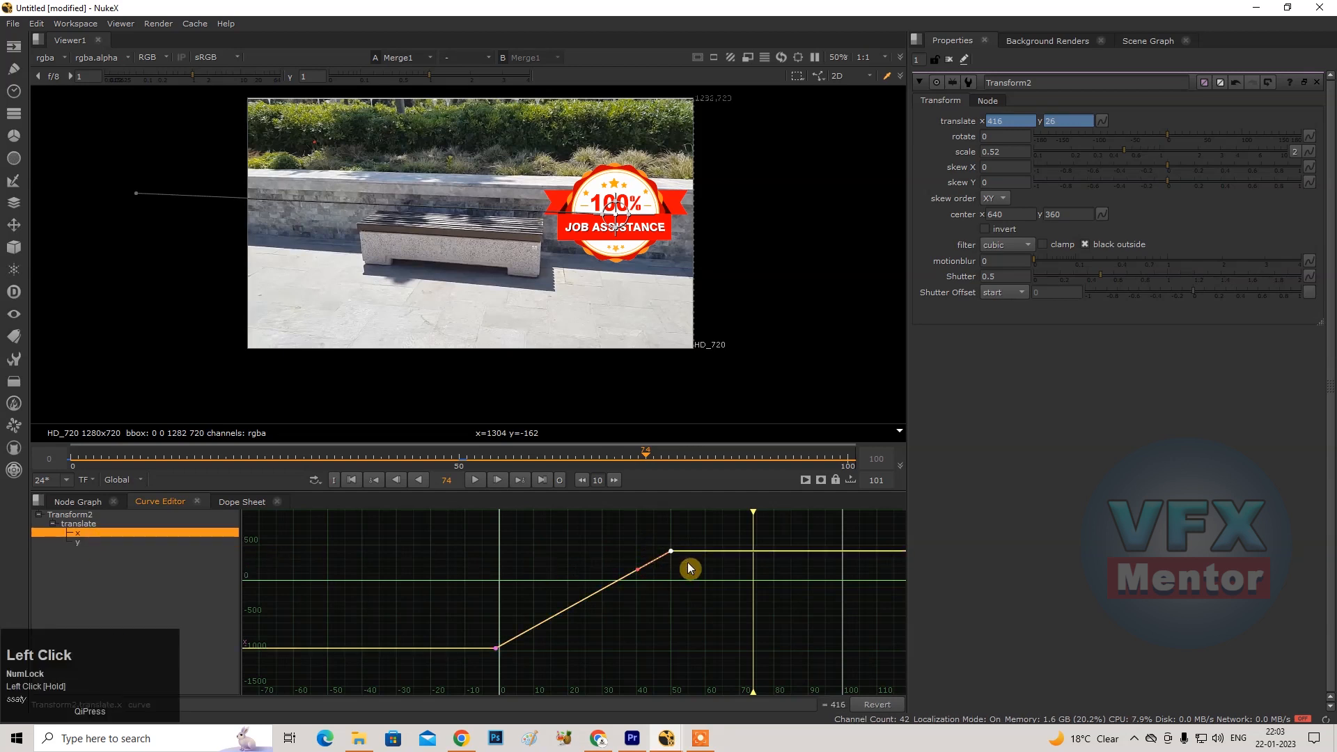
{"action": "left_click_drag", "start_coordinate": [638, 571], "coordinate": [531, 529]}
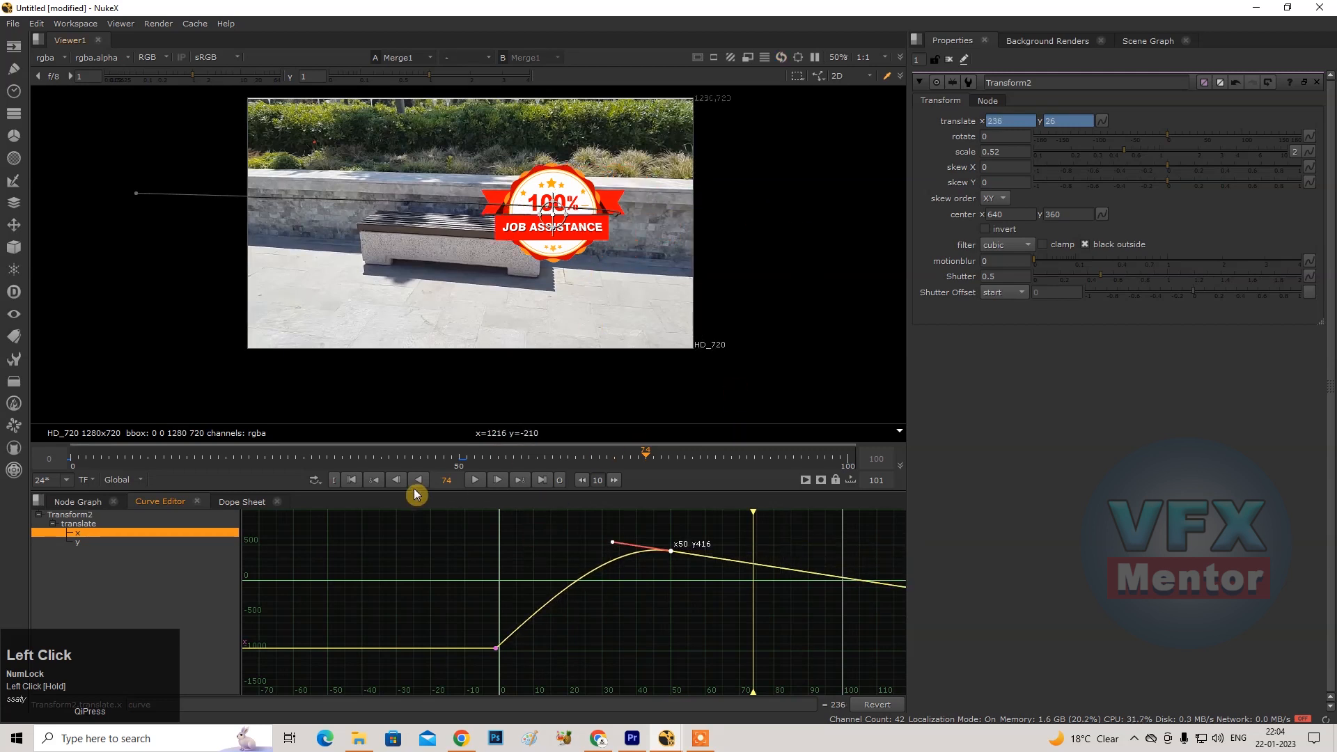
{"action": "left_click", "coordinate": [350, 482]}
{"action": "left_click", "coordinate": [477, 479]}
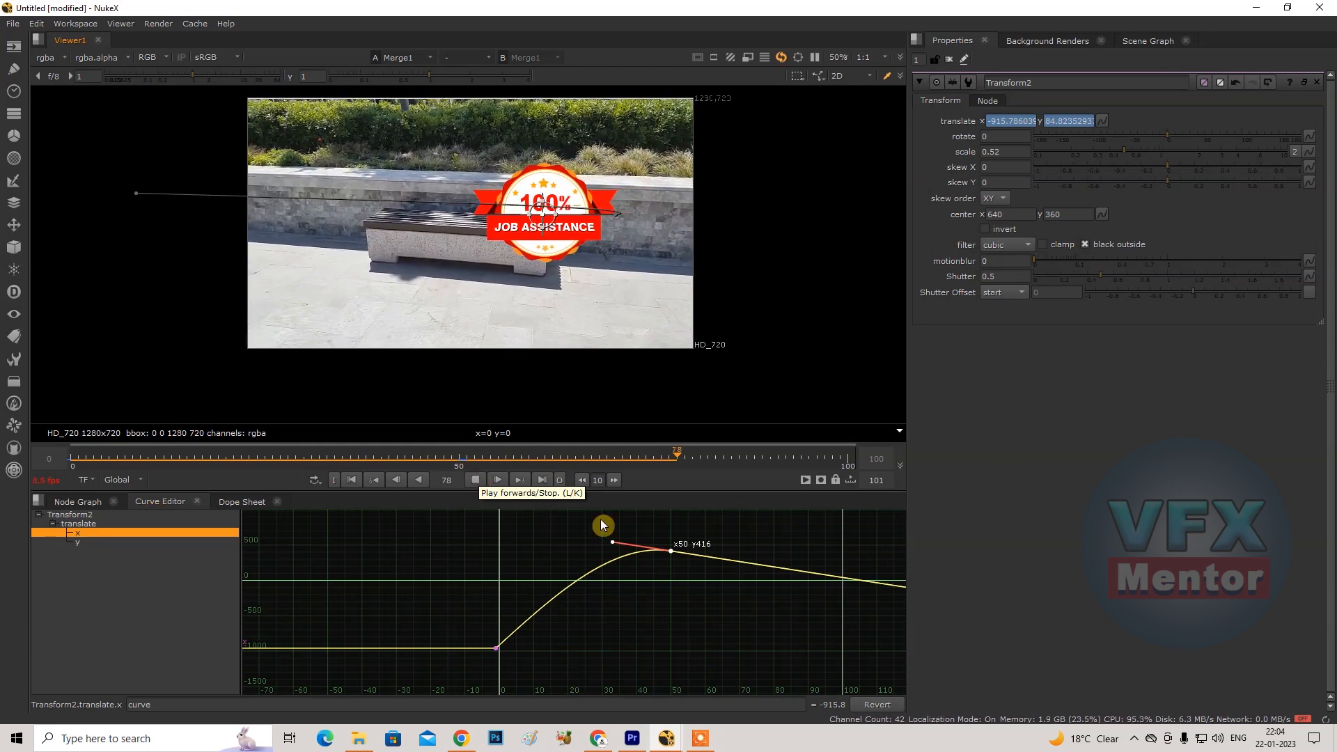
Lower the tangent handle of the translate x key at frame 50 slightly below the key, so the curve keeps rising past it.
{"action": "mouse_move", "coordinate": [612, 543]}
{"action": "left_mouse_down"}
{"action": "mouse_move", "coordinate": [620, 588]}
{"action": "mouse_move", "coordinate": [595, 561]}
{"action": "left_mouse_up"}
{"action": "middle_click_drag", "start_coordinate": [797, 573], "coordinate": [629, 617]}
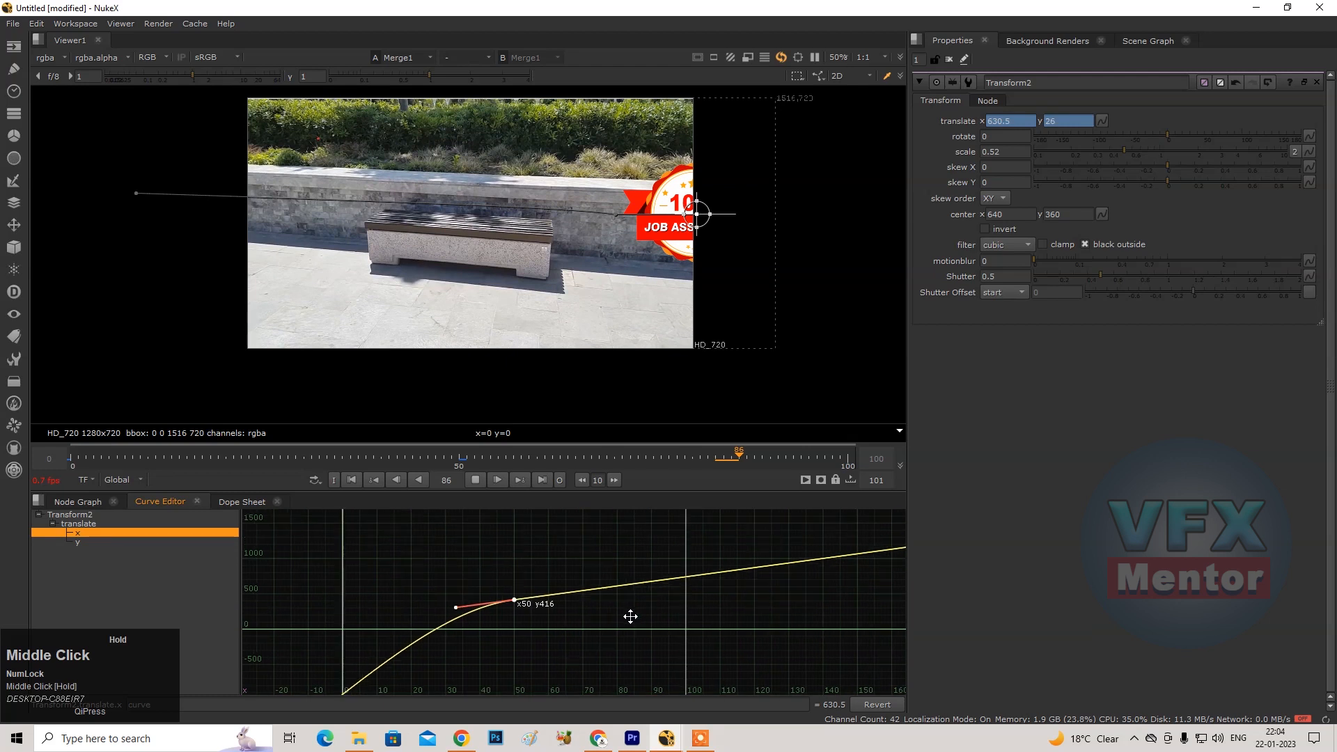
{"action": "scroll", "coordinate": [682, 564], "scroll_direction": "down", "scroll_amount": 5}
{"action": "scroll", "coordinate": [566, 603], "scroll_direction": "up", "scroll_amount": 4}
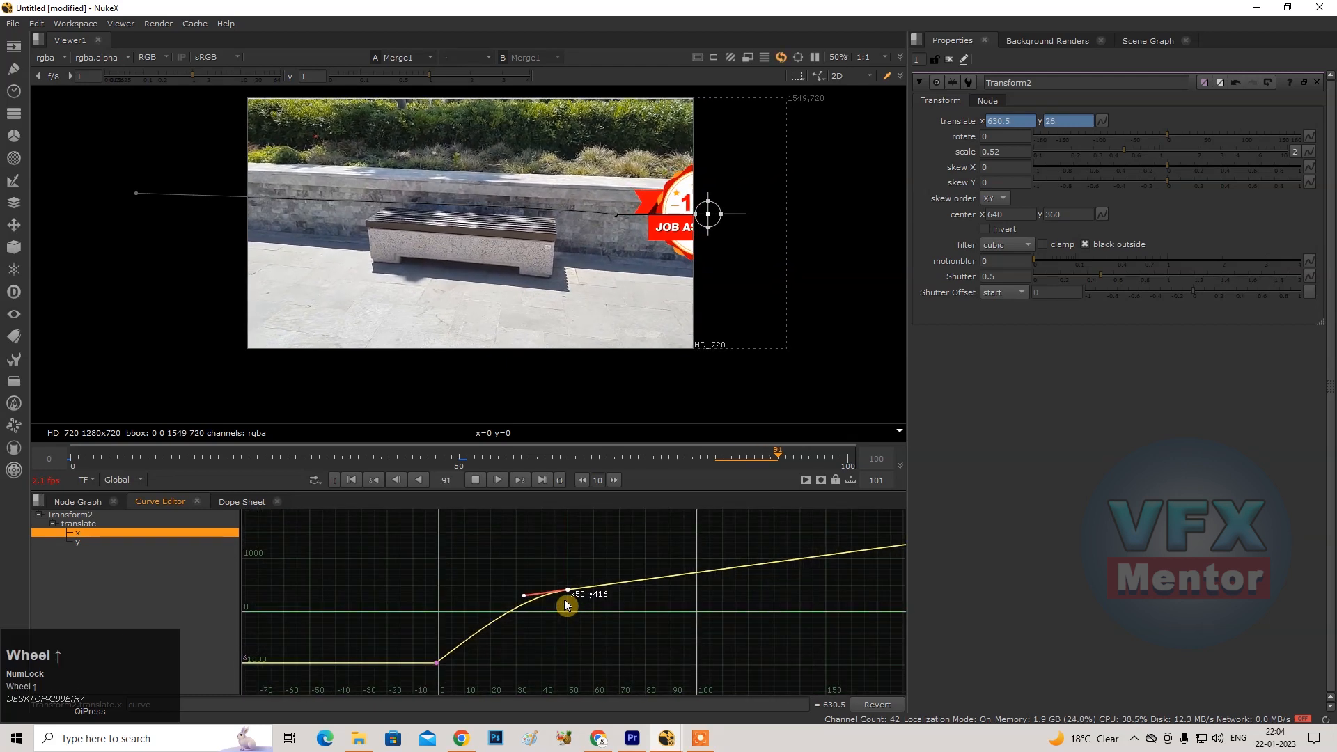
Level the tangent handle of the translate x key at frame 50 so the curve flattens after it, and stop playback at frame 50.
{"action": "scroll", "coordinate": [592, 570], "scroll_direction": "up", "scroll_amount": 2}
{"action": "left_click_drag", "start_coordinate": [575, 561], "coordinate": [547, 599]}
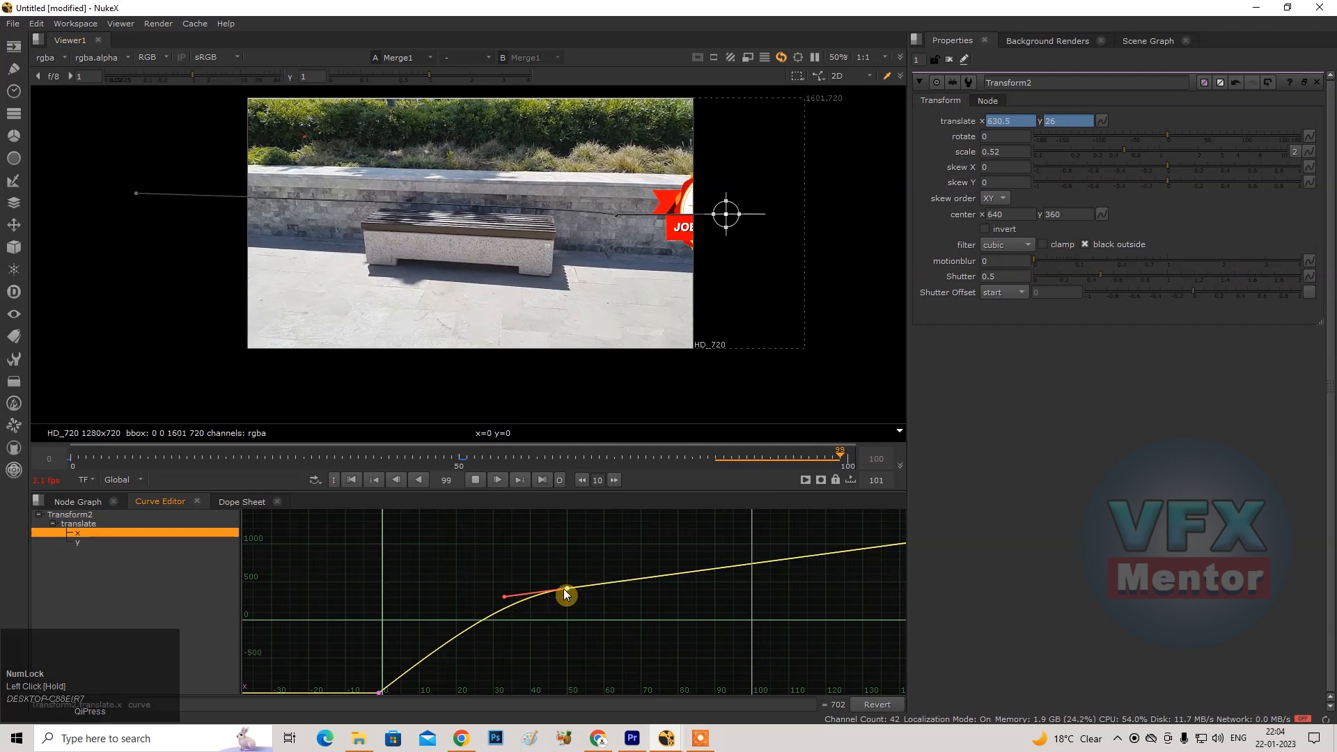
{"action": "mouse_move", "coordinate": [504, 596]}
{"action": "left_mouse_down"}
{"action": "mouse_move", "coordinate": [506, 622]}
{"action": "mouse_move", "coordinate": [531, 608]}
{"action": "mouse_move", "coordinate": [510, 588]}
{"action": "left_mouse_up"}
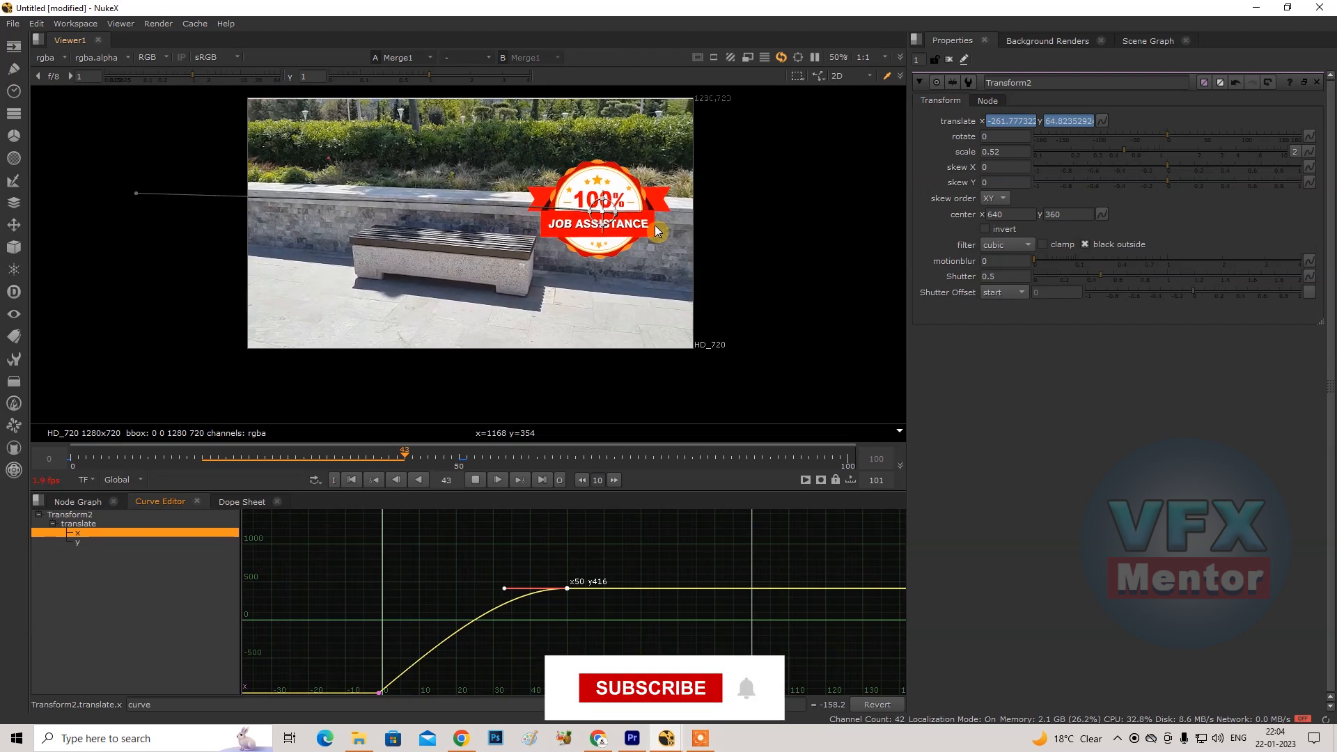
{"action": "left_click", "coordinate": [474, 479]}
Check the keys in the Dope Sheet and lower the frame 50 tangent handle slightly in the Curve Editor for a gentle continued rise.
{"action": "left_click", "coordinate": [241, 501]}
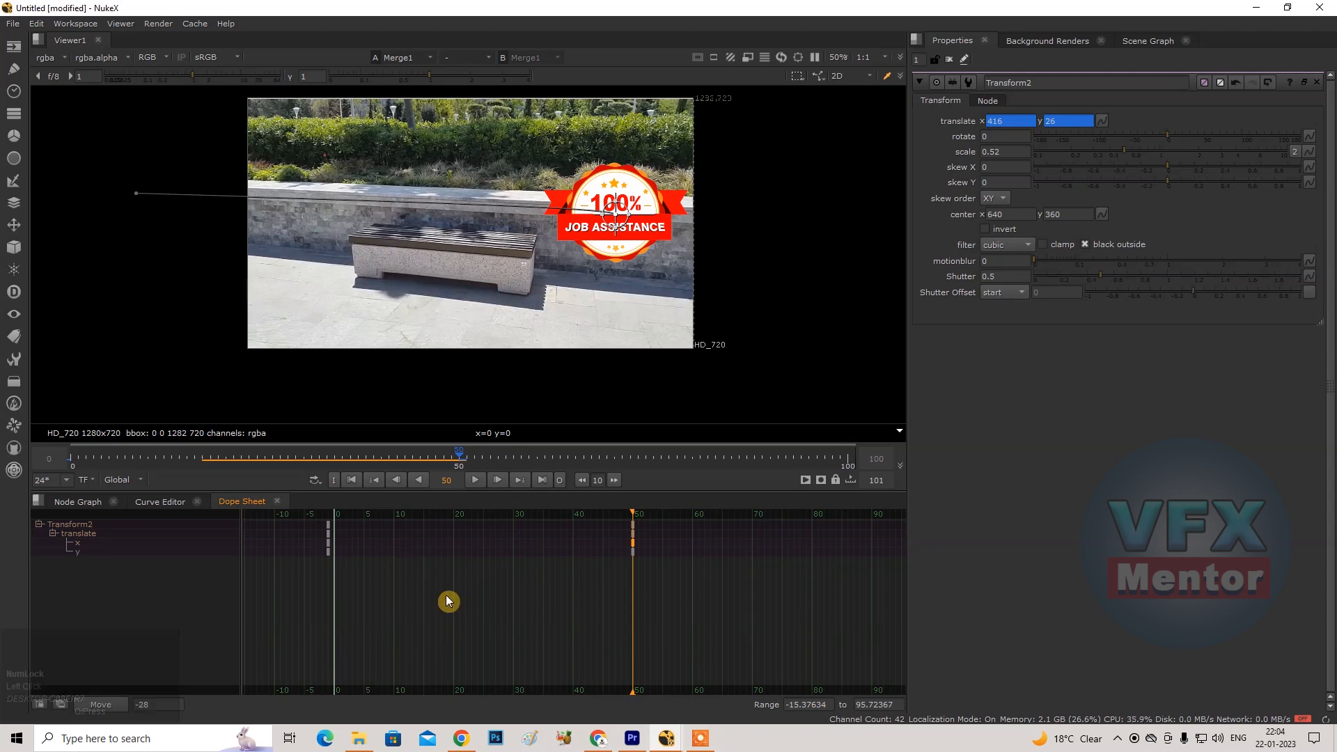
{"action": "left_click", "coordinate": [162, 502]}
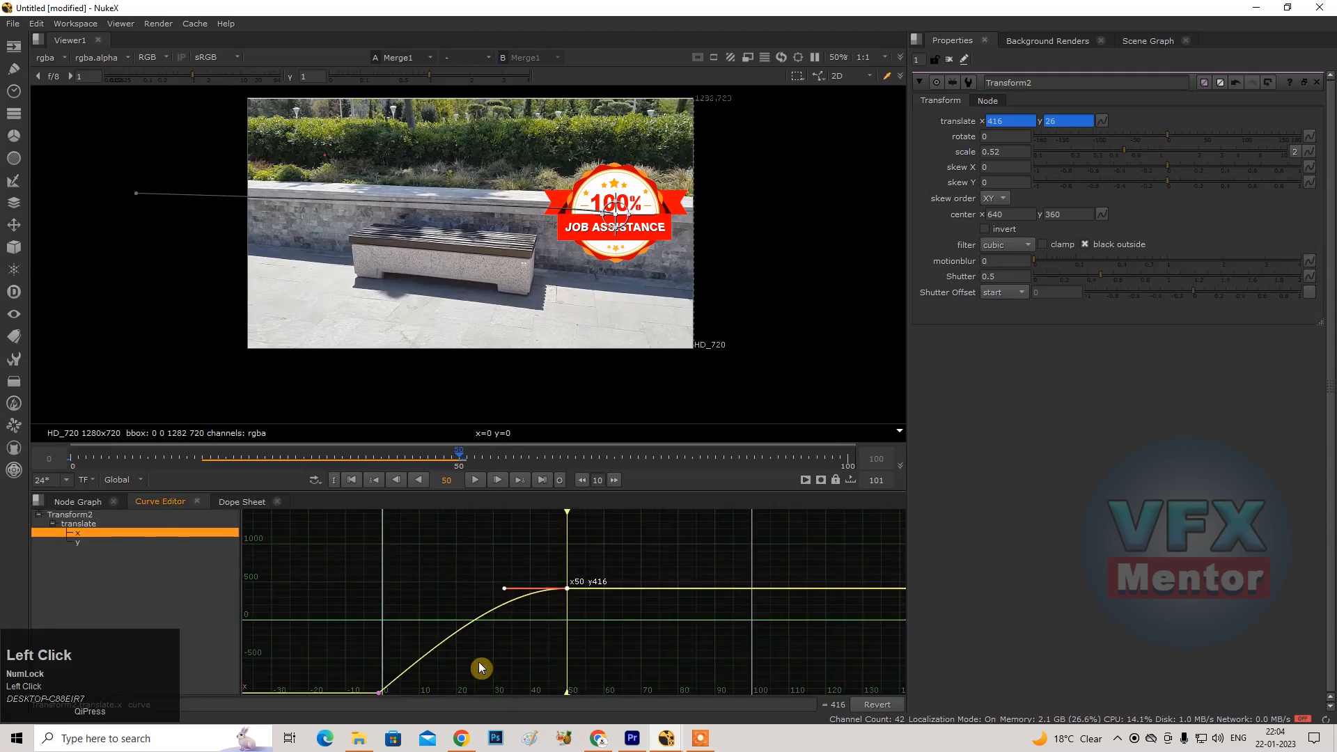
{"action": "left_click_drag", "start_coordinate": [503, 589], "coordinate": [478, 595]}
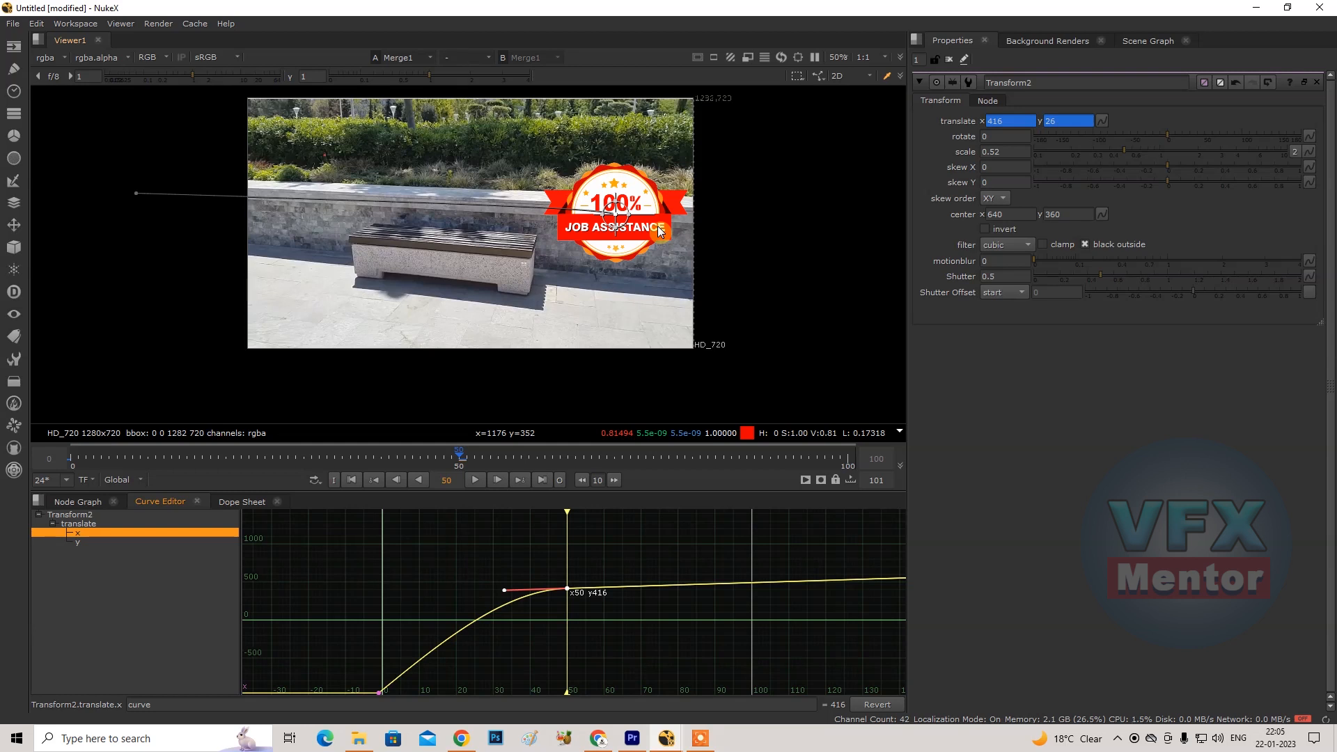
{"action": "left_click", "coordinate": [1117, 738]}
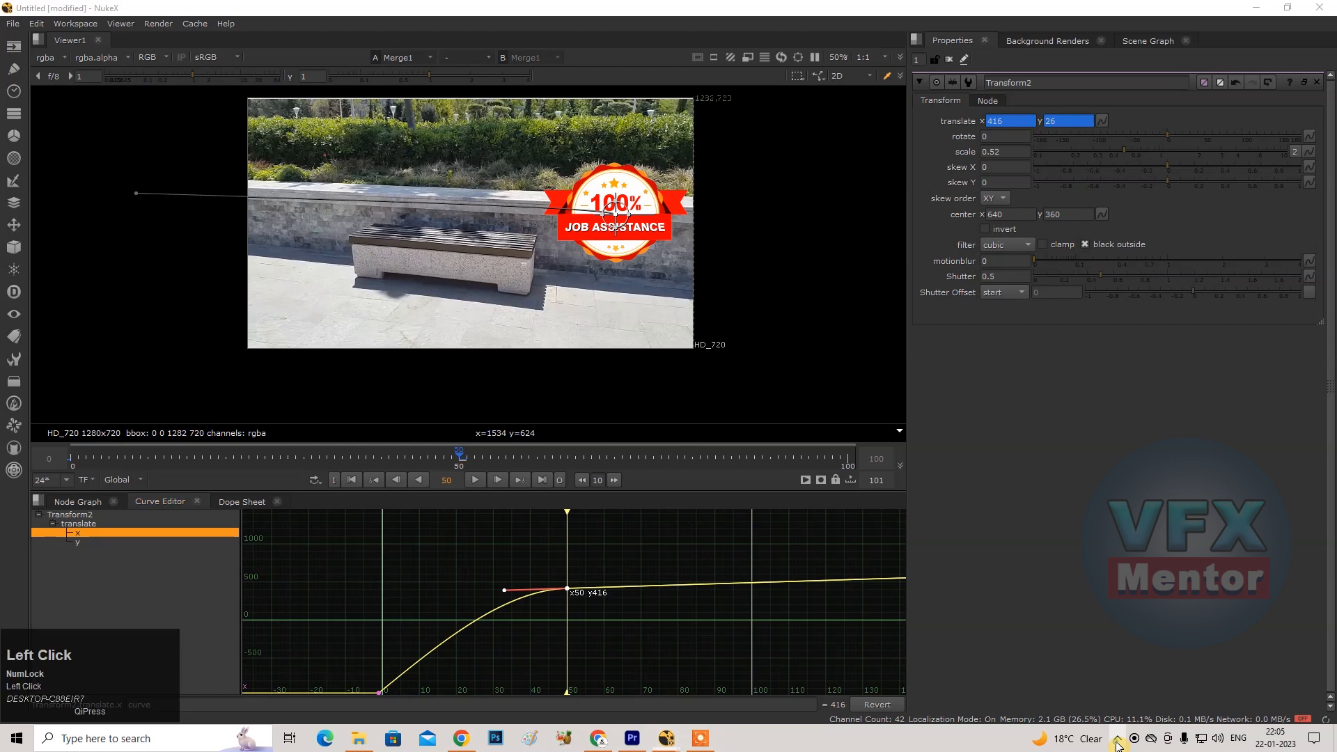